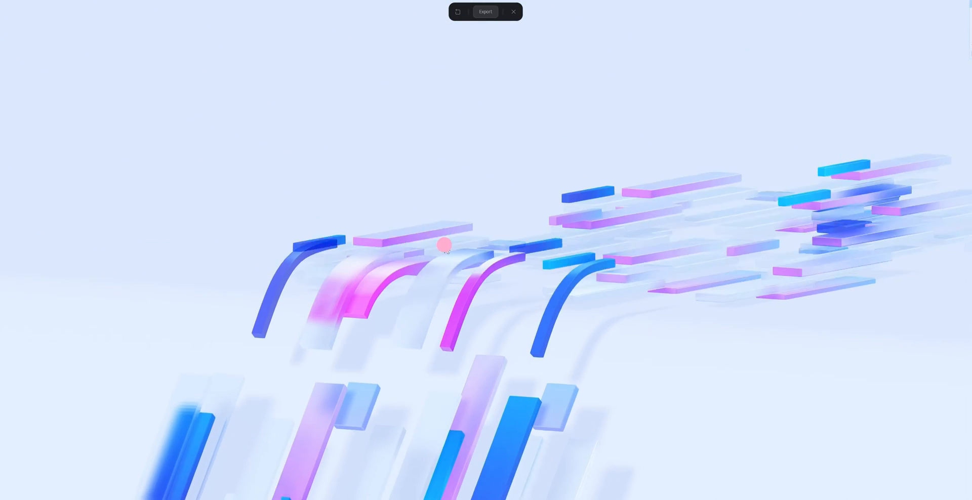
- Exit the reference scene's preview and examine the arrangement of its coloured glass bars from several angles
drag(472, 235, 452, 251)
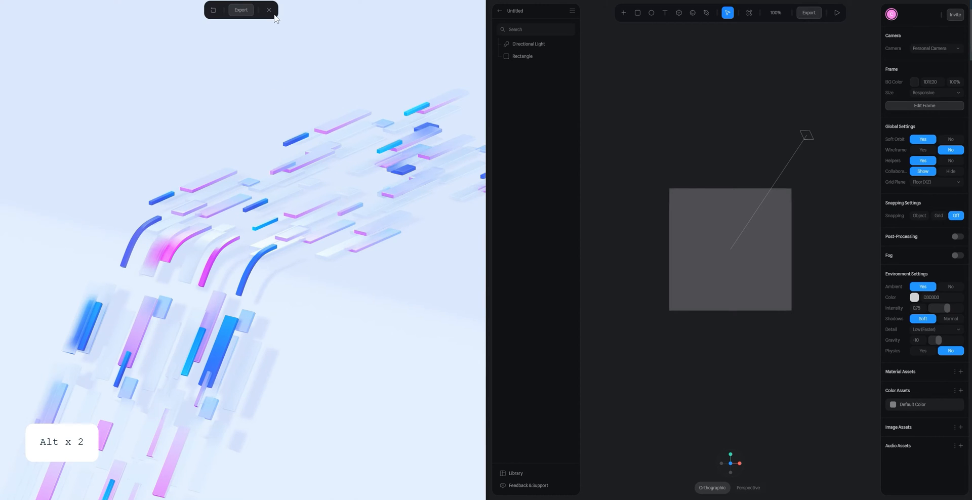
click(268, 10)
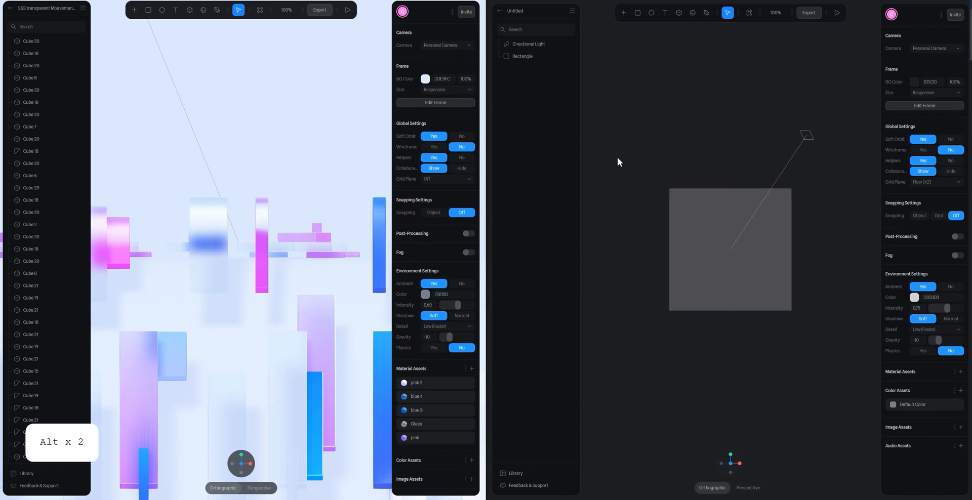
click(748, 305)
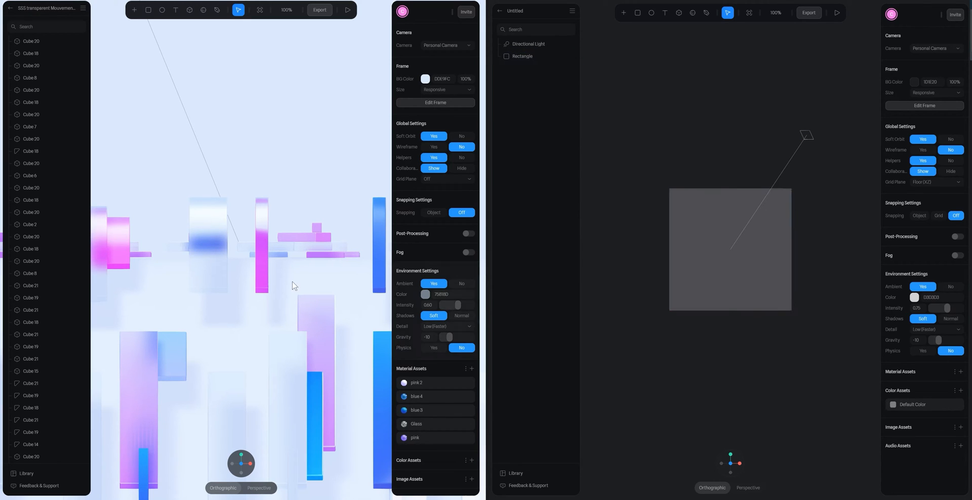
scroll(308, 199, down, 5)
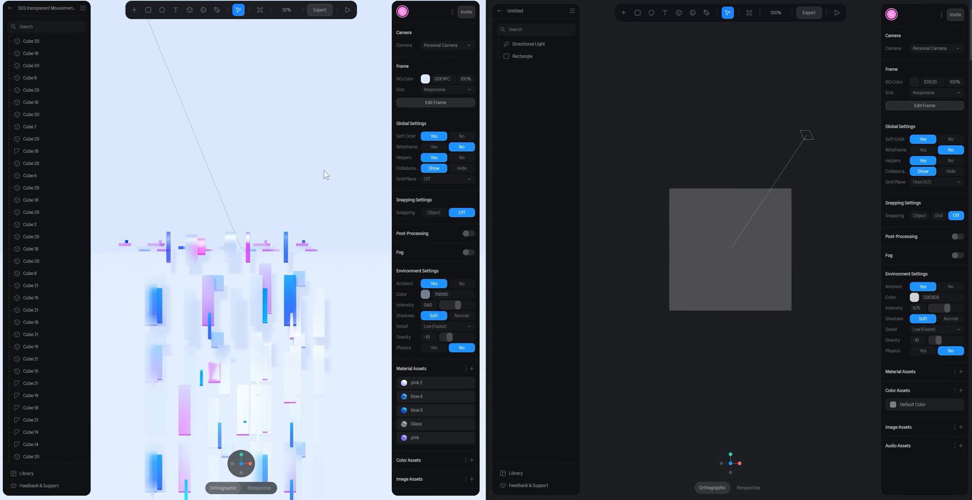
alt+drag(326, 175, 294, 212)
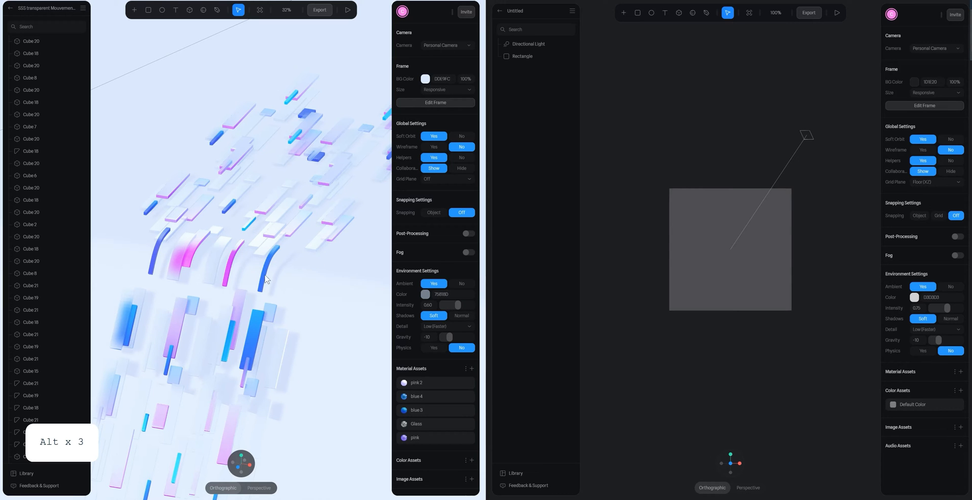
alt+drag(266, 279, 334, 282)
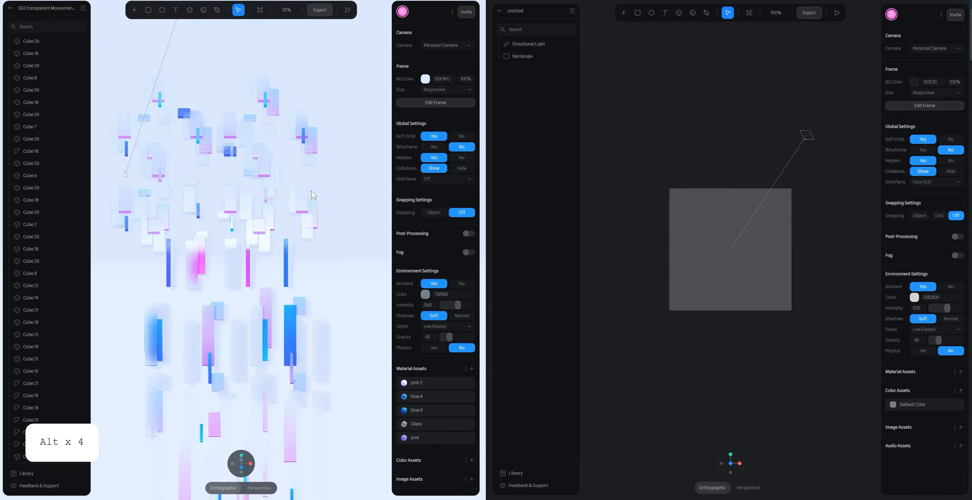
alt+drag(313, 194, 309, 174)
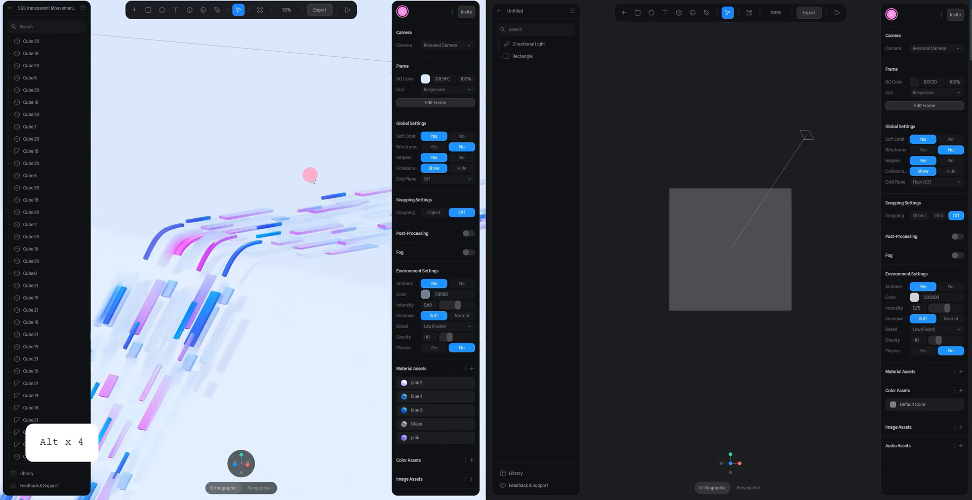
- Delete the default rectangle from the untitled scene
click(710, 257)
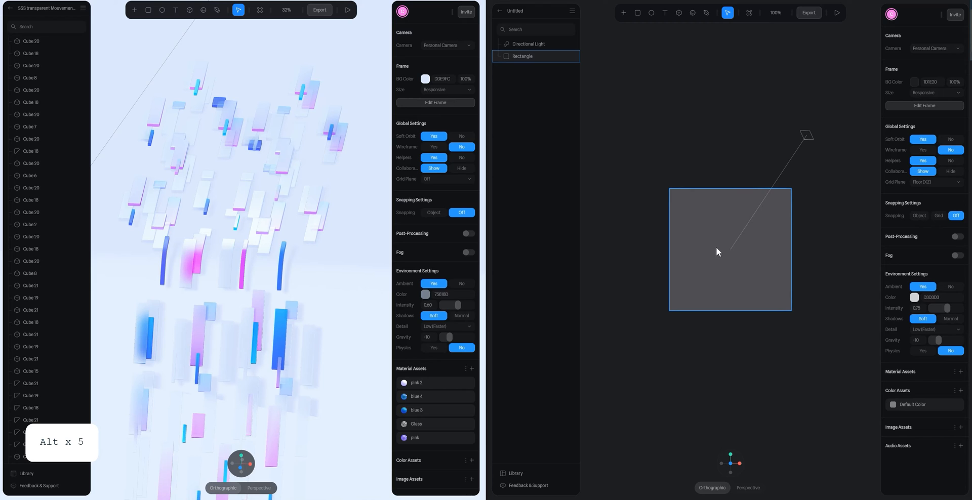
click(717, 253)
key(Delete)
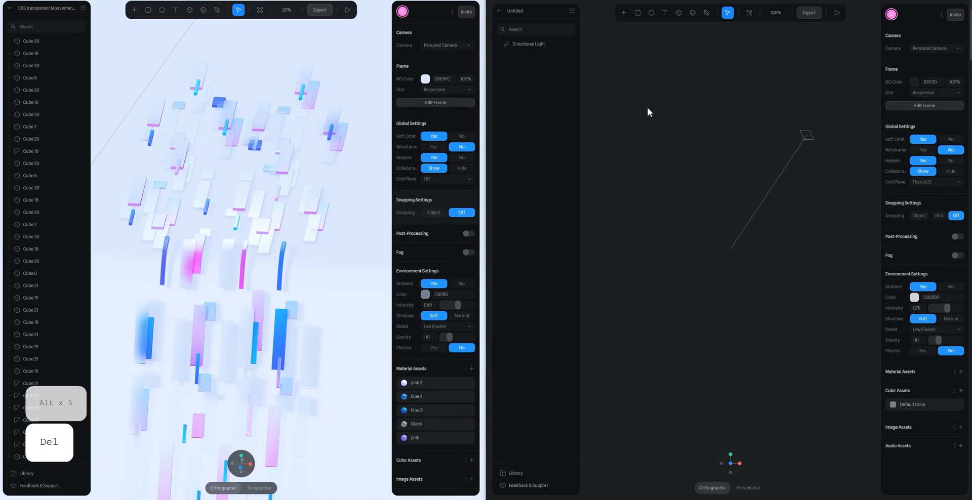
- Draw a tall, narrow cube about 81 wide and 360 high, left of the directional light
click(679, 13)
drag(614, 141, 653, 278)
middle_drag(696, 245, 716, 249)
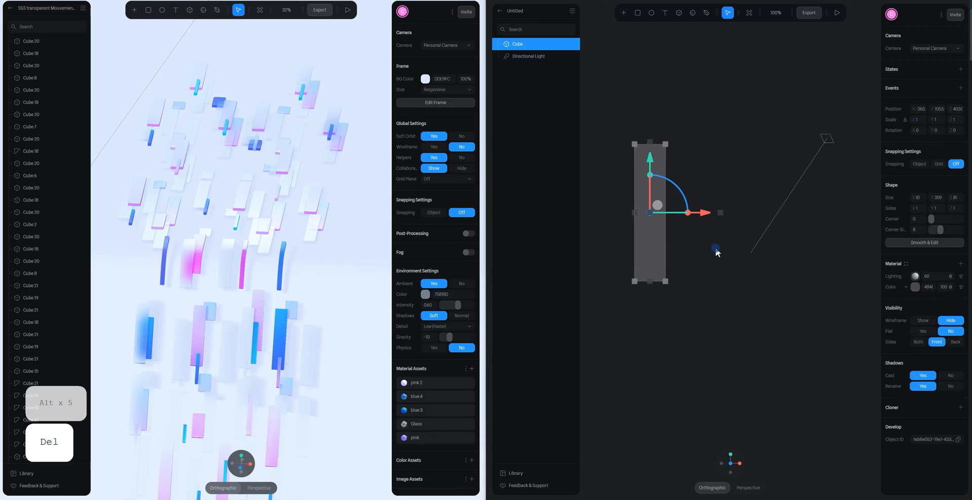
- Flatten the cube to a depth of 21 from the top view and set its corner radius to 4
click(732, 456)
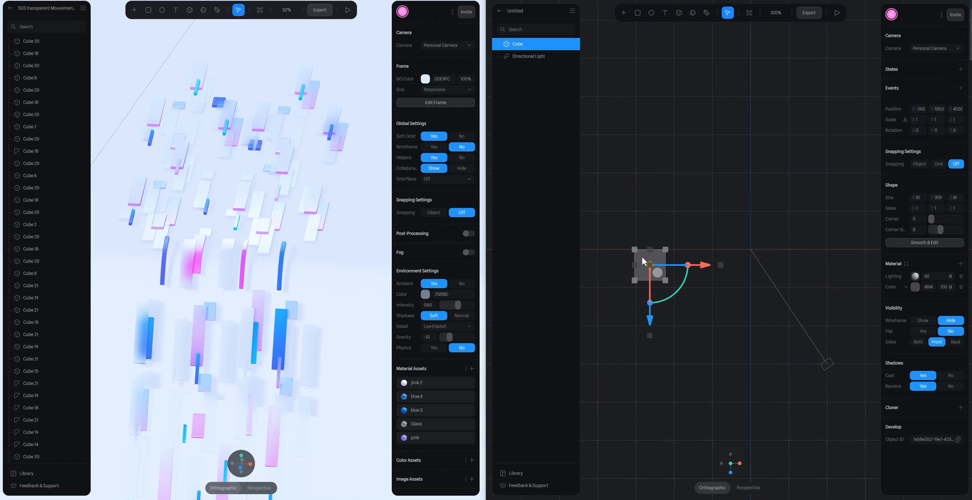
mouse_move(642, 249)
mouse_down()
mouse_move(640, 265)
mouse_move(643, 254)
mouse_up()
key(ctrl+z)
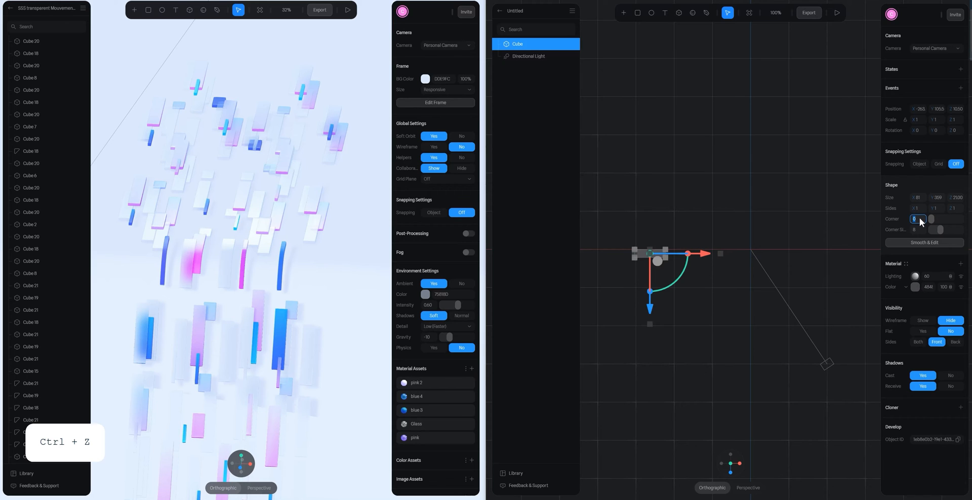
text(4)
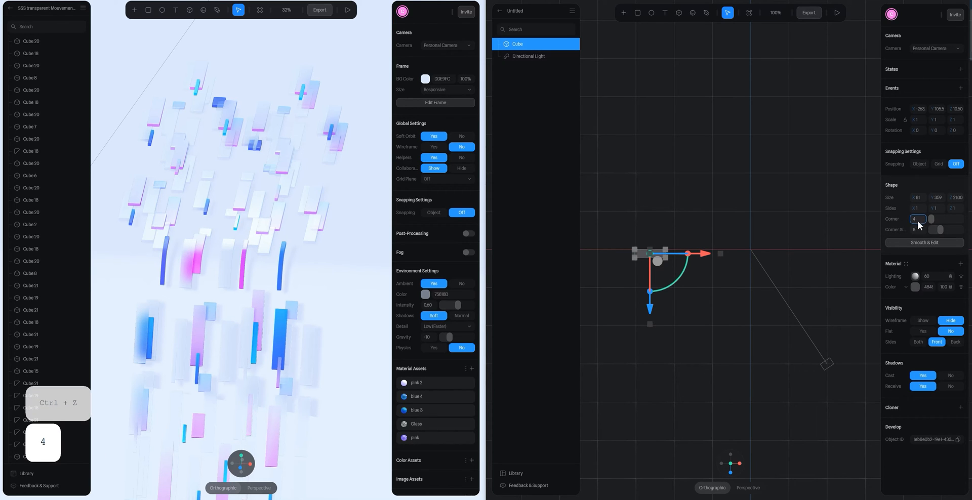
key(Return)
click(702, 214)
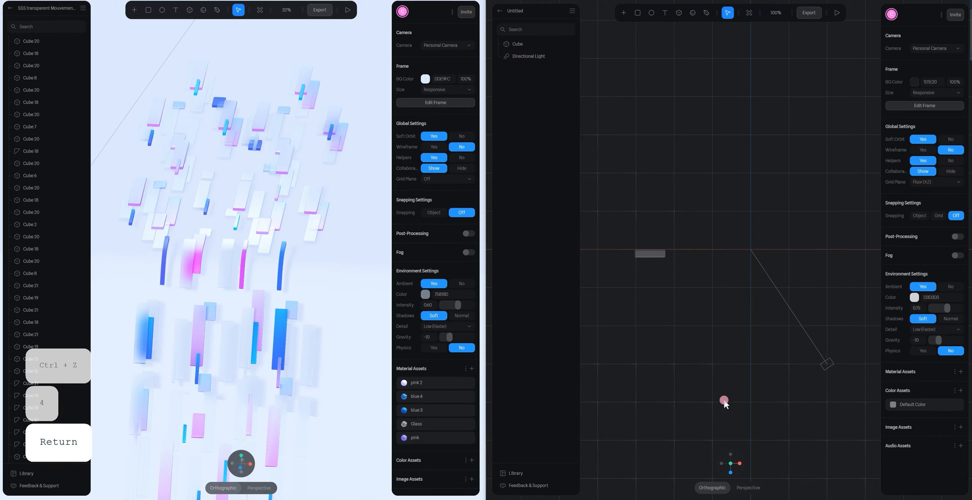
click(730, 472)
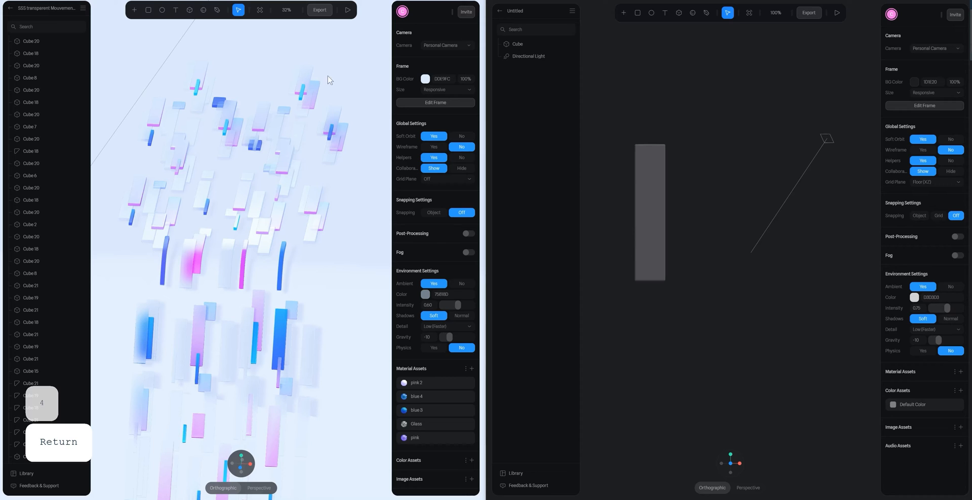
- Copy the reference scene's background colour DDE9FC and apply it as the untitled scene's background
click(438, 79)
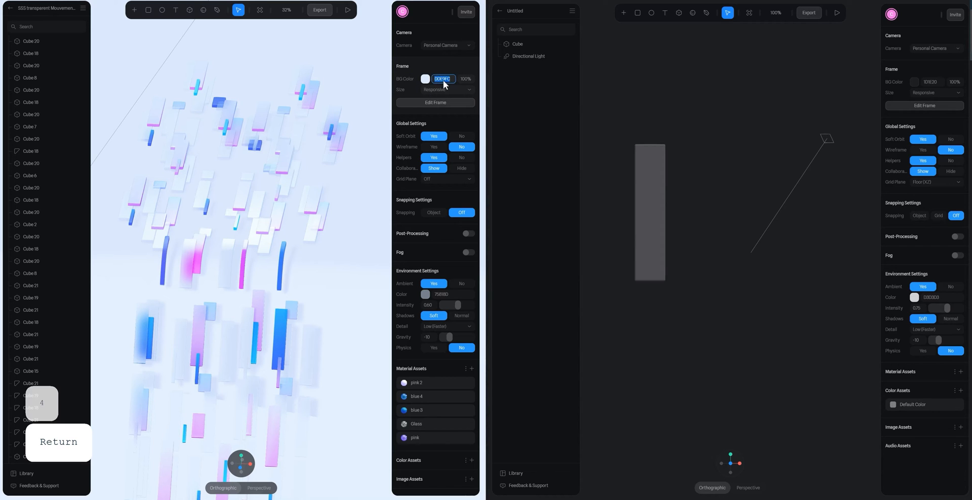
key(ctrl+c)
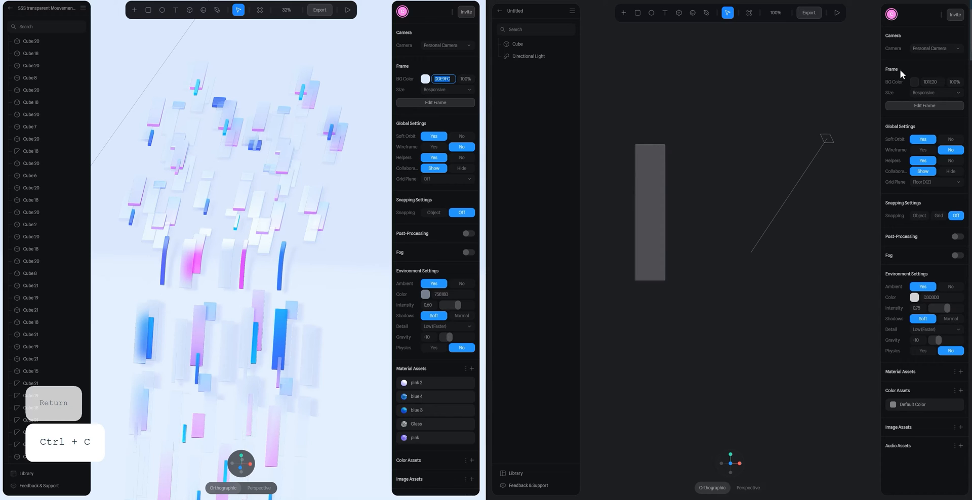
click(931, 82)
key(ctrl+v)
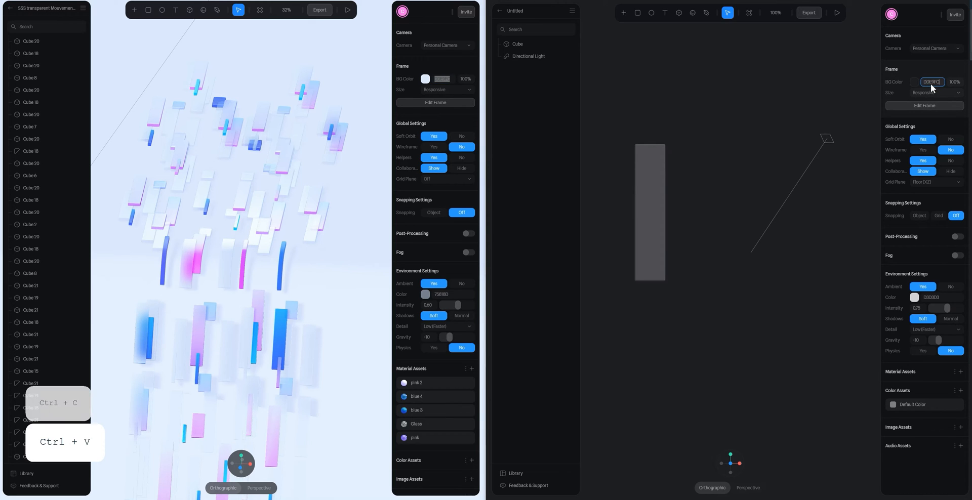
key(Return)
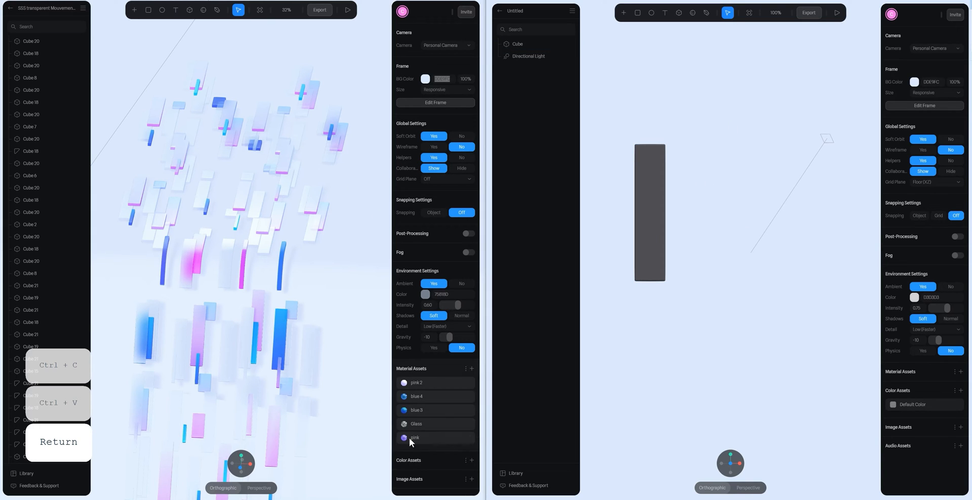
- Duplicate the bar and move the copy right along X, leaving a narrow gap between the two
click(656, 235)
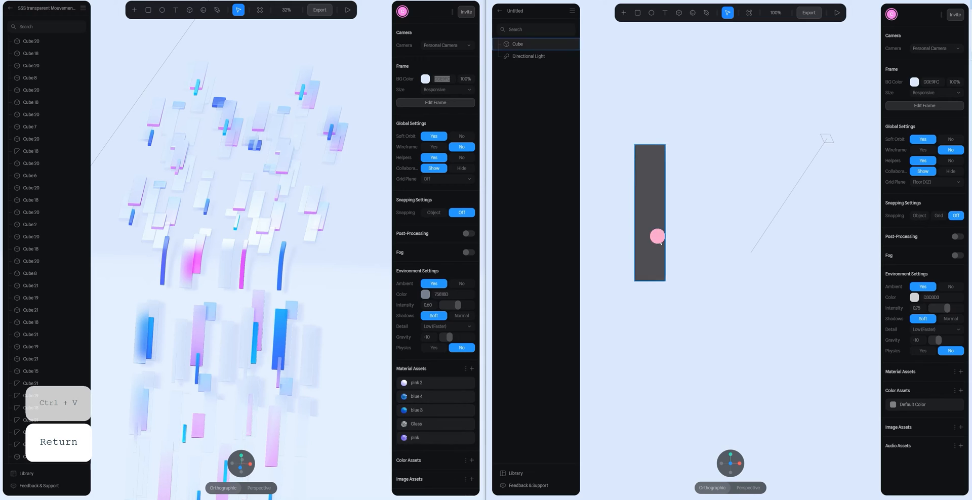
key(ctrl+d)
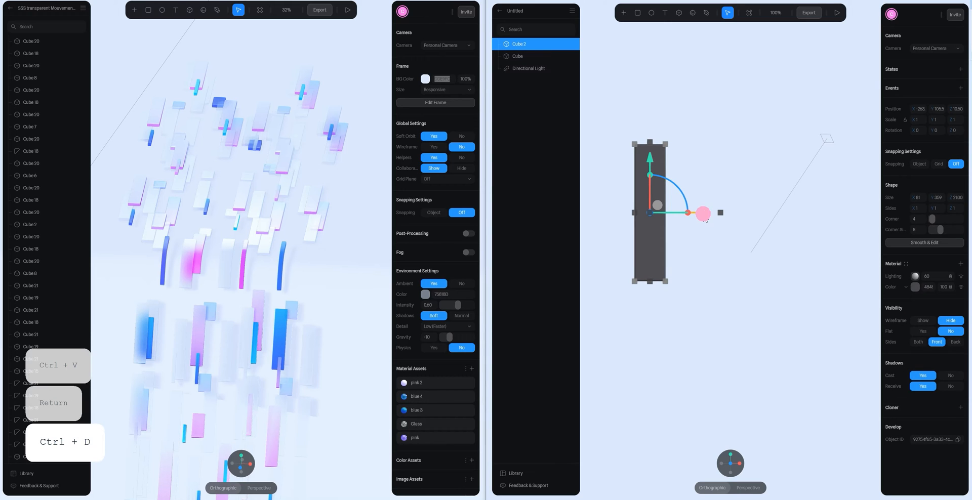
drag(703, 213, 737, 217)
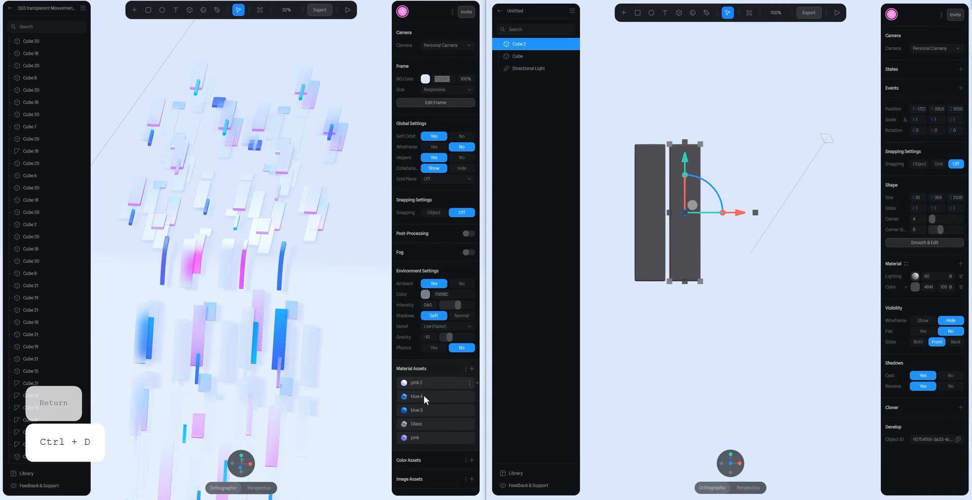
- Duplicate the pair of bars and one further bar along X to complete an evenly spaced row of five
shift+click(656, 253)
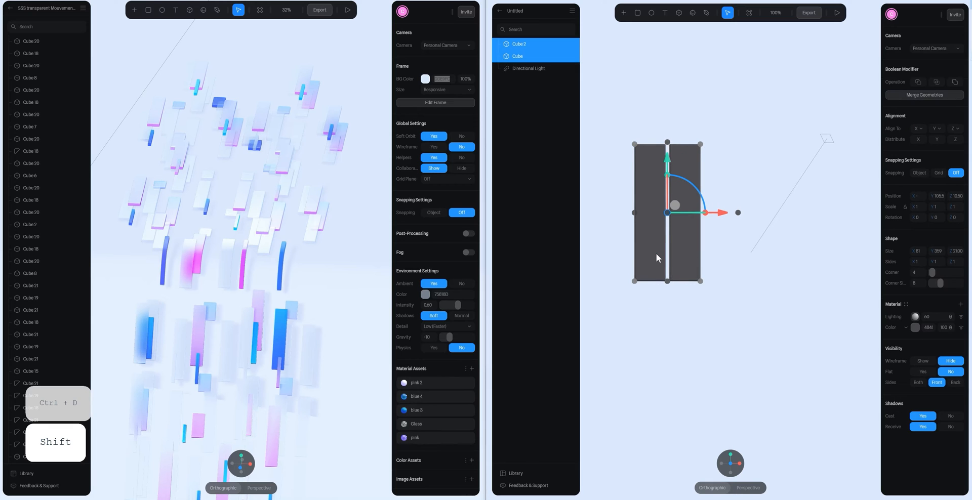
key(ctrl+d)
drag(718, 213, 855, 218)
key(Escape)
click(753, 237)
key(ctrl+d)
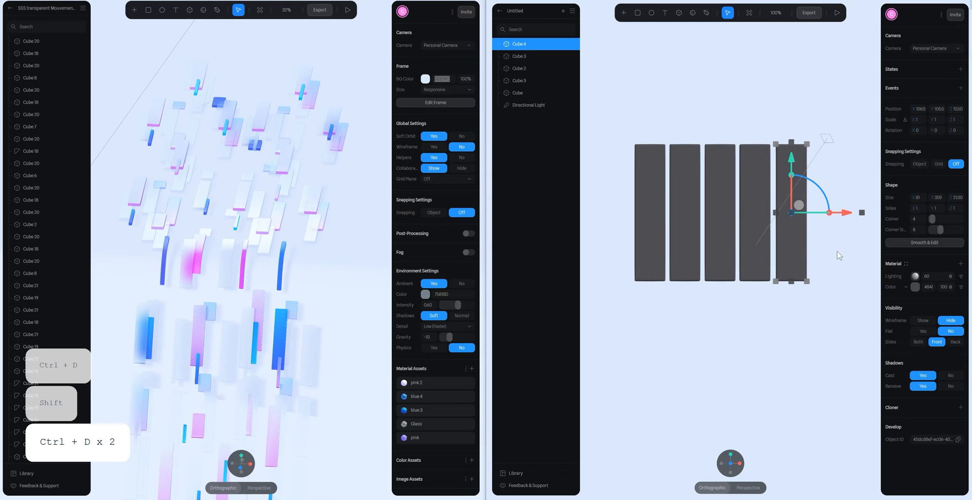
click(838, 253)
- Create a material asset named glass from the leftmost bar's material
click(653, 246)
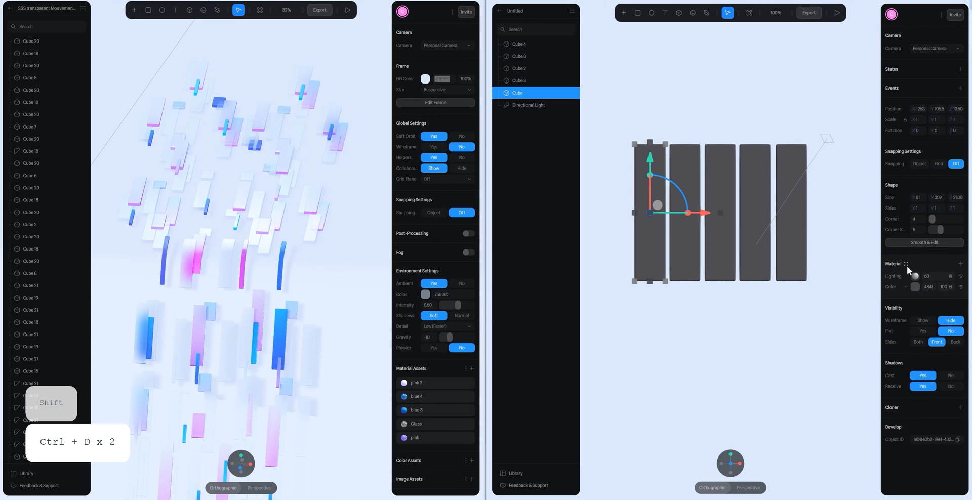
click(906, 265)
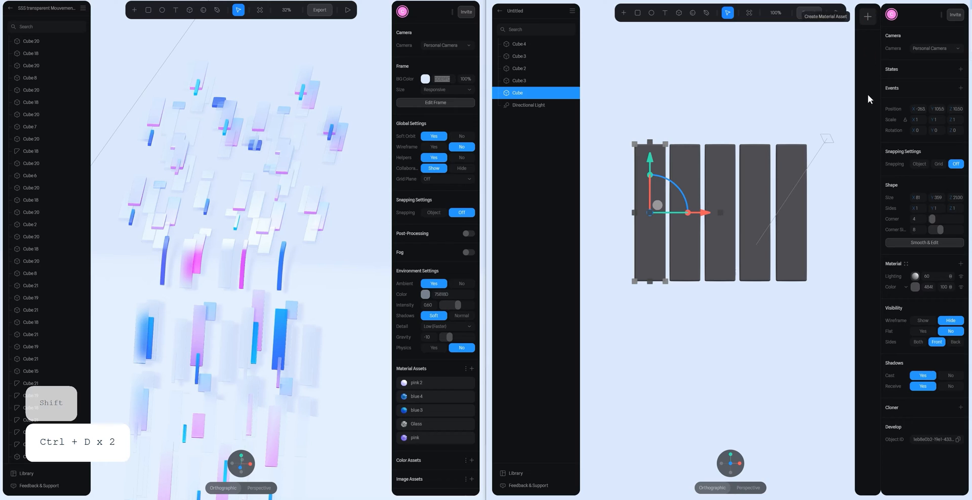
double_click(918, 275)
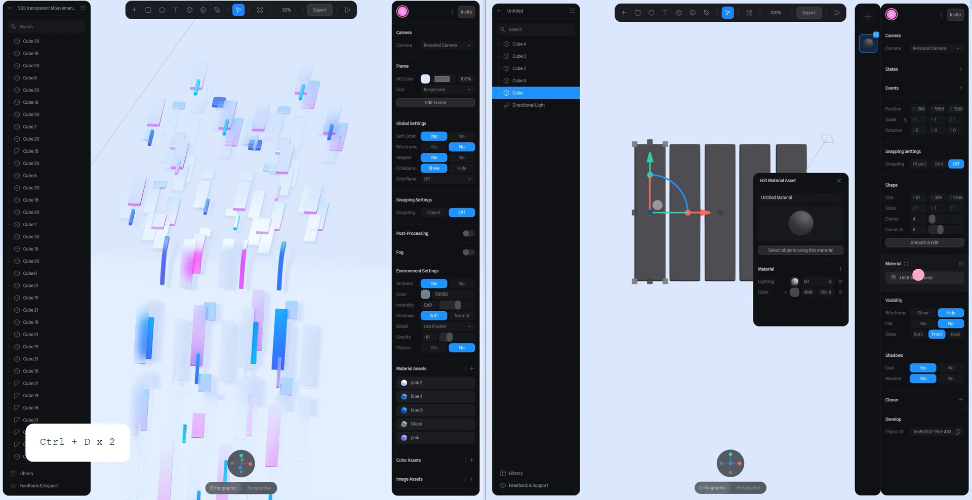
text(glass)
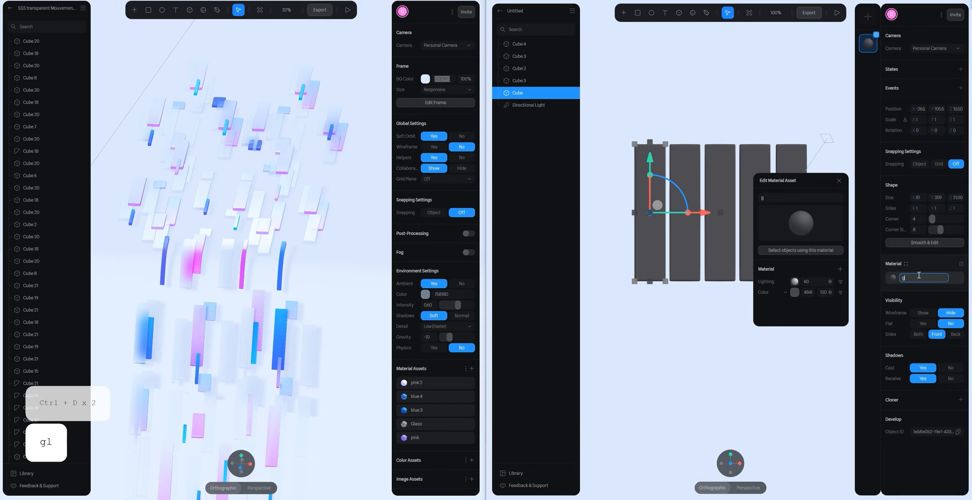
key(Return)
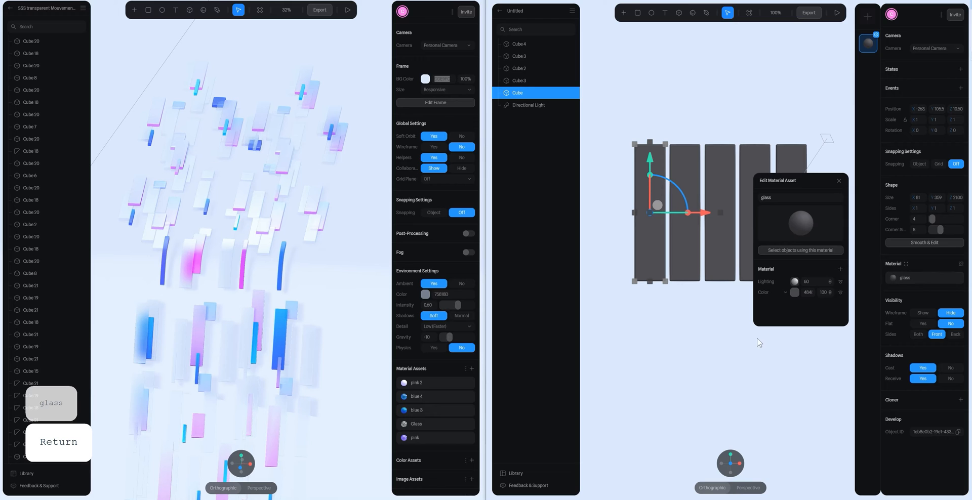
key(Escape)
- Add a layer to the leftmost bar's glass material asset and change its type to Glass
click(644, 223)
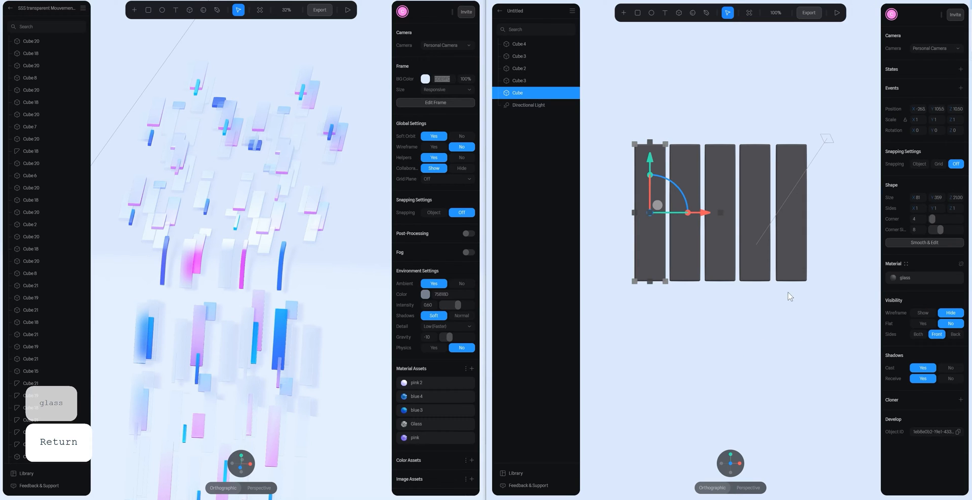
click(892, 278)
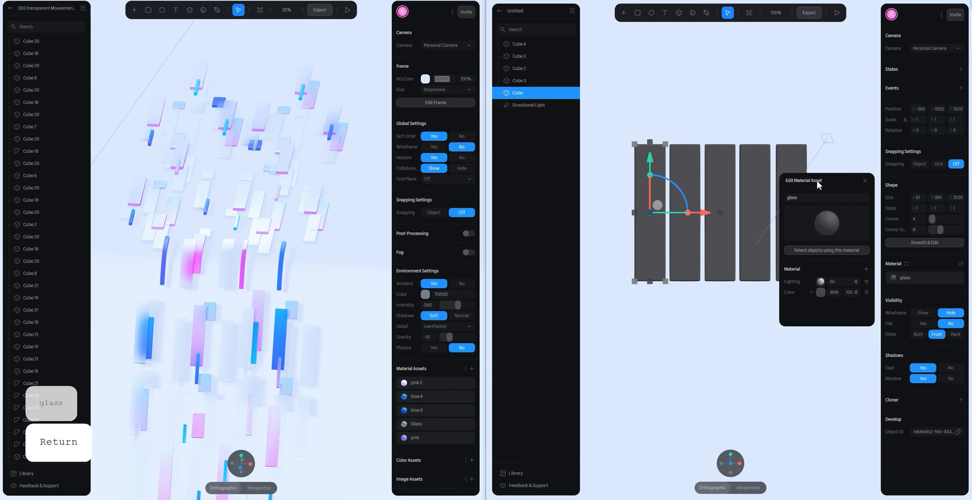
drag(815, 180, 752, 120)
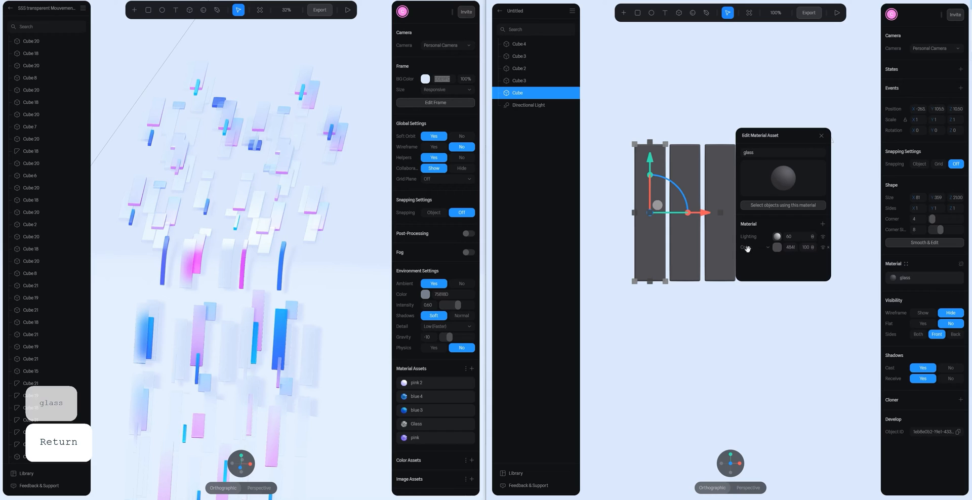
click(822, 223)
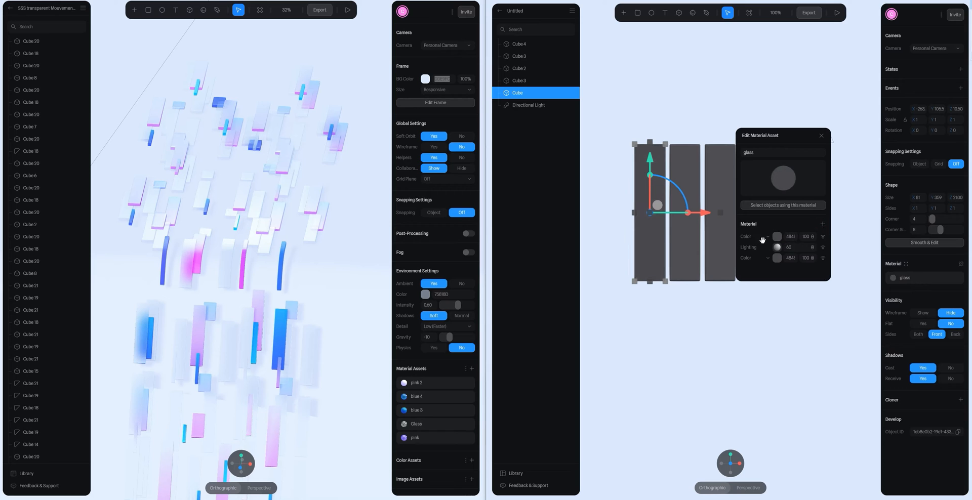
click(766, 236)
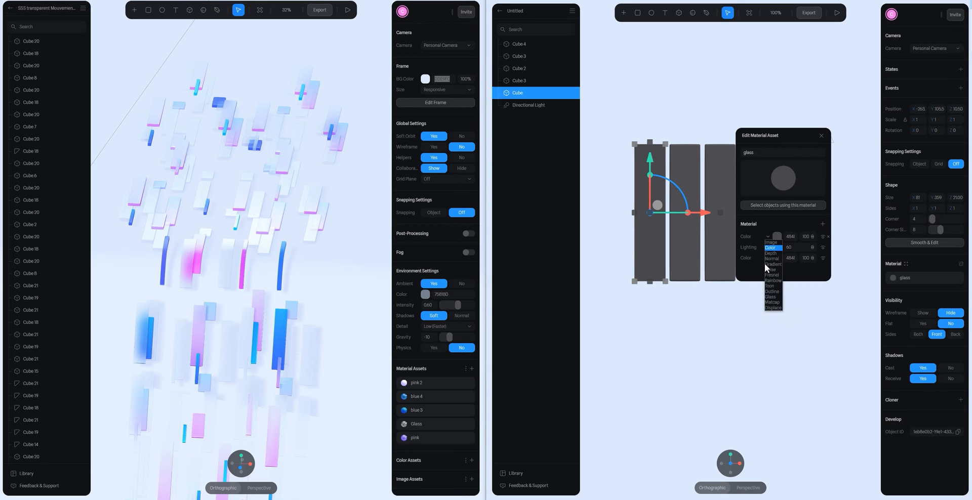
click(773, 297)
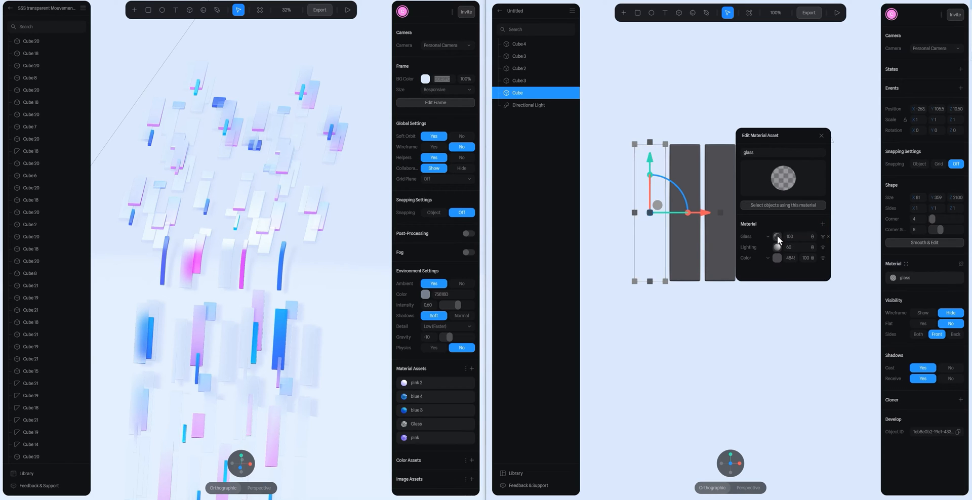
- Hide the glass material's Lighting layer and set its Glass layer to blur 100, thickness 250 and refraction 1.08
click(822, 247)
click(777, 237)
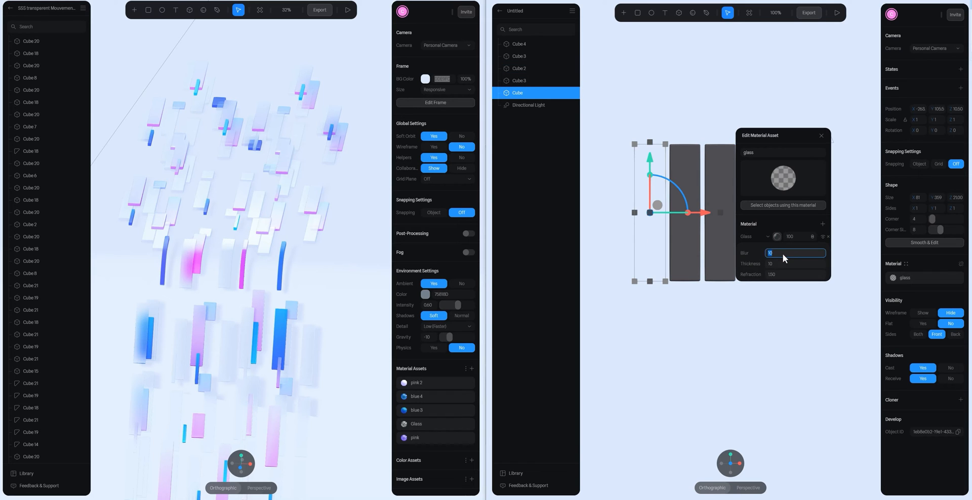
text(100)
key(Return)
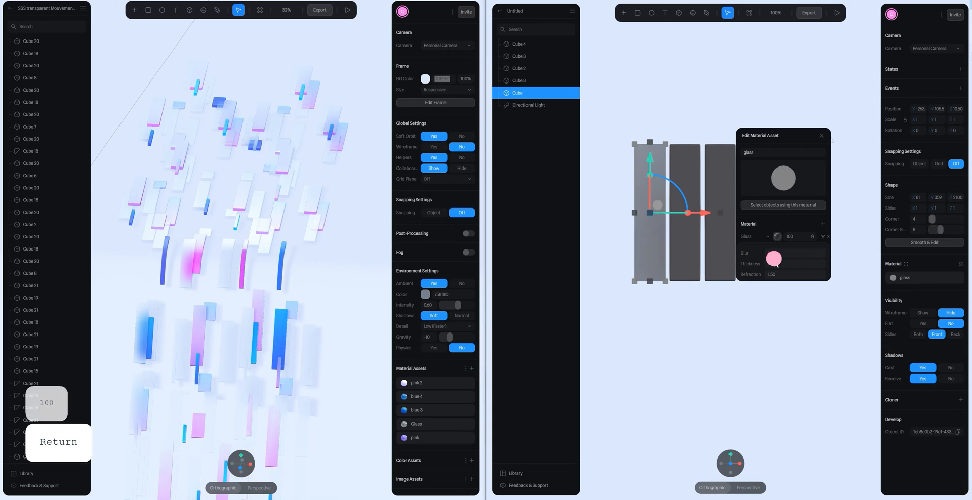
click(773, 263)
text(250)
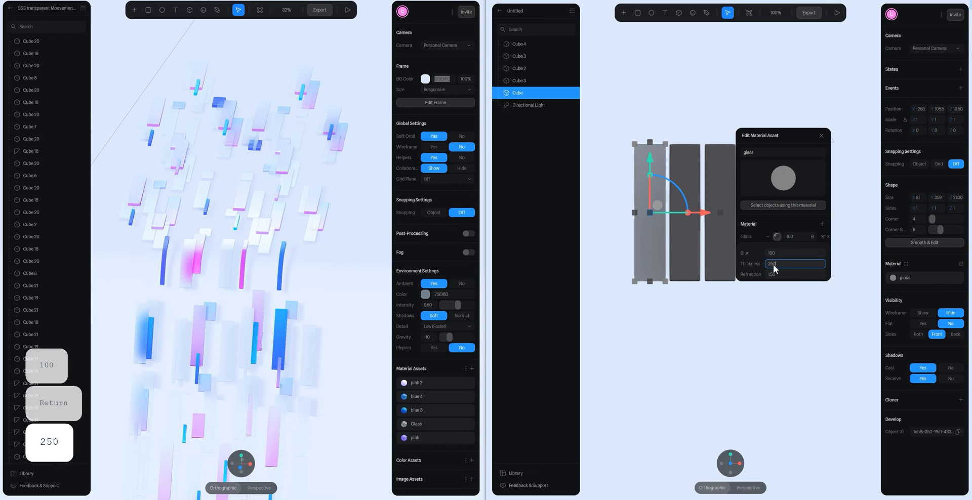
click(781, 274)
text(1.08)
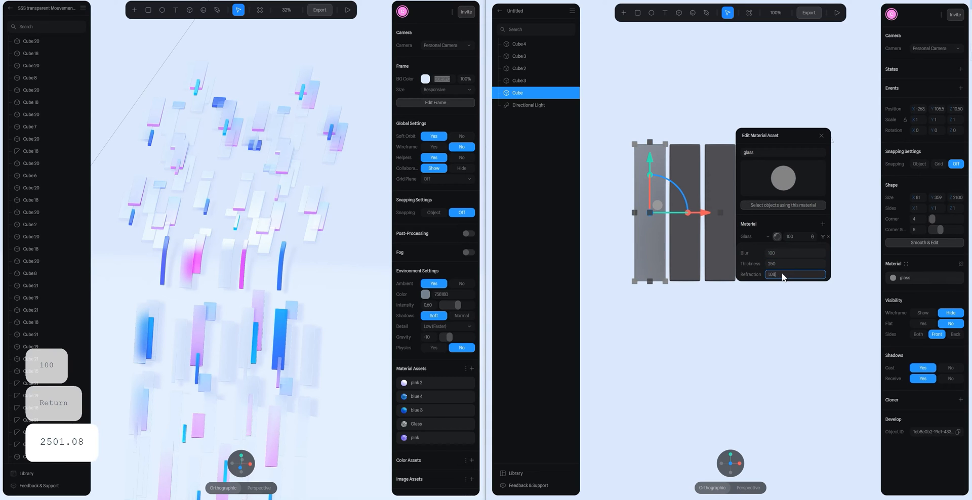
key(Return)
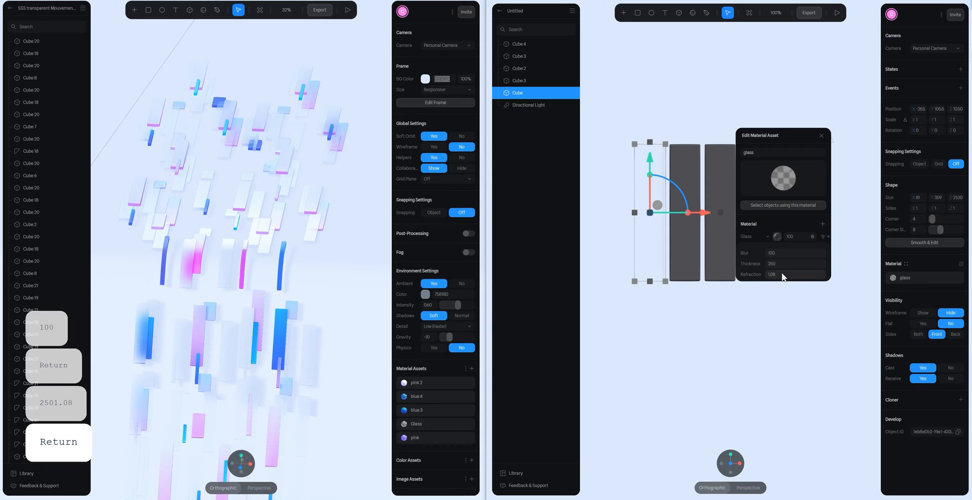
click(782, 385)
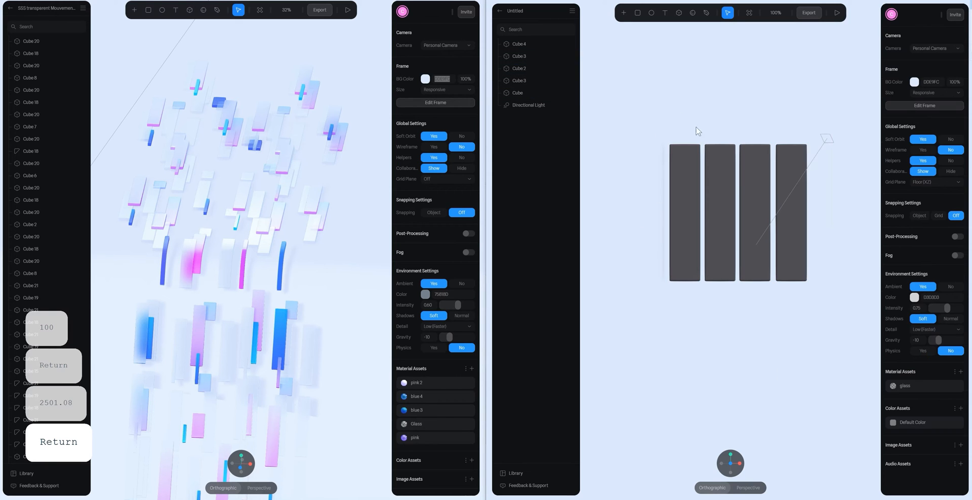
- Add a new layer to the leftmost bar's glass material and change its type to Fresnel
mouse_move(702, 163)
alt+mouse_down()
mouse_move(744, 172)
mouse_move(734, 196)
mouse_move(699, 169)
mouse_move(662, 169)
mouse_move(739, 178)
mouse_move(685, 167)
mouse_move(708, 171)
alt+mouse_up()
click(727, 460)
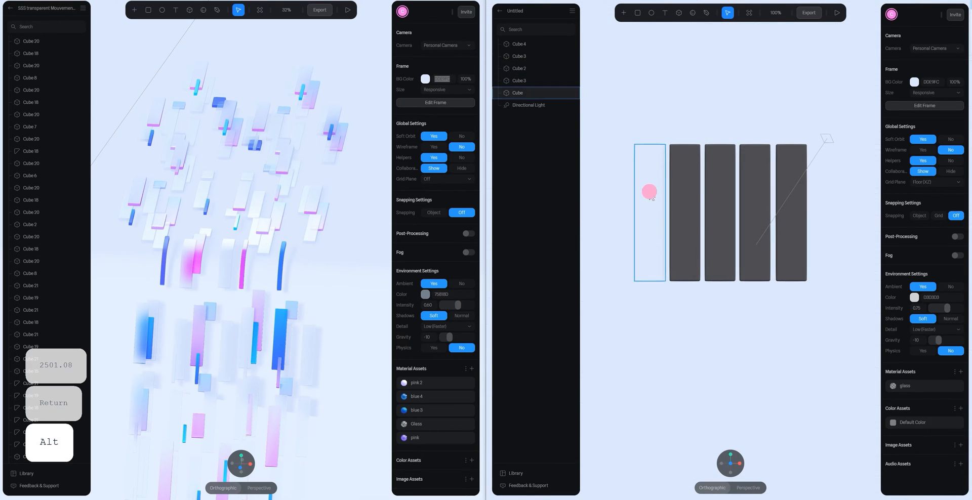
click(517, 93)
scroll(771, 236, up, 5)
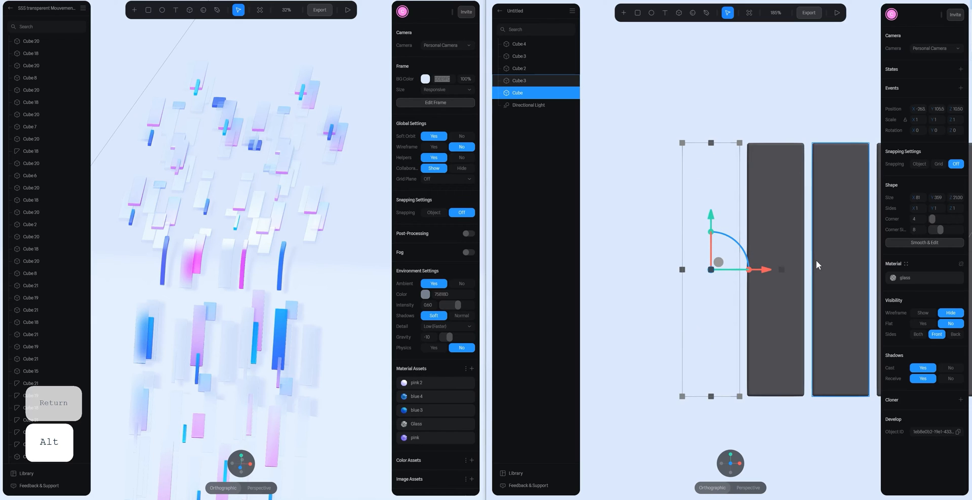
click(900, 277)
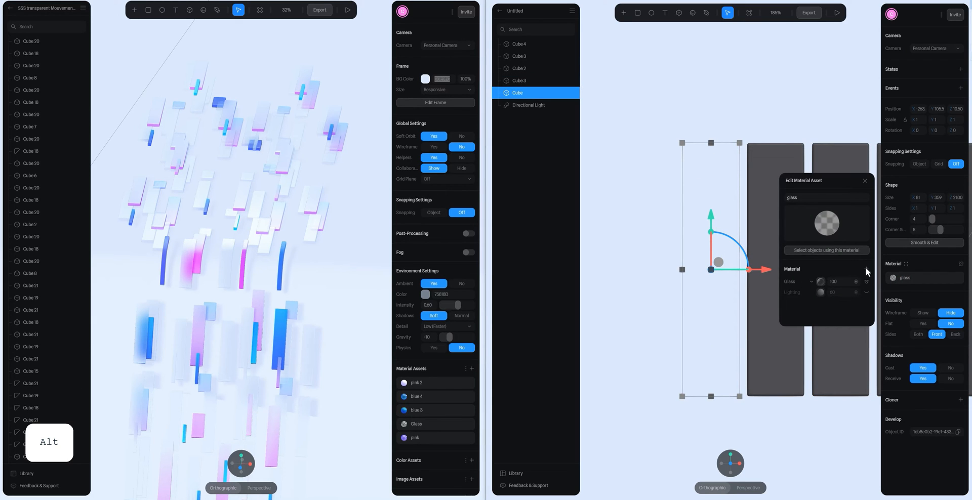
click(866, 269)
click(812, 282)
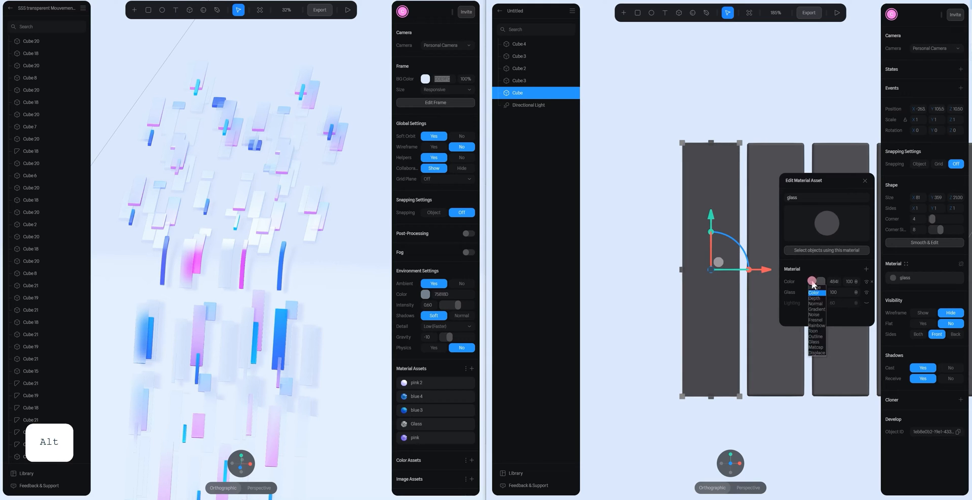
click(822, 316)
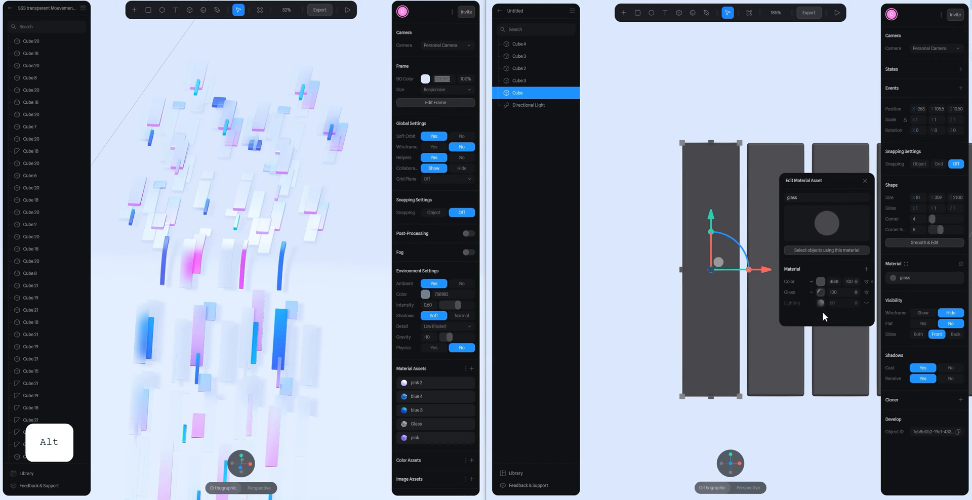
- Set the Fresnel layer's colour to black, 000000, in the glass material
click(820, 282)
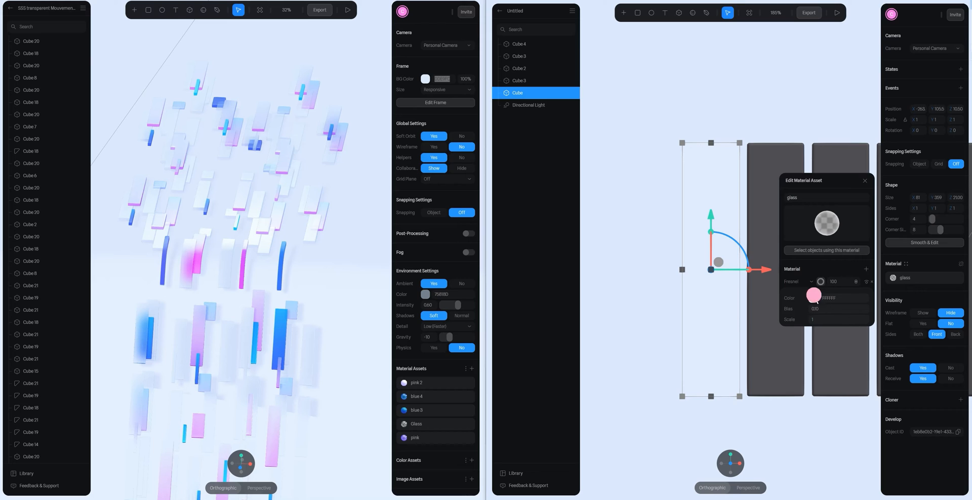
drag(800, 285, 784, 318)
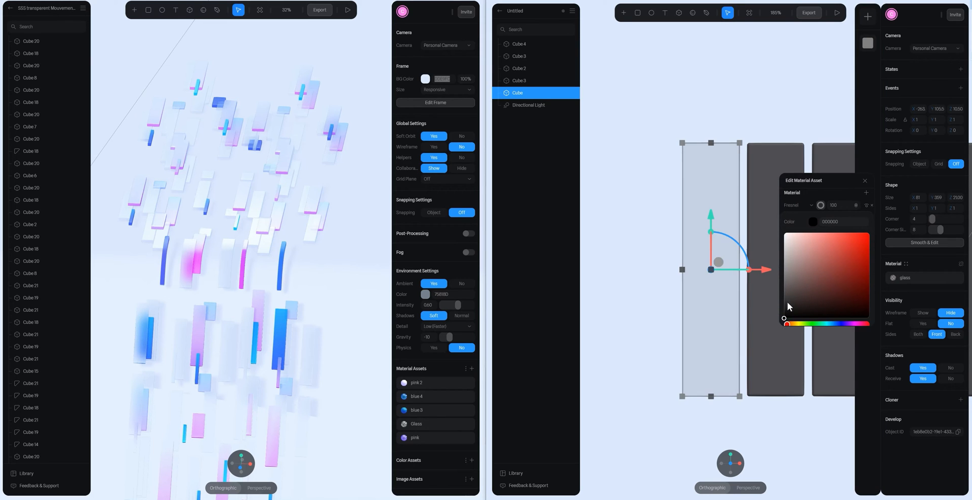
click(821, 204)
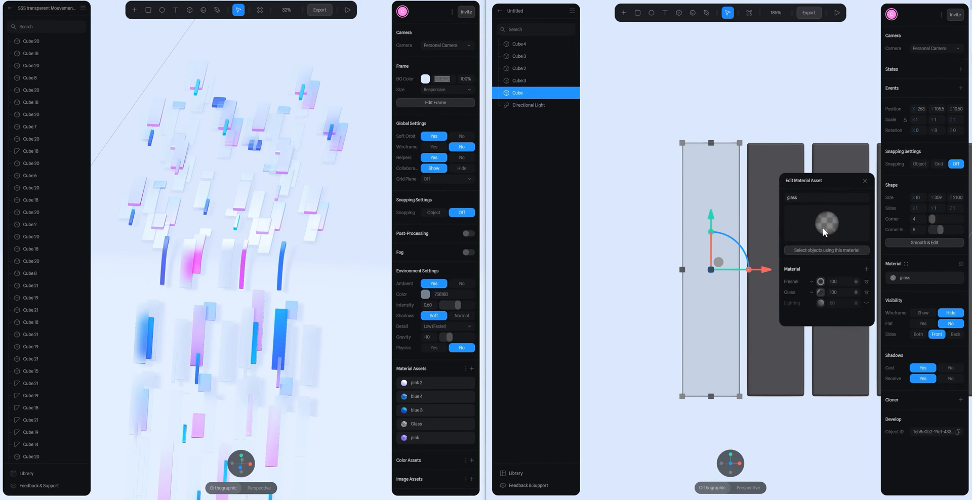
click(739, 122)
- Change the blending mode of the glass material's Fresnel layer and check the bar's edges from an angle
alt+drag(761, 139, 727, 191)
click(726, 191)
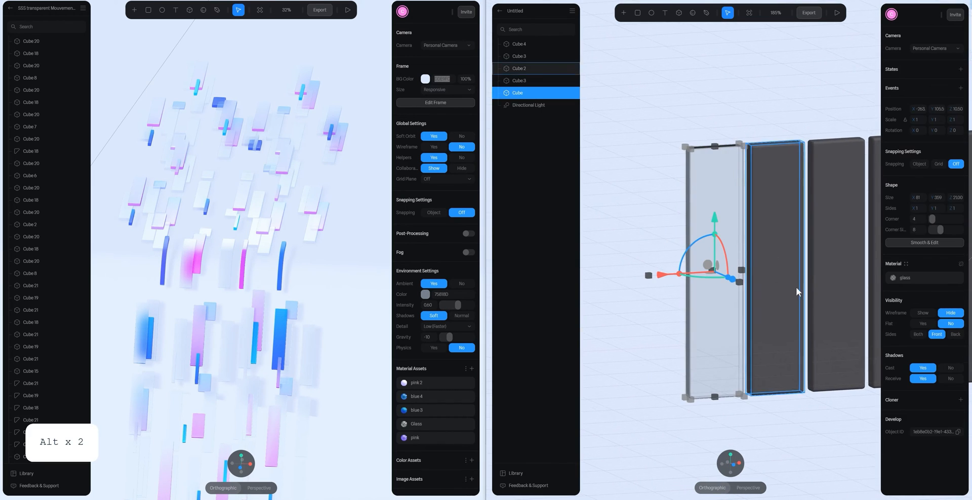
click(895, 278)
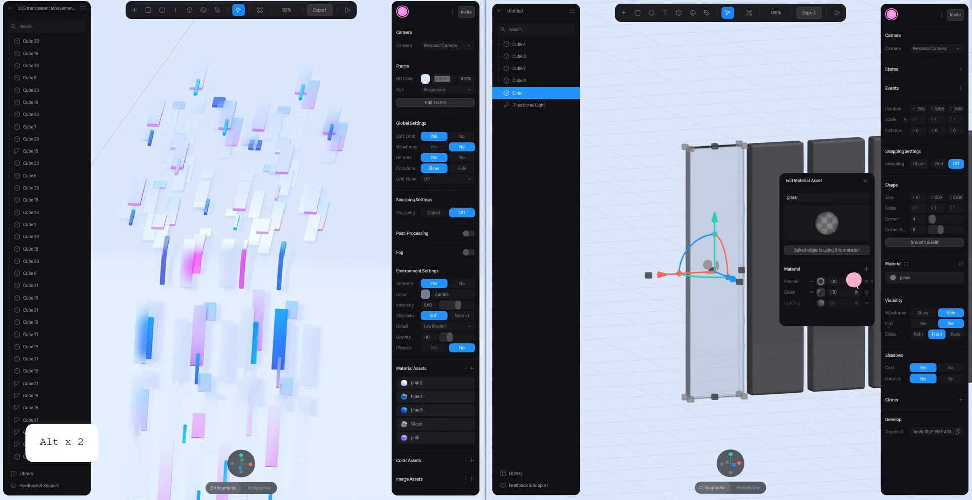
click(859, 303)
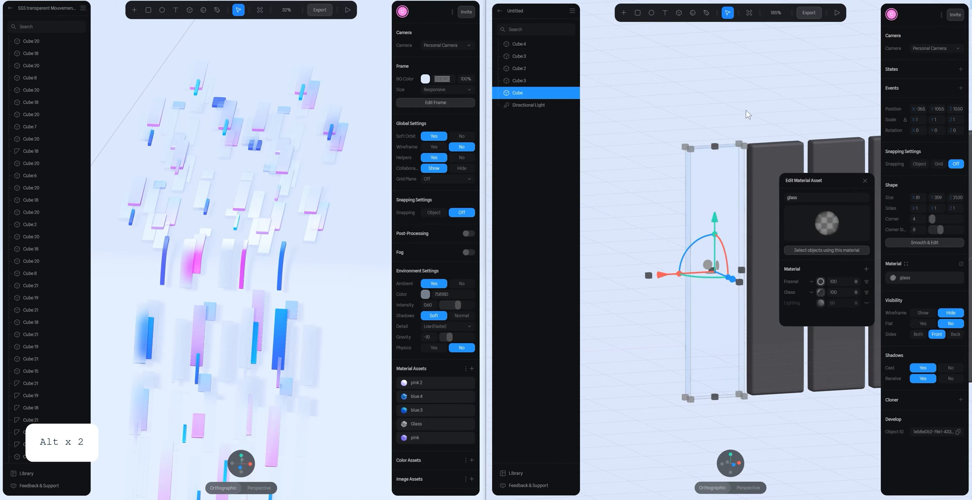
click(793, 104)
mouse_move(770, 100)
alt+mouse_down()
mouse_move(809, 123)
mouse_move(798, 100)
mouse_move(755, 117)
mouse_move(813, 108)
mouse_move(818, 94)
mouse_move(846, 102)
mouse_move(781, 98)
mouse_move(816, 105)
mouse_move(764, 153)
mouse_move(761, 113)
mouse_move(761, 135)
mouse_move(718, 141)
mouse_move(758, 124)
mouse_move(731, 128)
mouse_move(719, 100)
mouse_move(729, 80)
mouse_move(756, 99)
alt+mouse_up()
mouse_move(710, 111)
alt+mouse_down()
mouse_move(728, 111)
mouse_move(723, 105)
alt+mouse_up()
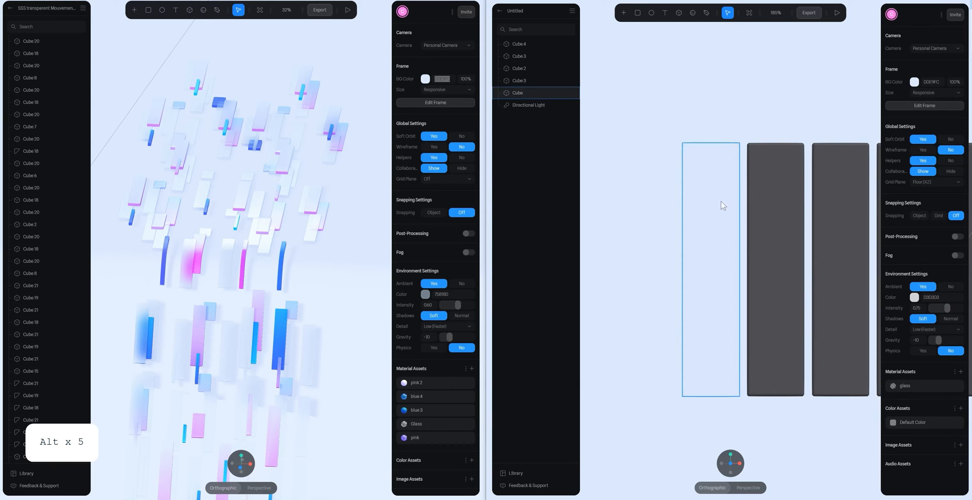
- Add another layer to the leftmost bar's glass material and change its type to Matcap
click(709, 229)
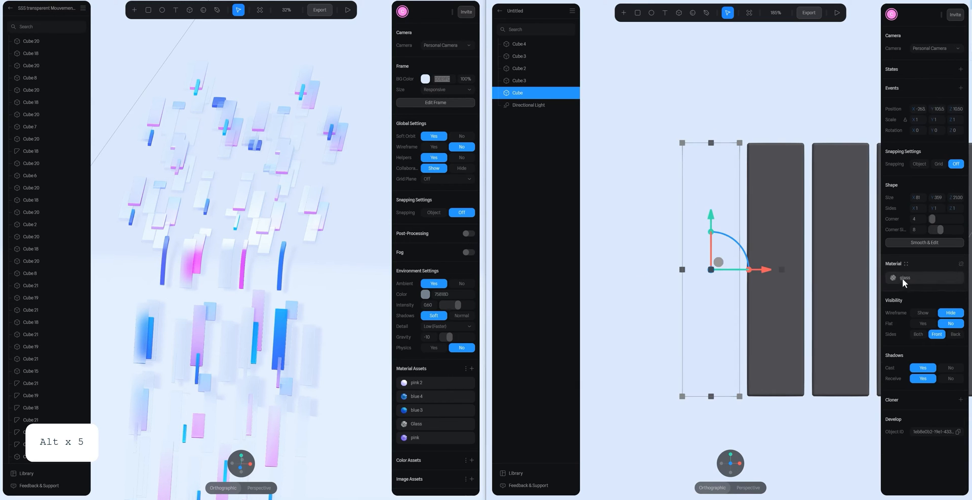
alt+drag(775, 121, 755, 146)
click(942, 277)
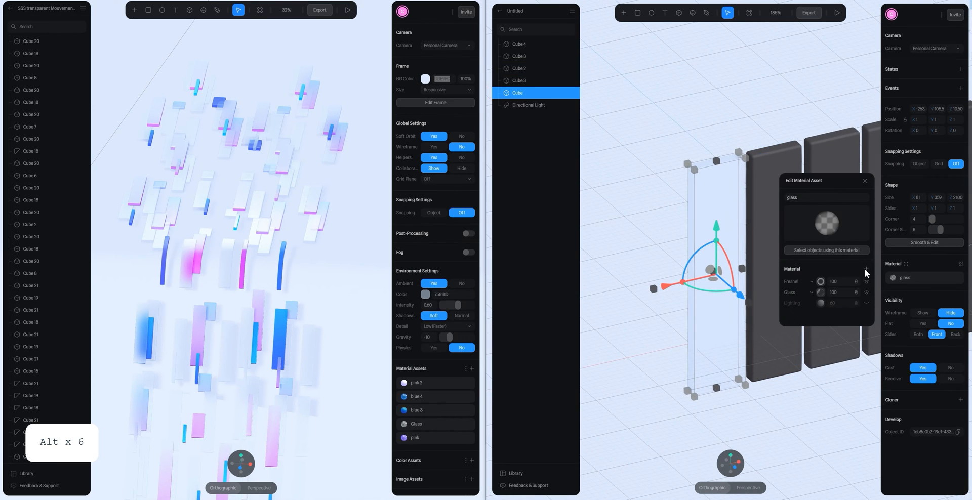
click(866, 269)
click(812, 281)
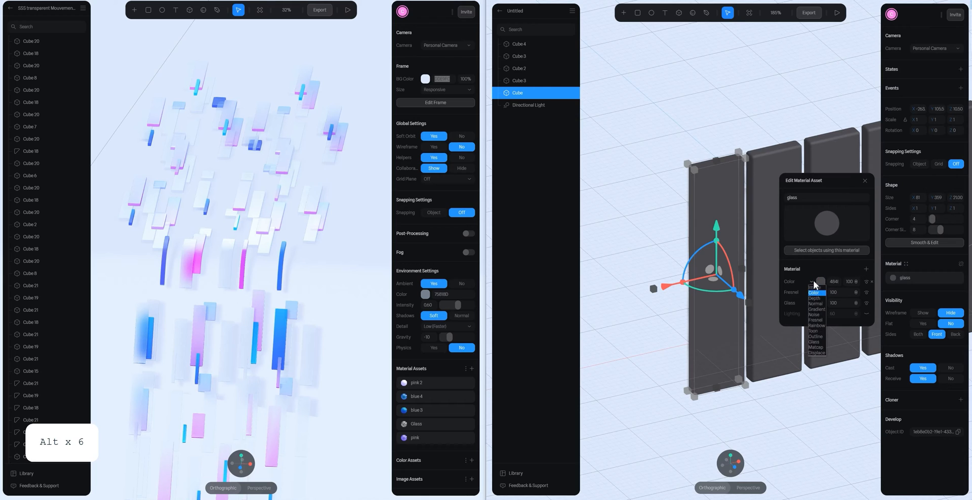
click(816, 347)
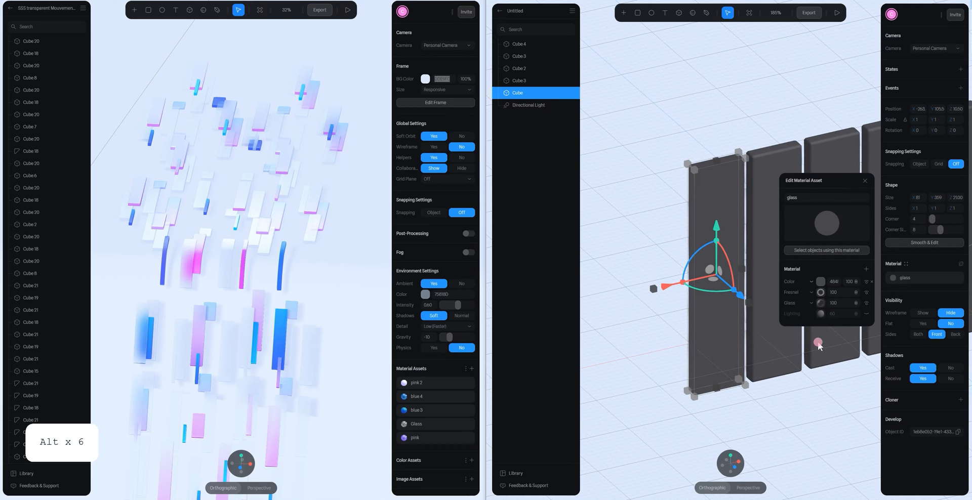
- Give the Matcap layer the glossy black sphere image and change its blending mode so only the highlights remain
click(820, 282)
scroll(843, 281, down, 1)
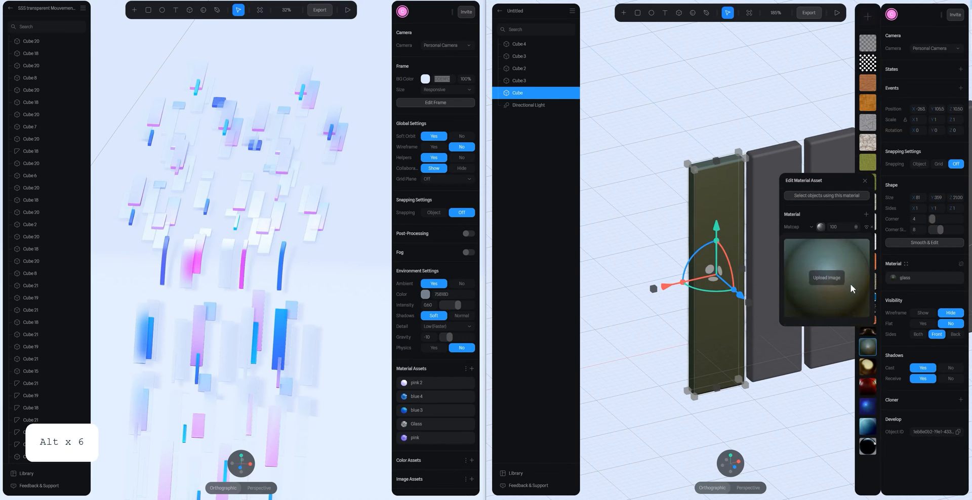
click(868, 445)
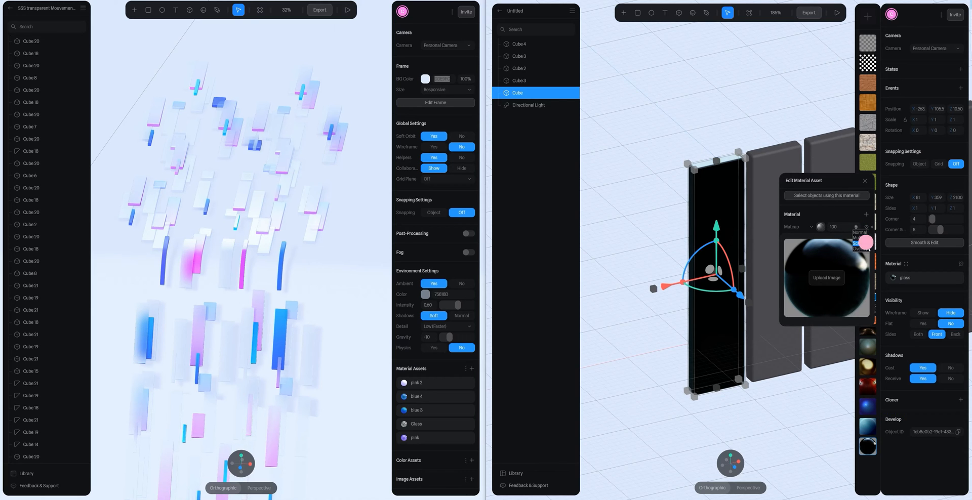
click(856, 227)
click(760, 134)
alt+drag(796, 142, 800, 138)
click(706, 169)
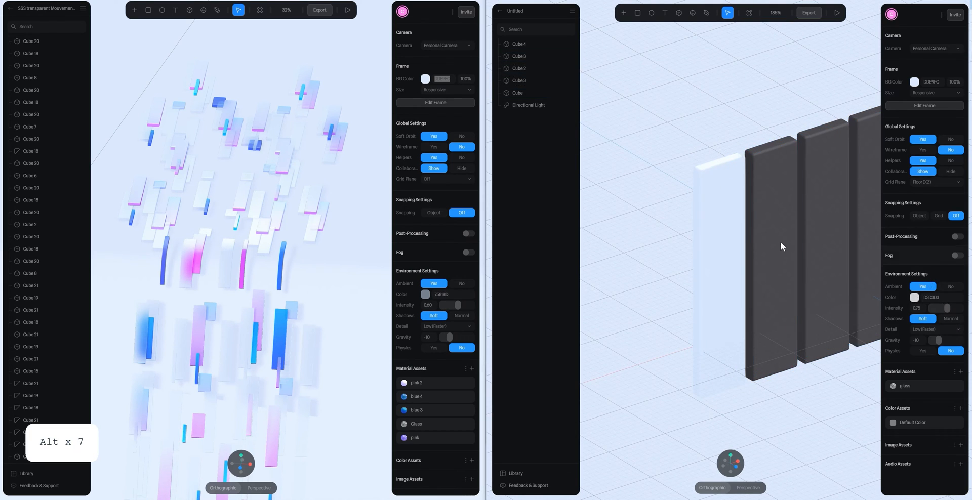
- Turn the Matcap layer's visibility off and on to compare its effect on the leftmost glass bar
click(727, 234)
click(914, 278)
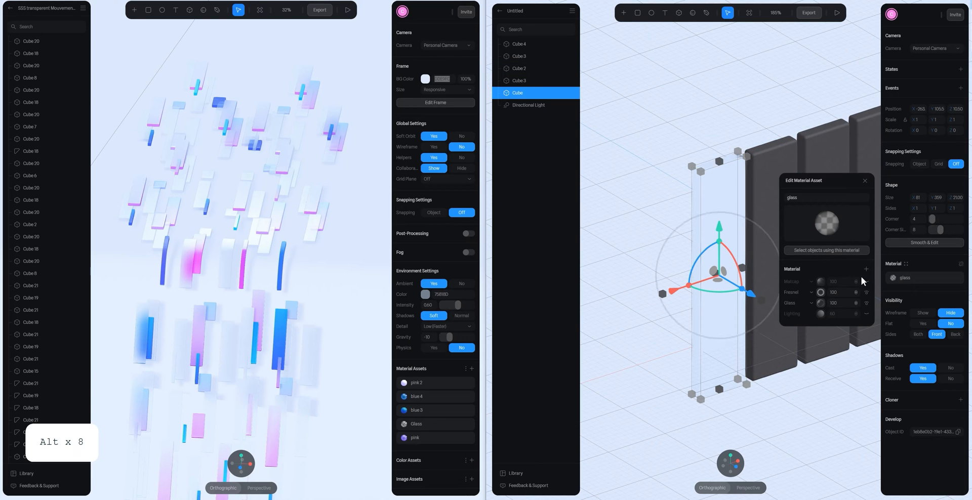
click(865, 284)
click(865, 284)
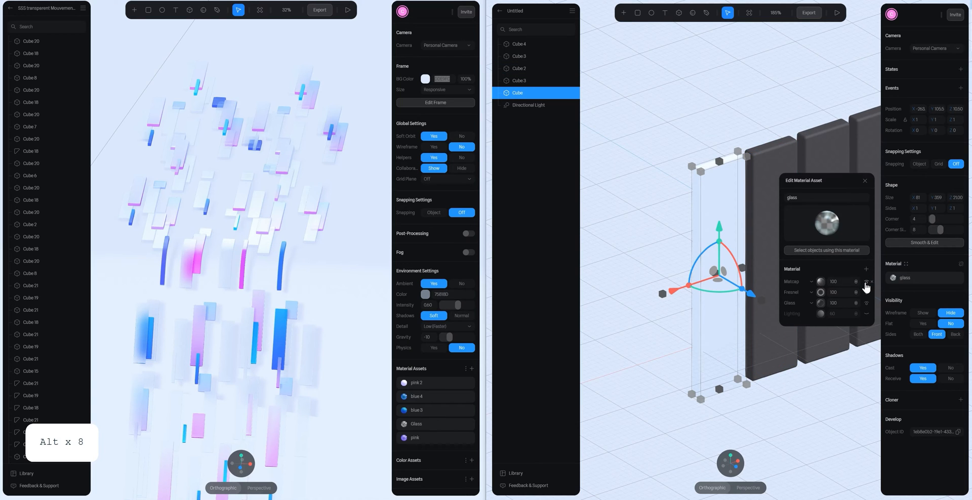
drag(767, 106, 746, 124)
key(alt)
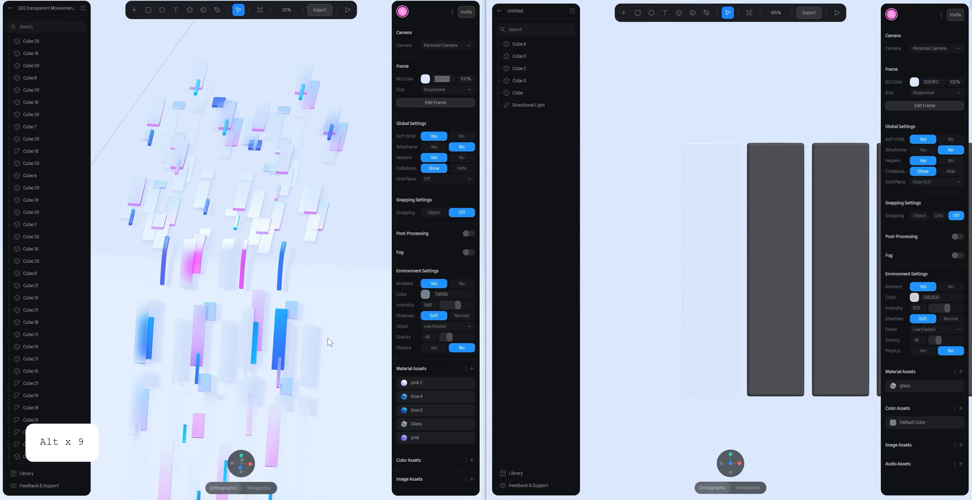
- Examine the layers of the pink, pink 2, blue 4 and blue 3 material assets in the reference scene
click(416, 437)
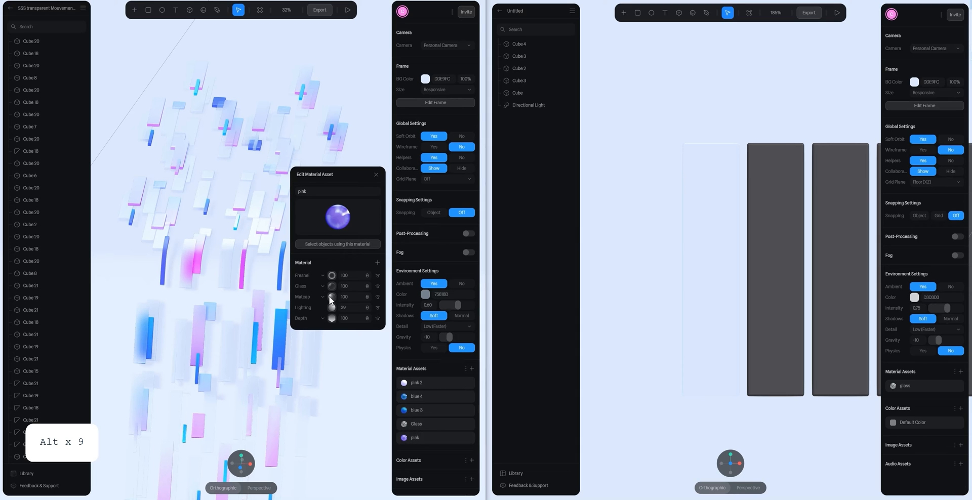
click(434, 384)
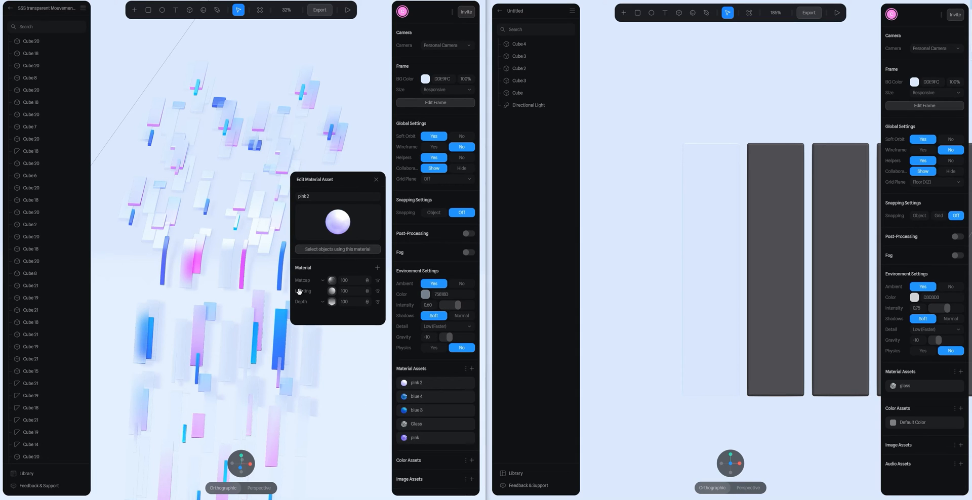
click(413, 397)
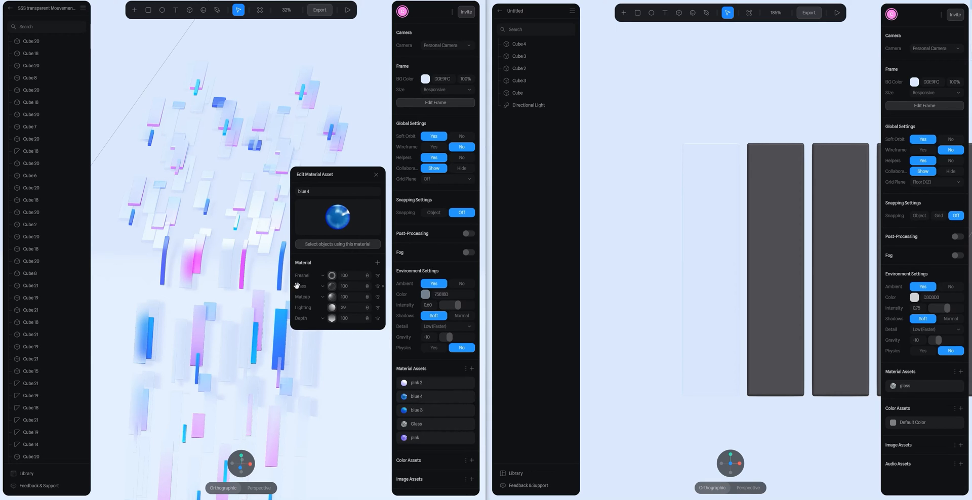
click(424, 411)
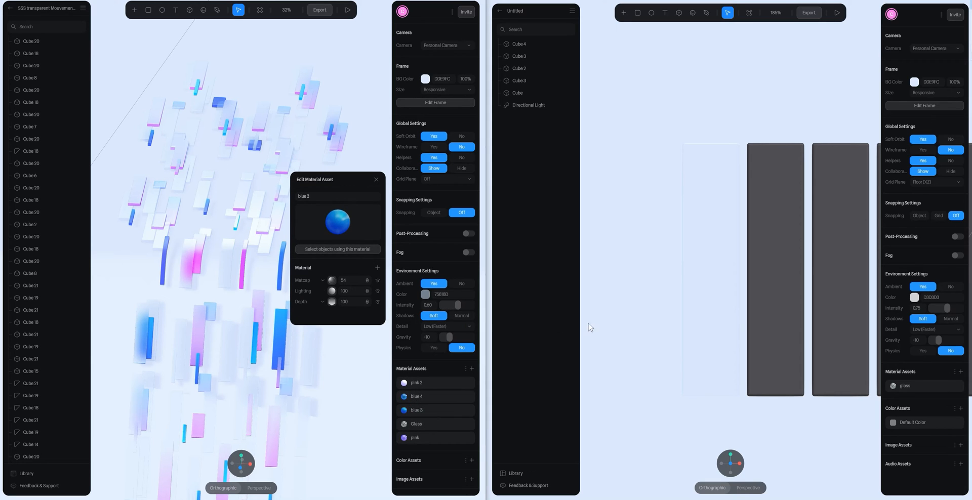
click(422, 438)
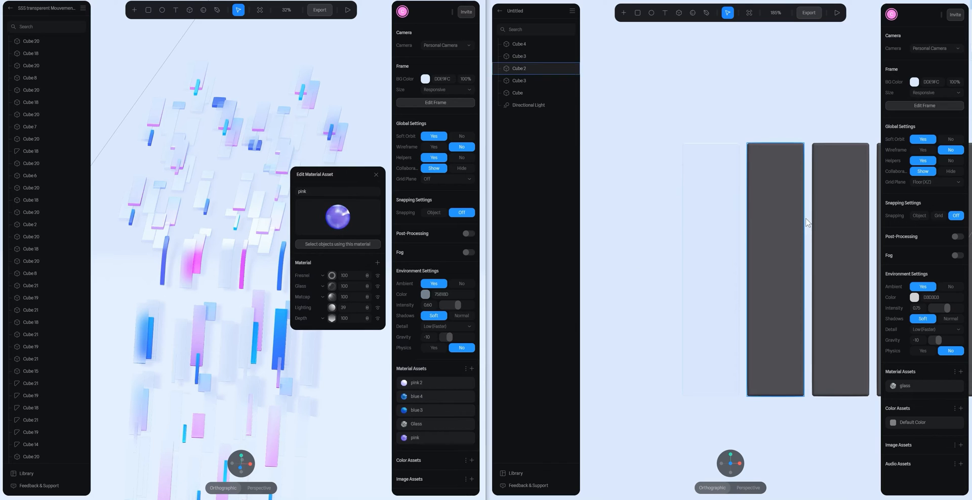
- Apply the glass material asset to the second bar and detach the bar's material from the asset
right_drag(669, 171, 601, 175)
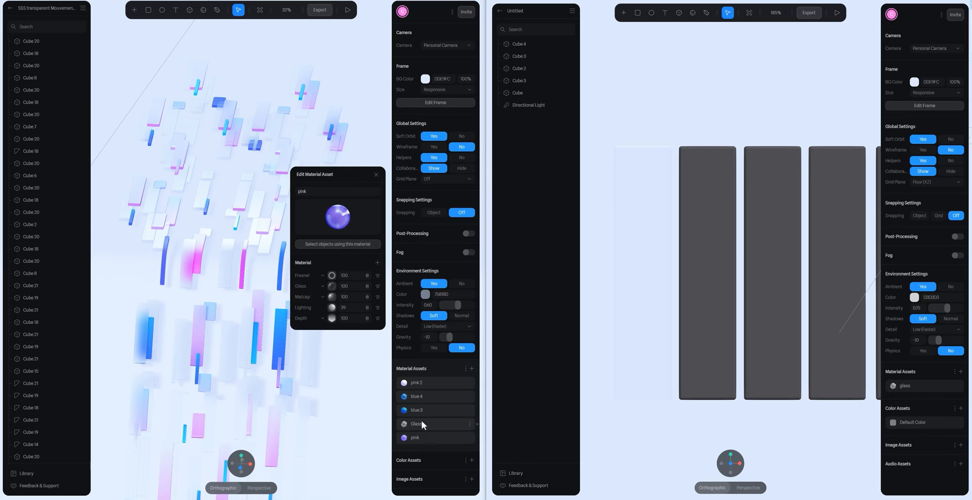
click(702, 187)
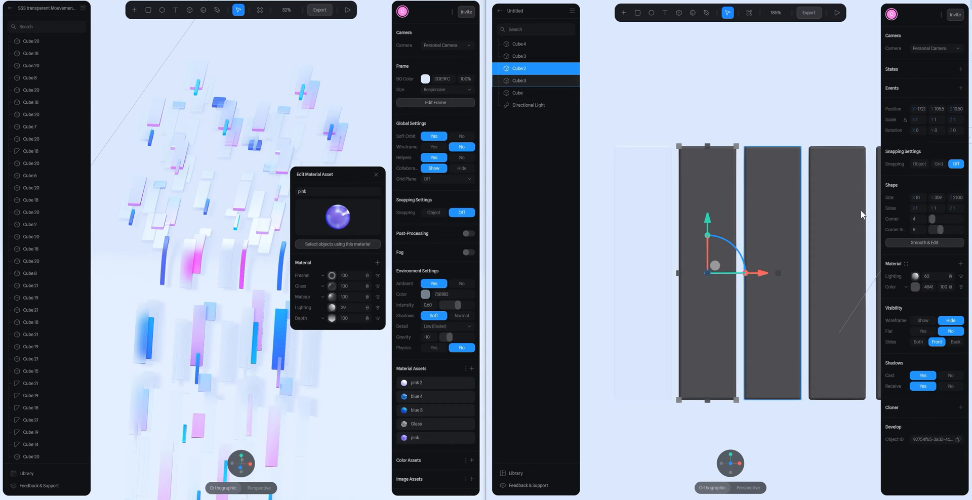
click(907, 264)
click(867, 43)
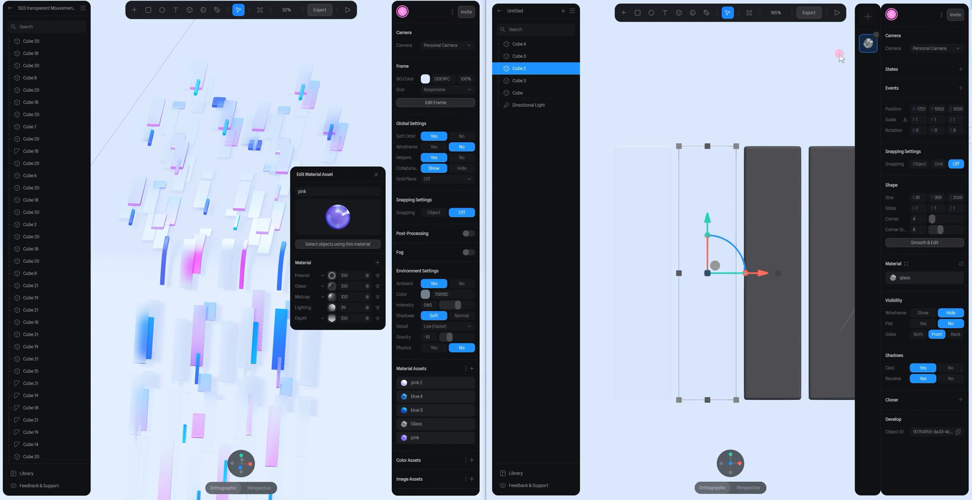
click(960, 264)
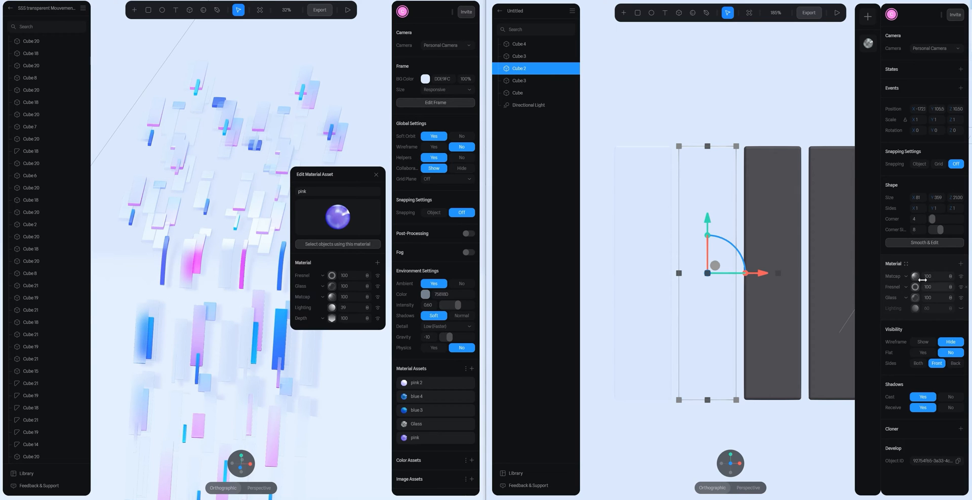
- Add a new layer to the second bar's material and change its type to Depth
click(960, 264)
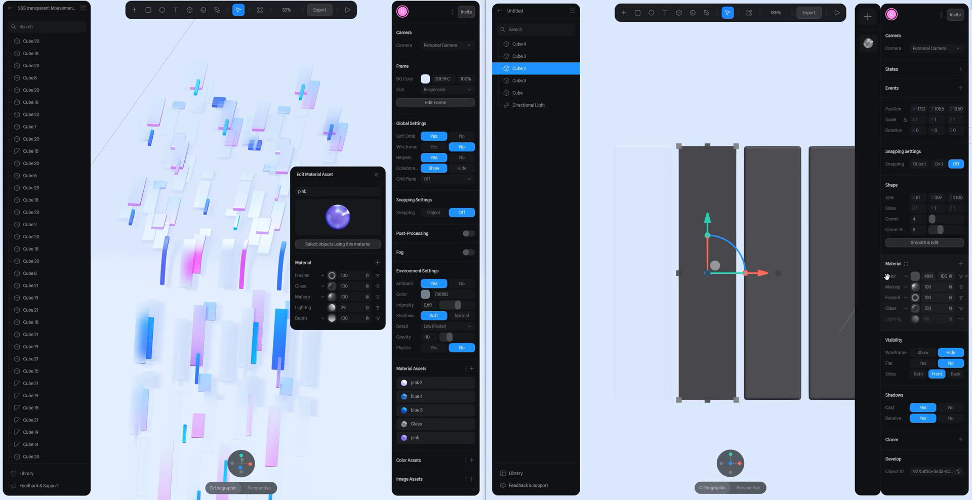
click(906, 277)
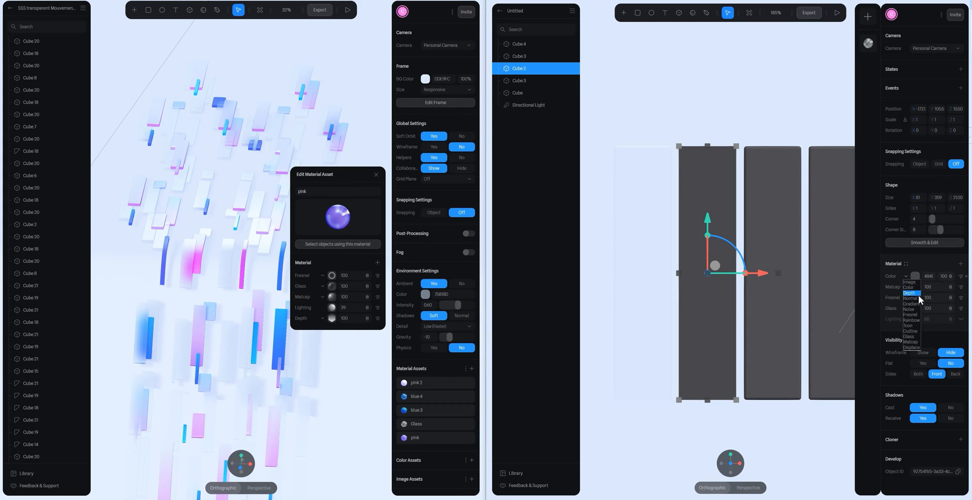
click(917, 291)
click(905, 277)
click(911, 298)
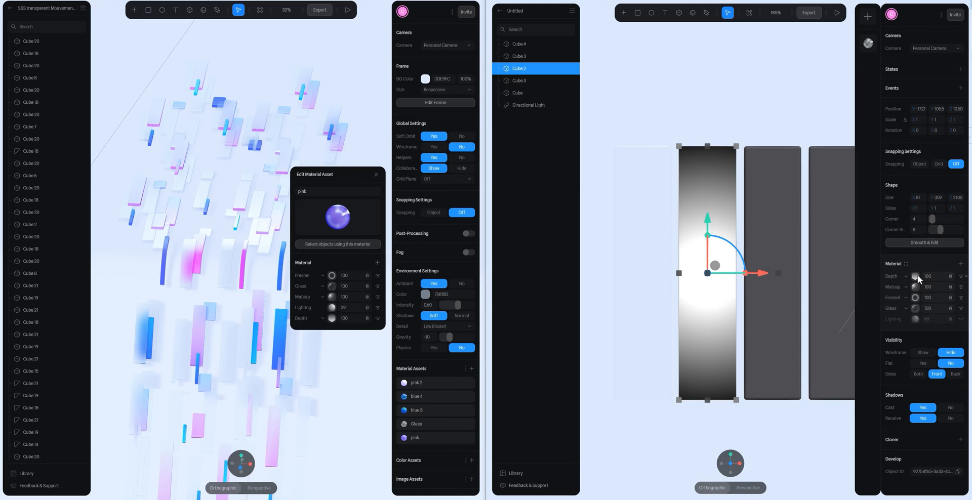
- Set the Depth layer's type to Linear and its direction to X 0 and Y 1
click(916, 280)
drag(779, 147, 782, 198)
click(919, 337)
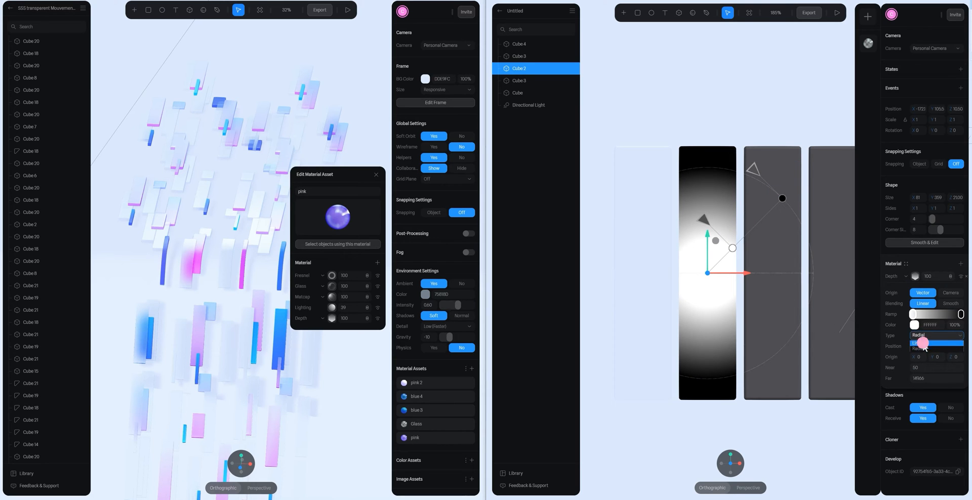
click(924, 346)
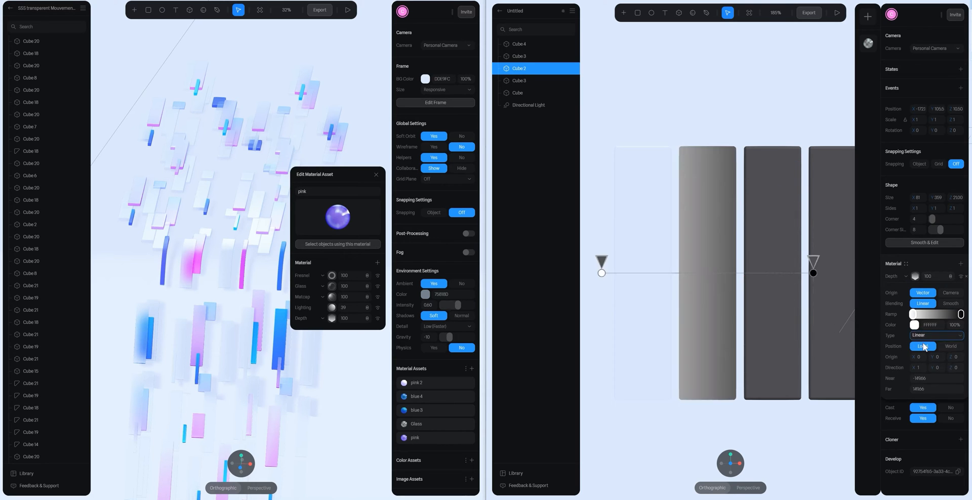
click(936, 367)
text(1)
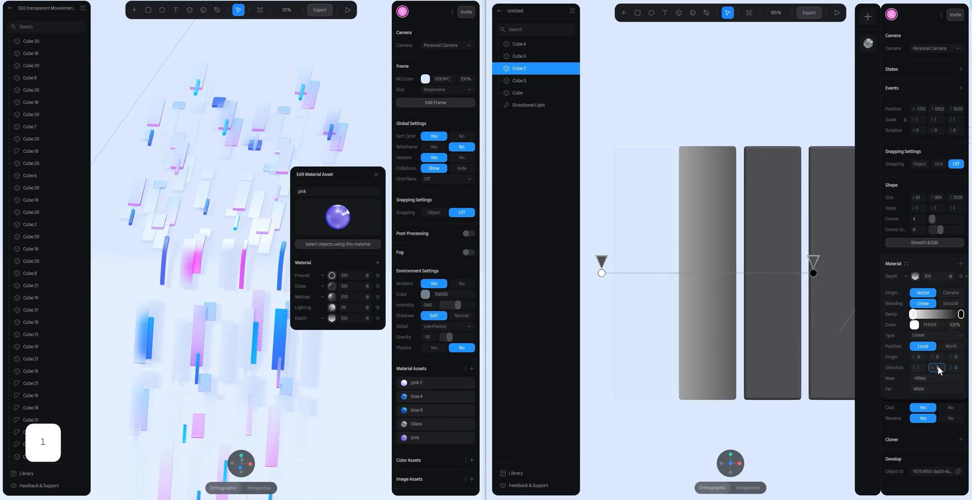
click(919, 368)
text(0)
key(Return)
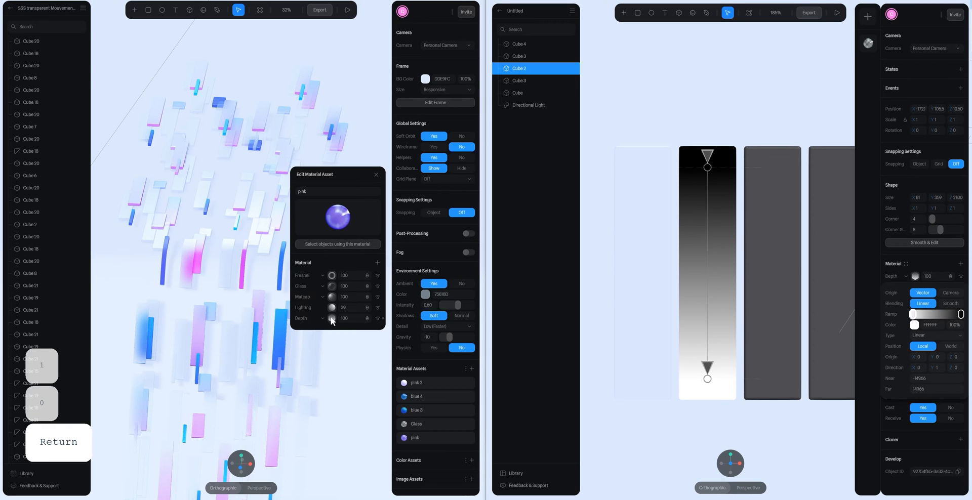
- Copy the purple ramp colour from the reference pink material's Depth layer to the first ramp stop of the second bar's Depth layer
click(322, 319)
click(337, 267)
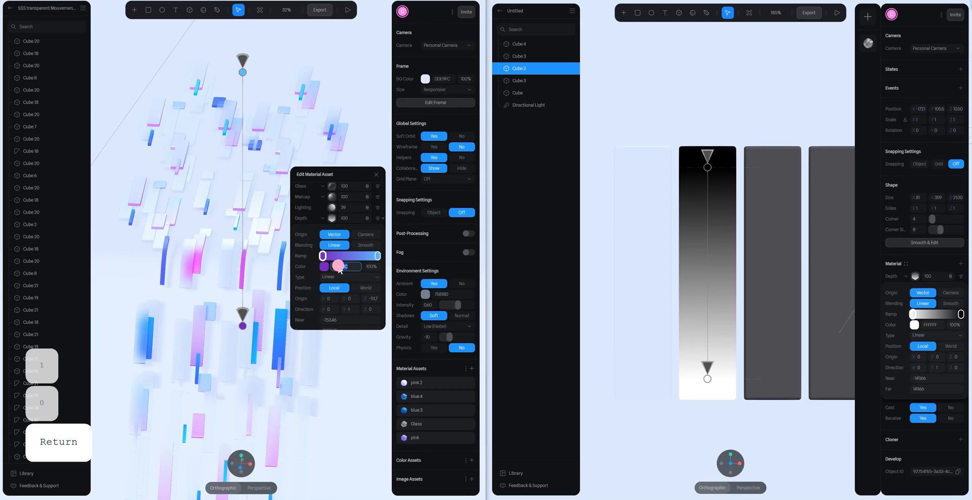
key(ctrl+c)
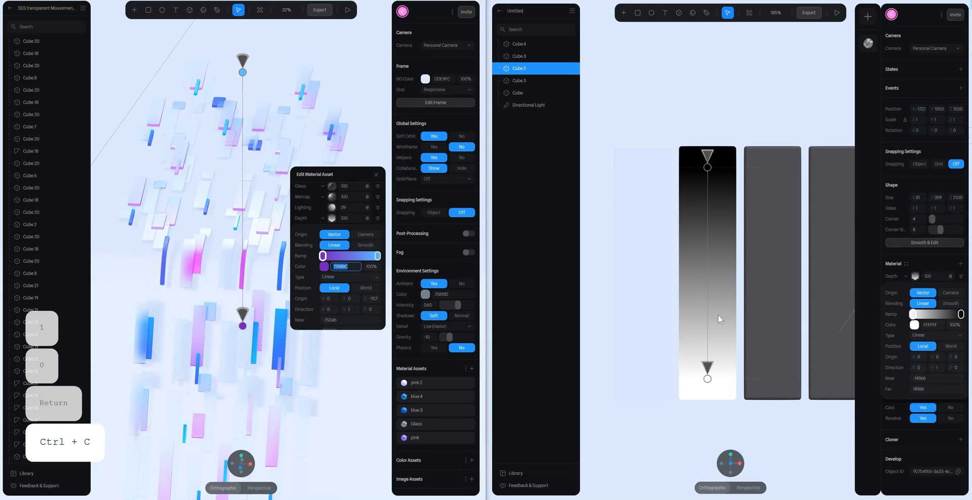
click(930, 325)
key(ctrl+v)
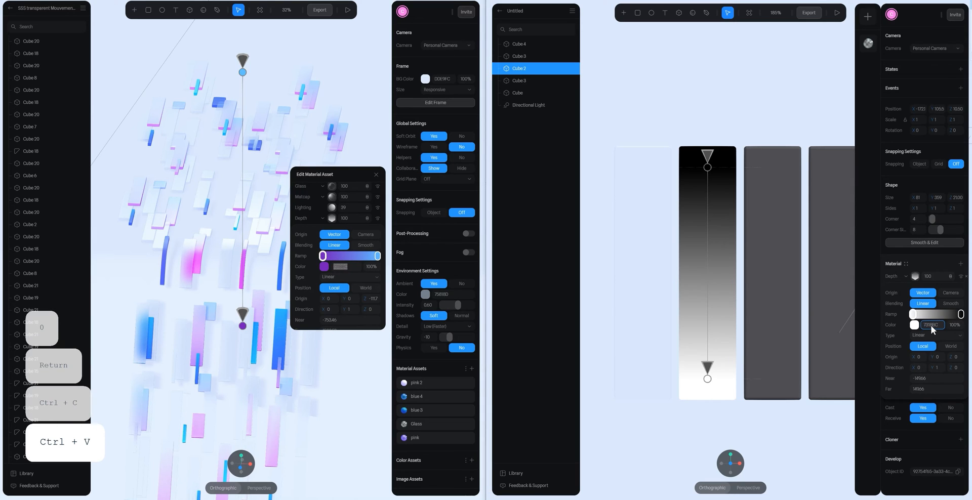
key(Return)
- Copy the light blue 62C0FF from the reference pink material's Depth ramp to the last ramp stop of the second bar's Depth layer
click(961, 314)
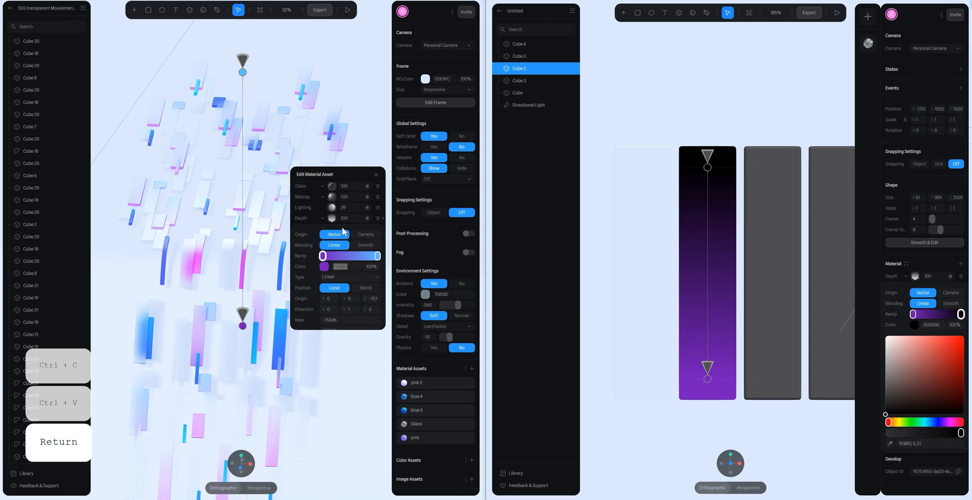
click(377, 255)
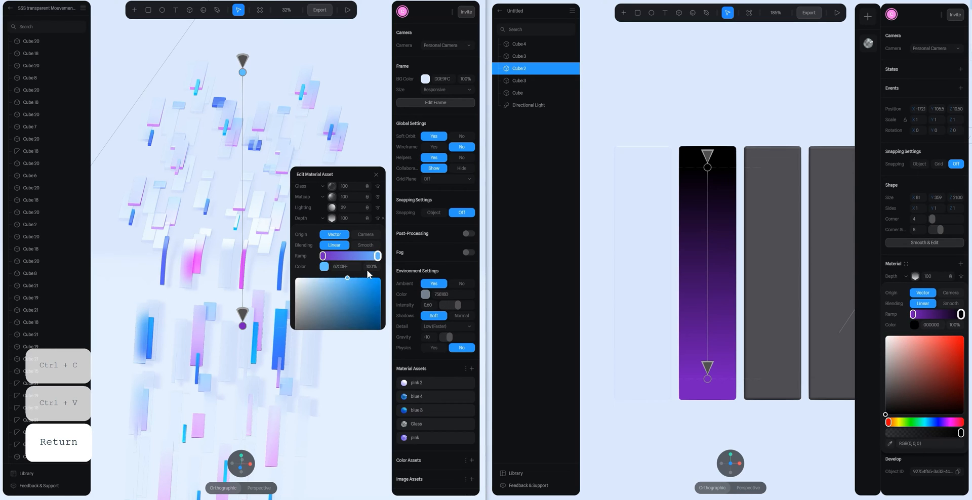
click(344, 267)
key(ctrl+c)
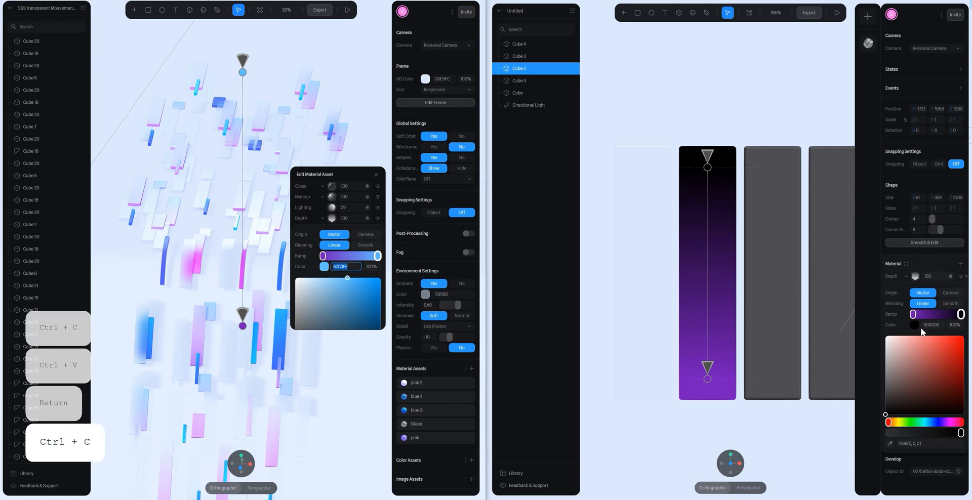
click(931, 325)
key(ctrl+v)
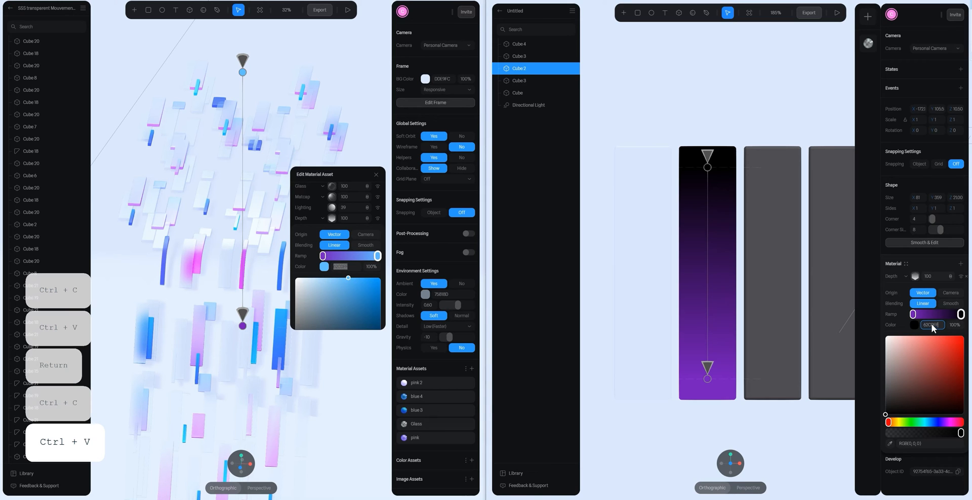
key(Return)
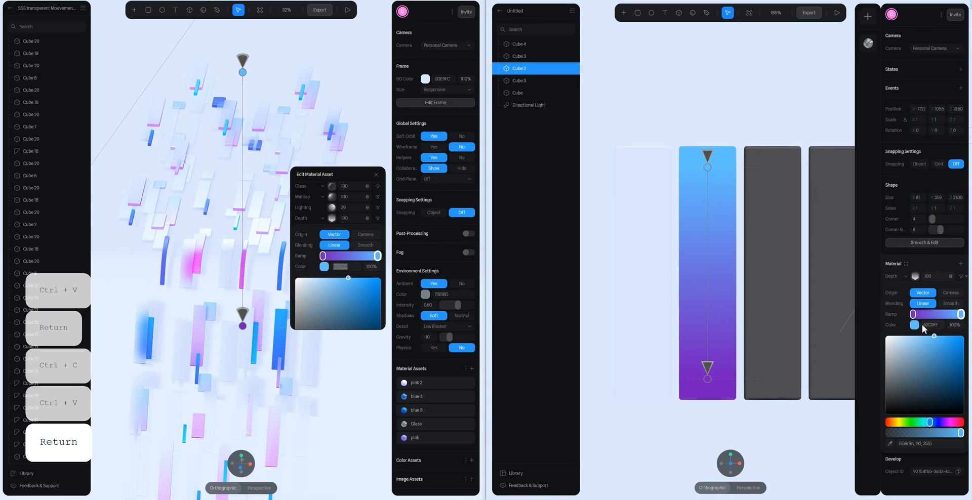
click(916, 276)
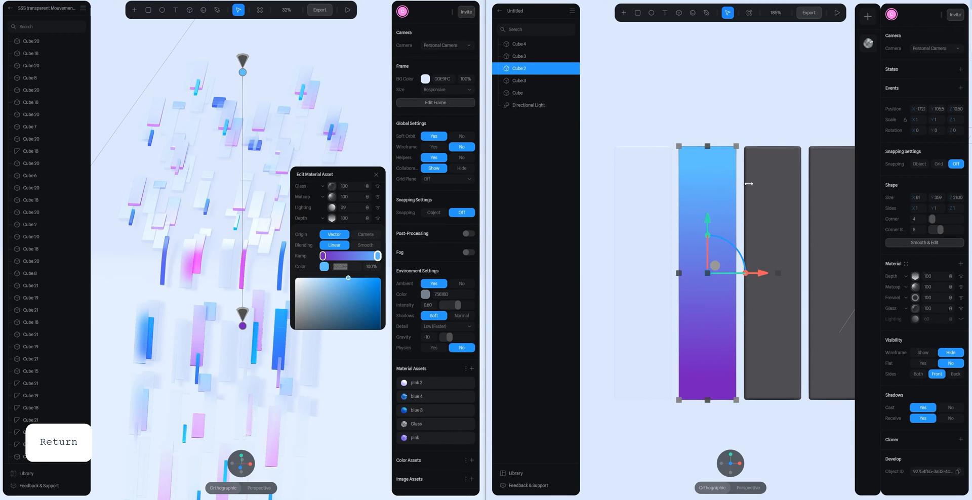
- Move the Depth layer below the Lighting layer in the second bar's material and turn the Lighting layer's visibility on
middle_drag(785, 182, 782, 191)
key(alt)
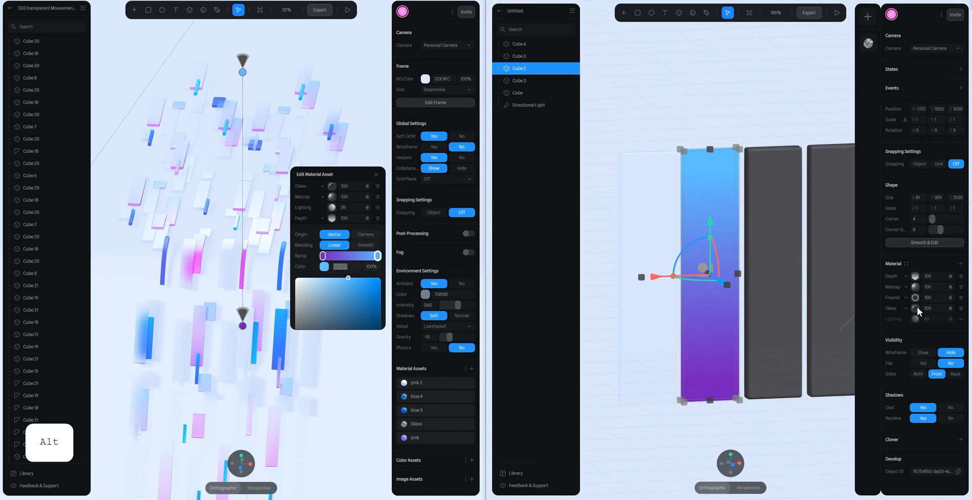
drag(890, 276, 891, 320)
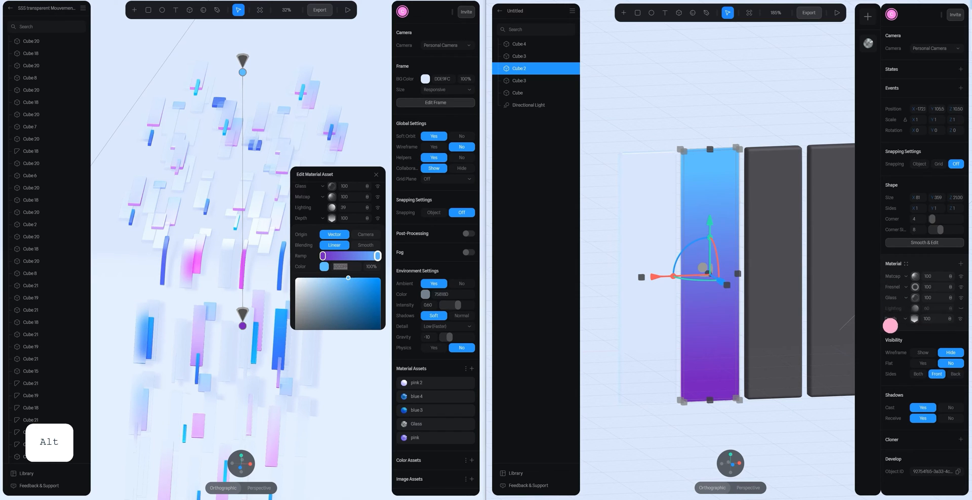
click(960, 309)
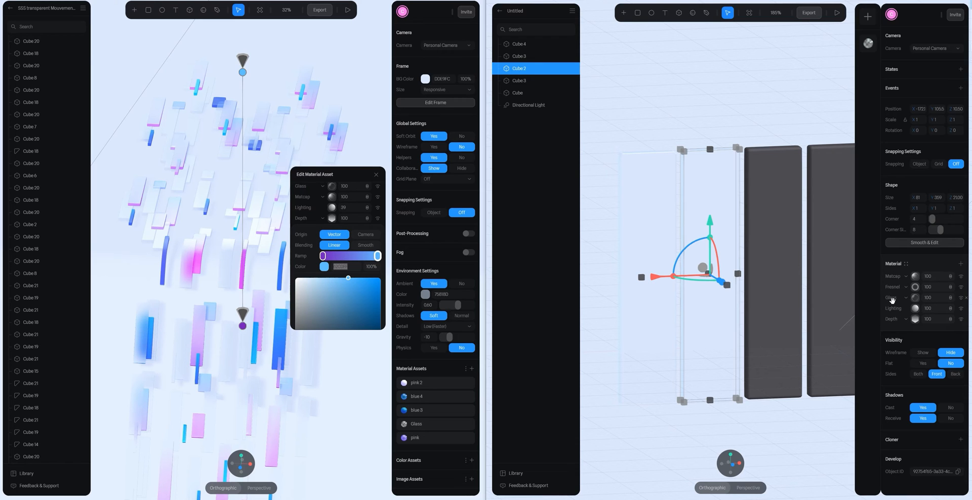
- Compare blending modes on the second bar's Glass layer and keep the one that brings out the depth gradient's blue and pink colours
alt+drag(774, 193, 759, 180)
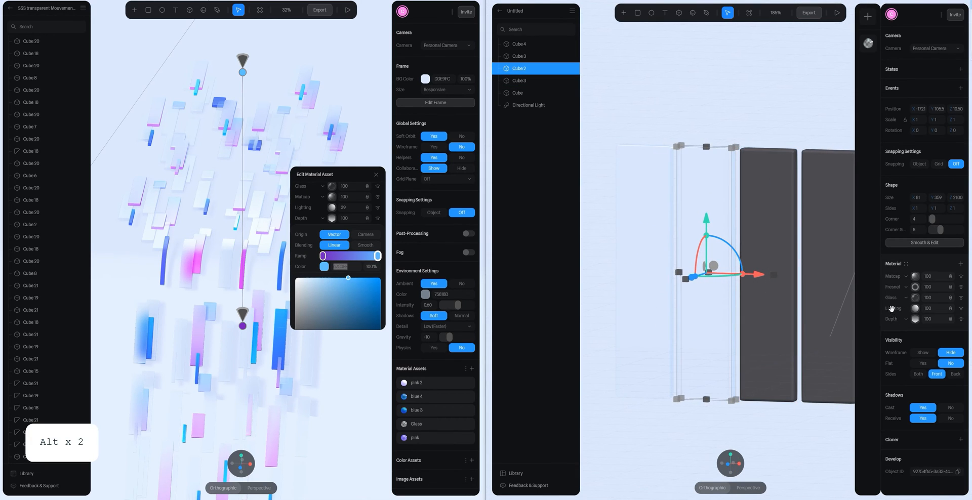
click(950, 297)
click(957, 318)
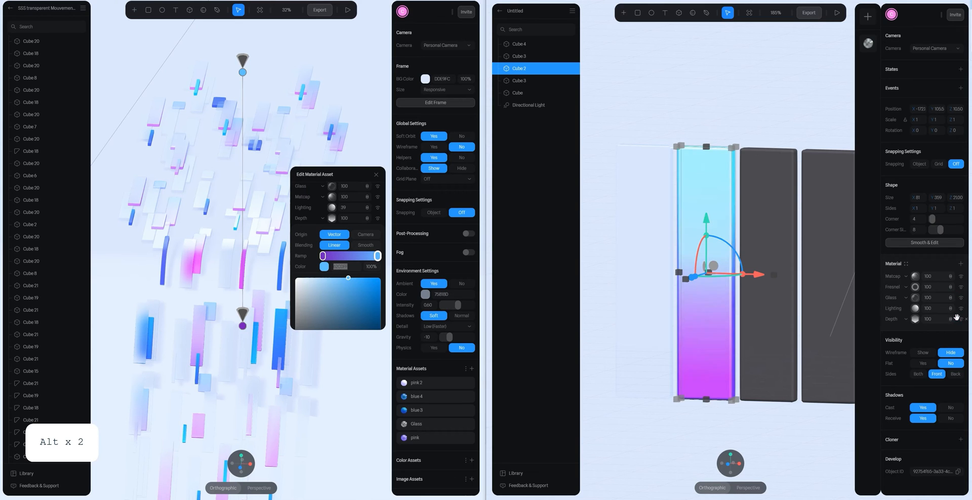
click(950, 299)
click(954, 317)
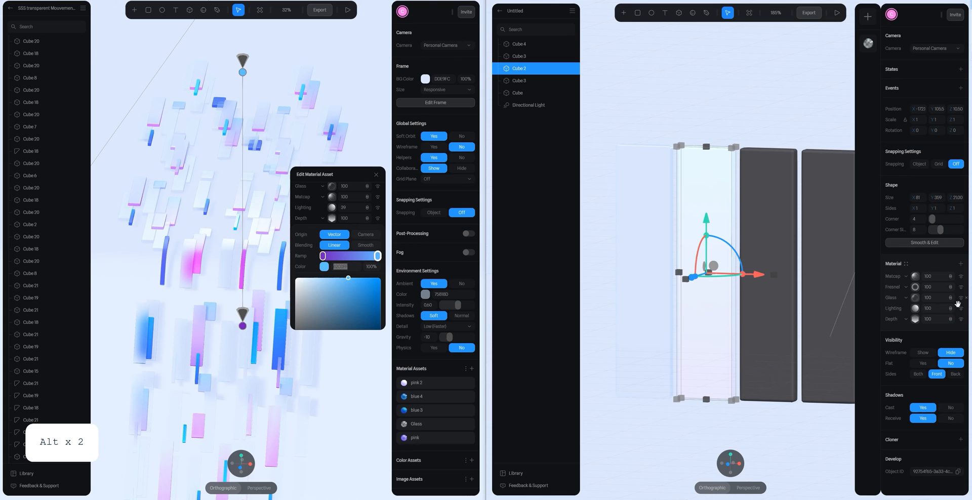
click(947, 298)
click(956, 317)
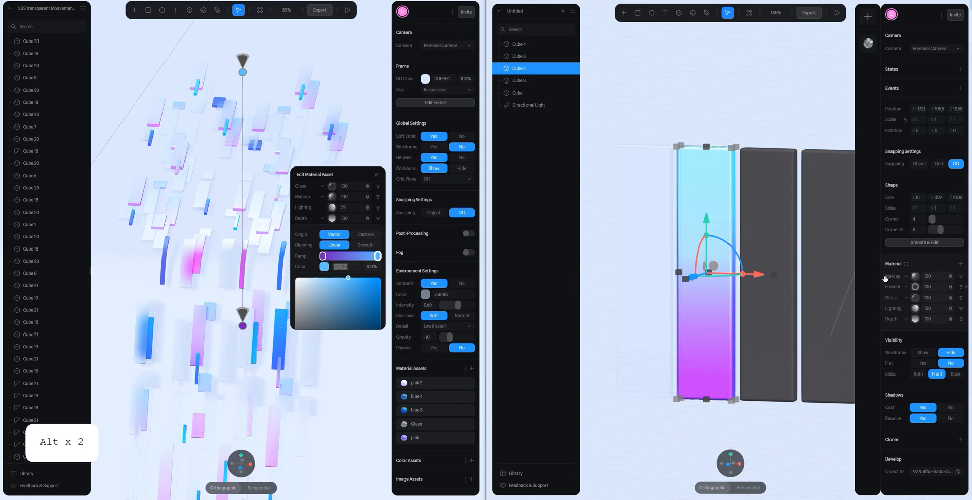
- Compare blending modes on the second bar's Lighting layer, keep the more saturated one, and undo the accidental widening of the bar
alt+drag(738, 215, 793, 205)
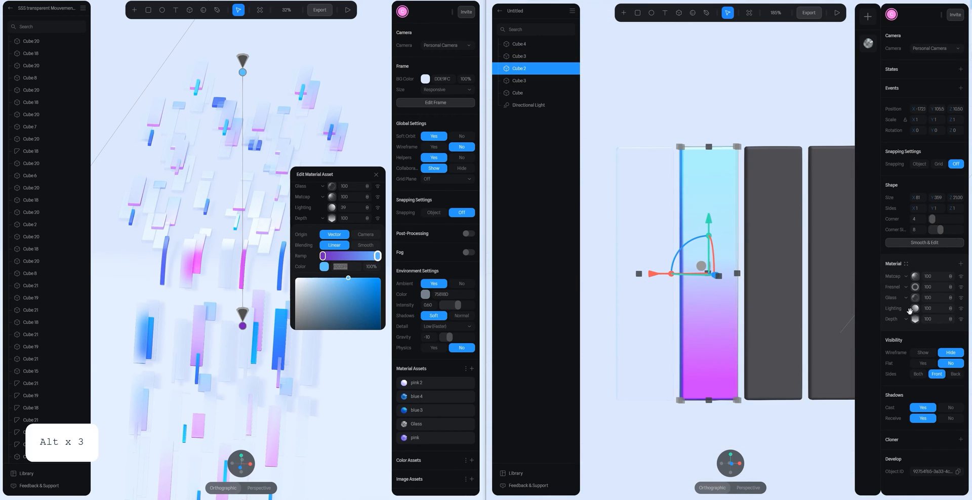
click(951, 309)
click(954, 330)
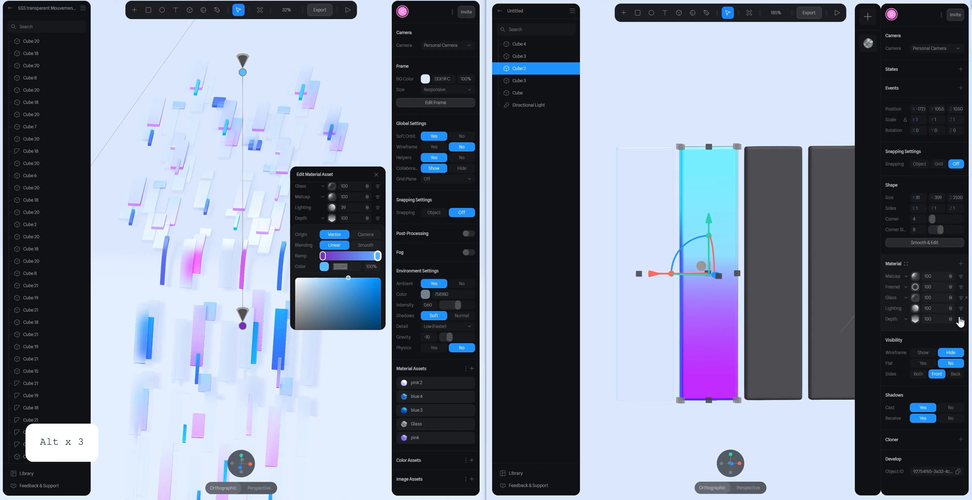
click(951, 309)
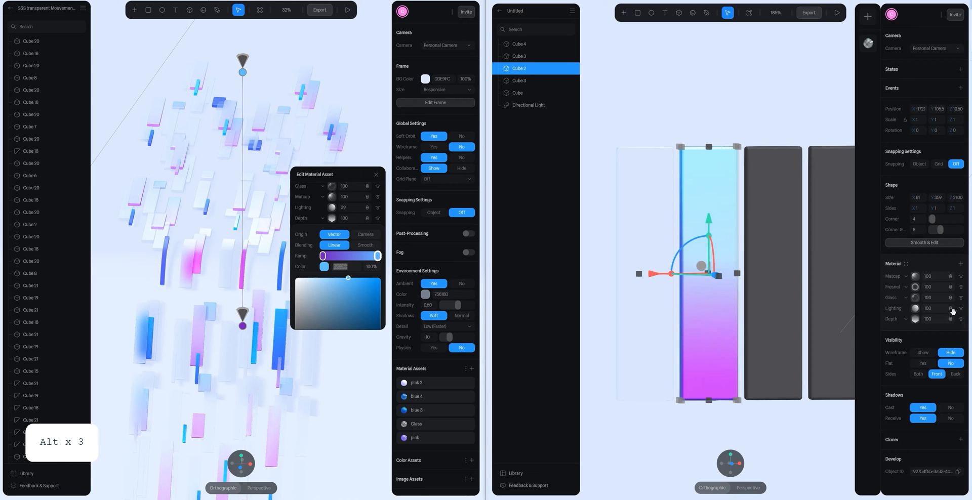
click(951, 310)
click(954, 330)
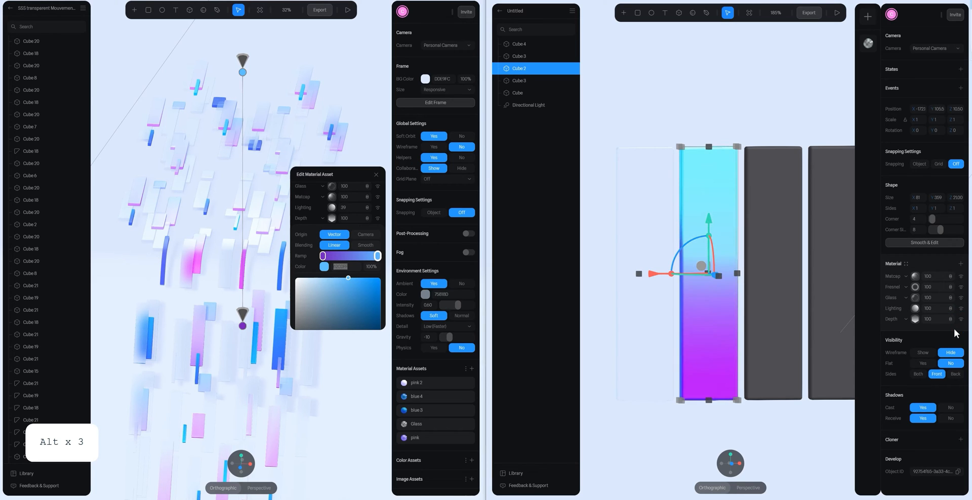
key(alt)
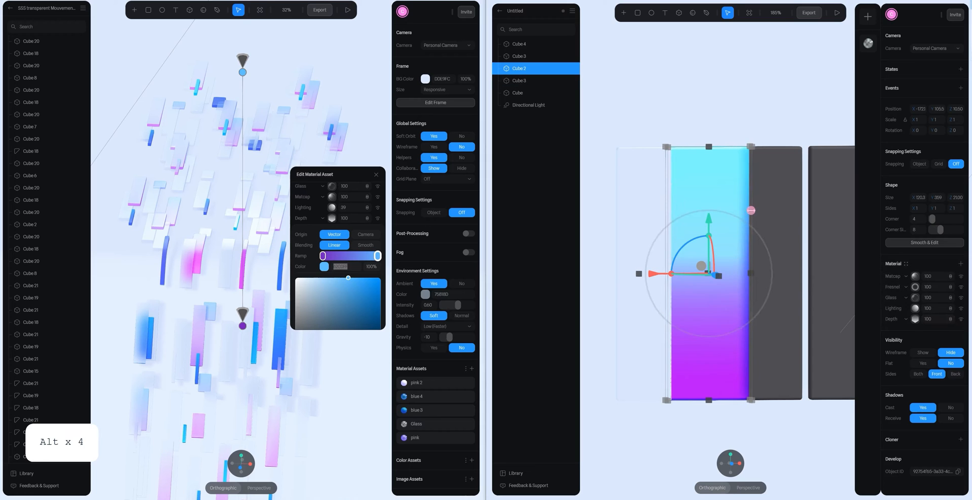
key(ctrl+z)
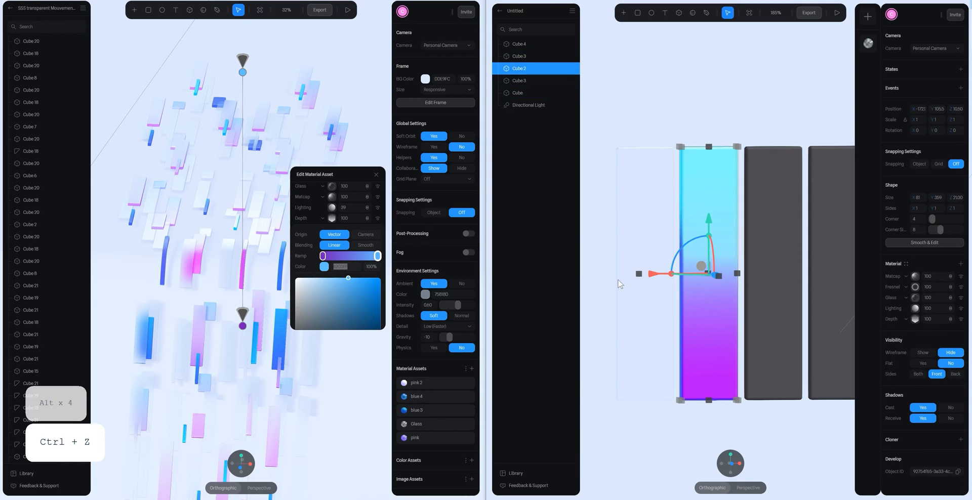
- Move both end points of the Depth gradient well beyond the second bar's ends and set its blending to Smooth
click(915, 318)
scroll(734, 239, down, 10)
drag(725, 211, 724, 189)
drag(725, 267, 725, 321)
click(948, 349)
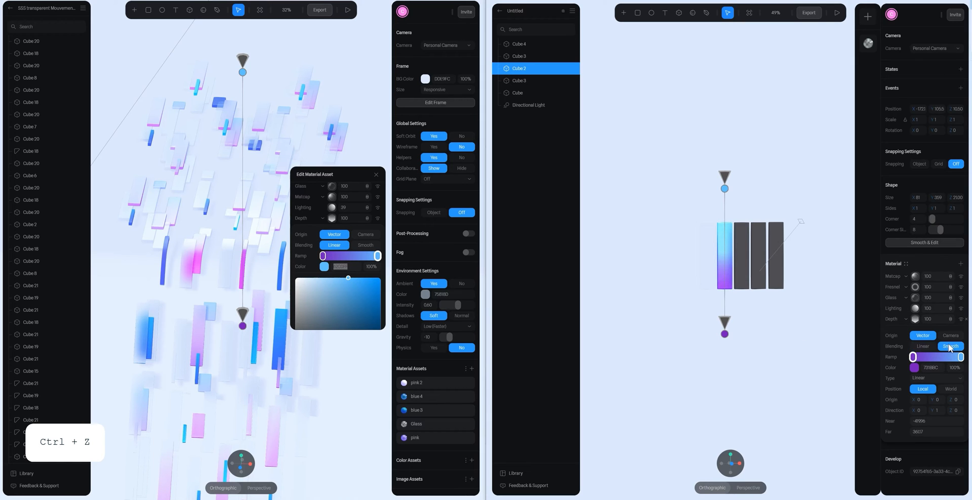
scroll(743, 287, up, 4)
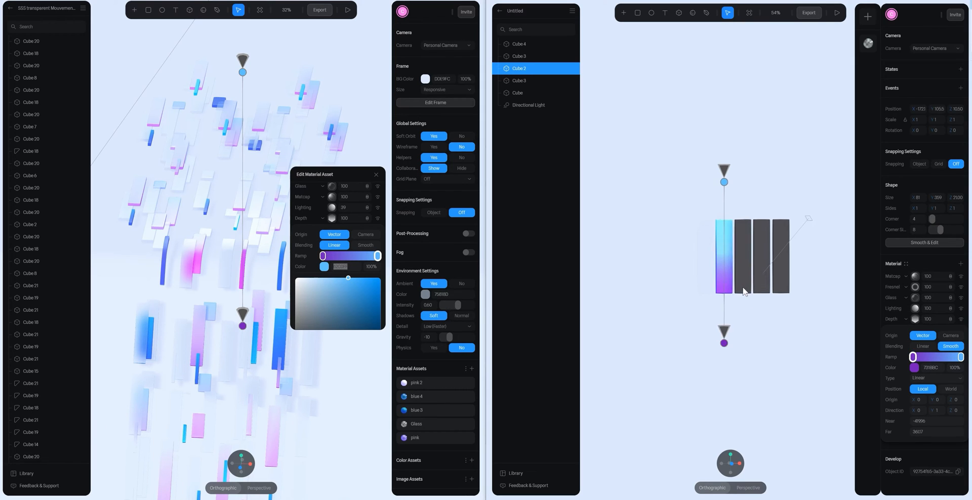
- Move both end points of the second bar's Depth gradient further away from the bar and close the layer's settings
scroll(742, 287, up, 1)
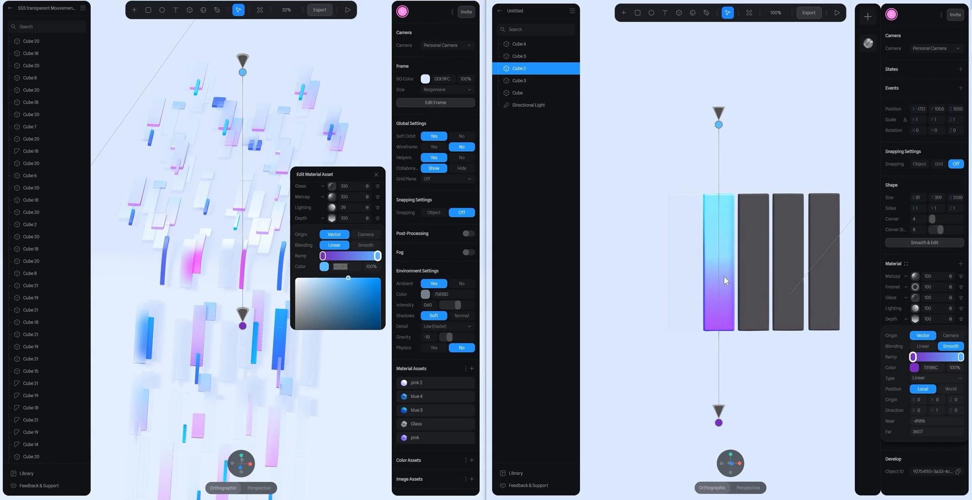
scroll(718, 248, down, 3)
drag(723, 350, 725, 378)
drag(723, 174, 733, 131)
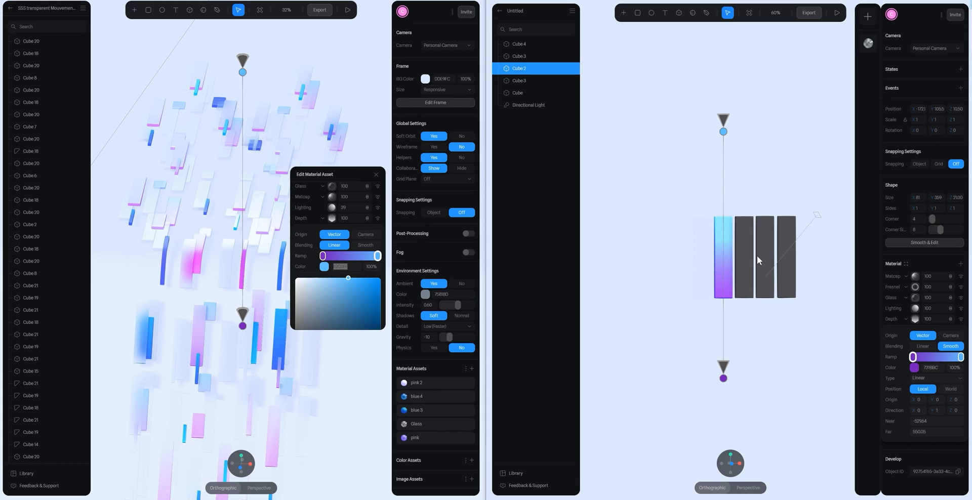
click(915, 319)
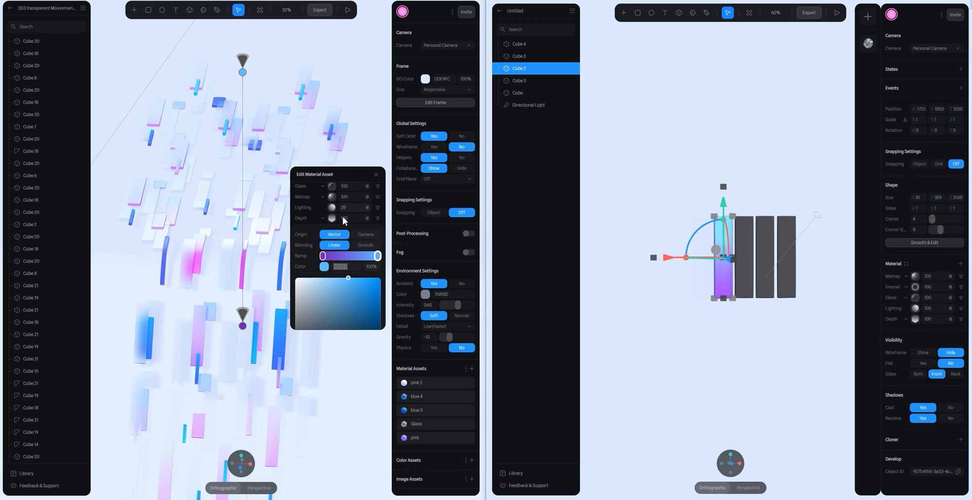
- Set the Lighting layer's opacity in the second bar's material to 40
click(926, 309)
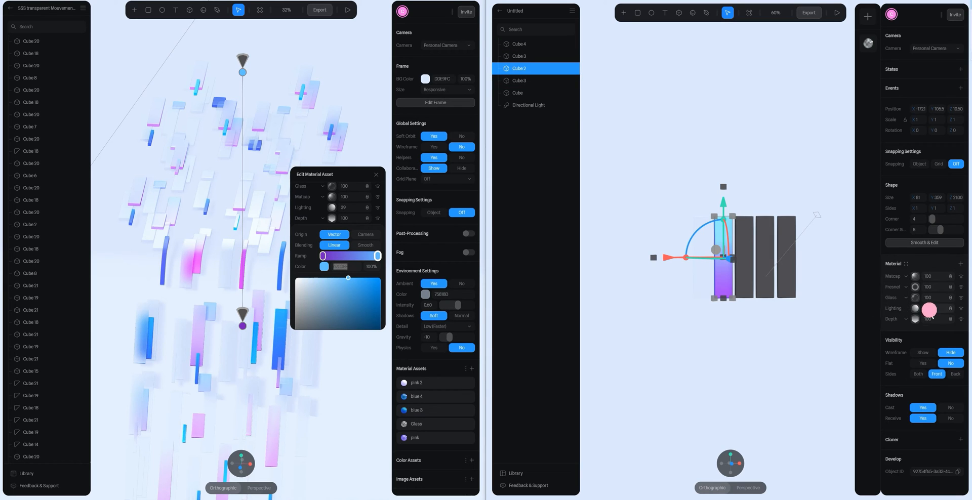
text(40)
key(Return)
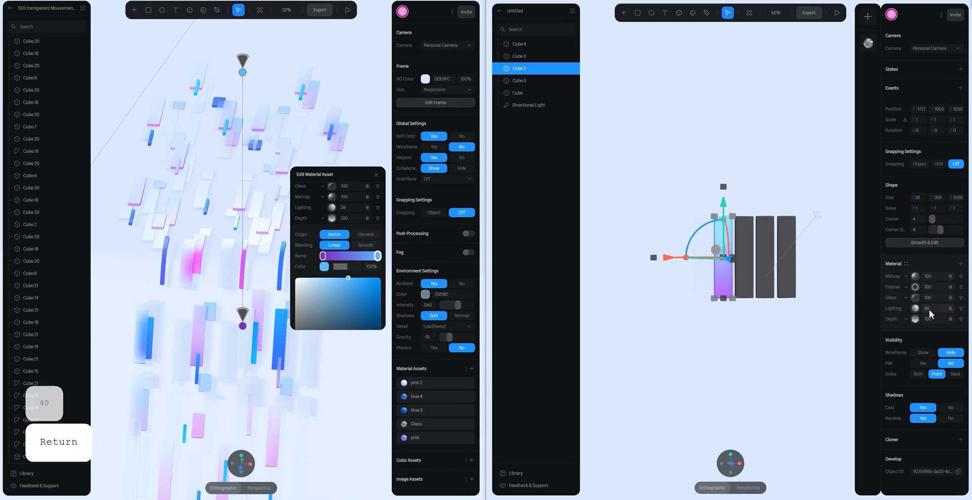
- Check the blending modes of the second bar's material layers against the reference pink asset and view the bar at an angle
click(333, 219)
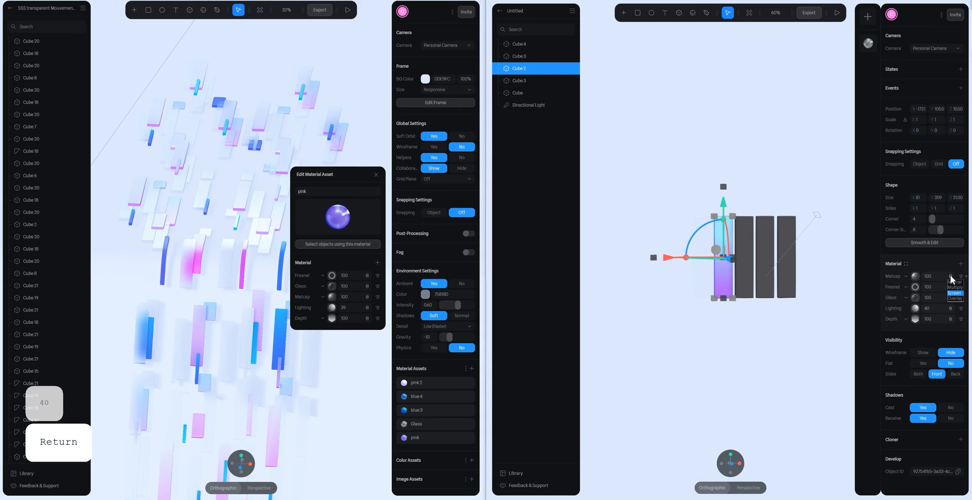
click(950, 287)
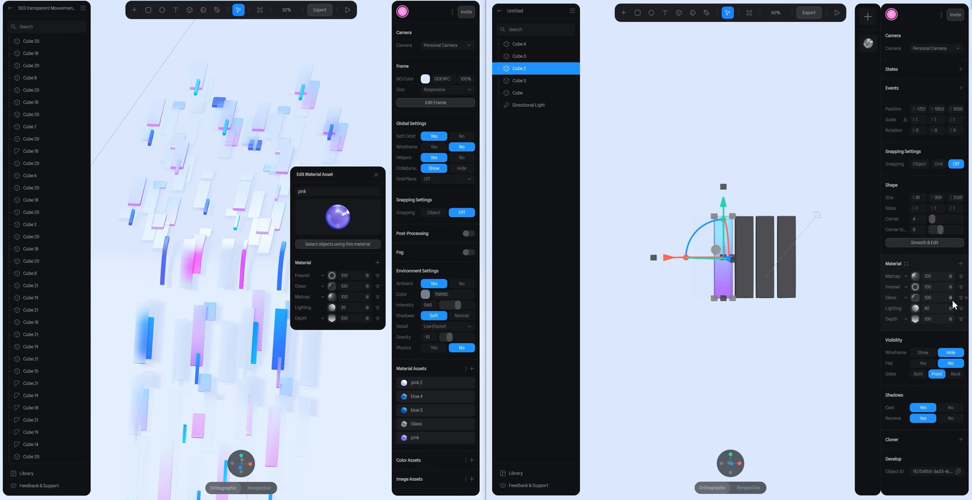
click(952, 300)
click(951, 299)
click(951, 310)
click(739, 137)
scroll(753, 210, up, 5)
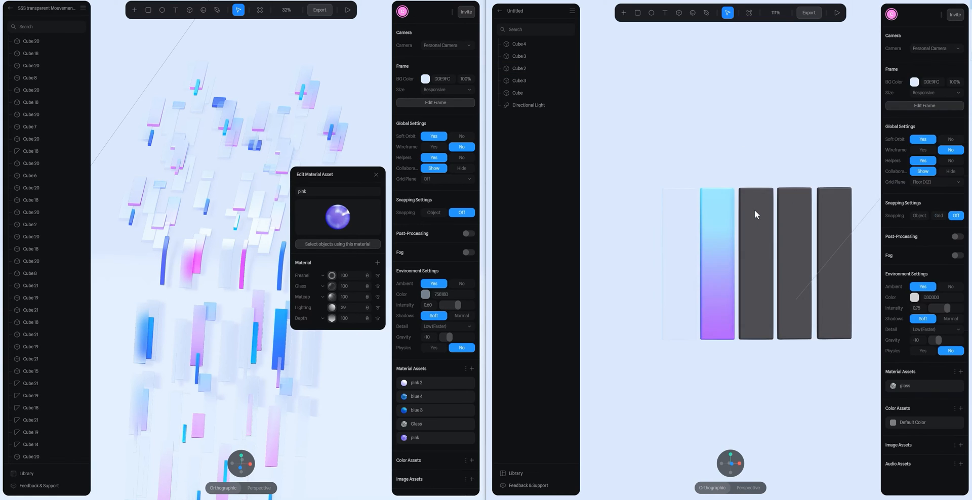
alt+drag(735, 202, 746, 217)
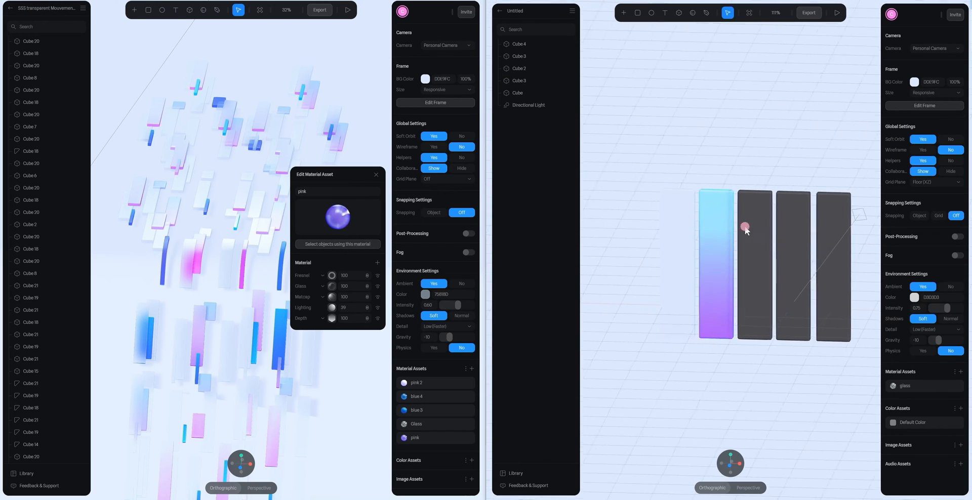
- Save the second bar's material as a new material asset named pink glass
click(724, 230)
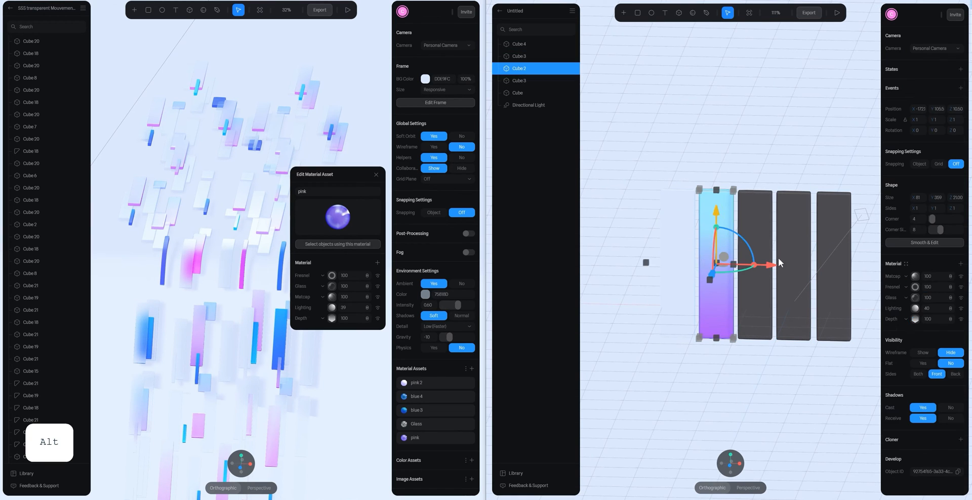
click(906, 262)
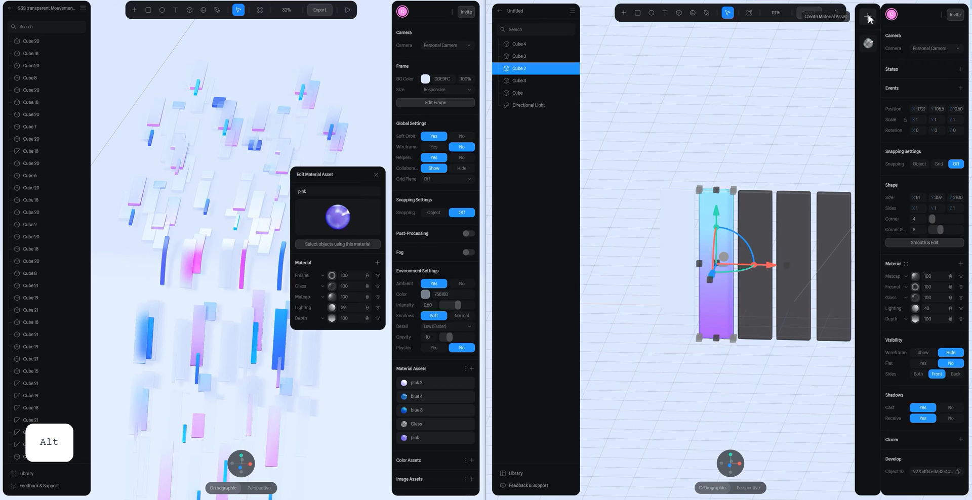
click(869, 19)
double_click(916, 277)
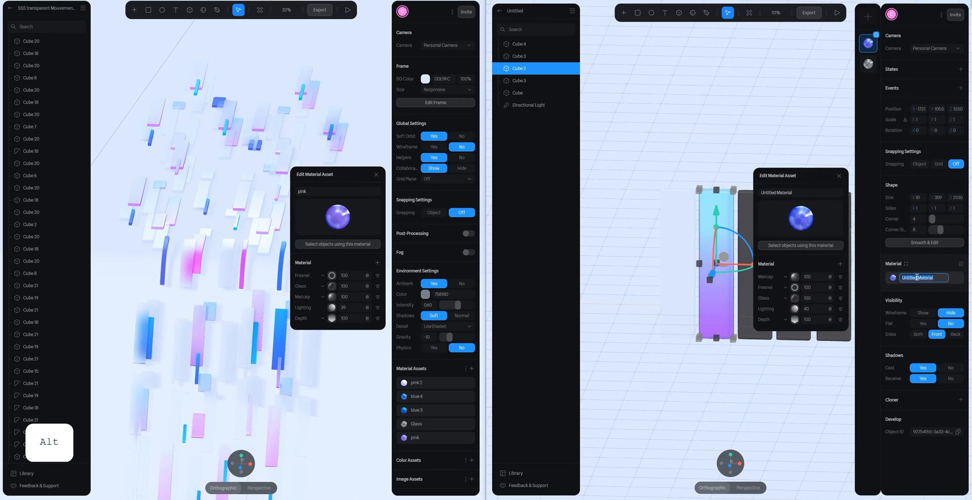
text(pink )
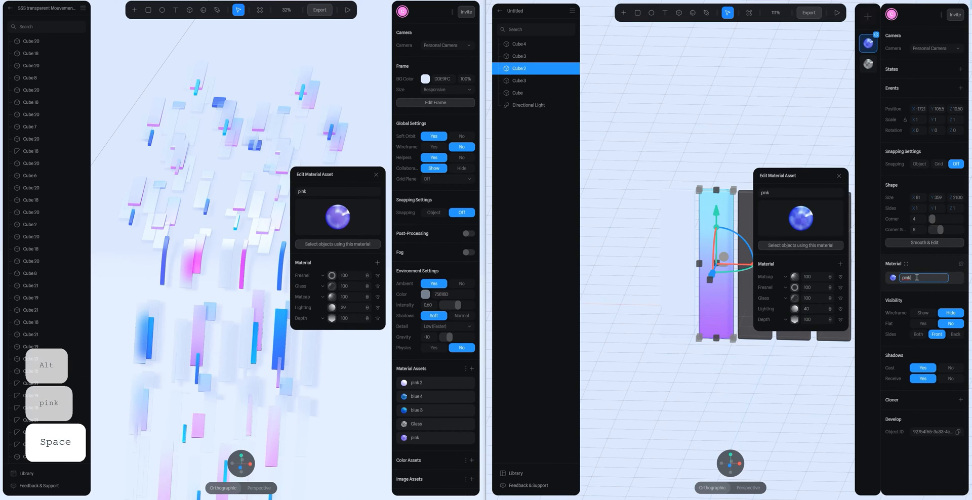
text(glass)
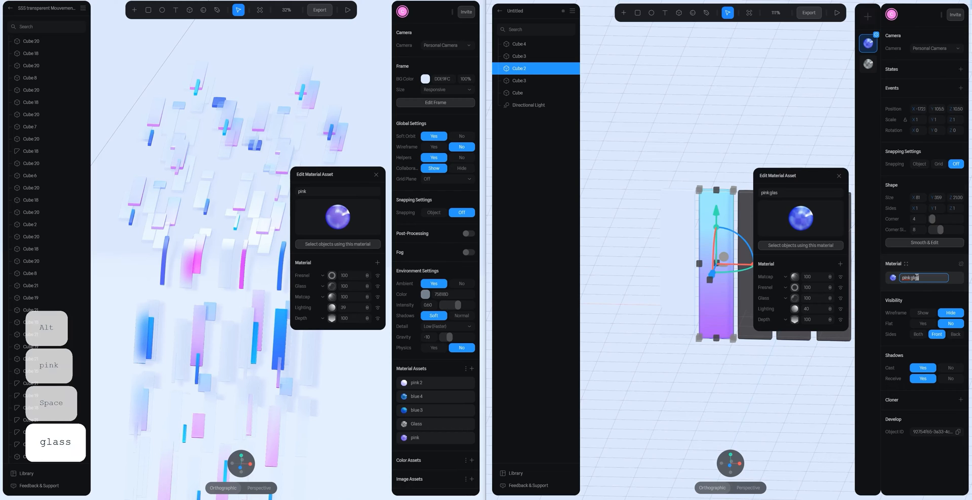
key(Return)
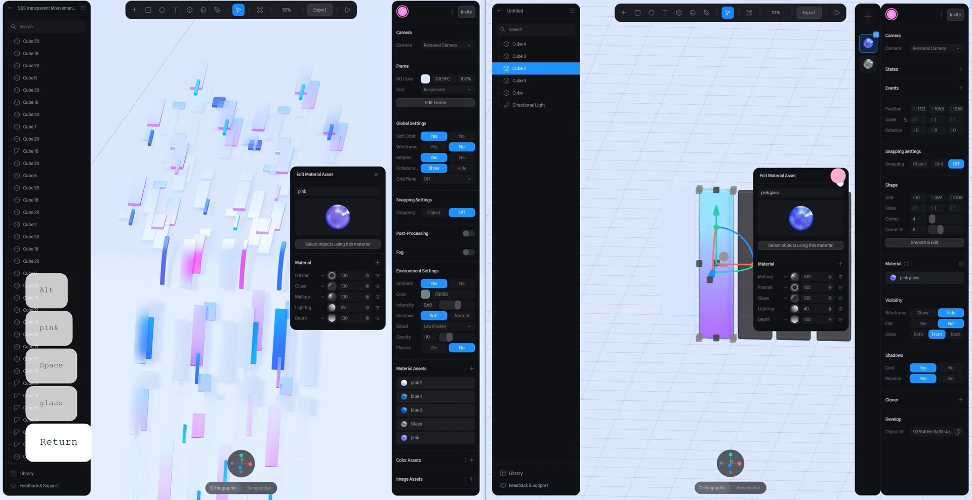
click(838, 176)
click(803, 147)
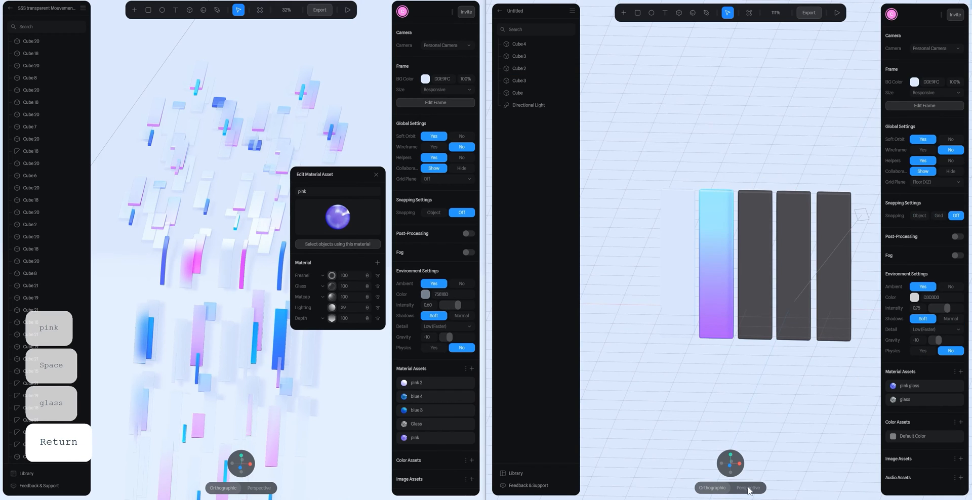
- Apply the pink glass asset to the third bar and detach its material from the asset for separate editing
click(744, 283)
click(906, 264)
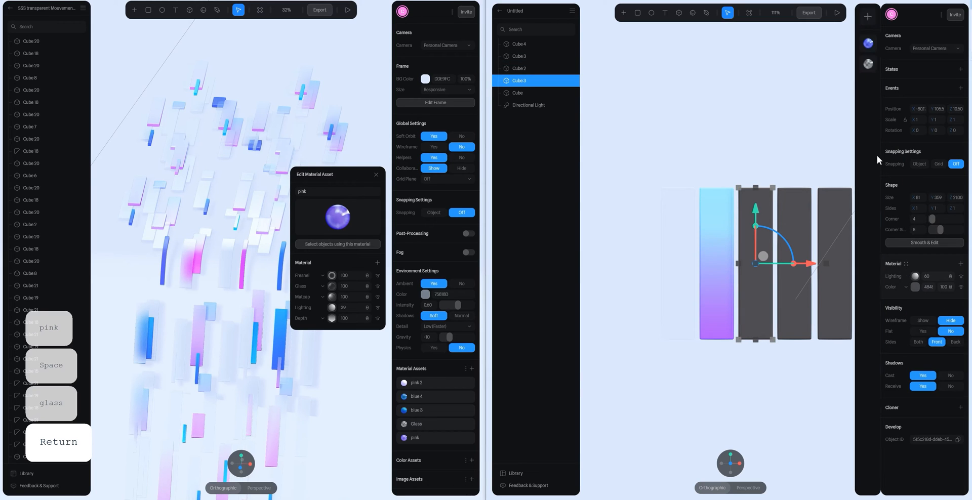
click(868, 45)
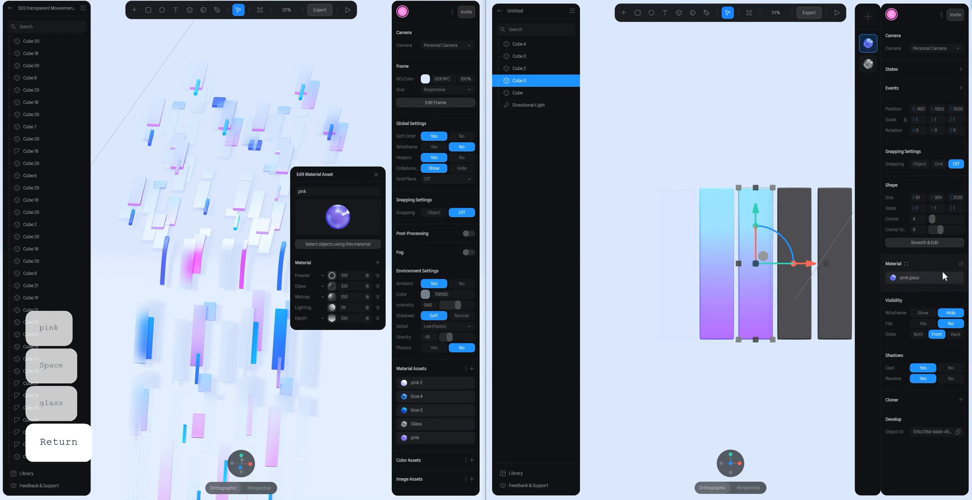
click(960, 264)
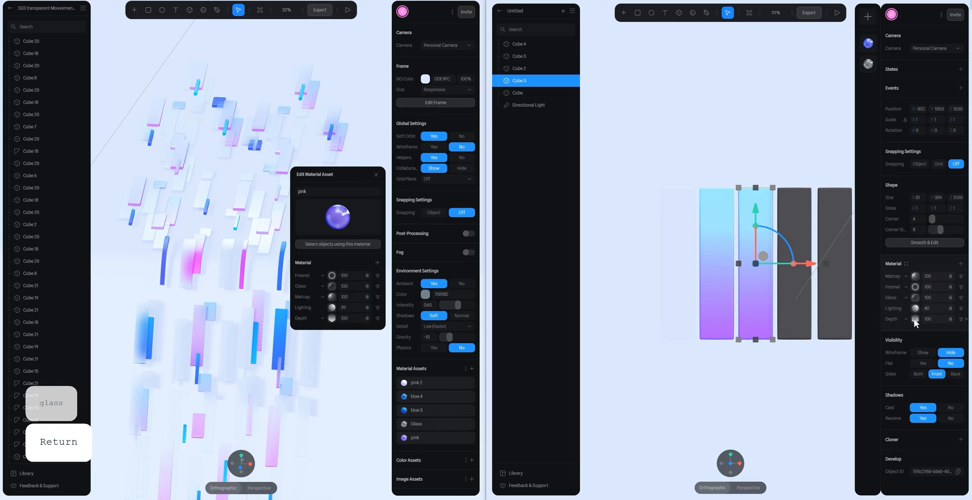
- Copy the first Depth ramp colour from the reference blue 4 asset to the first ramp stop of the third bar's Depth layer
click(915, 319)
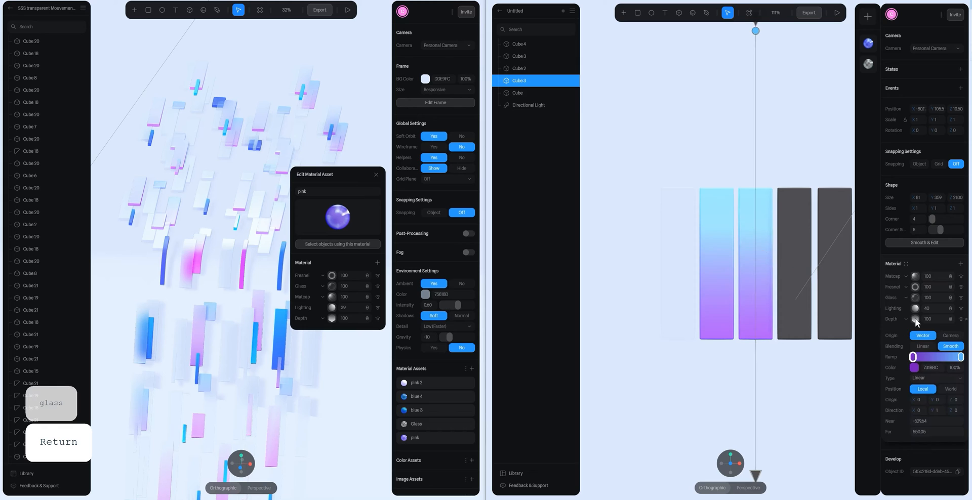
click(414, 397)
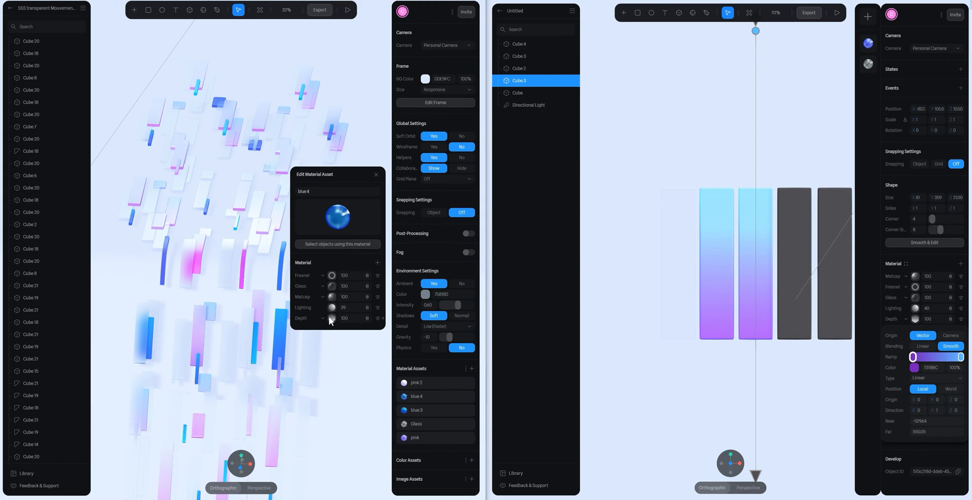
click(330, 317)
scroll(334, 318, down, 2)
click(336, 266)
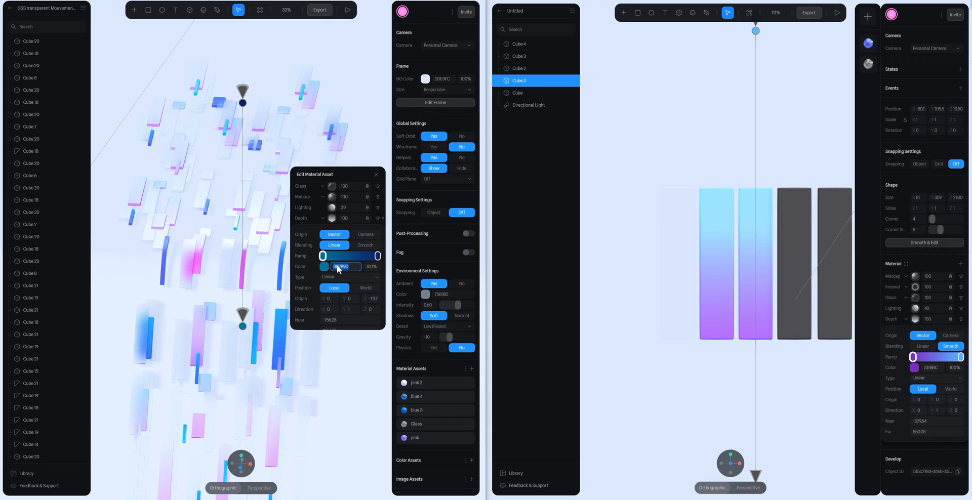
key(ctrl+c)
click(939, 369)
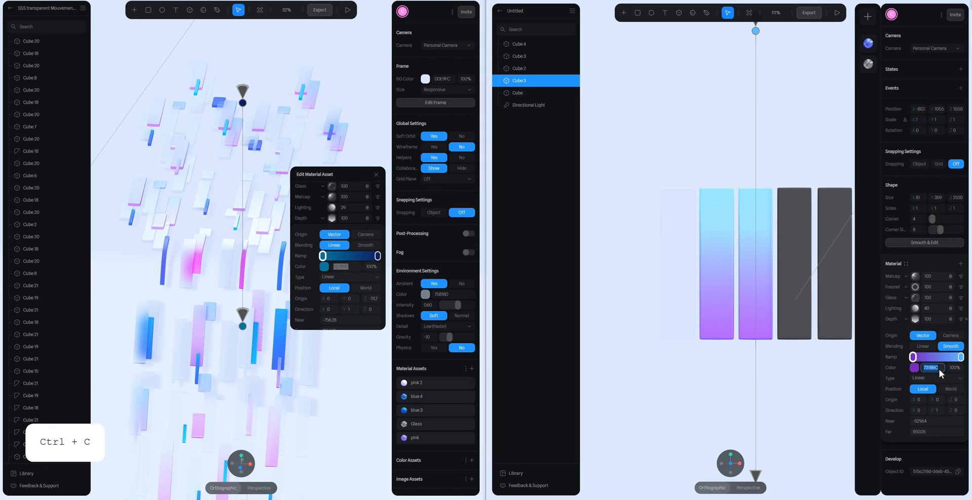
key(ctrl+v)
key(Return)
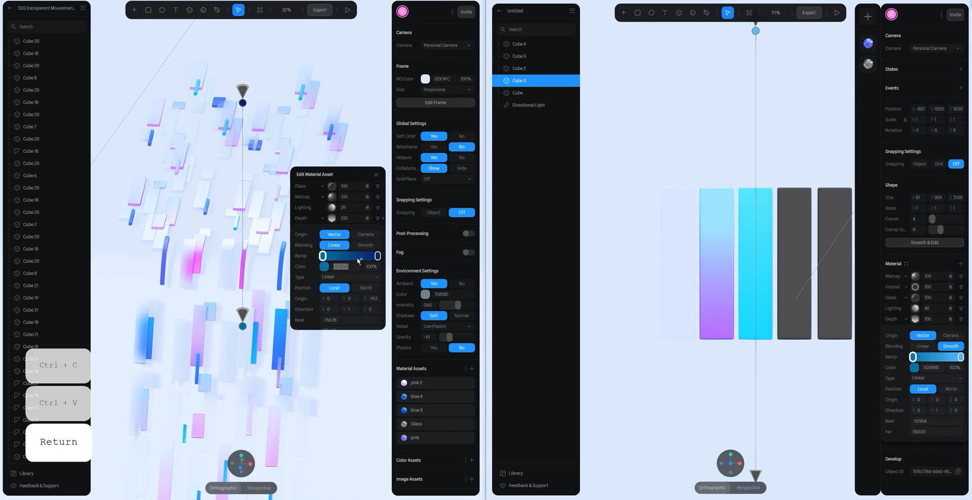
- Copy the dark blue end colour of the reference blue 4 Depth ramp to the last ramp stop of the third bar's Depth layer
click(377, 256)
click(347, 267)
key(ctrl+c)
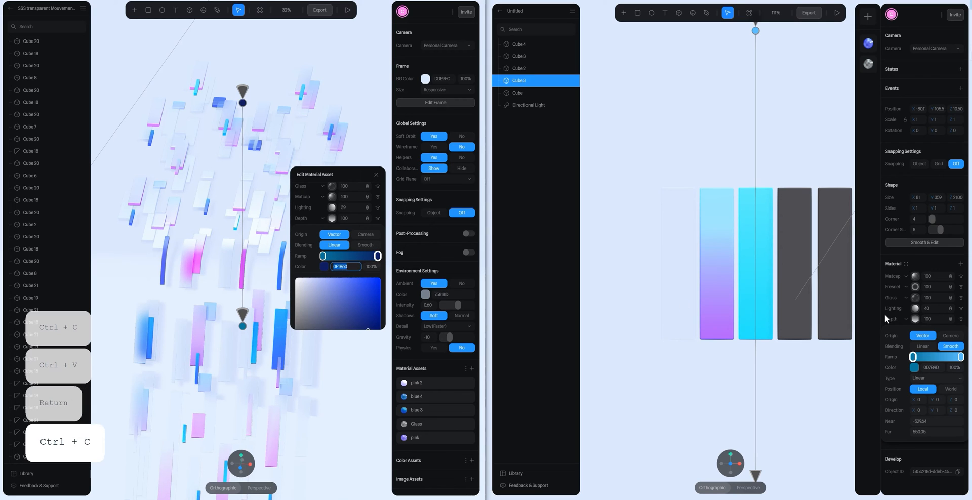
click(961, 358)
click(933, 368)
key(ctrl+v)
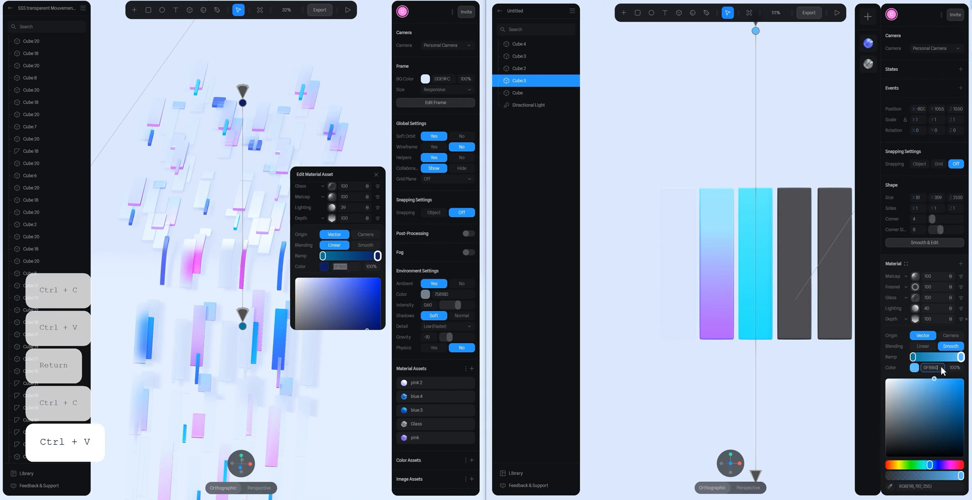
key(Return)
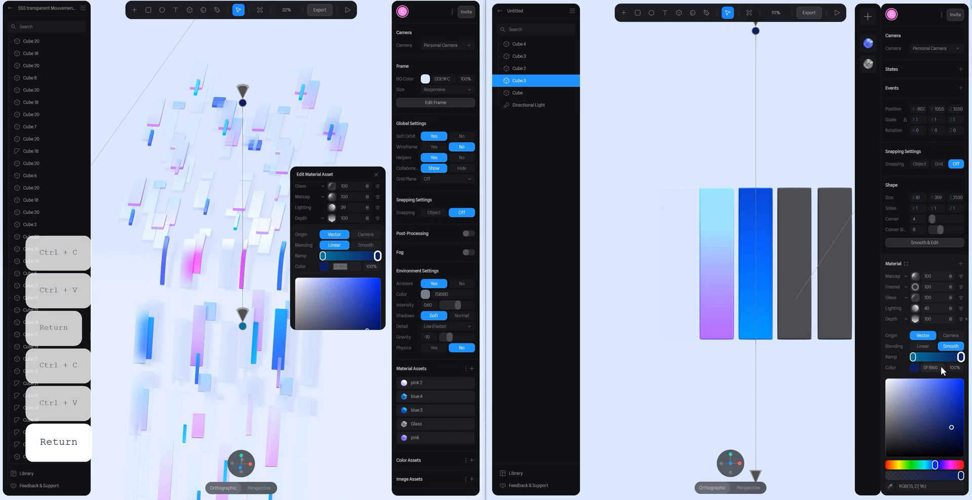
click(333, 218)
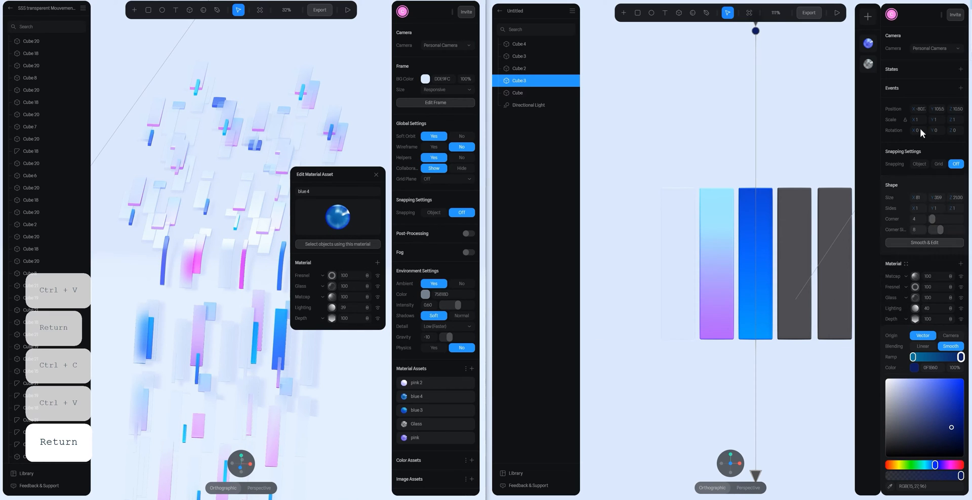
- Save the third bar's material as a new material asset named blue glass
click(866, 17)
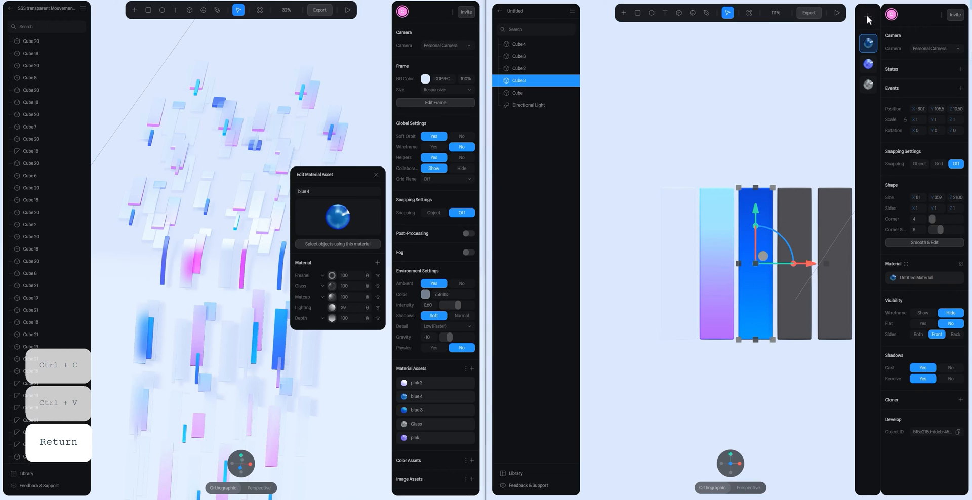
double_click(911, 279)
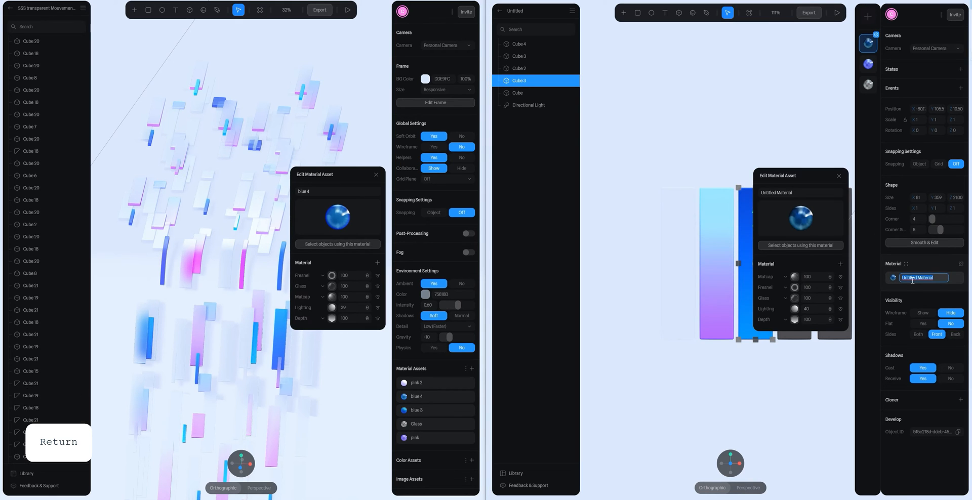
text(b)
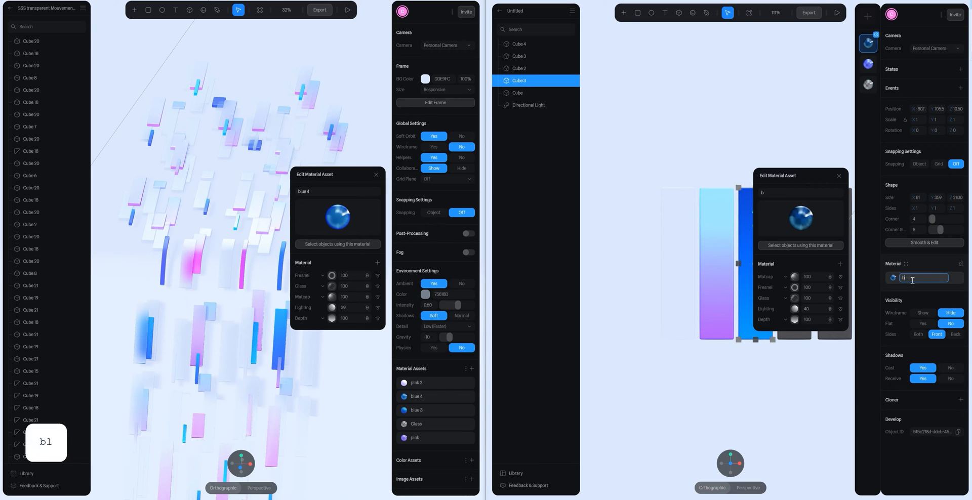
text(lue glass)
key(Return)
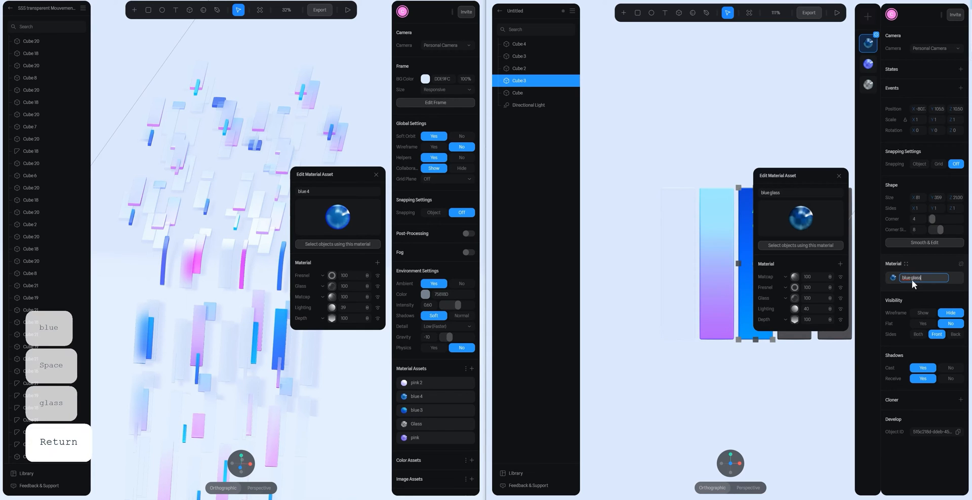
click(839, 176)
click(795, 146)
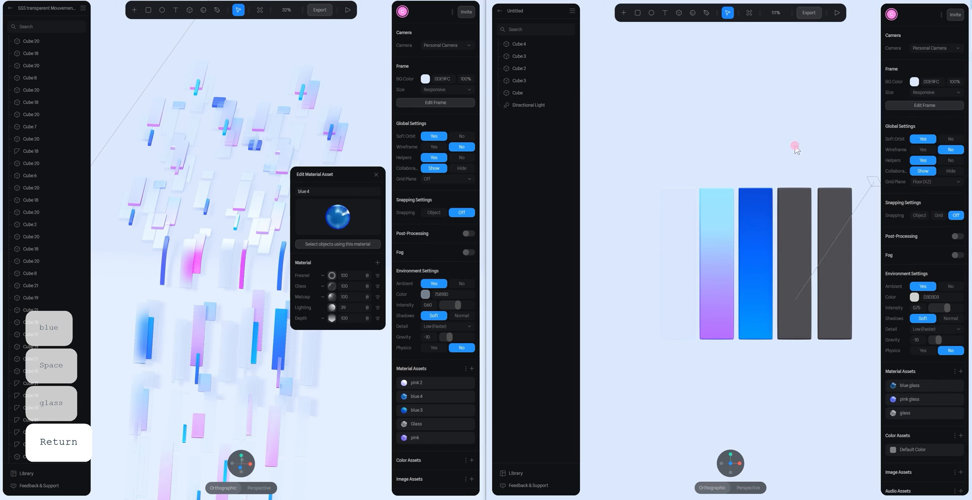
scroll(781, 177, down, 3)
drag(781, 177, 779, 196)
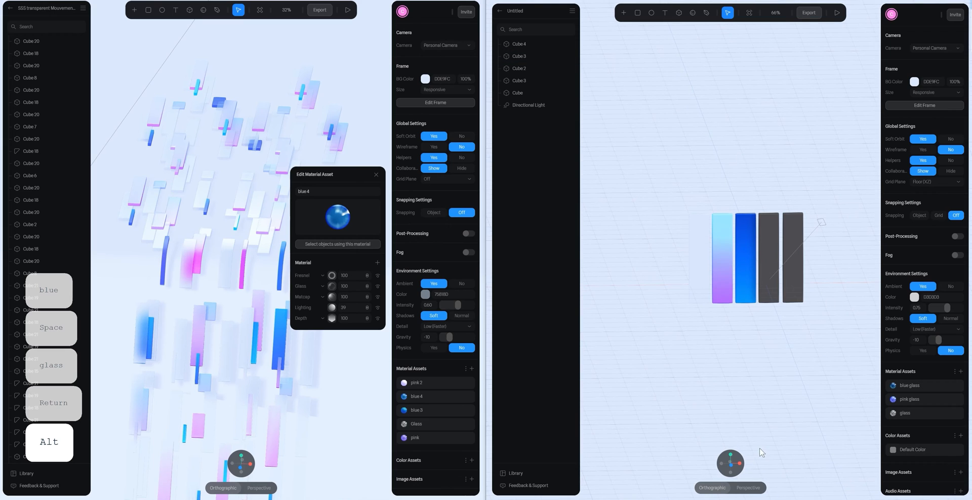
click(731, 467)
scroll(787, 230, up, 5)
key(space)
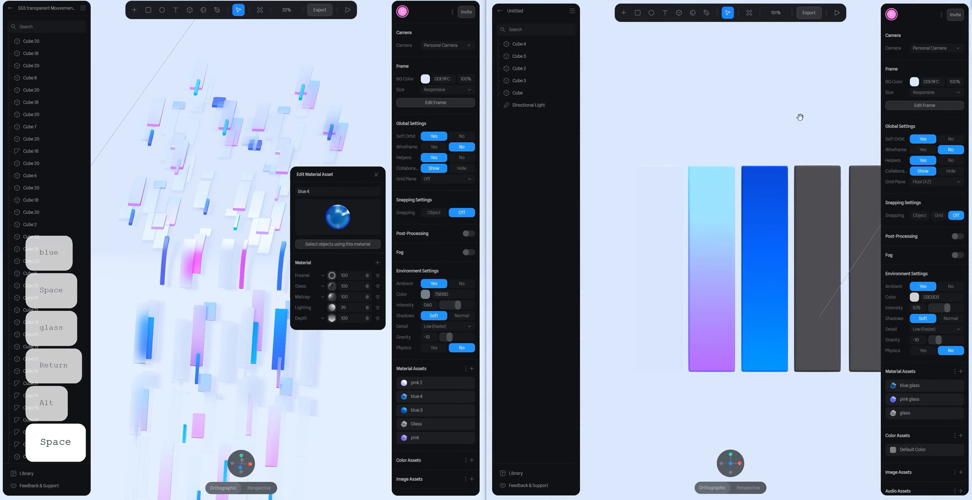
- Apply the pink glass material asset to the fourth bar, with the reference pink 2 asset open for comparison
drag(798, 115, 747, 119)
click(761, 207)
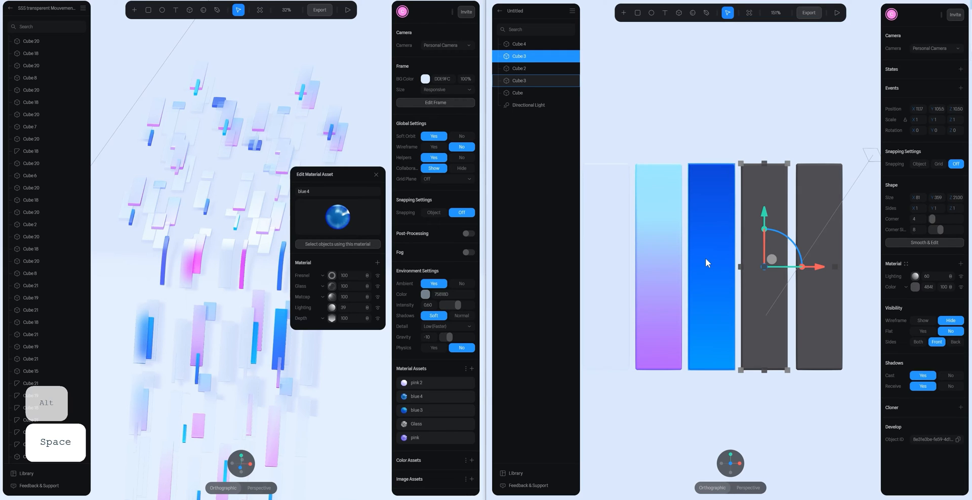
click(404, 384)
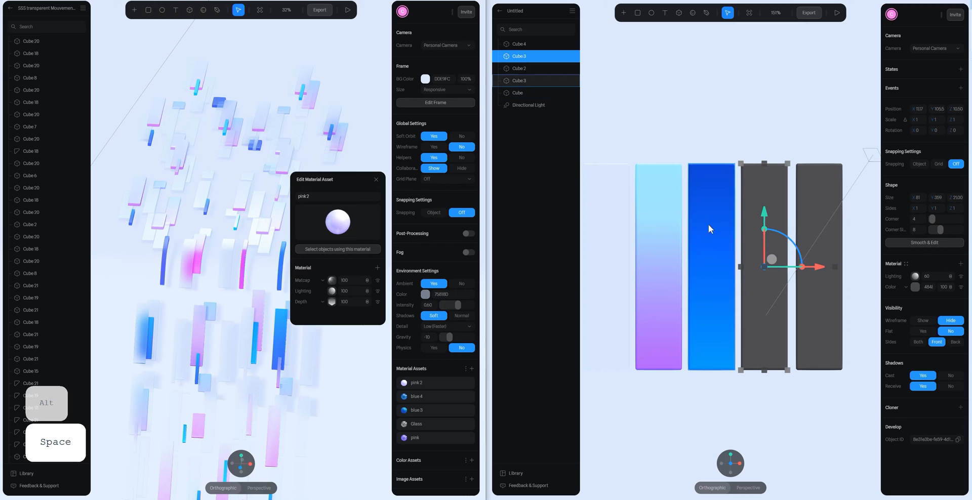
click(906, 263)
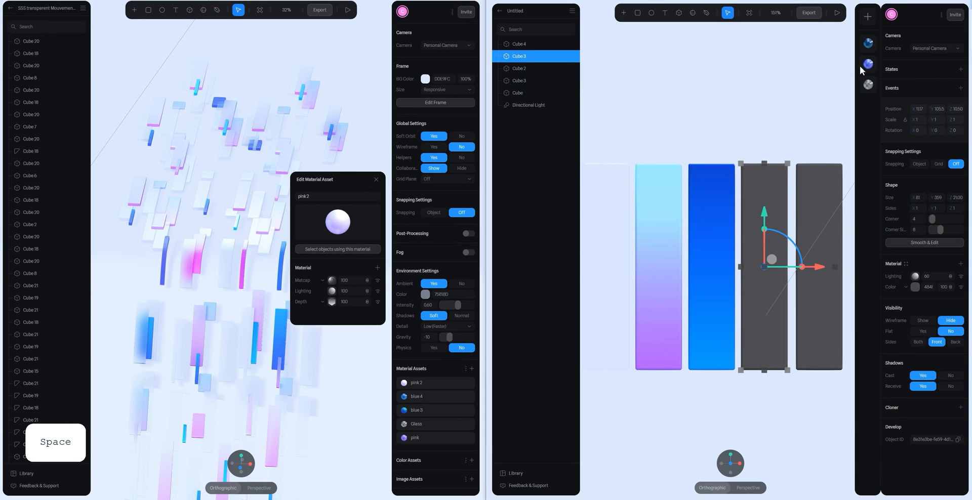
click(868, 64)
click(910, 278)
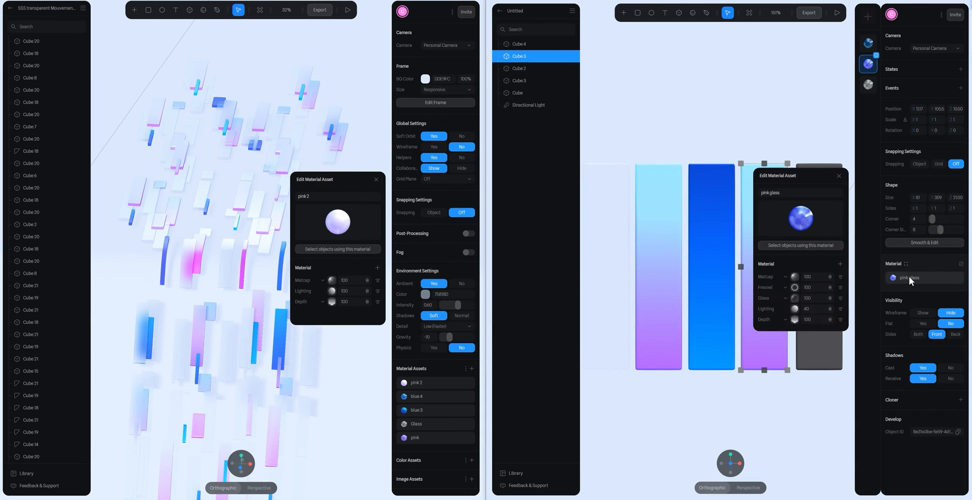
- Detach the fourth bar's material from the pink glass asset and remove its Glass and Fresnel layers
click(960, 263)
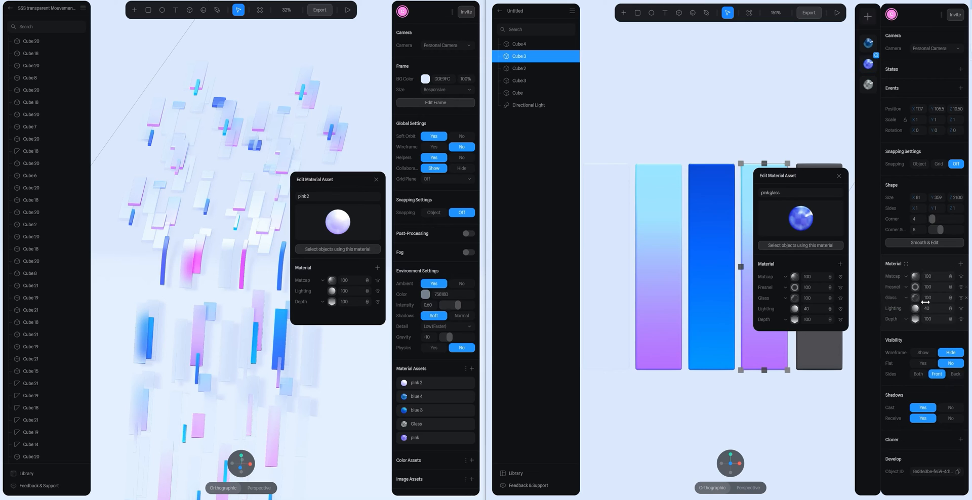
click(966, 298)
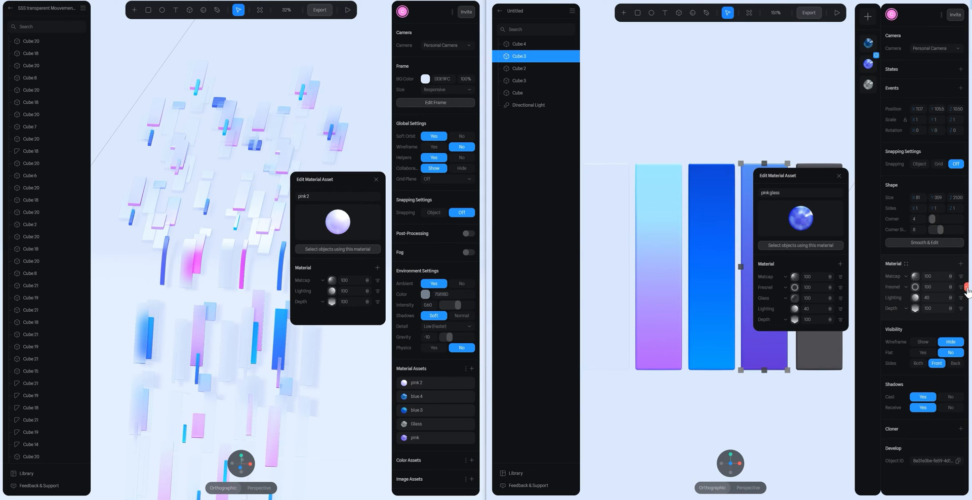
click(966, 287)
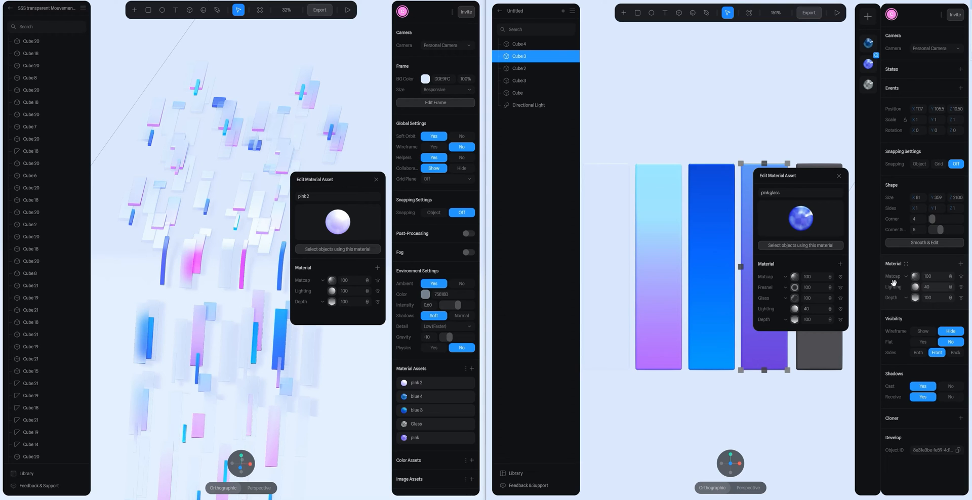
- Copy the pink first ramp colour of the reference pink 2 Depth layer to the first stop of the fourth bar's Depth ramp
click(406, 383)
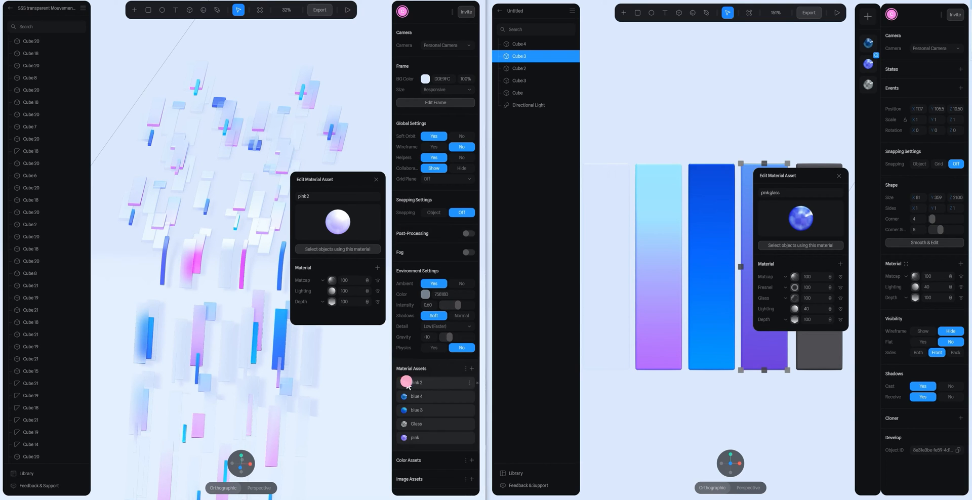
click(331, 302)
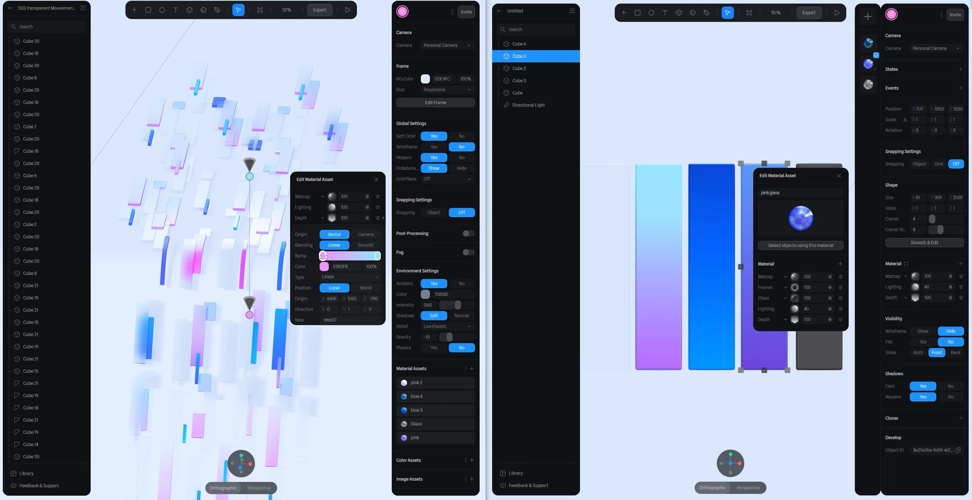
click(342, 266)
key(ctrl+c)
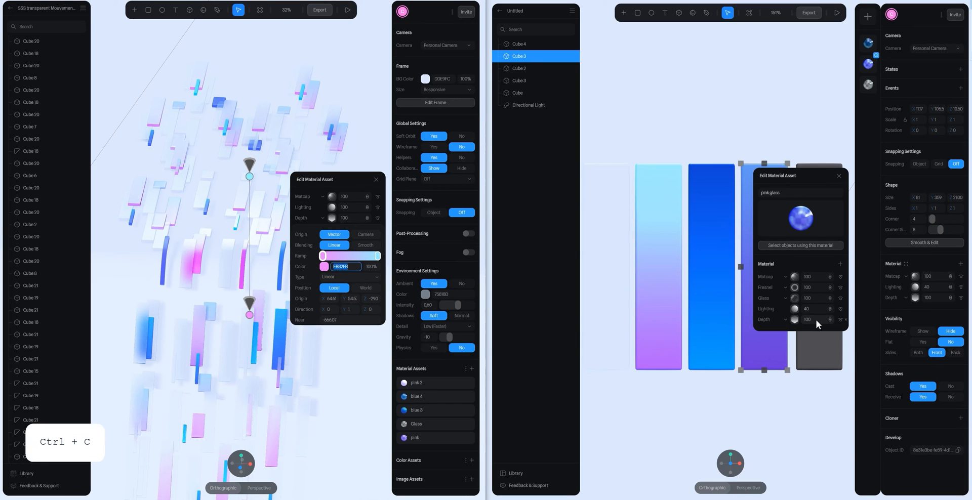
click(915, 298)
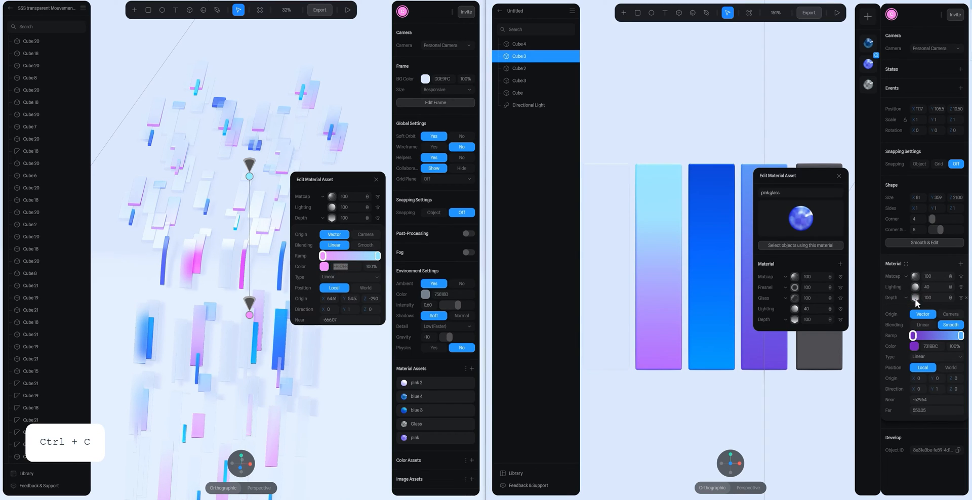
click(839, 177)
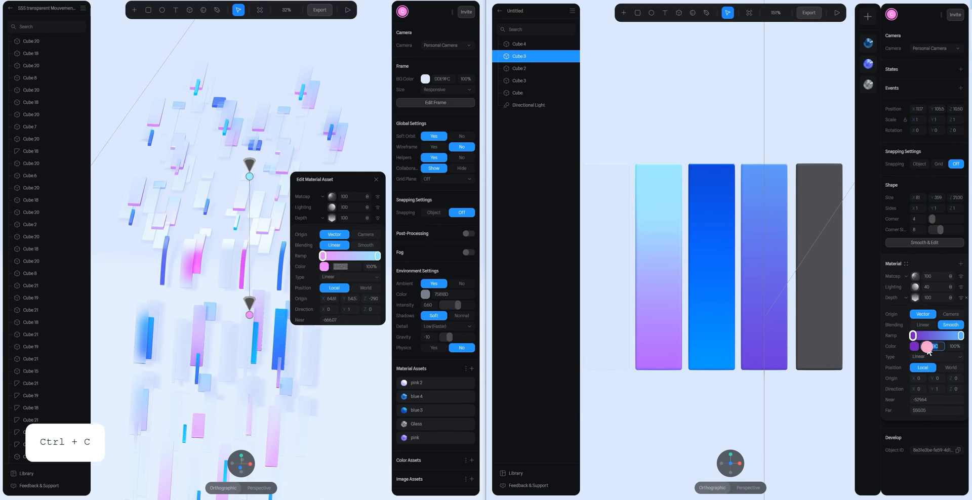
key(ctrl+v)
key(Return)
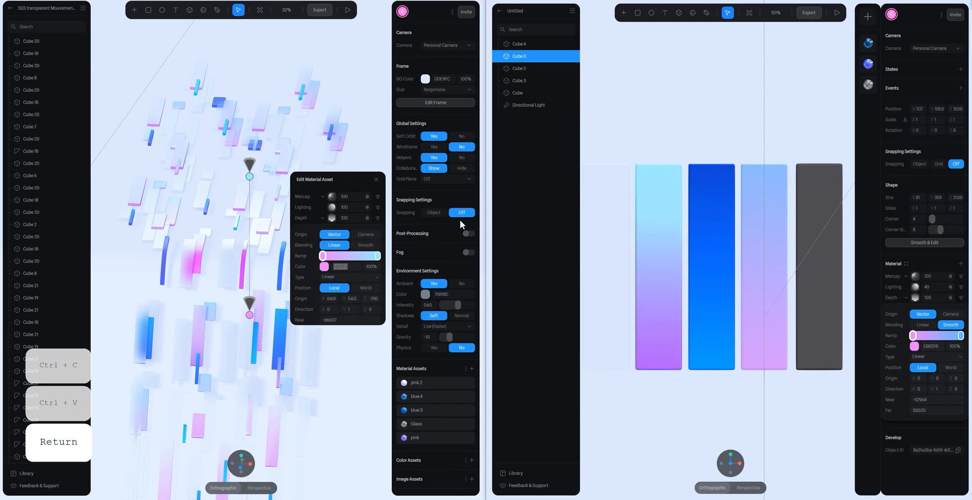
- Copy the light blue end colour of the reference pink 2 Depth ramp to the last stop of the fourth bar's Depth ramp
click(377, 256)
click(354, 268)
key(ctrl+c)
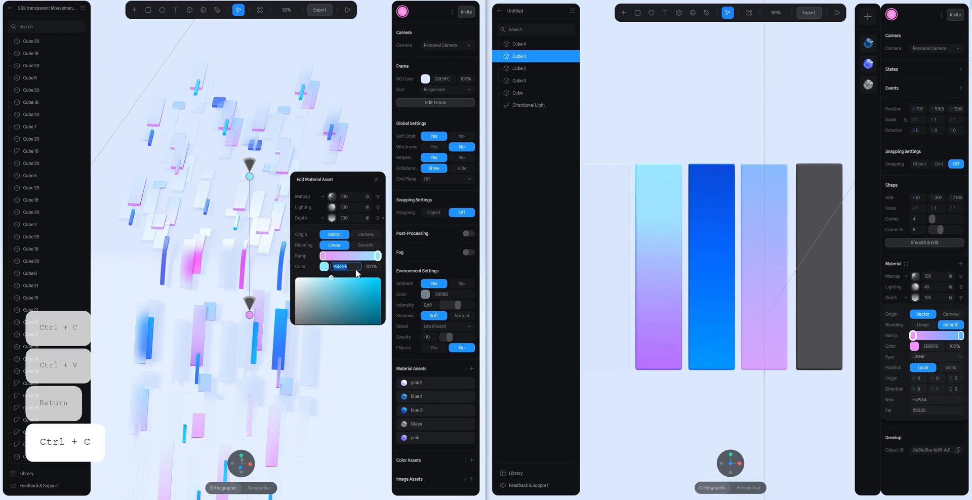
click(960, 336)
click(931, 346)
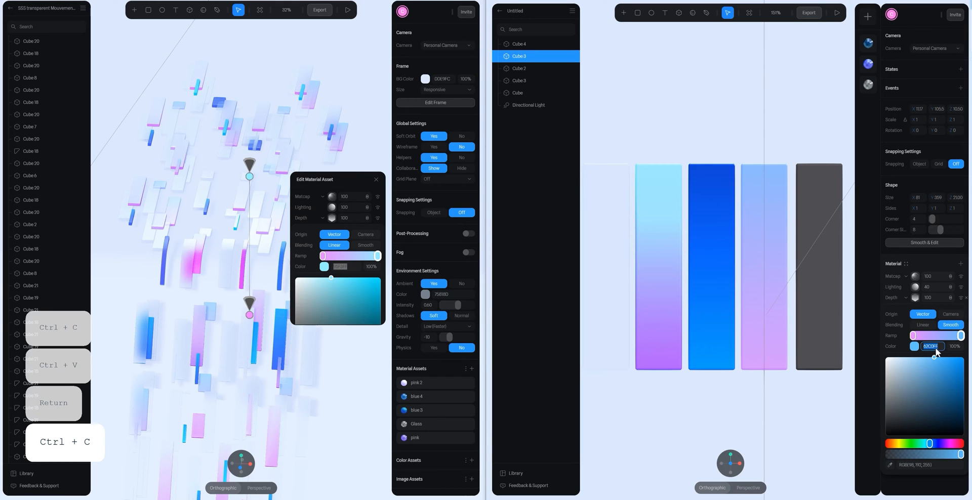
key(ctrl+v)
key(Return)
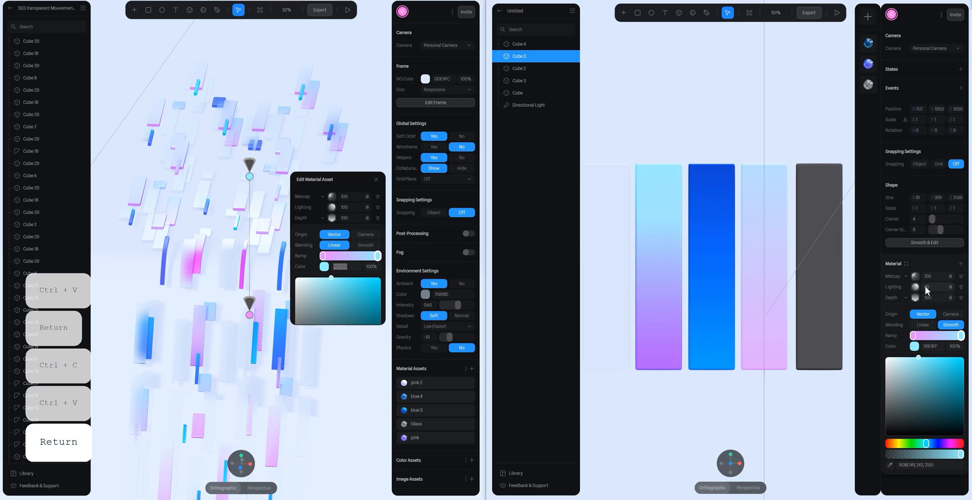
- Set the fourth bar's Lighting layer to 100 and check its blend mode against the reference pink 2 asset
drag(925, 287, 971, 287)
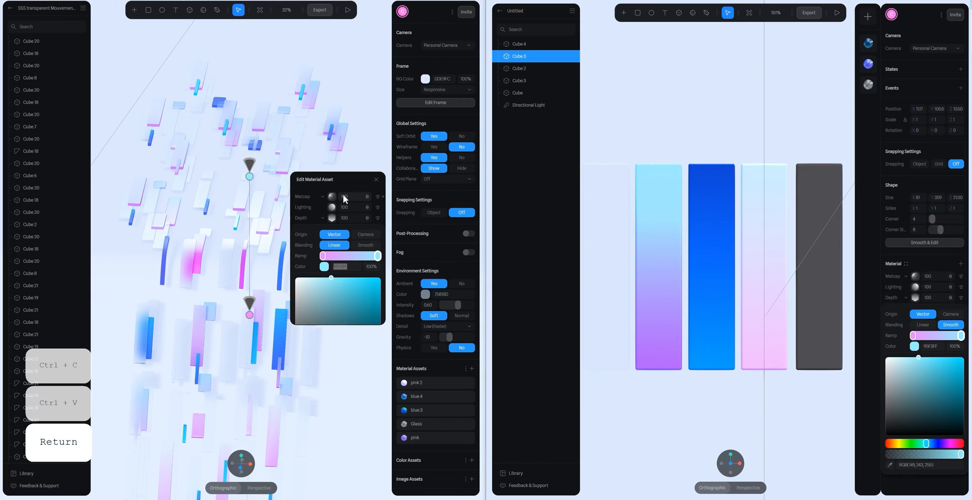
click(370, 208)
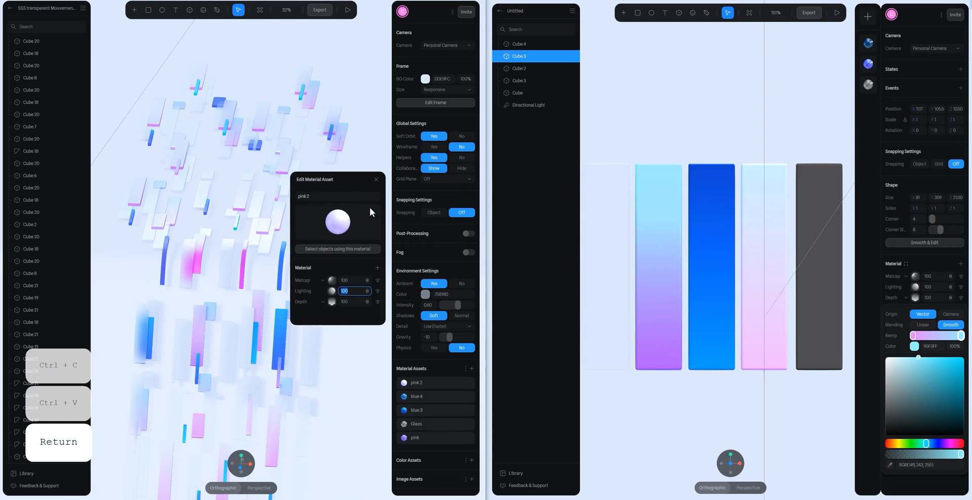
click(364, 280)
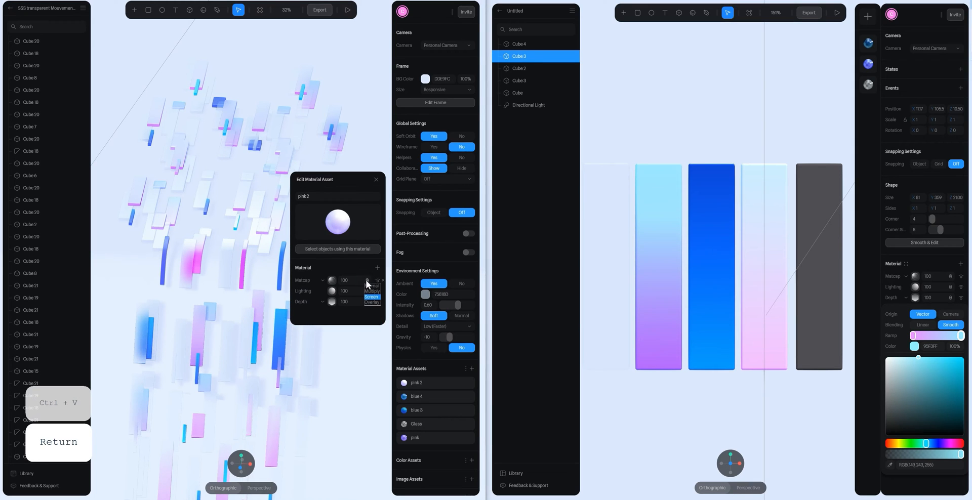
click(951, 288)
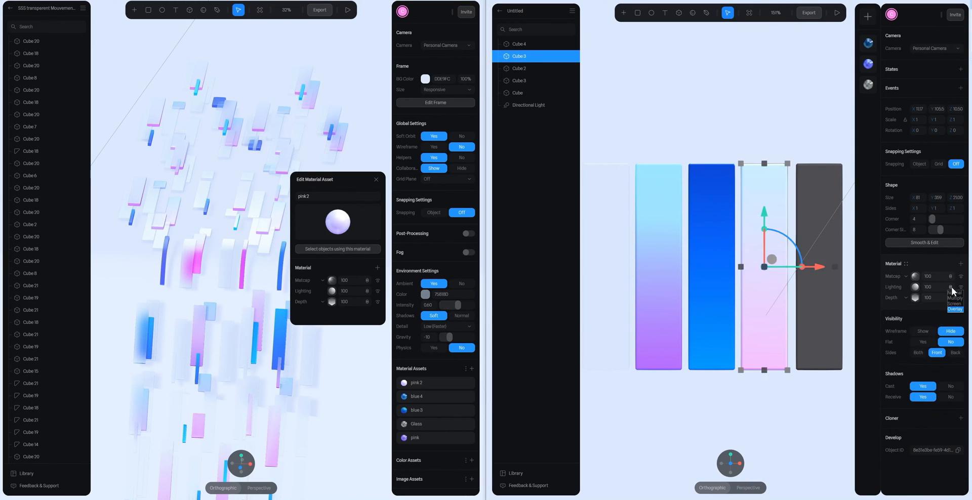
click(806, 134)
scroll(751, 183, down, 3)
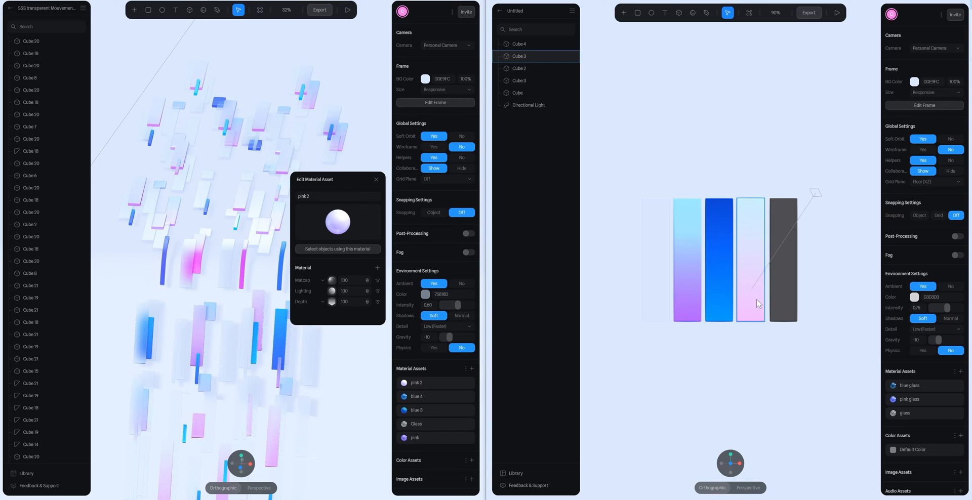
- Save the fourth bar's material as a new material asset named pink
click(763, 284)
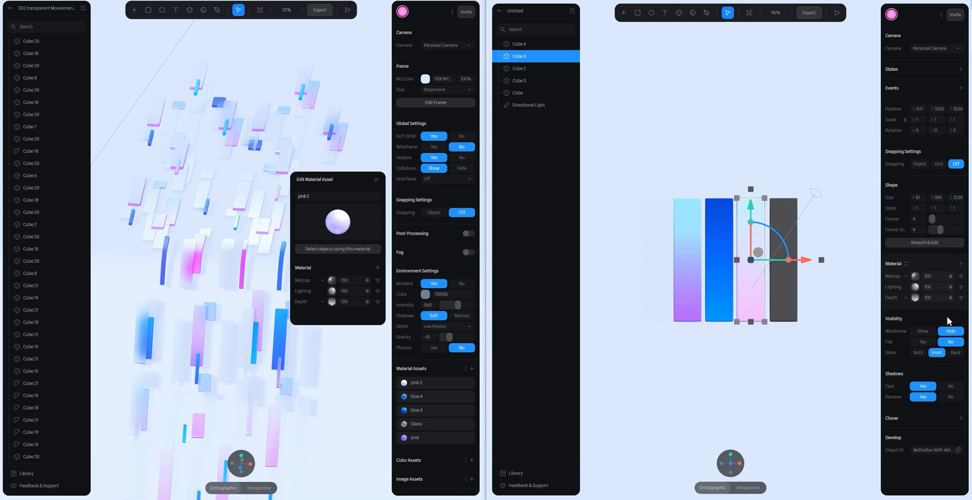
click(907, 264)
click(867, 17)
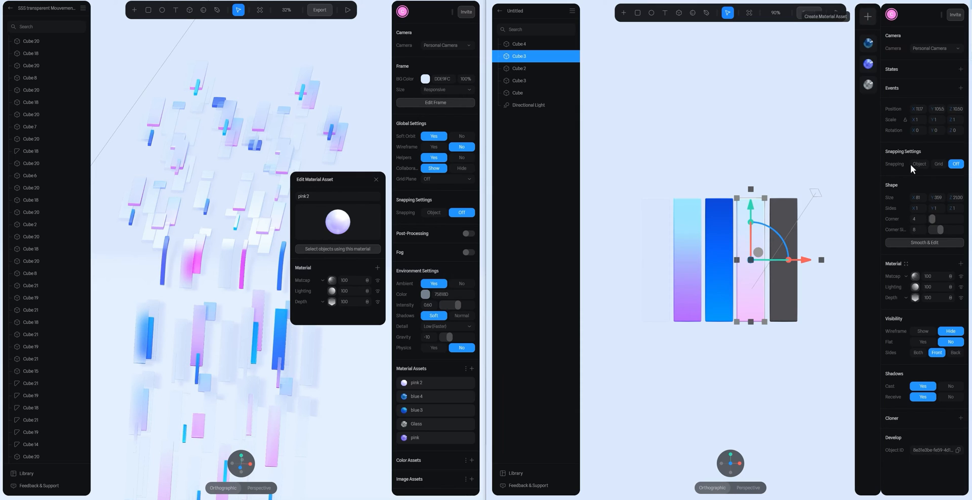
double_click(917, 278)
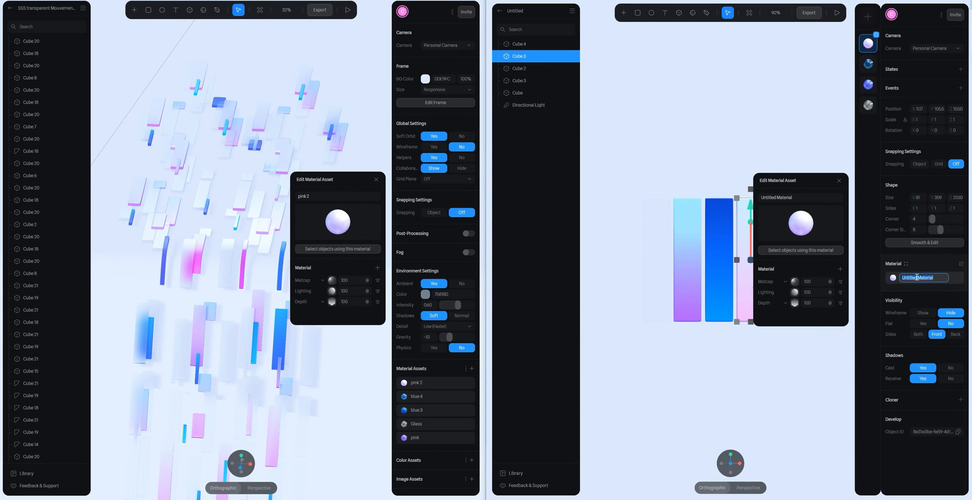
text(pink)
key(Return)
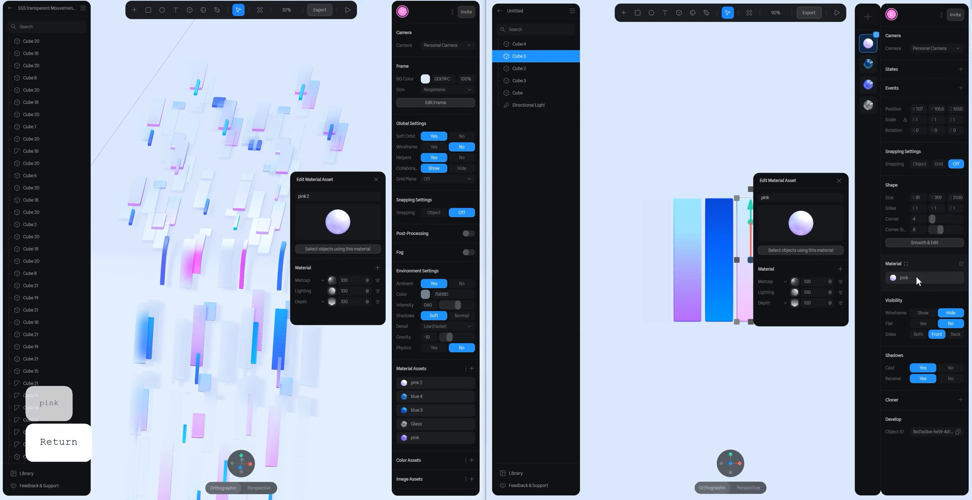
click(839, 181)
click(766, 149)
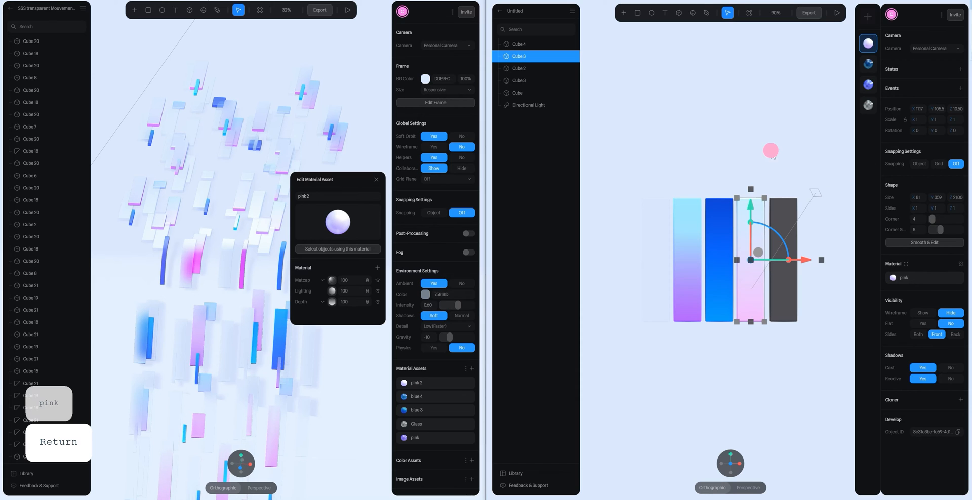
- Apply the blue glass material asset to the fifth bar
click(730, 226)
click(791, 253)
click(905, 264)
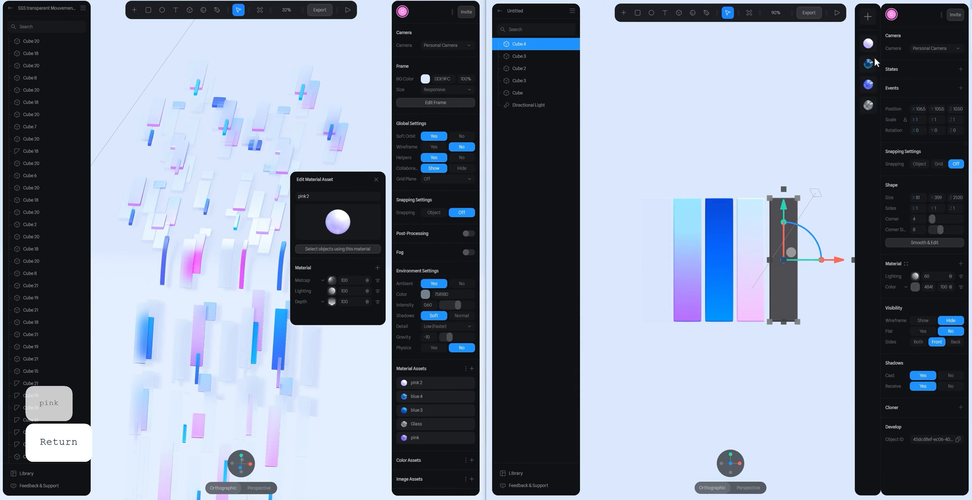
click(868, 63)
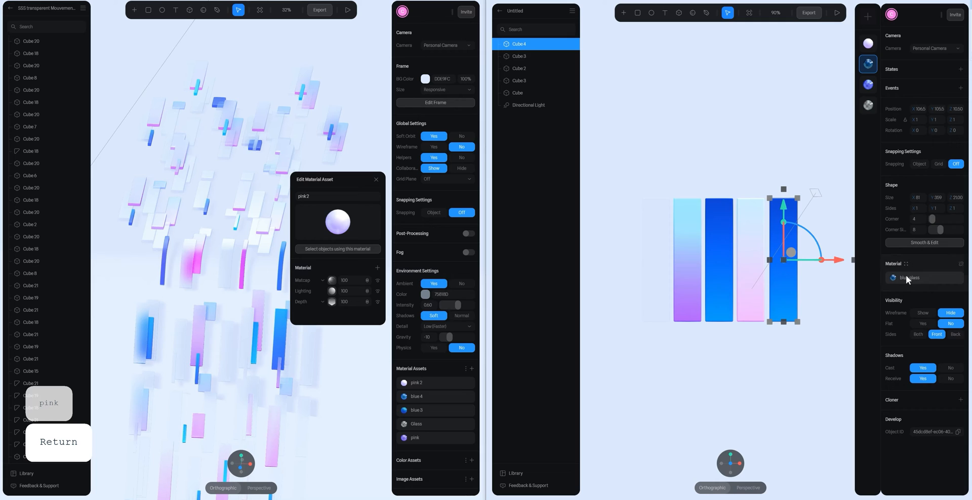
- Detach the fifth bar's material from the blue glass asset and remove its Fresnel and Glass layers
click(931, 278)
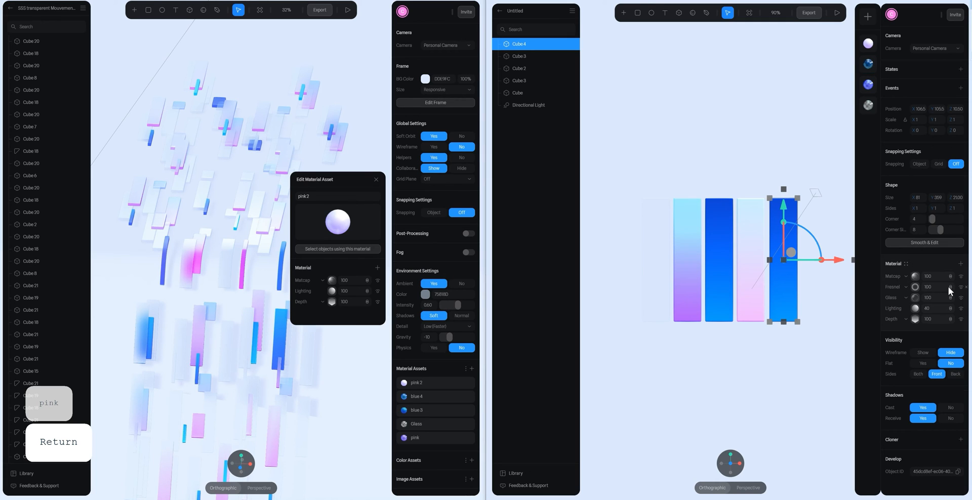
click(965, 287)
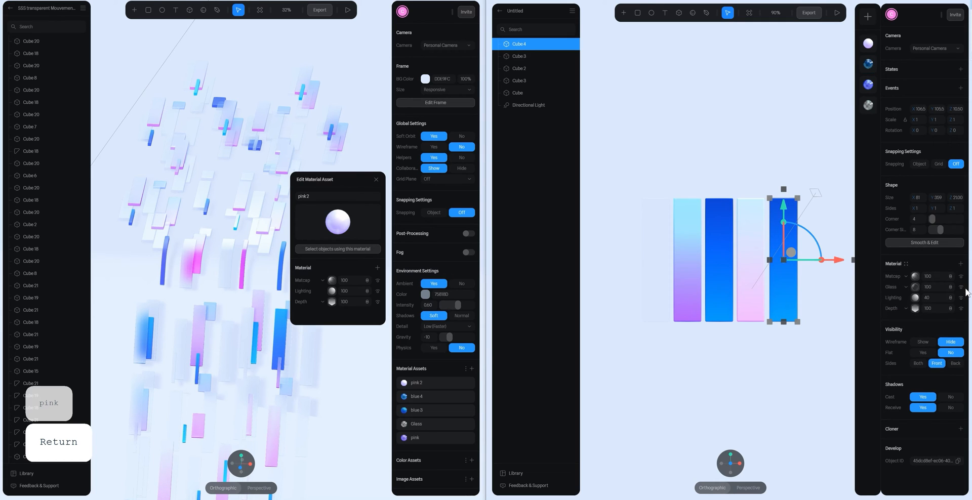
click(966, 287)
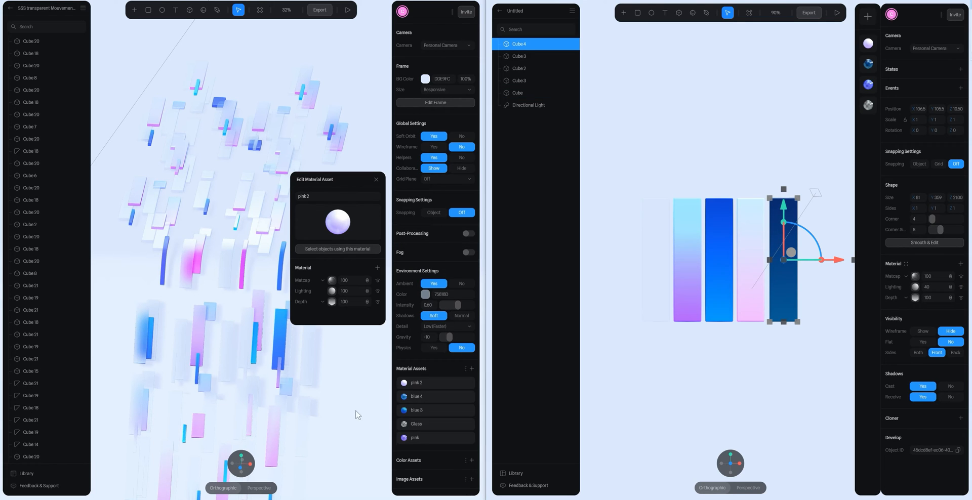
- Using the reference blue 3 asset as a guide, set the fifth bar's Matcap layer to 50 and its Lighting layer to 100
click(350, 371)
click(414, 410)
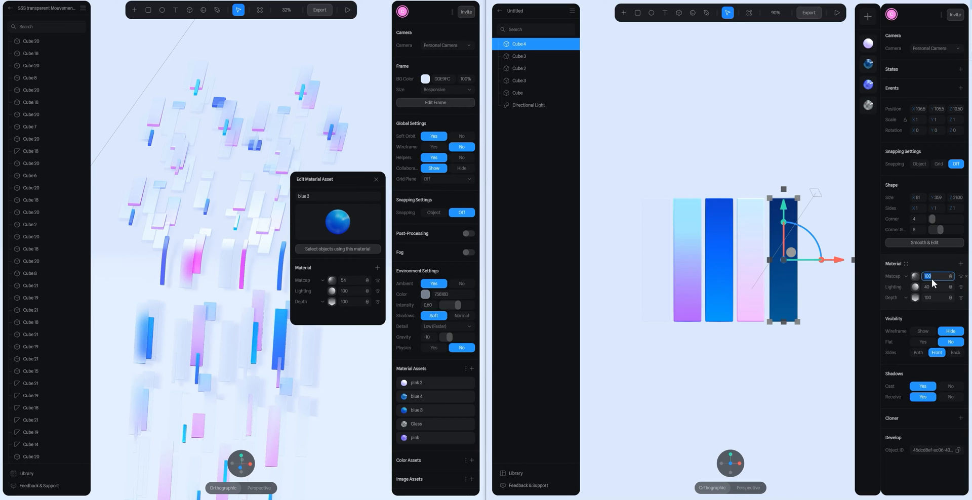
text(50)
key(Return)
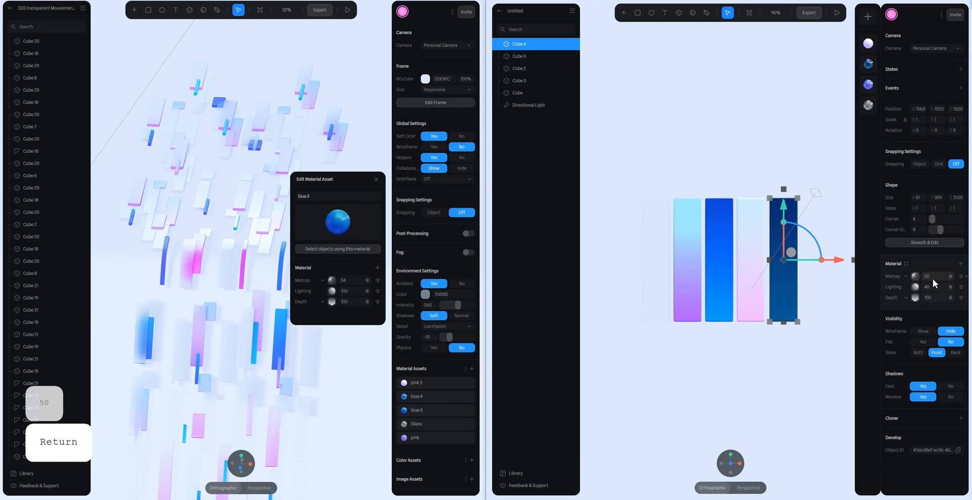
click(934, 285)
text(100)
key(Return)
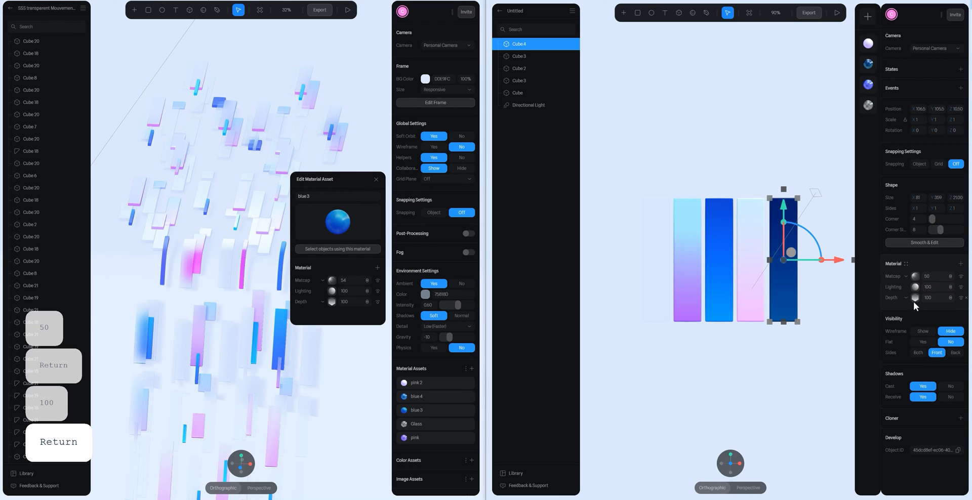
- Copy the first Depth ramp colour, 001FDC, from the reference blue 3 asset to the fifth bar's first Depth ramp stop
click(913, 300)
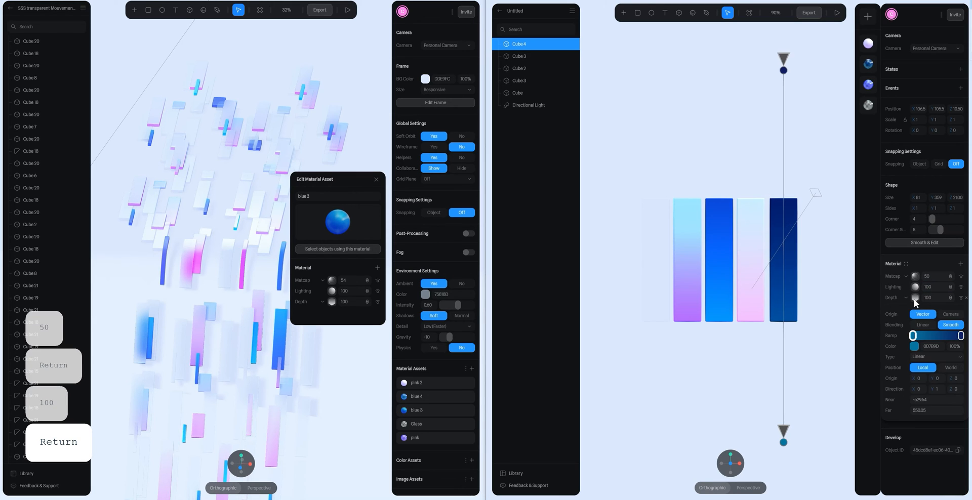
click(331, 302)
scroll(334, 273, down, 4)
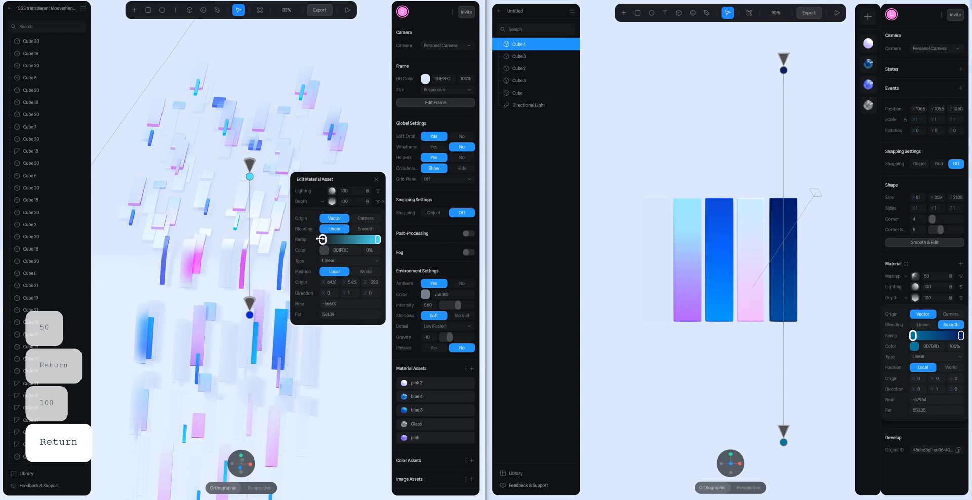
click(322, 239)
key(ctrl+c)
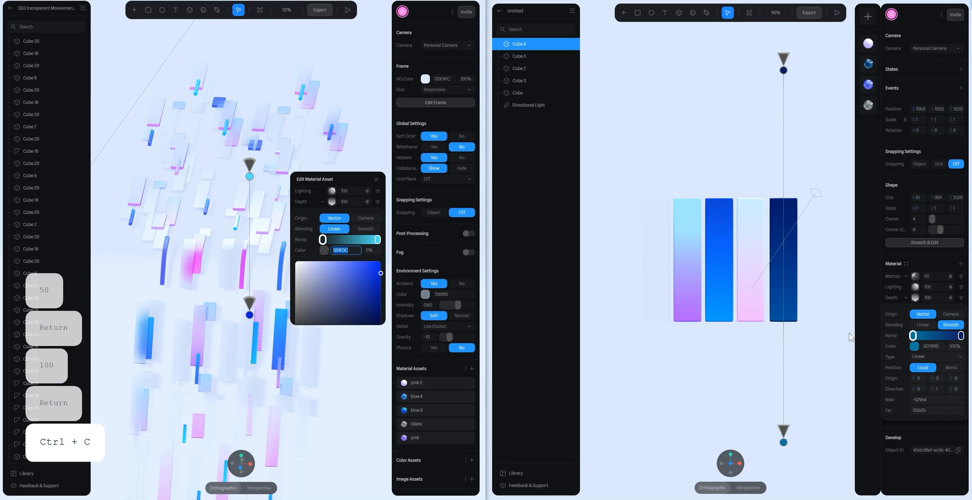
click(931, 346)
key(ctrl+v)
key(Return)
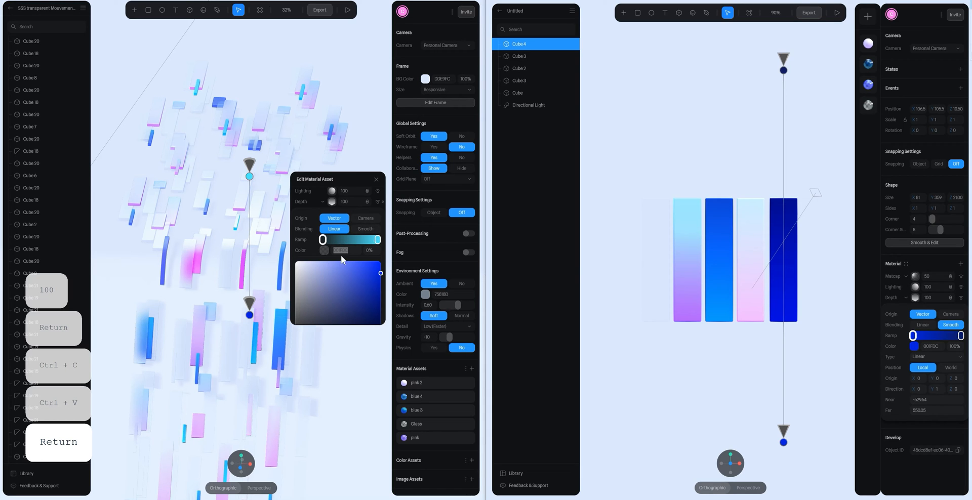
- Set the last Depth ramp stop of the fifth bar to 52EAFF, copied from the reference blue 3 asset
click(378, 239)
click(356, 250)
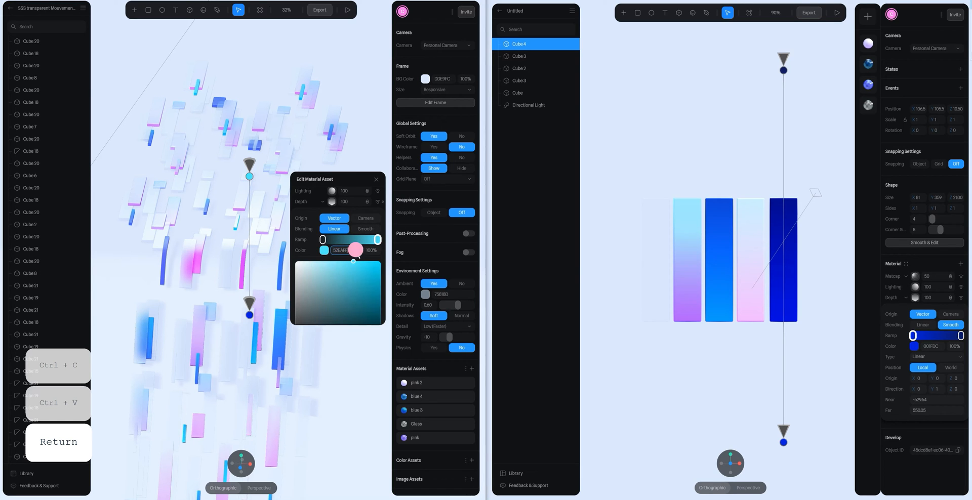
key(ctrl+c)
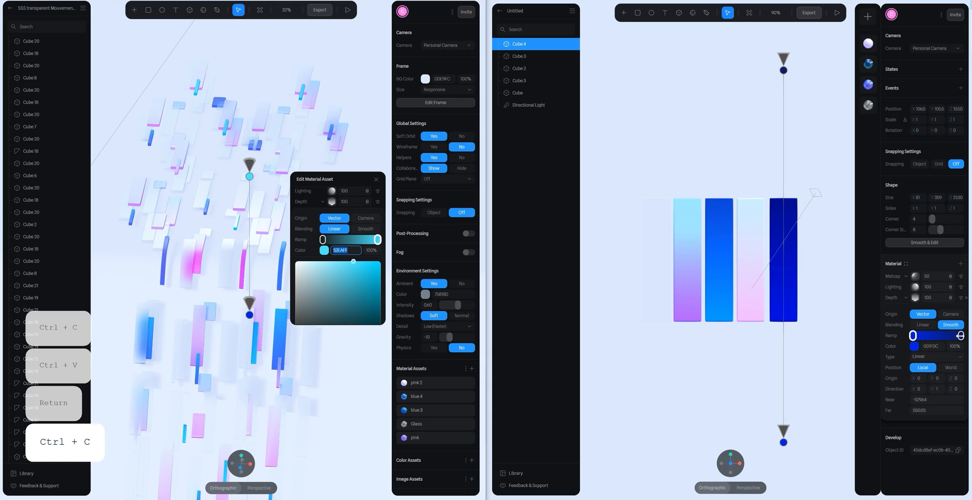
click(961, 336)
click(939, 346)
key(ctrl+v)
key(Return)
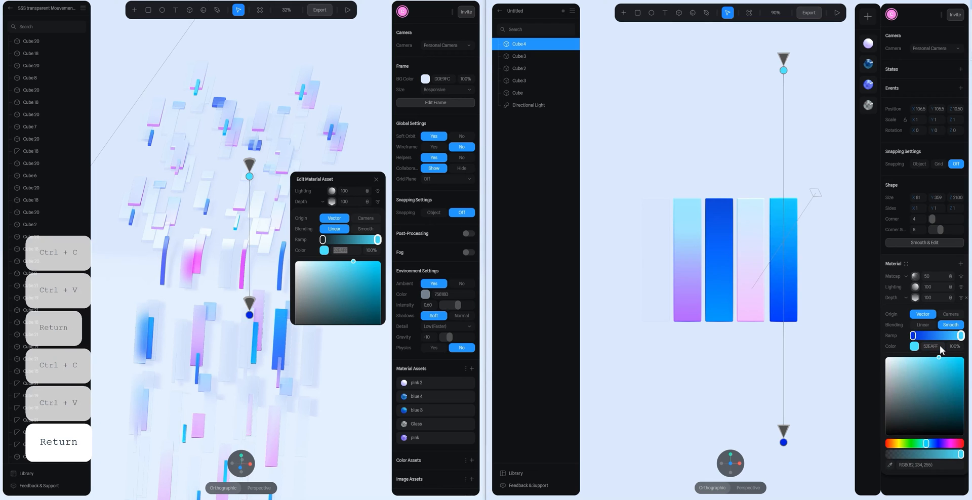
- Set the fifth bar's first Depth ramp stop to 0% opacity, bring both gradient ends closer to the bar, and close the reference asset editor
scroll(766, 232, down, 5)
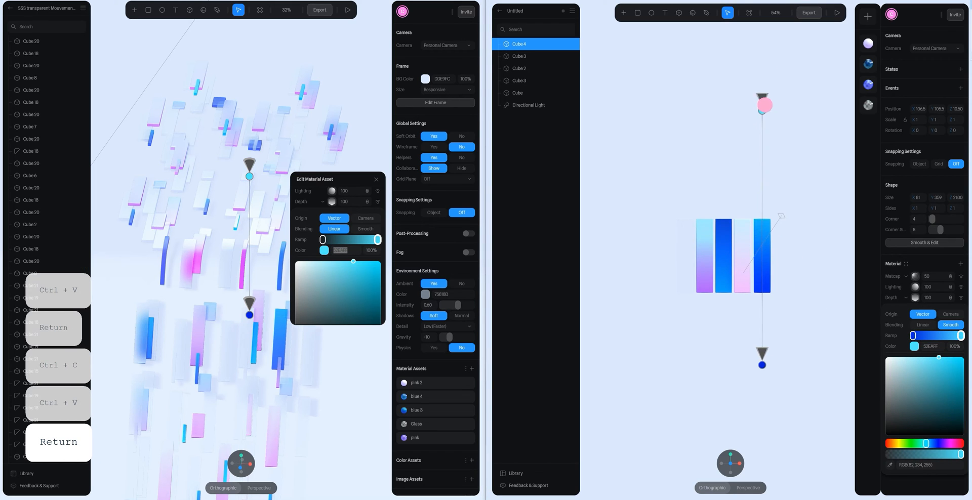
click(913, 336)
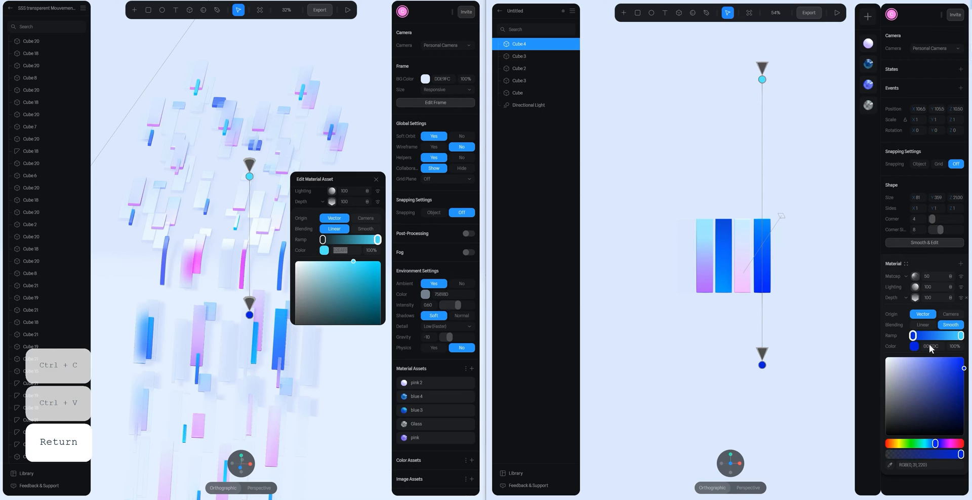
text(0)
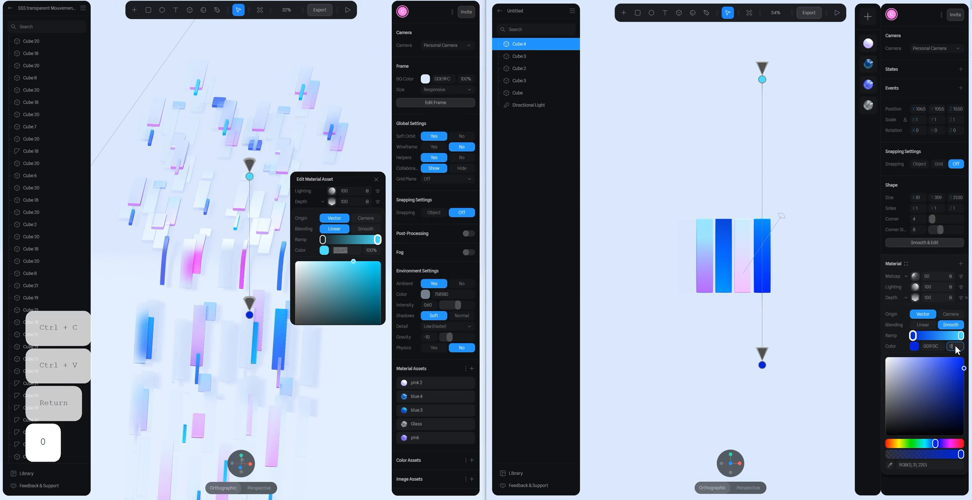
key(Return)
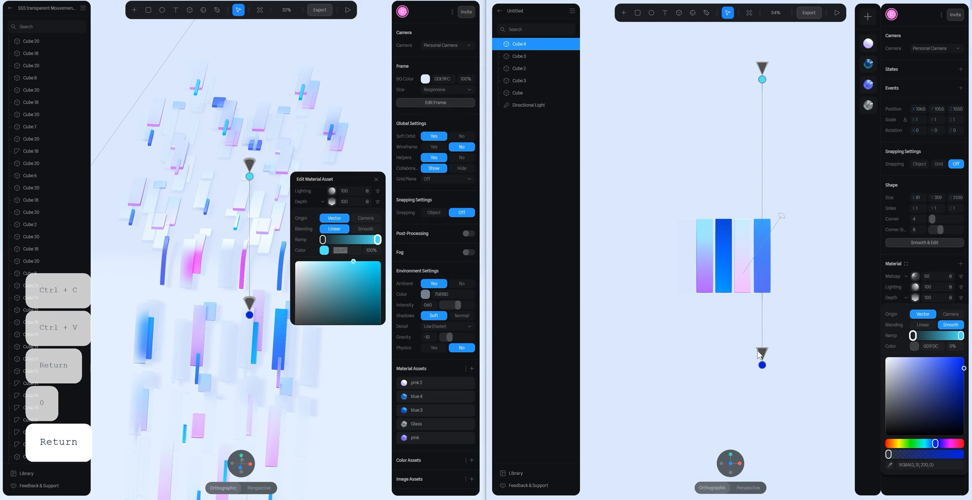
mouse_move(761, 355)
mouse_down()
mouse_move(762, 326)
mouse_move(762, 341)
mouse_up()
drag(762, 79, 765, 119)
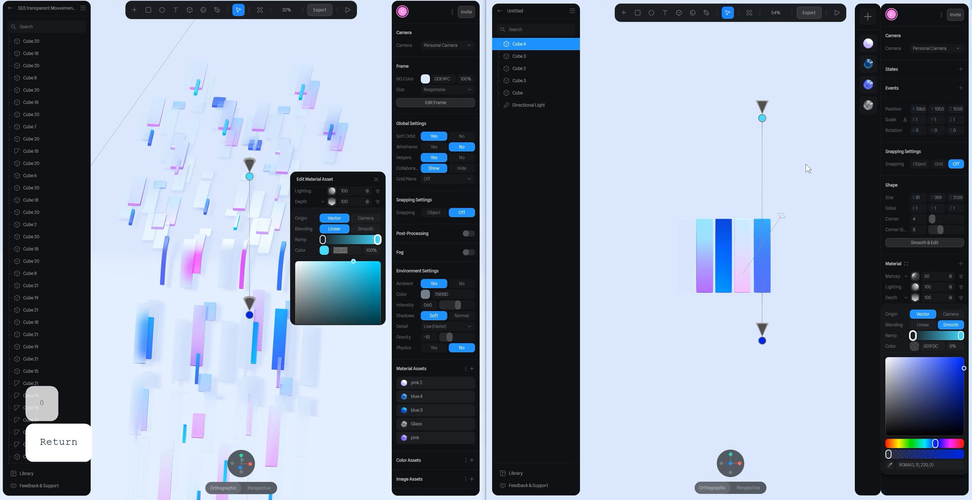
click(376, 180)
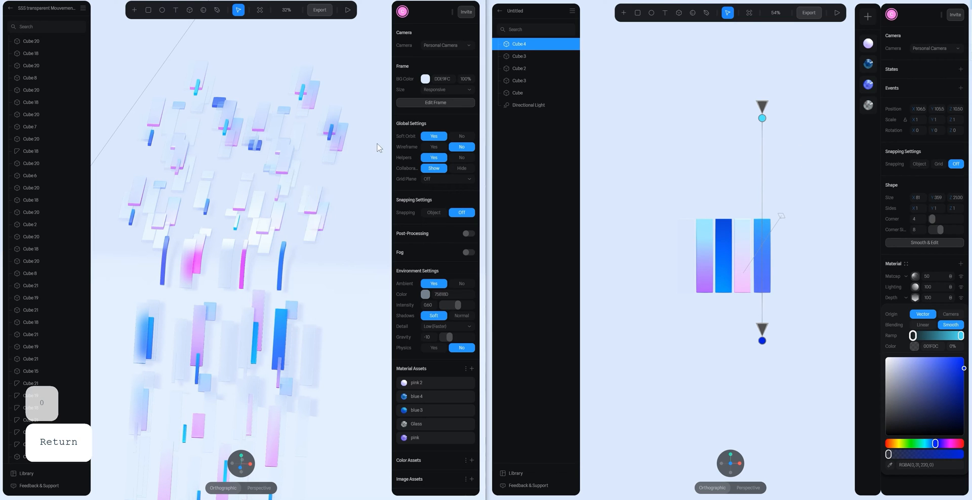
scroll(383, 163, down, 4)
mouse_move(357, 164)
middle_down()
mouse_move(348, 203)
mouse_move(349, 165)
middle_up()
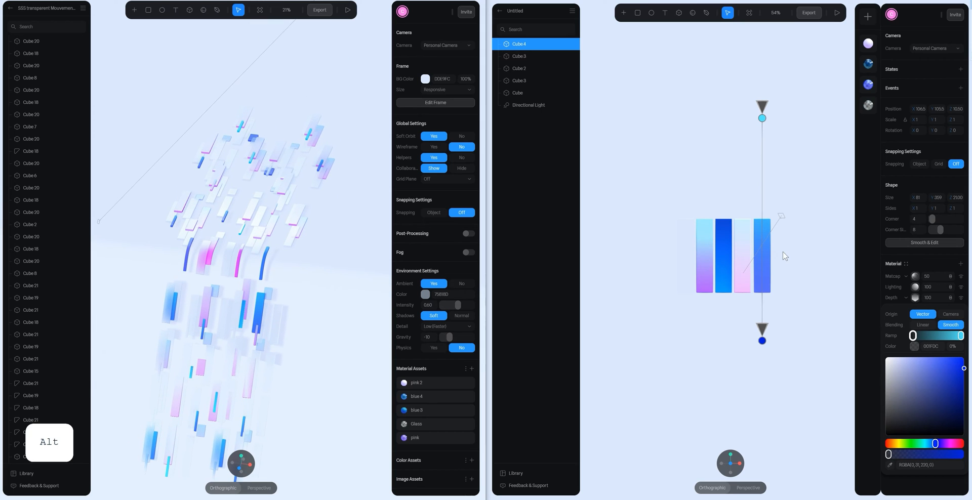
click(793, 189)
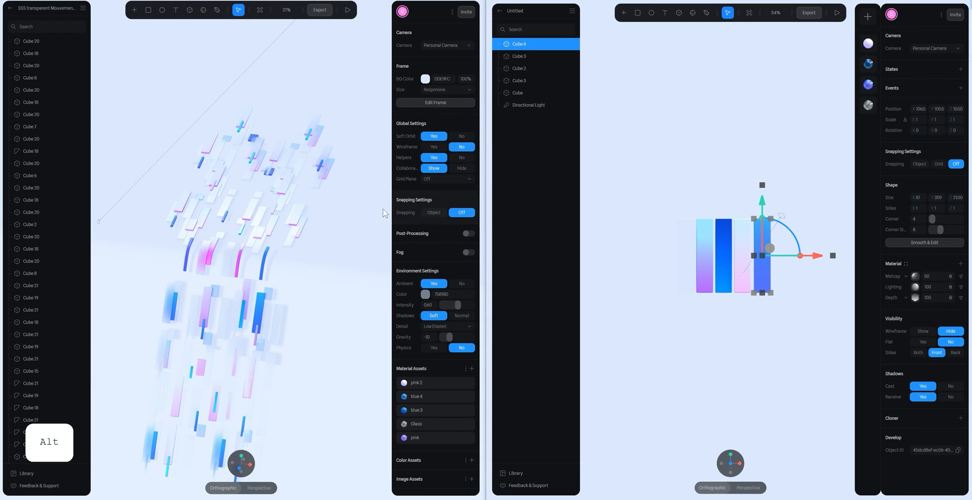
mouse_move(379, 199)
alt+mouse_down()
mouse_move(380, 262)
mouse_move(371, 217)
mouse_move(380, 203)
alt+mouse_up()
click(719, 192)
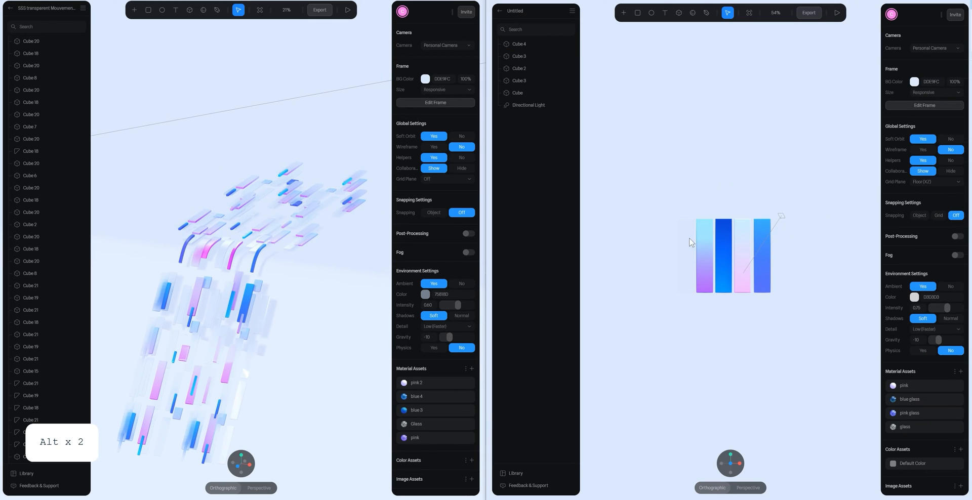
- Save the fifth bar's material as a new material asset named blue
click(761, 253)
click(906, 264)
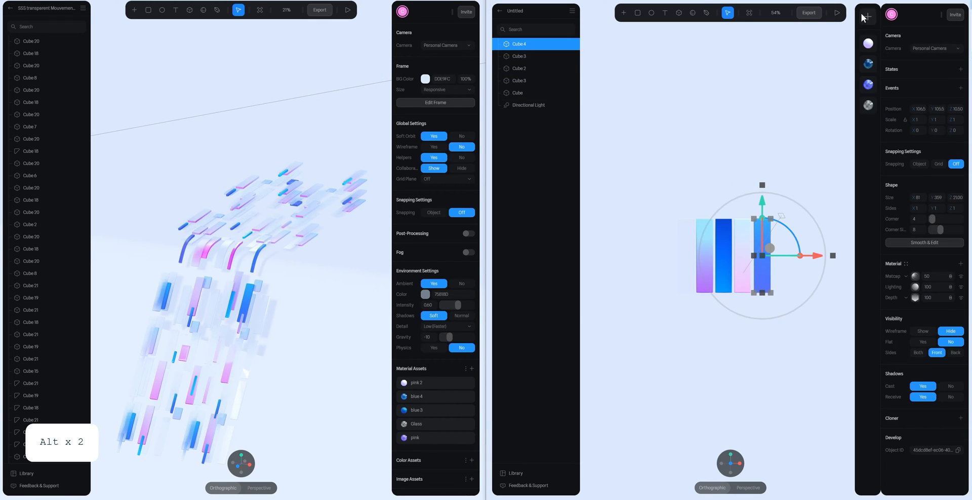
click(912, 278)
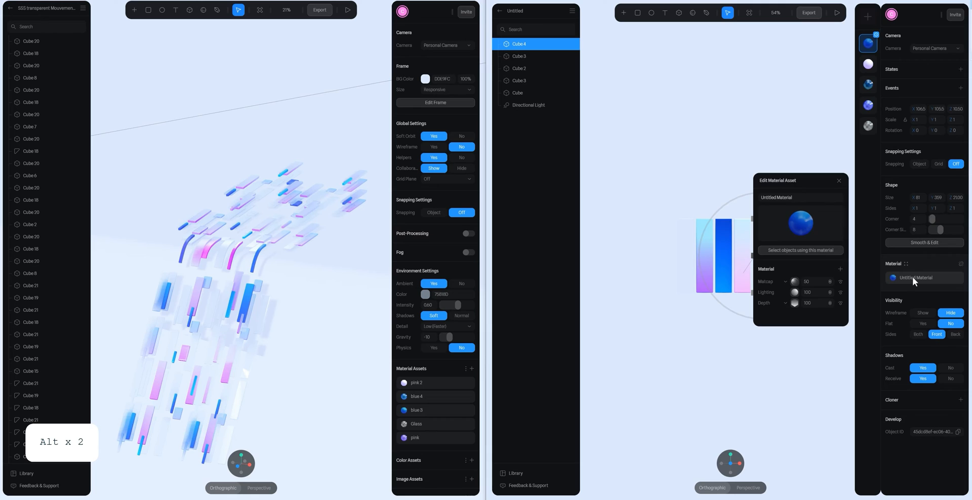
click(912, 277)
text(blue)
key(Return)
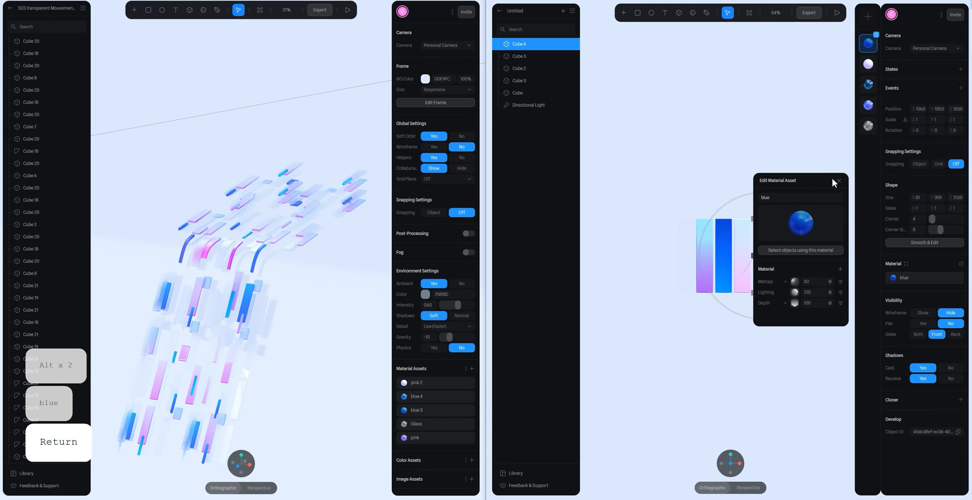
click(822, 164)
- Compare the bars with the reference scene from several angles, checking which material the reference pink bar and the fourth bar use
mouse_move(814, 198)
alt+mouse_down()
mouse_move(837, 200)
mouse_move(776, 201)
mouse_move(806, 204)
alt+mouse_up()
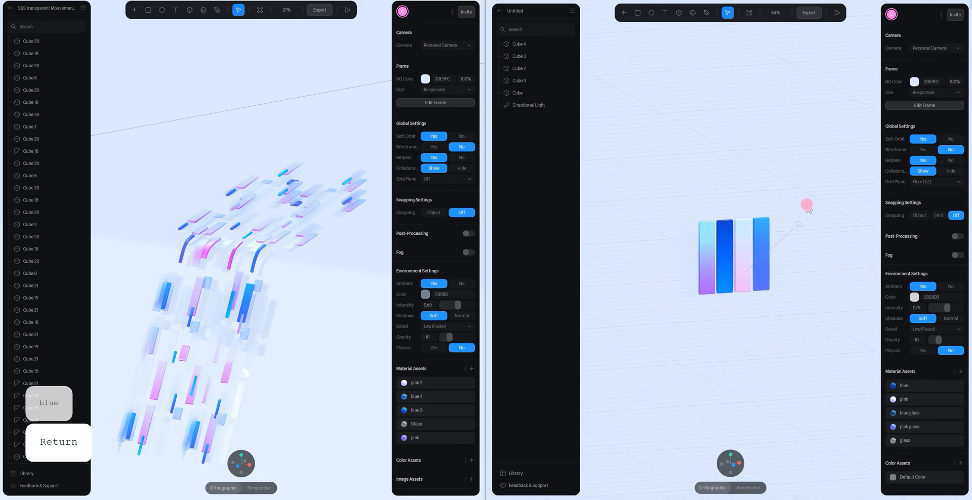
mouse_move(722, 183)
alt+mouse_down()
mouse_move(716, 171)
mouse_move(742, 162)
mouse_move(722, 157)
alt+mouse_up()
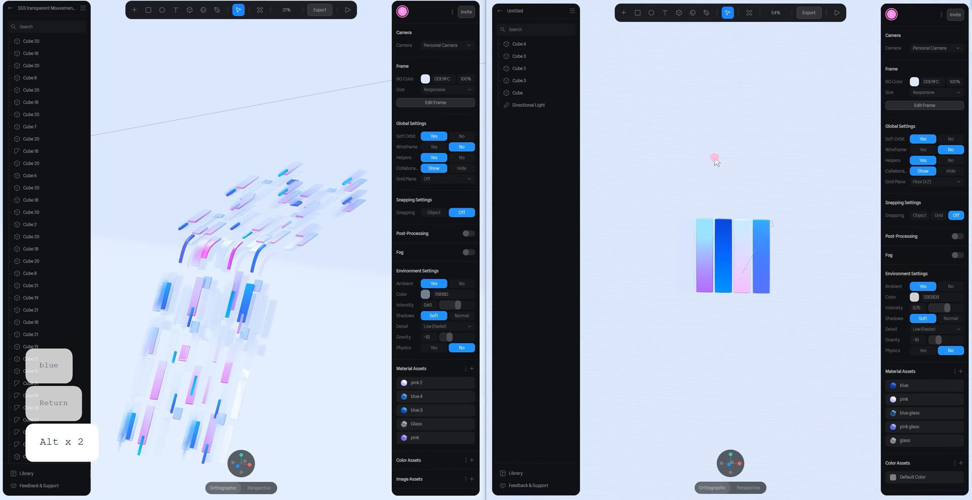
alt+drag(332, 241, 238, 232)
scroll(238, 231, up, 5)
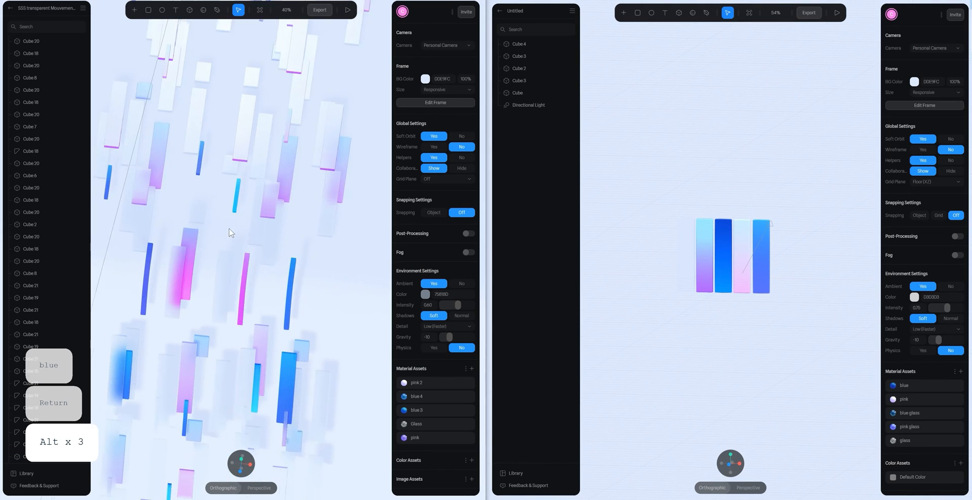
click(187, 239)
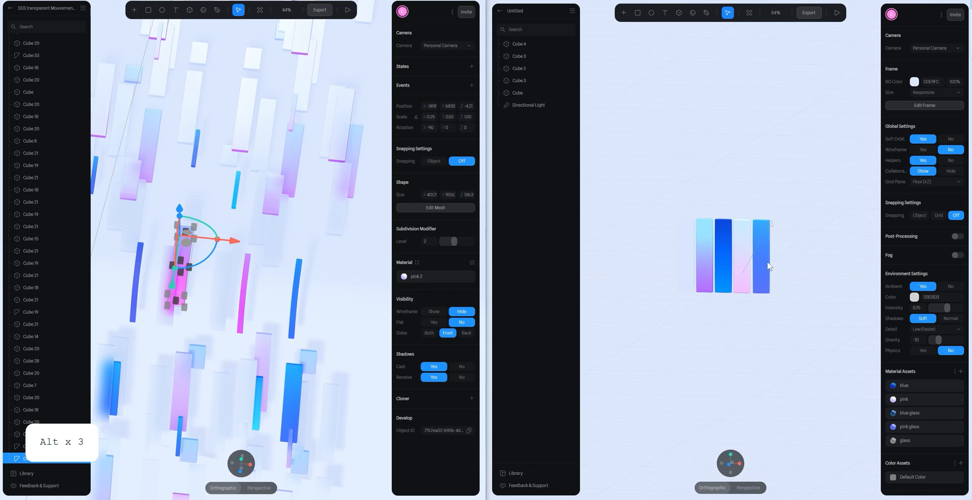
click(742, 256)
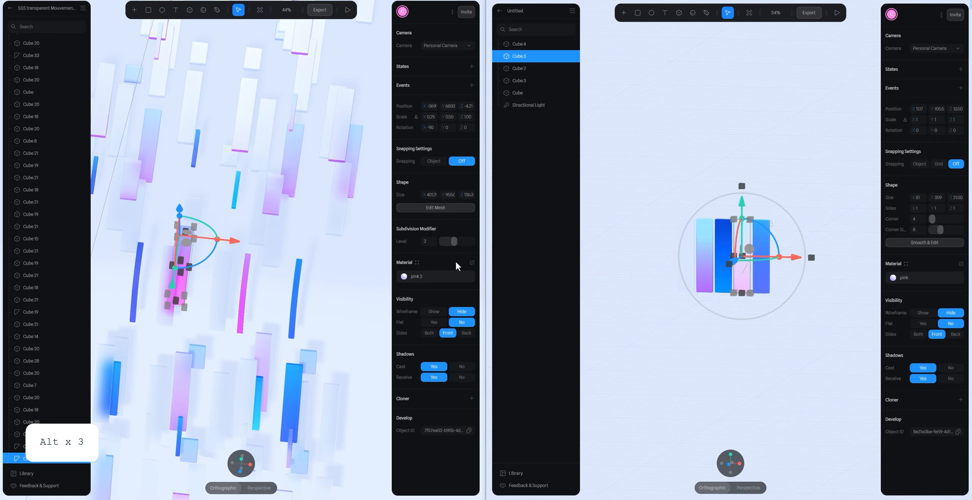
click(223, 238)
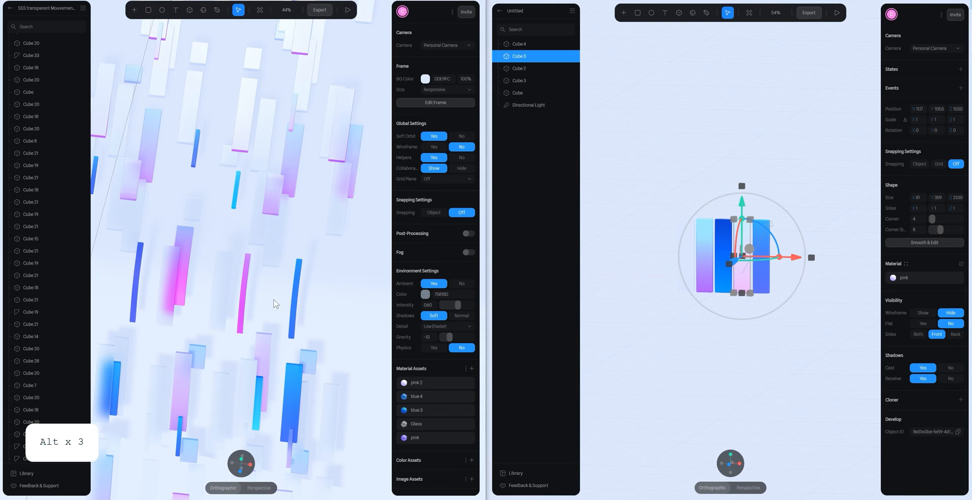
click(804, 210)
scroll(729, 321, down, 4)
mouse_move(769, 247)
alt+mouse_down()
mouse_move(797, 271)
mouse_move(787, 241)
mouse_move(755, 248)
mouse_move(801, 258)
mouse_move(754, 247)
alt+mouse_up()
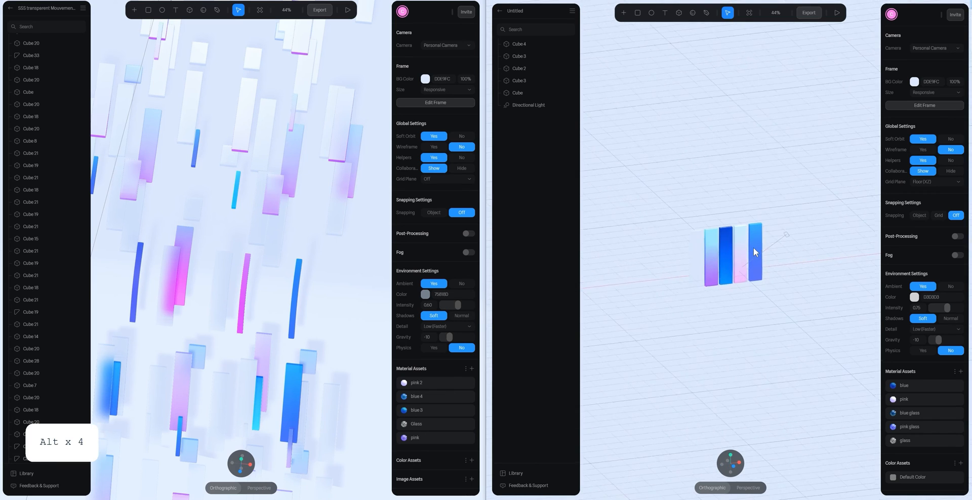
scroll(753, 247, up, 4)
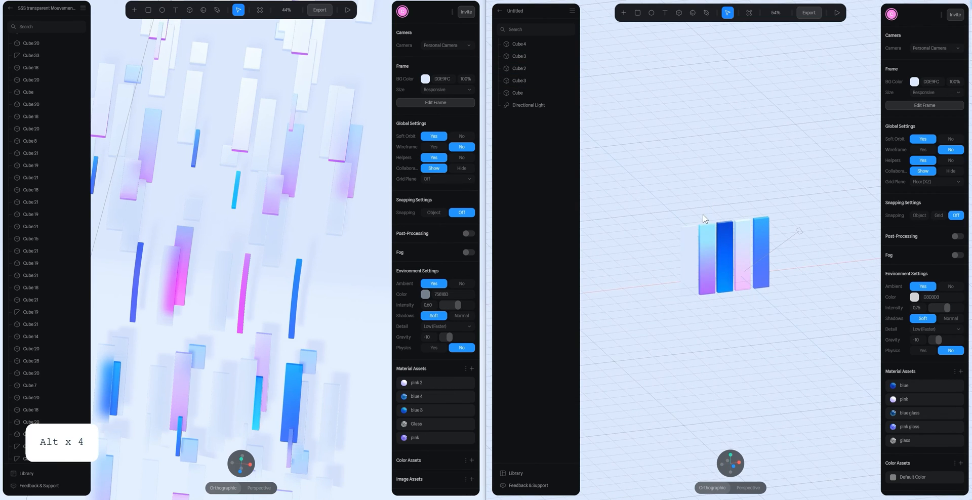
- Move the directional light to the opposite side of the bars, at about -346 on X, and rotate it to -90° on X
mouse_move(759, 169)
alt+mouse_down()
mouse_move(795, 221)
mouse_move(661, 247)
mouse_move(644, 260)
mouse_move(666, 202)
mouse_move(666, 239)
mouse_move(668, 223)
alt+mouse_up()
click(784, 231)
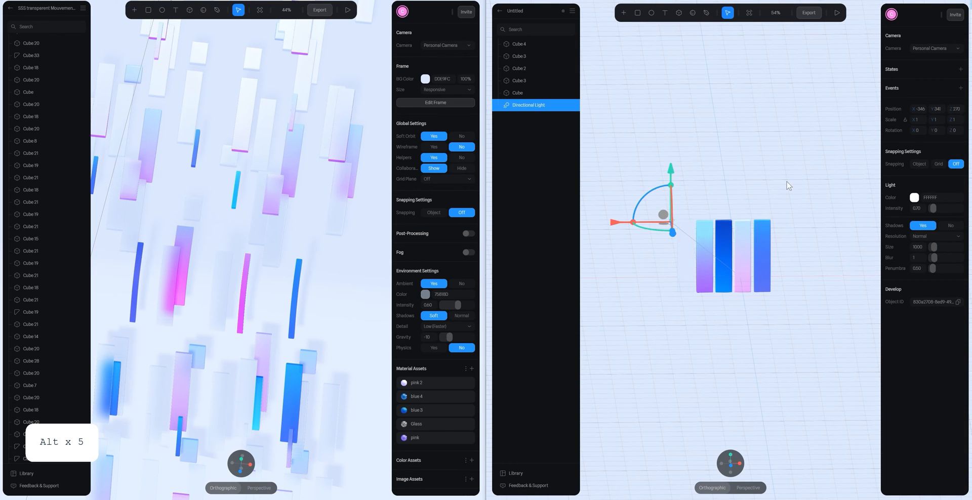
click(787, 183)
scroll(789, 267, up, 5)
drag(628, 177, 792, 252)
drag(671, 234, 806, 251)
click(768, 187)
scroll(772, 209, down, 3)
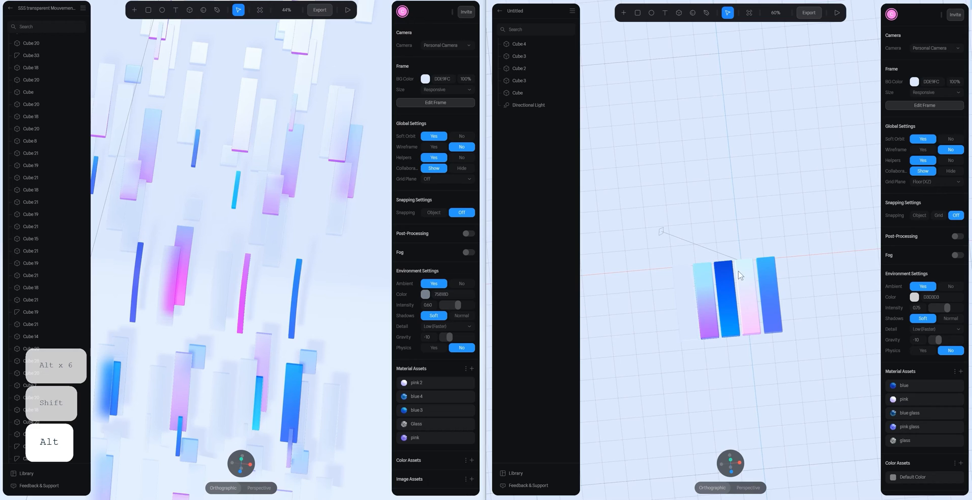
- Set the directional light's colour to ACCDFF, copied from the directional light in the reference scene
click(533, 105)
scroll(34, 420, up, 3)
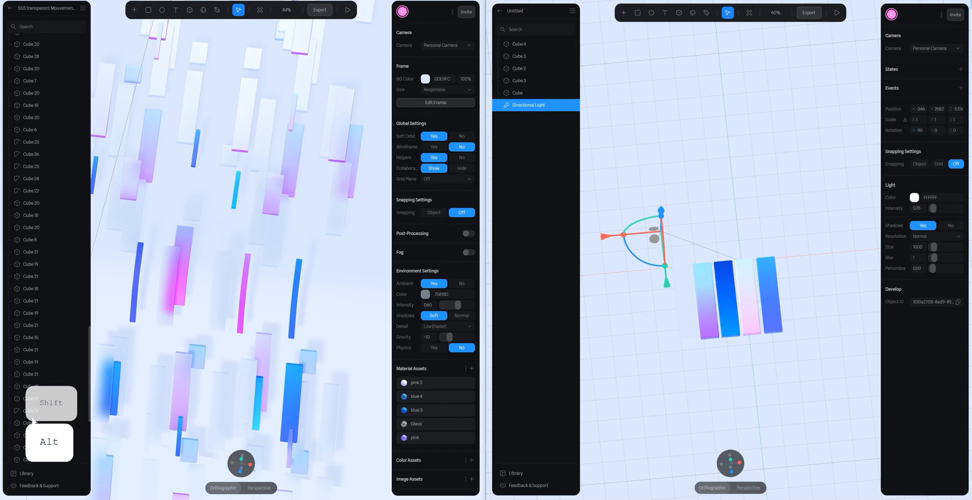
scroll(35, 420, down, 5)
click(34, 446)
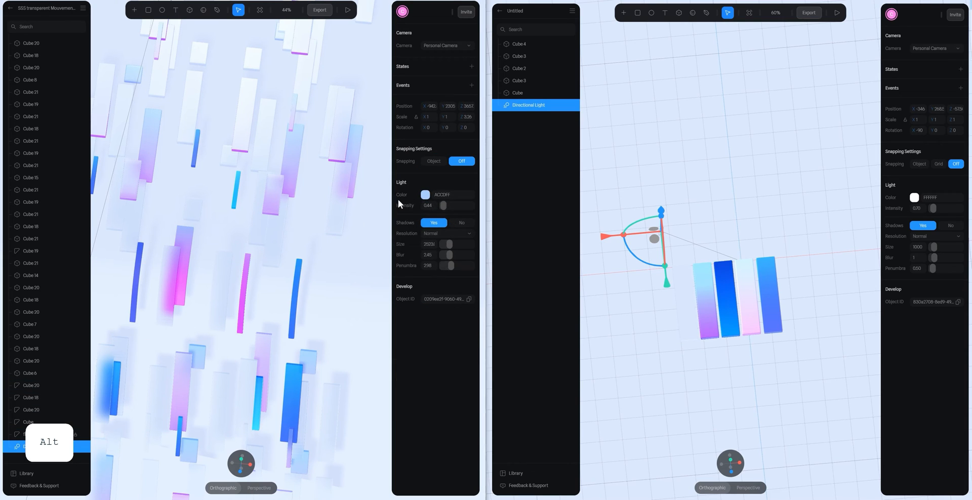
click(453, 194)
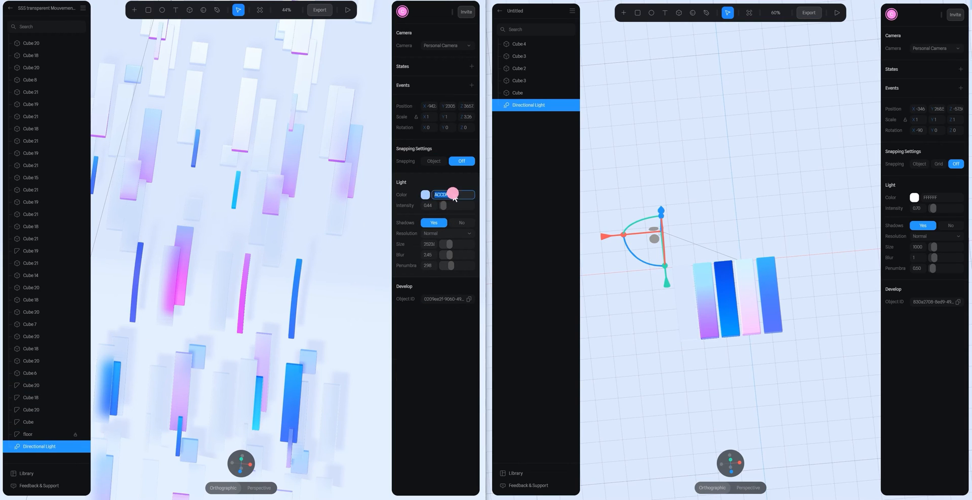
key(ctrl+c)
click(947, 197)
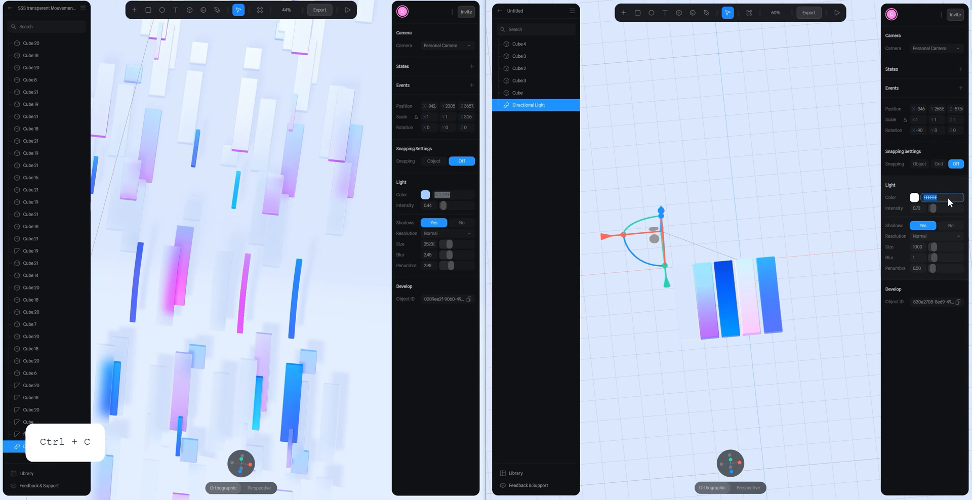
key(ctrl+v)
key(Return)
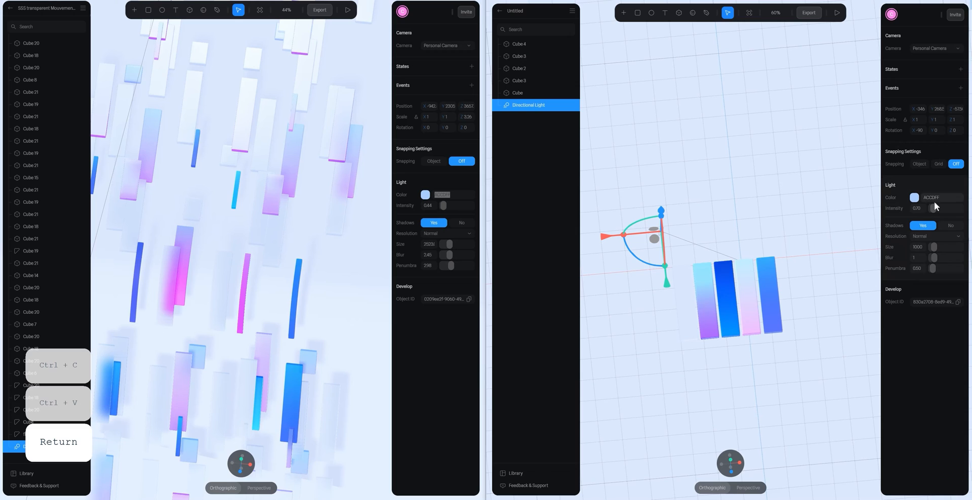
- Set the directional light's intensity to 0.44 and match its shadow size to the reference scene's directional light
click(918, 209)
text(0.44)
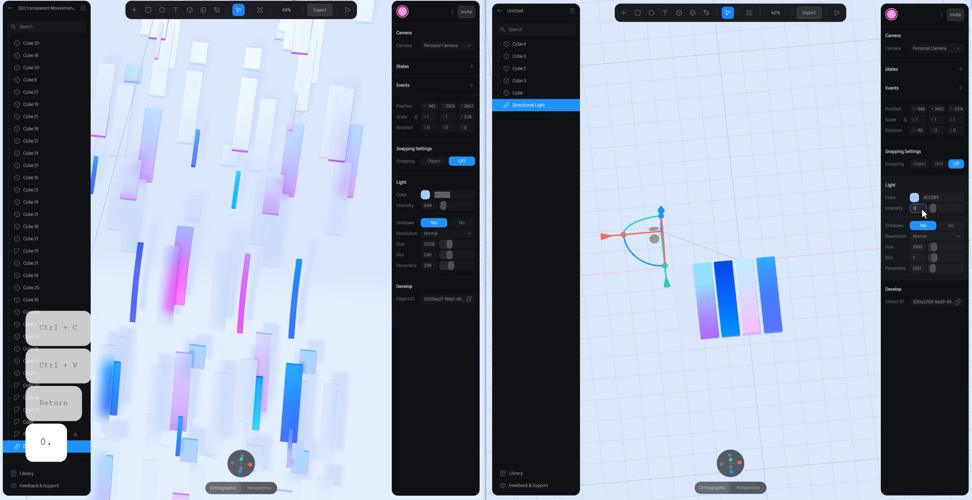
key(Return)
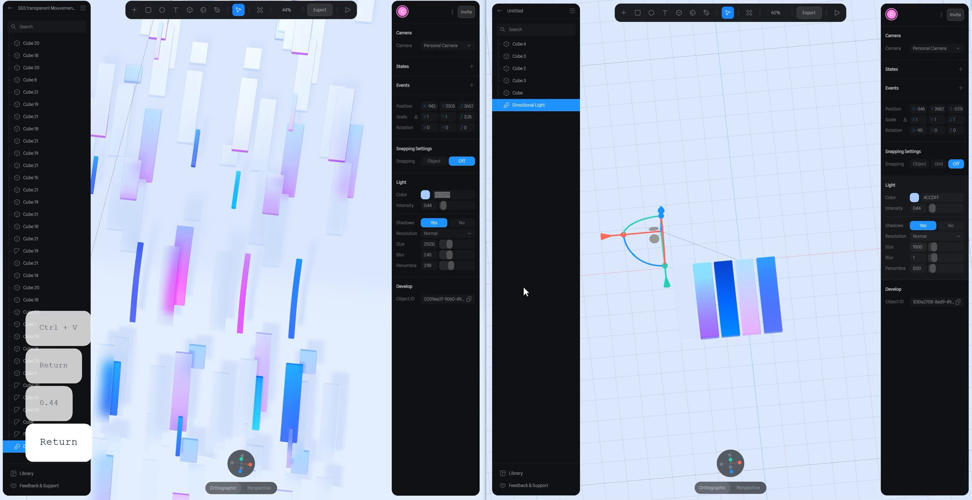
click(430, 244)
key(ctrl+c)
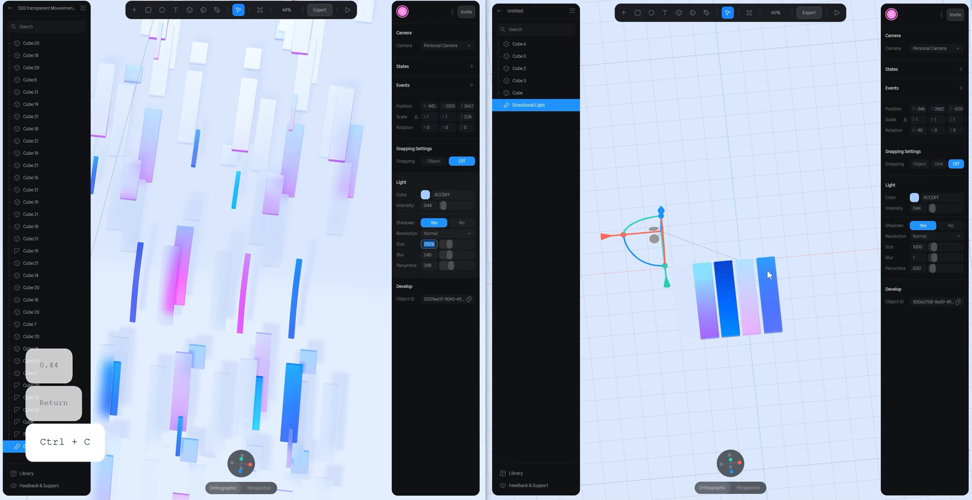
click(915, 247)
key(ctrl+v)
key(Return)
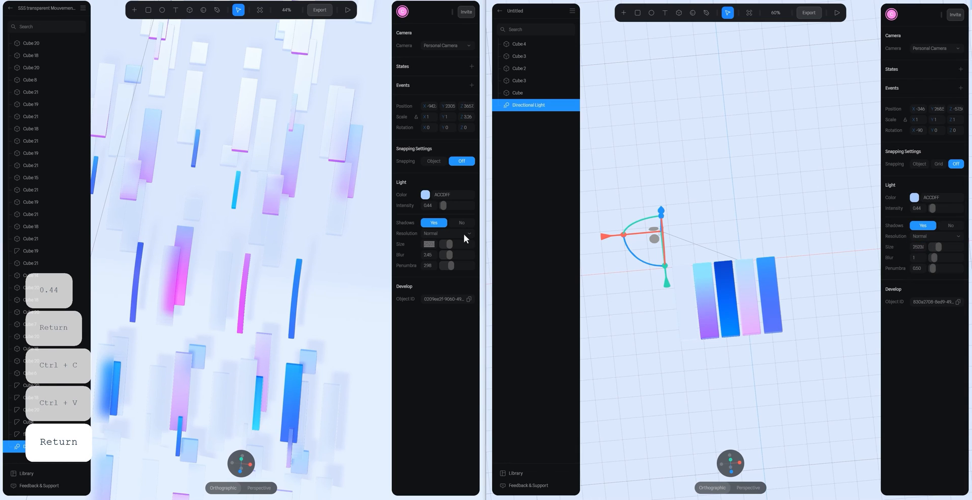
- Set the directional light's shadow blur to 2.45 and penumbra to 2.98, copied from the directional light in the reference scene
click(433, 256)
key(ctrl+c)
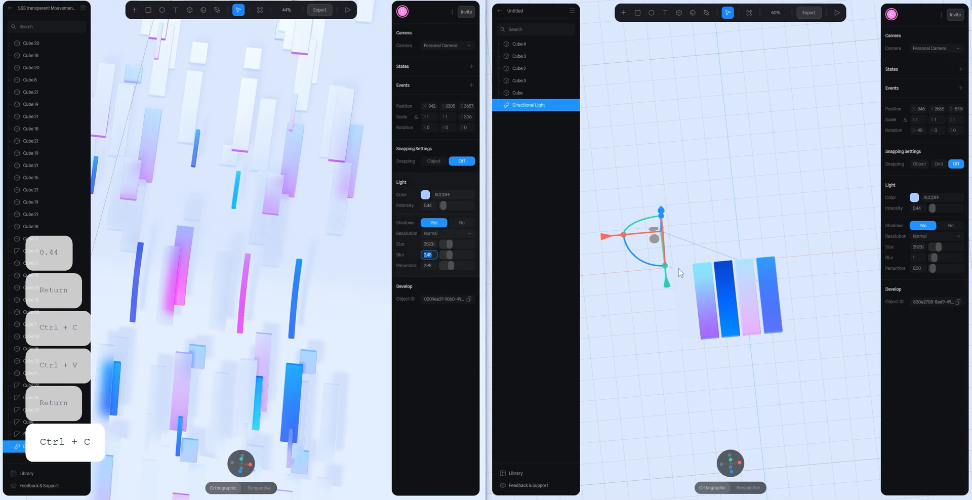
click(916, 256)
key(ctrl+v)
key(Return)
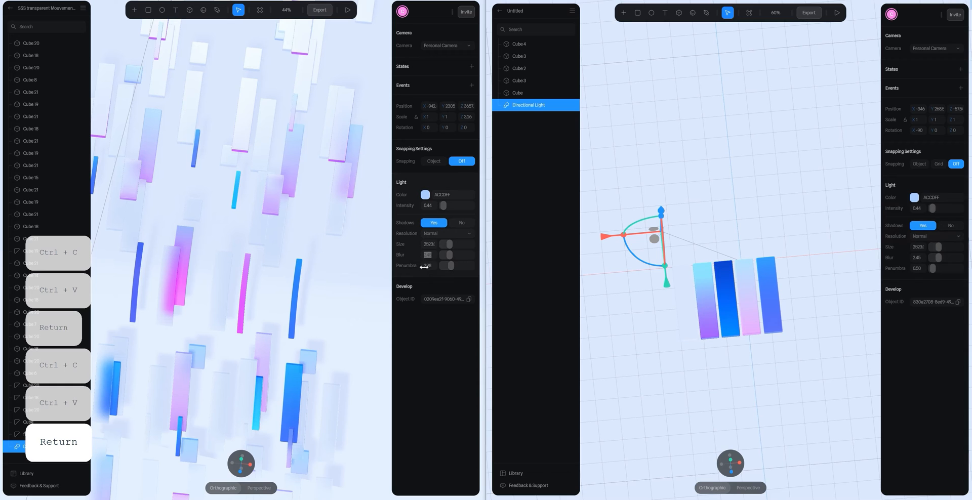
click(429, 266)
key(ctrl+c)
click(917, 268)
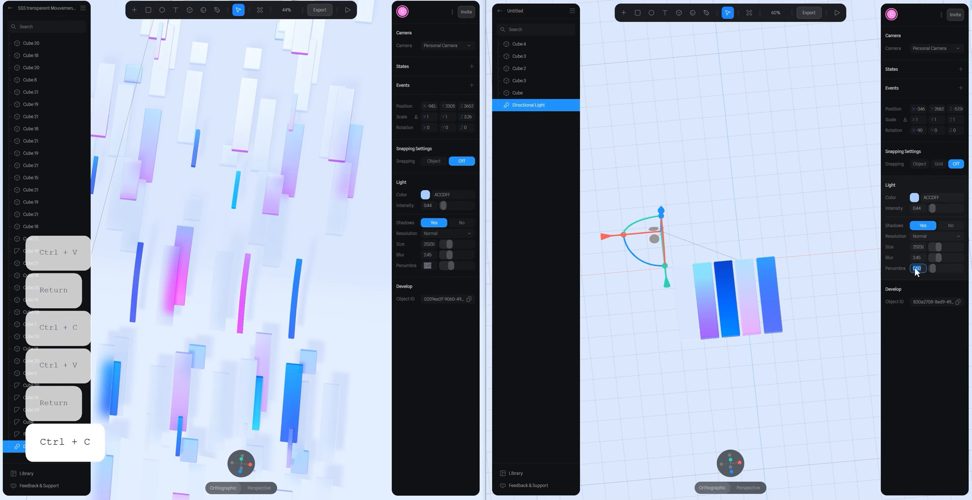
key(ctrl+v)
key(Return)
click(788, 223)
- Open the blue 4 material of the reference scene's narrow light-blue bar and select the blue glass bar in the new scene for comparison
scroll(790, 253, down, 4)
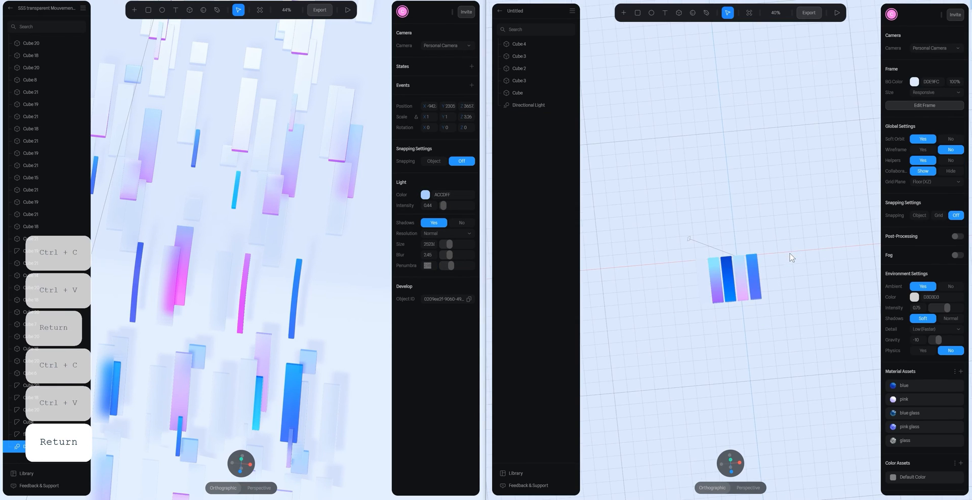
mouse_move(747, 231)
alt+mouse_down()
mouse_move(757, 223)
mouse_move(758, 232)
alt+mouse_up()
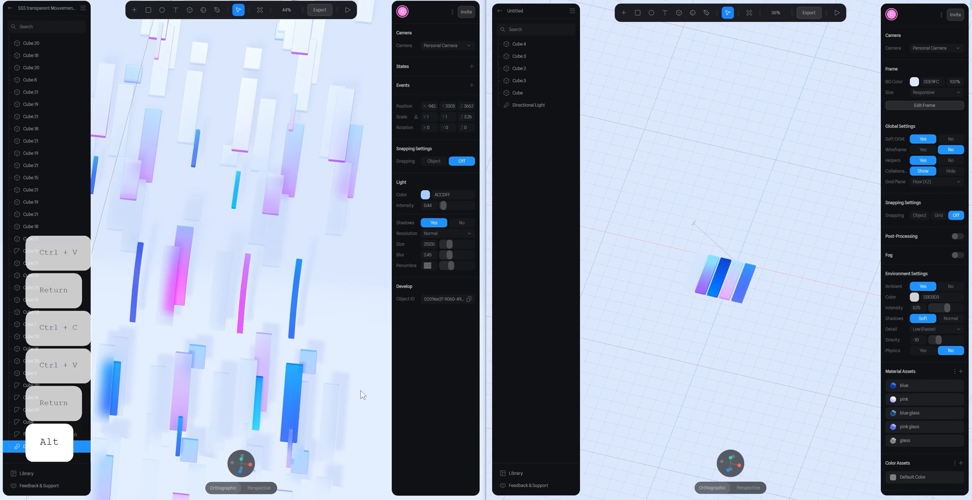
click(256, 400)
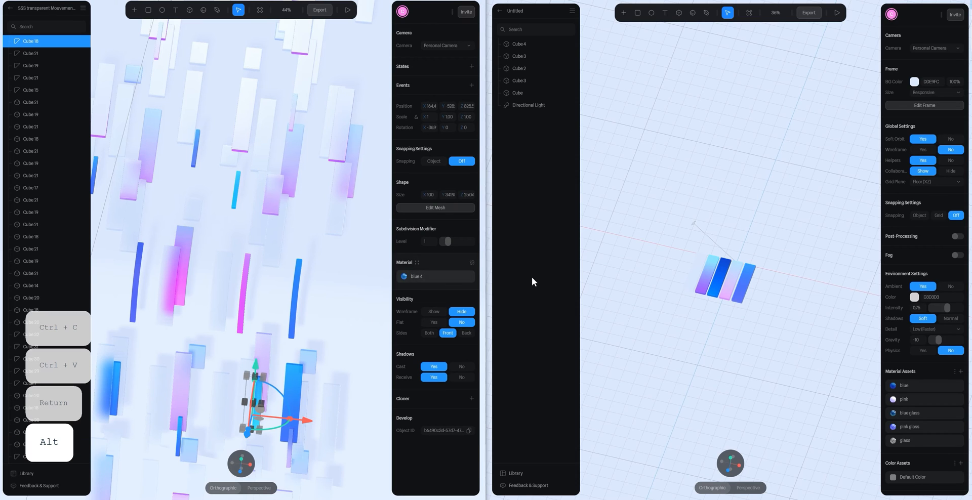
click(404, 278)
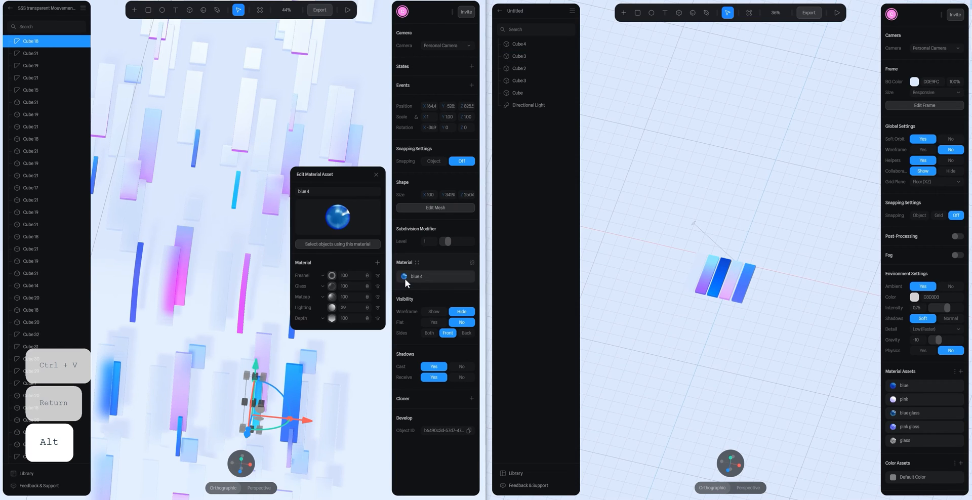
click(726, 272)
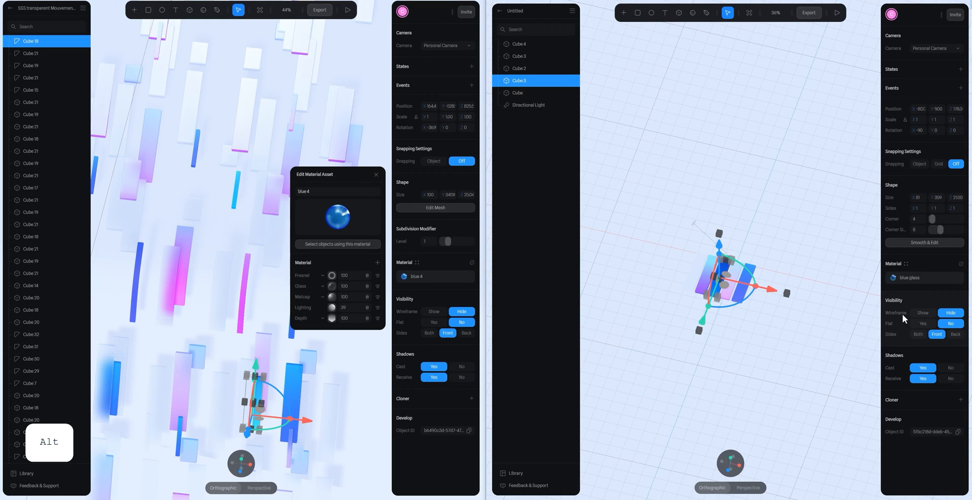
- Stretch the depth gradient of the blue glass material by repositioning its near and far gradient handles in the scene
click(906, 278)
click(820, 319)
scroll(830, 299, down, 1)
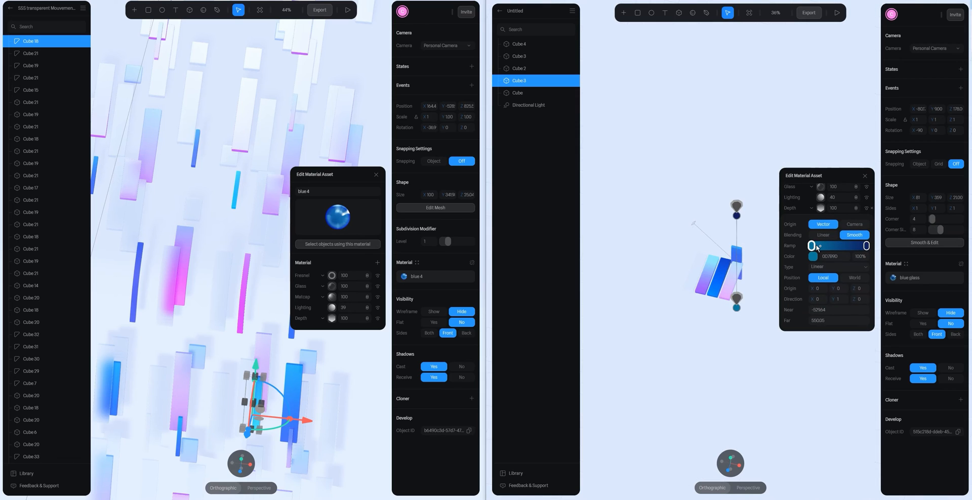
drag(739, 203, 736, 153)
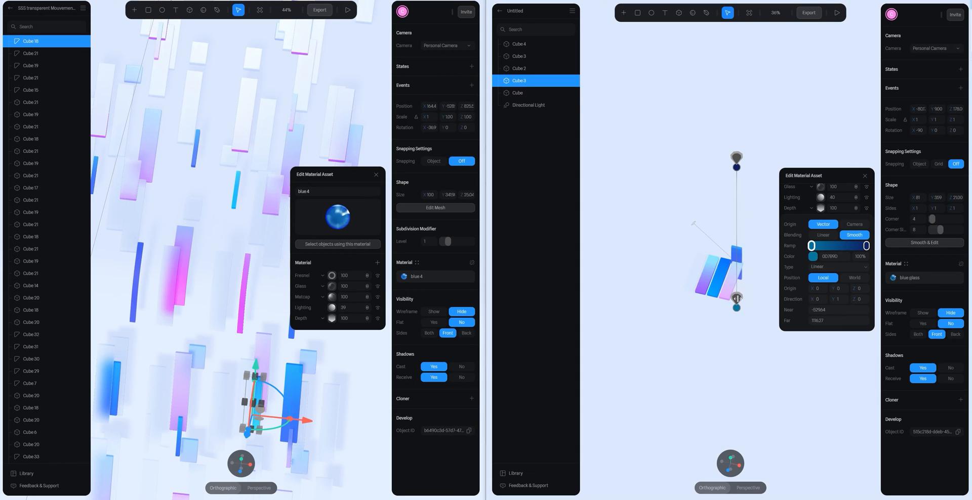
drag(737, 292, 737, 292)
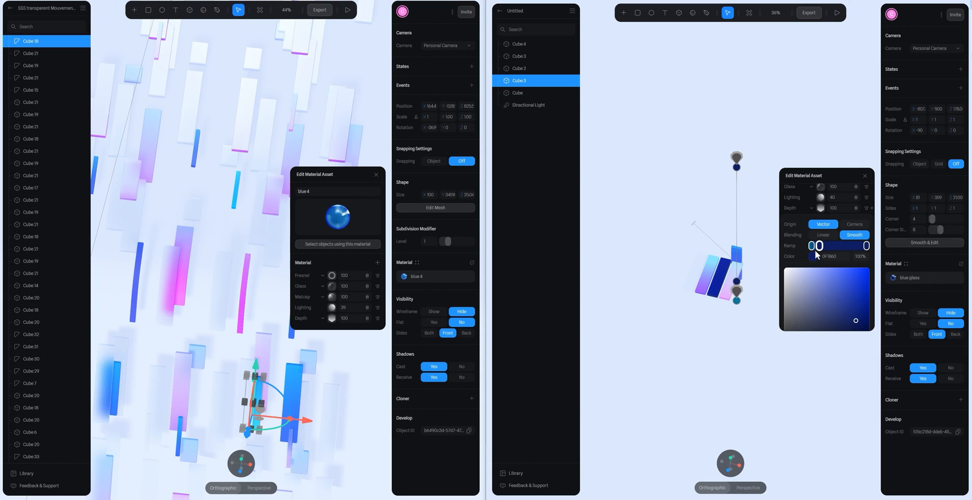
mouse_move(820, 248)
mouse_down()
mouse_move(759, 293)
mouse_move(737, 291)
mouse_up()
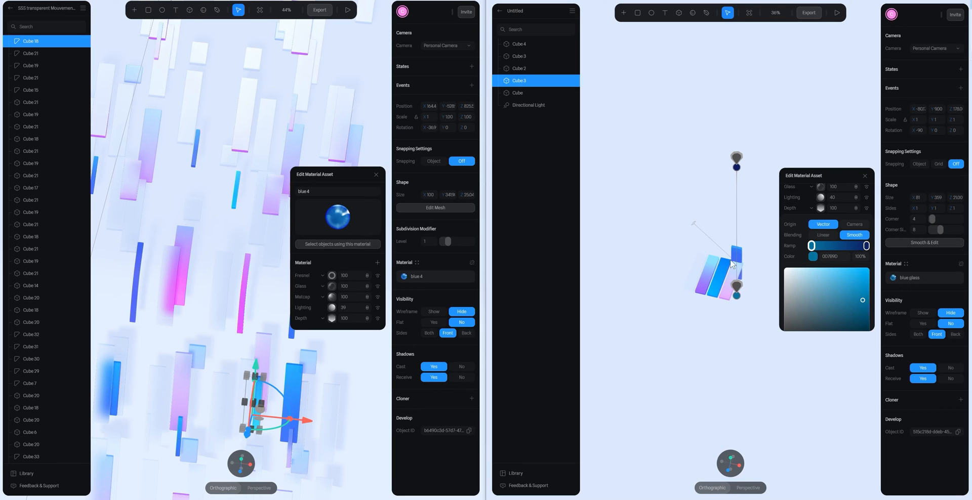
click(759, 193)
click(864, 176)
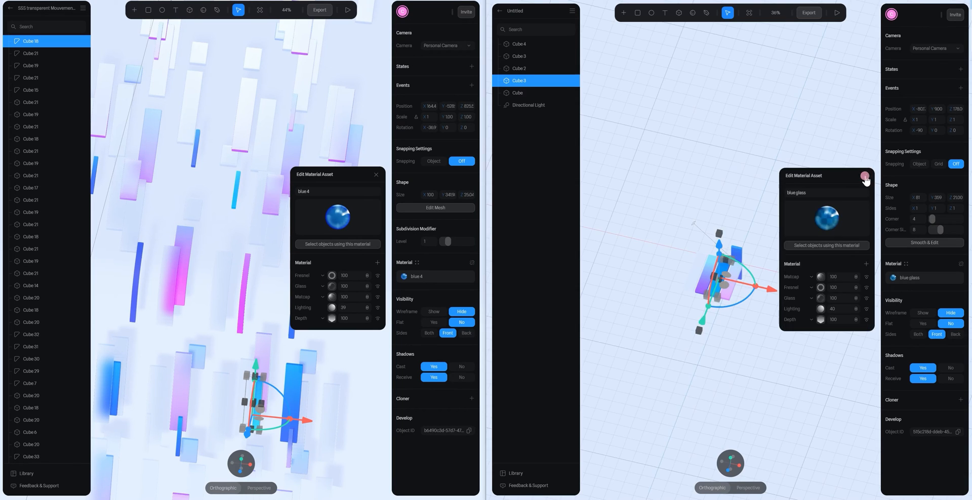
click(772, 215)
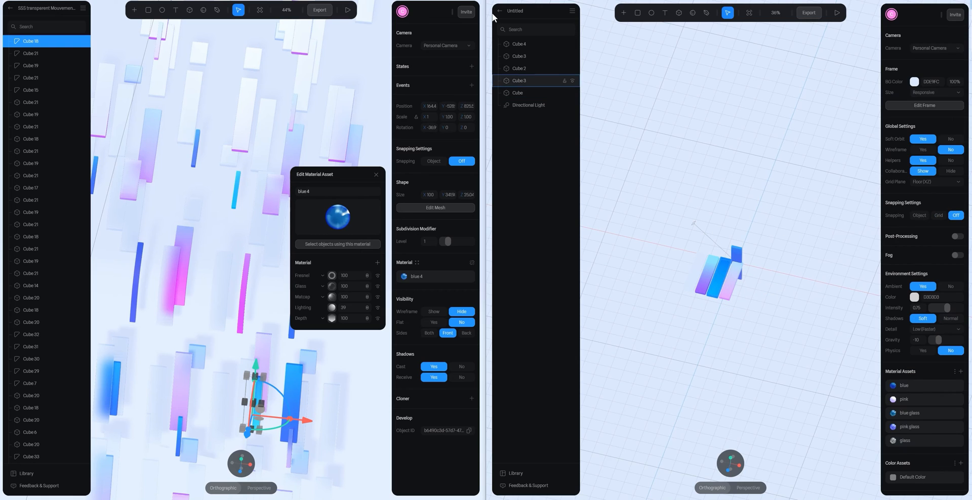
- Move the clear glass bar along X, closer to the neighbouring pink glass bar
key(F5)
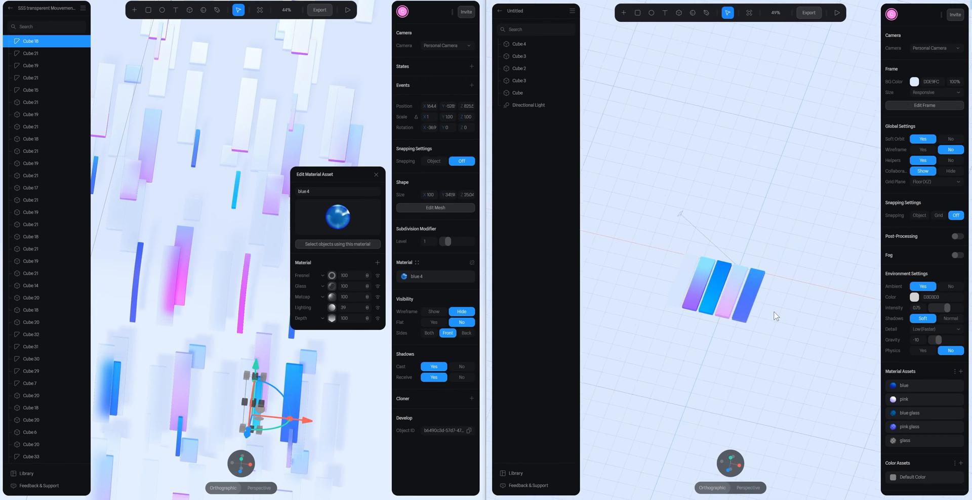
scroll(776, 316, up, 3)
scroll(767, 200, up, 1)
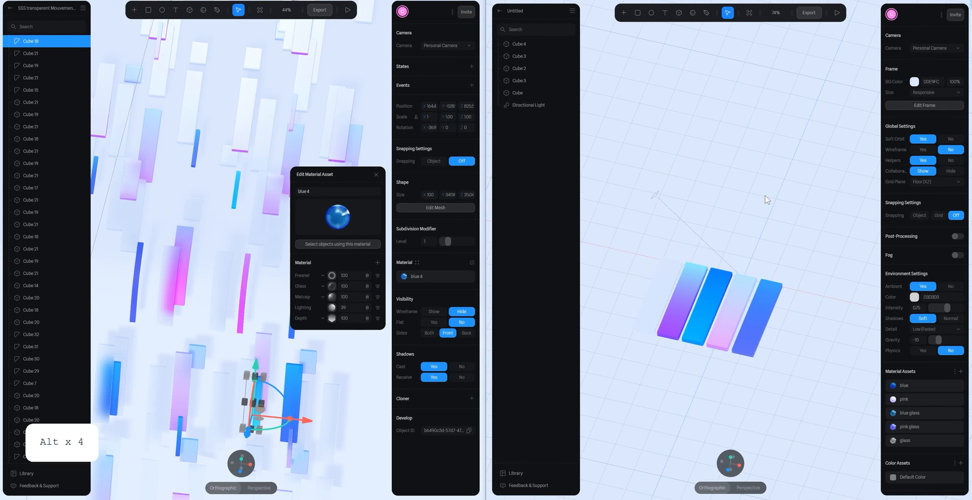
scroll(765, 197, down, 5)
alt+drag(760, 227, 681, 341)
scroll(718, 275, up, 6)
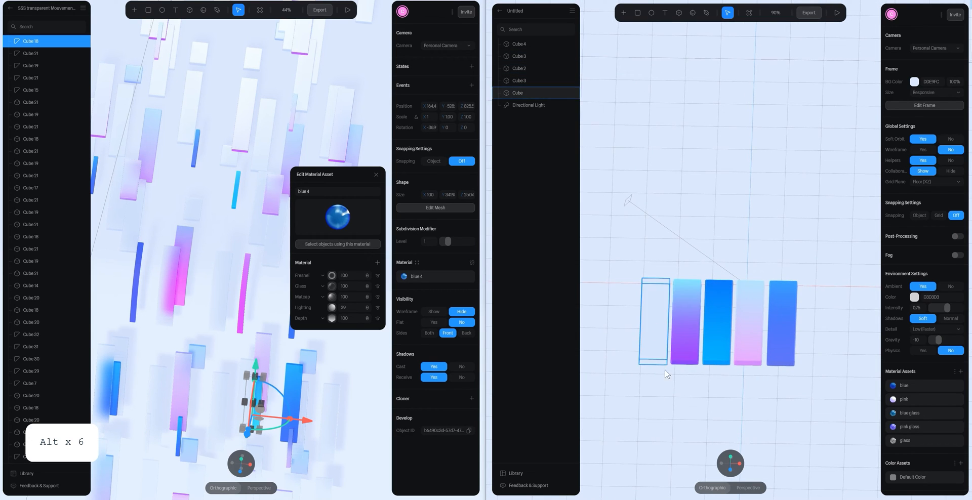
alt+drag(772, 310, 751, 309)
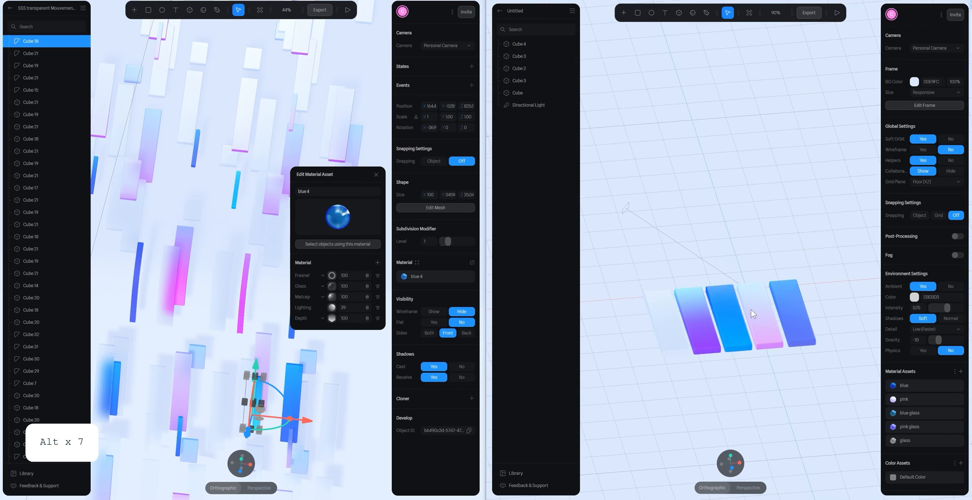
click(665, 319)
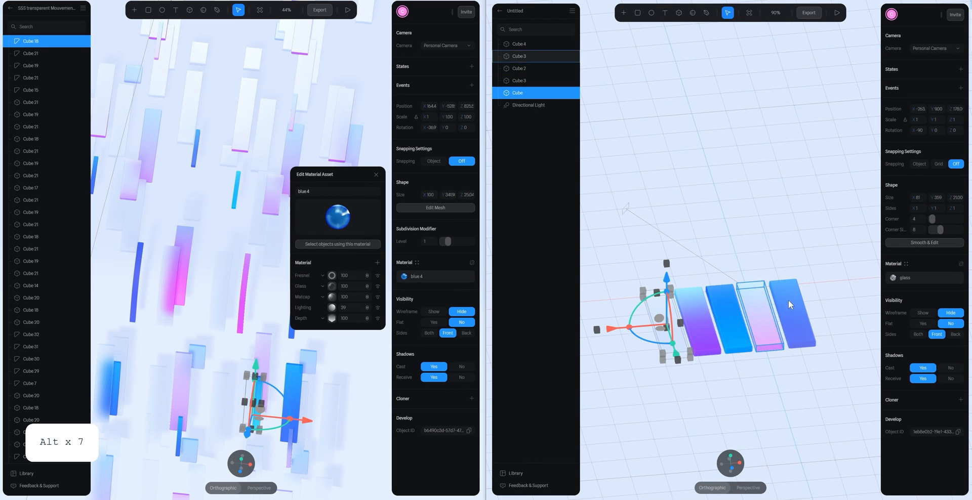
drag(609, 329, 617, 329)
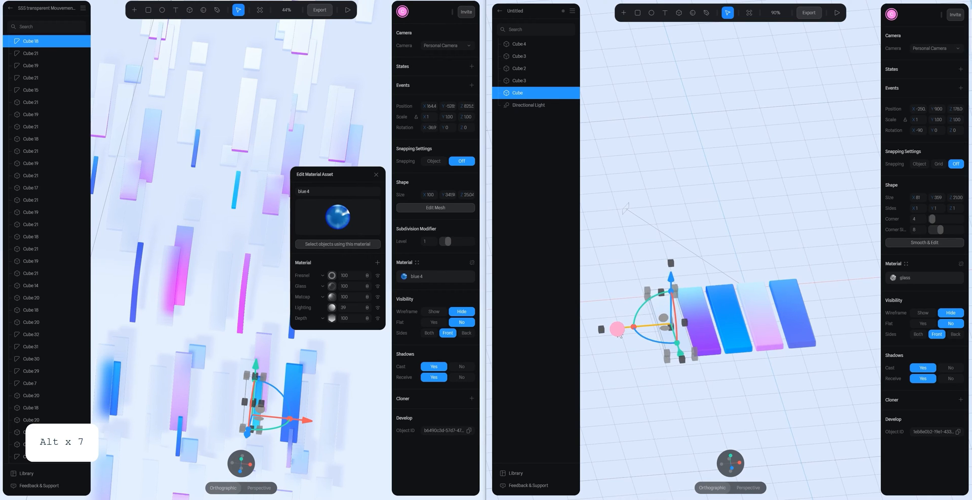
- From the front view, nudge the clear glass bar along X away from the pink glass bar and set snapping to Object
click(732, 468)
scroll(693, 351, up, 5)
drag(682, 274, 727, 260)
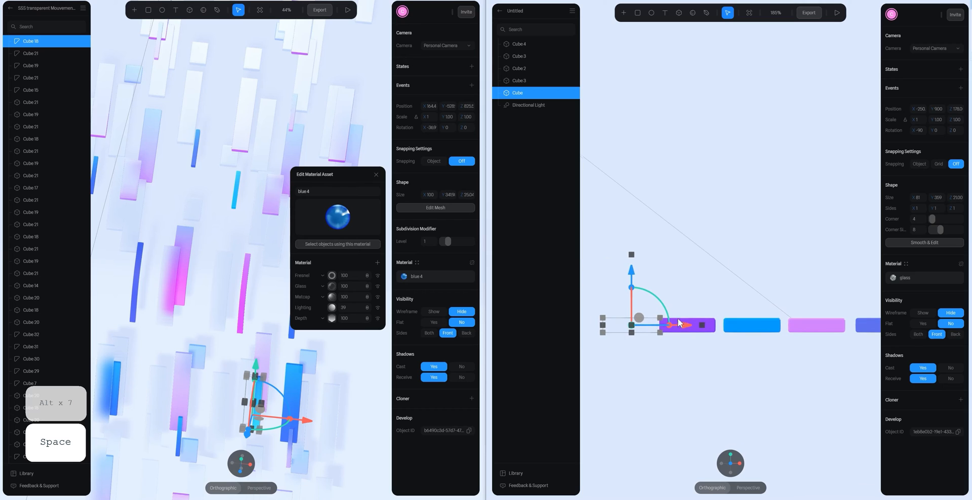
drag(684, 327, 681, 329)
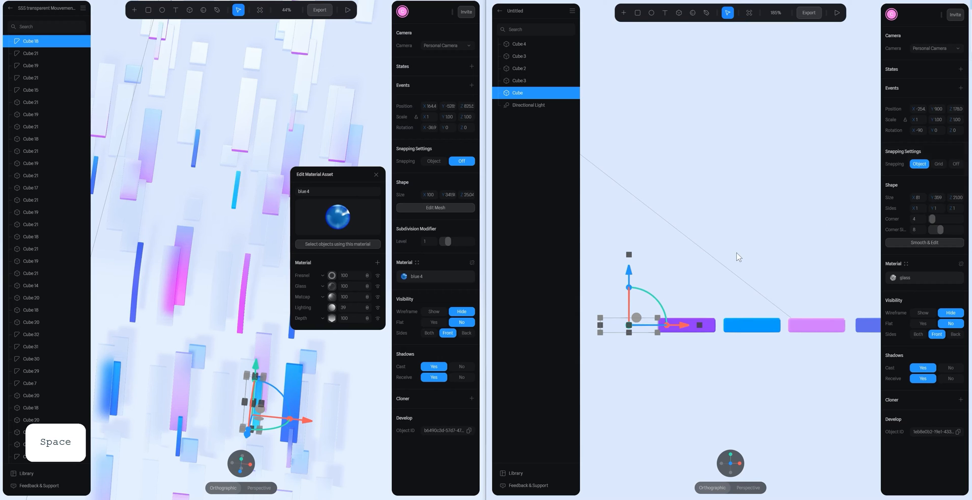
- Turn off the grid plane and fine-tune the clear glass bar's X position beside the pink glass bar
alt+drag(705, 275, 616, 348)
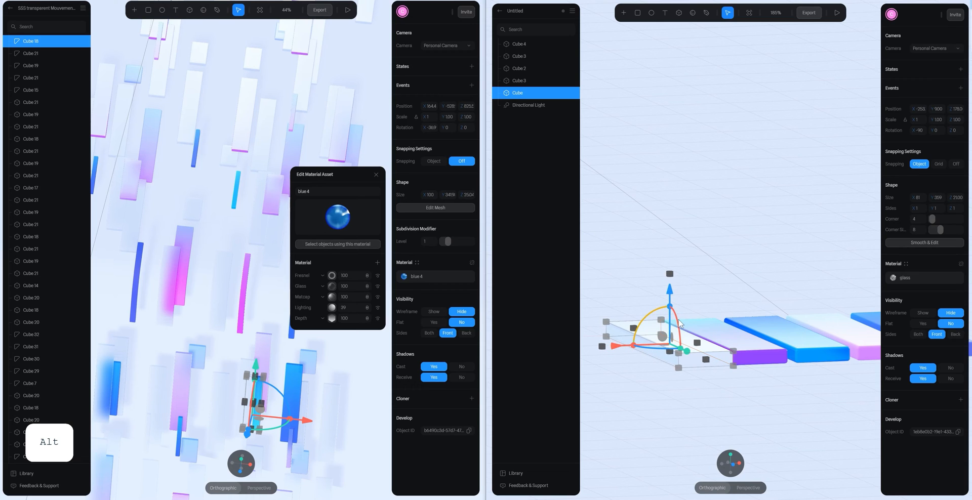
alt+click(762, 285)
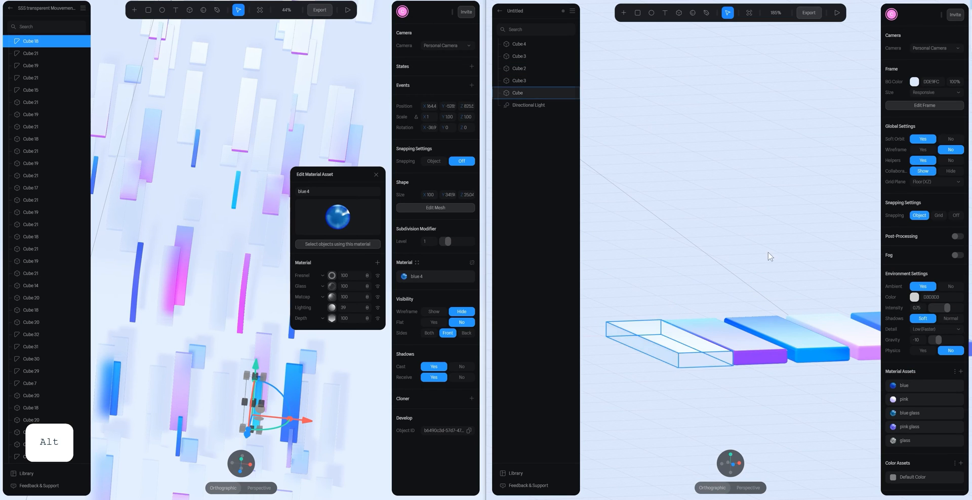
click(916, 194)
click(626, 343)
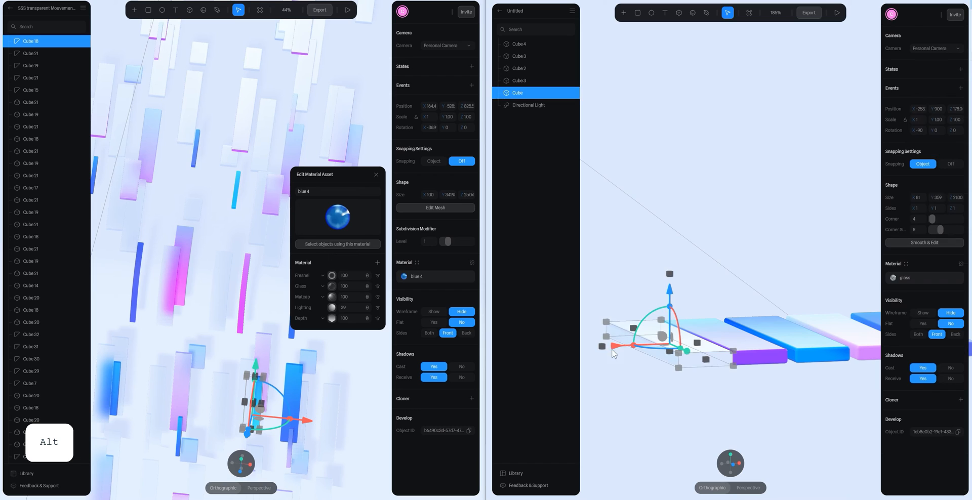
drag(614, 348, 614, 348)
alt+drag(614, 348, 616, 348)
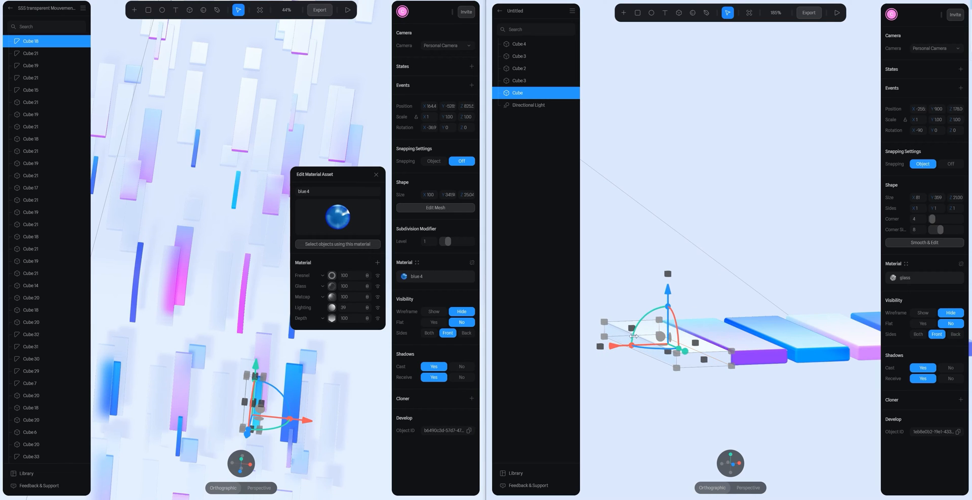
- Raise the pink glass bar above the row of bars to a height of about 30
click(745, 341)
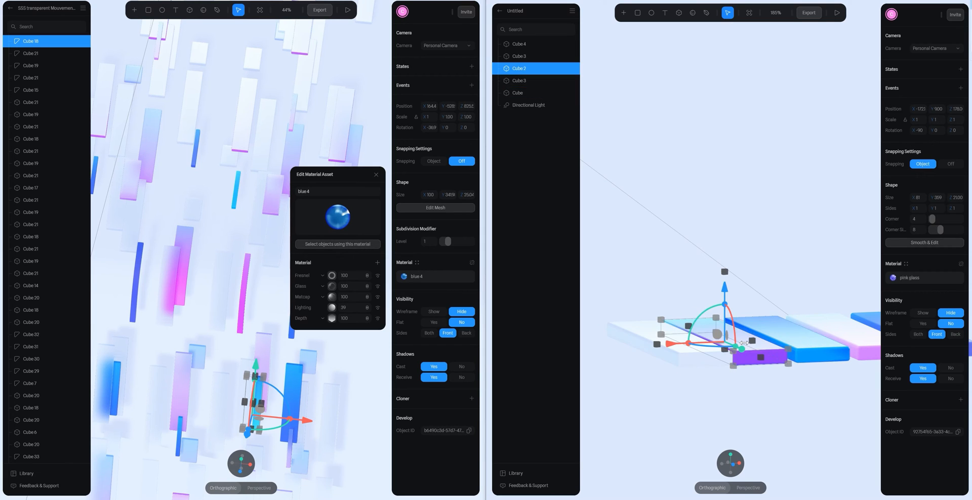
key(alt)
key(alt)
drag(685, 281, 685, 279)
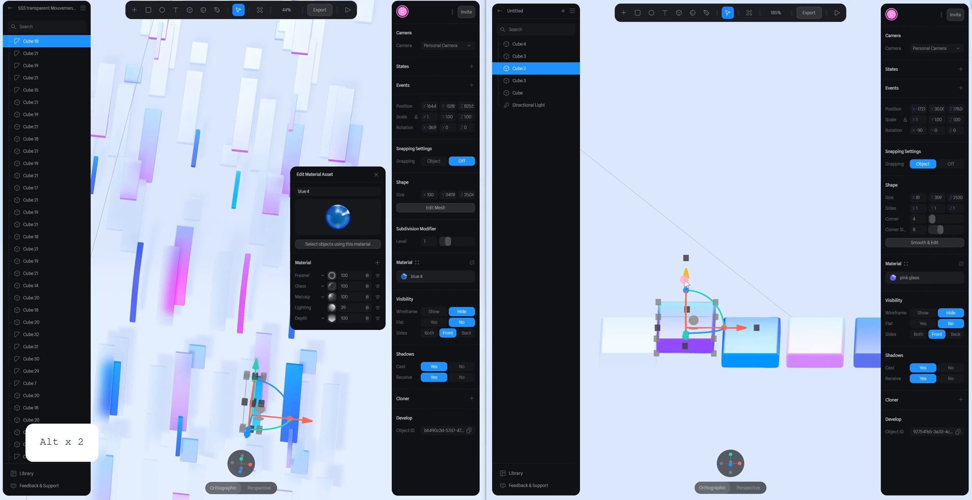
- Move the blue glass bar along X so that it sits partly beneath the raised pink glass bar
click(730, 264)
click(703, 331)
click(755, 354)
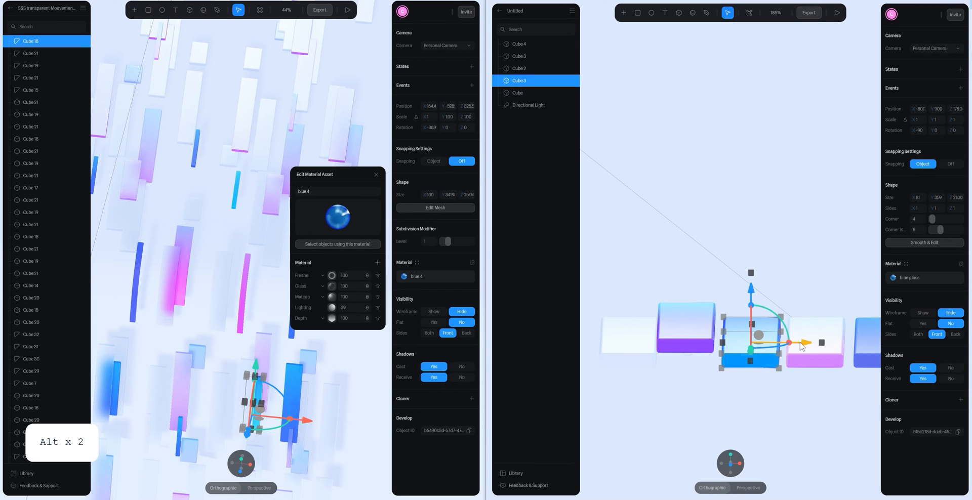
mouse_move(802, 347)
mouse_down()
mouse_move(759, 348)
mouse_move(792, 352)
mouse_move(763, 355)
mouse_up()
click(774, 221)
- Slide the pink glass bar lengthwise along Z so that it is offset from the blue glass bar beneath it
scroll(773, 248, down, 4)
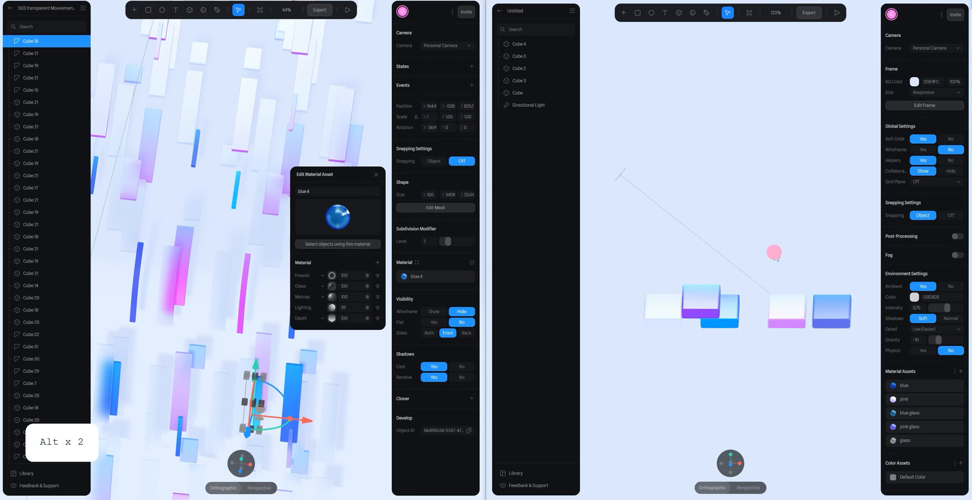
alt+drag(774, 252, 749, 225)
scroll(769, 263, down, 4)
key(space)
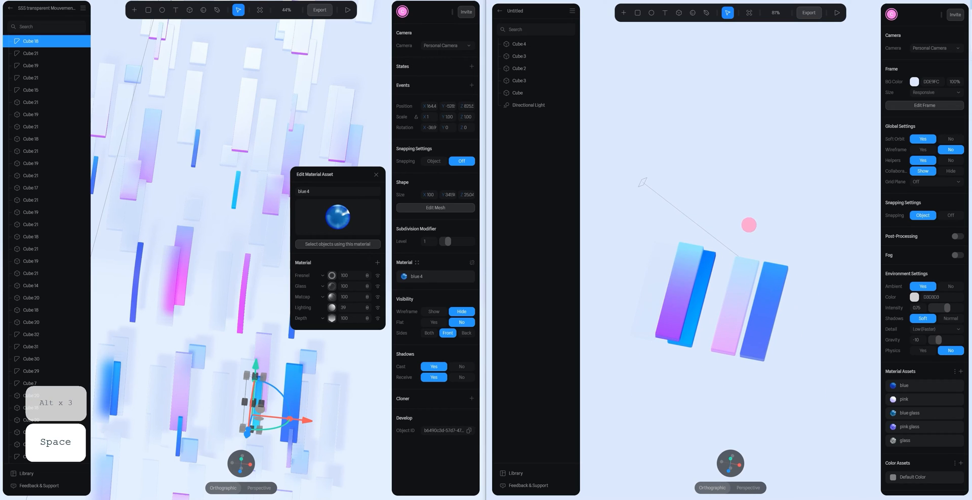
click(678, 293)
drag(664, 343, 660, 353)
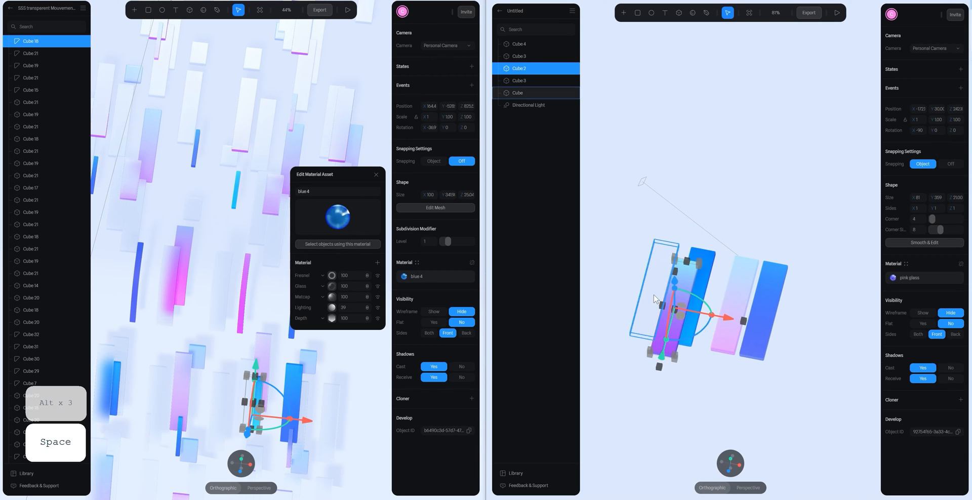
- Duplicate the clear glass bar and raise the copy to a height of about 51
click(654, 299)
key(ctrl+d)
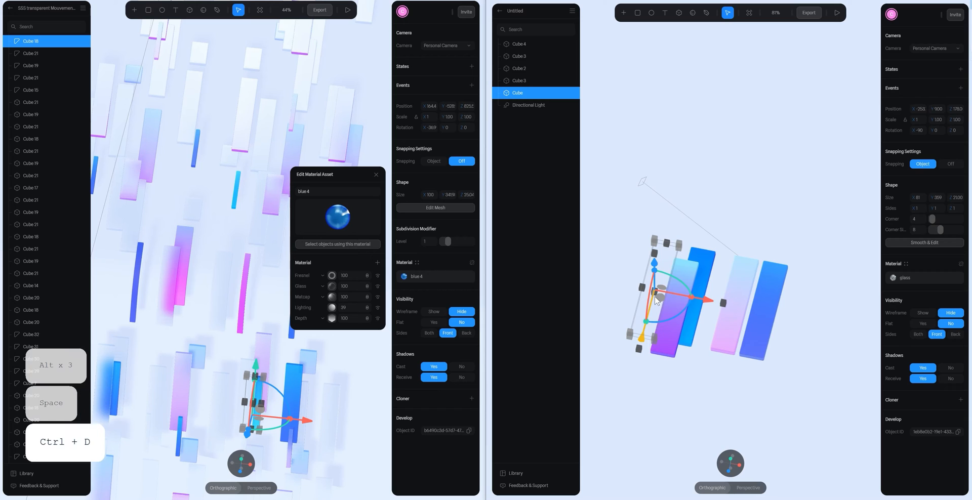
drag(658, 266, 656, 253)
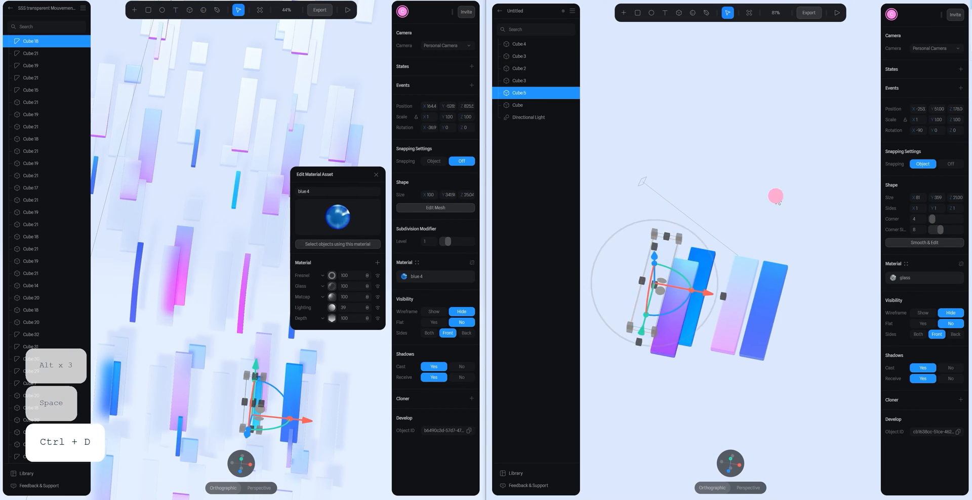
- Move the clear glass copy along X until it covers the pink glass bar and part of the blue glass bar
alt+drag(775, 197, 781, 176)
scroll(729, 233, up, 5)
key(space)
drag(677, 230, 777, 184)
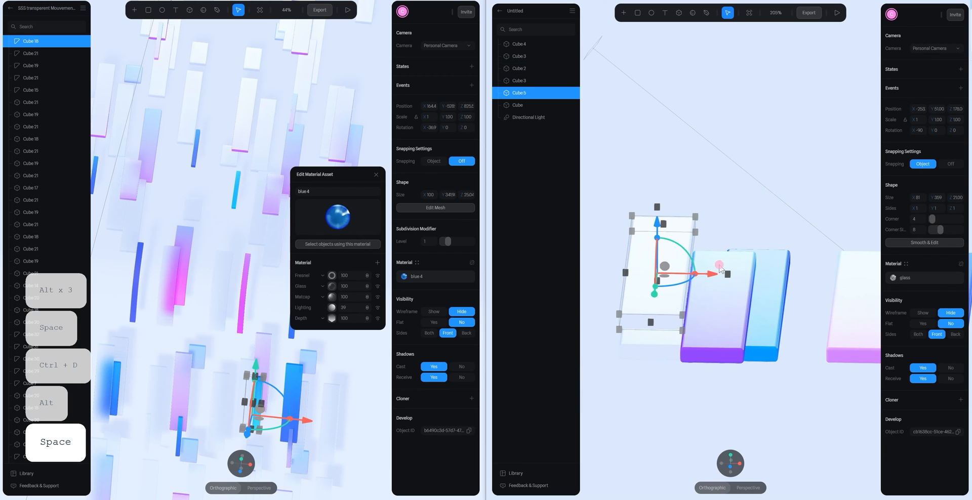
drag(715, 276, 778, 311)
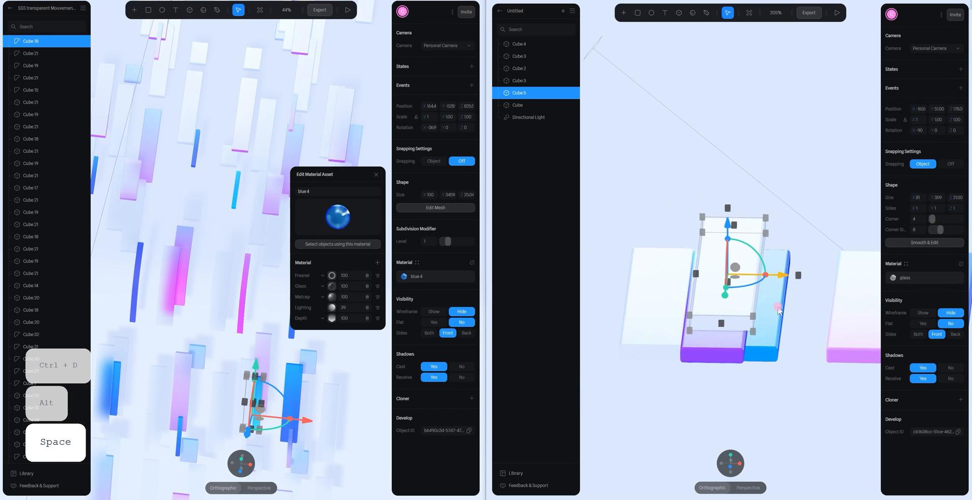
- Move the clear glass copy along X over the gap between the pale pink bar and the outermost blue bar
drag(734, 224, 731, 229)
scroll(776, 319, down, 4)
alt+drag(776, 322, 765, 356)
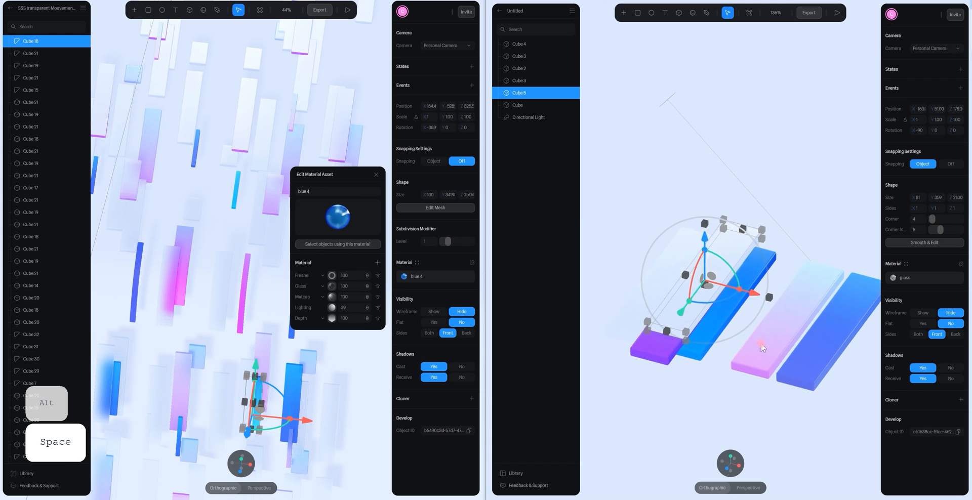
scroll(768, 354, down, 8)
alt+drag(782, 246, 789, 218)
scroll(789, 218, up, 5)
click(788, 218)
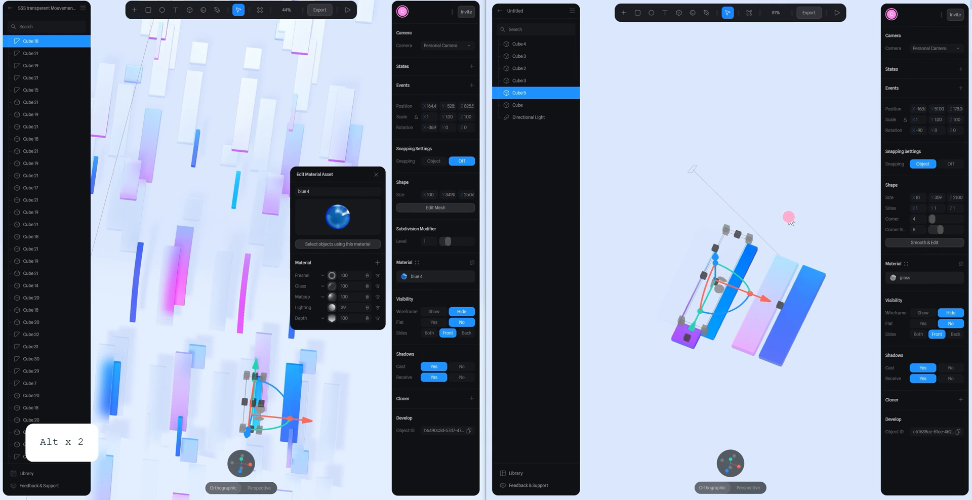
click(711, 291)
drag(781, 303, 826, 331)
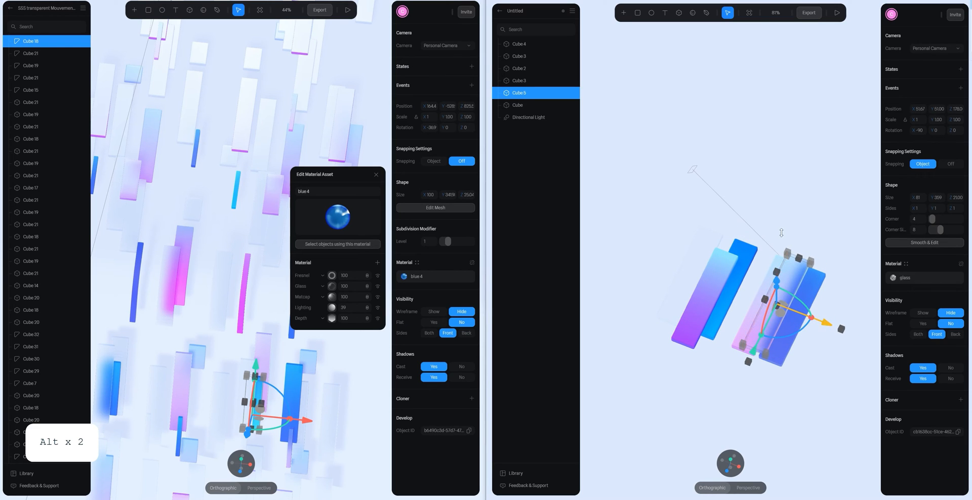
- Move the clear glass copy along X over the outer edge of the outermost blue bar and shift it lengthwise past the bar's lower end
click(757, 175)
alt+drag(770, 233, 796, 240)
click(818, 253)
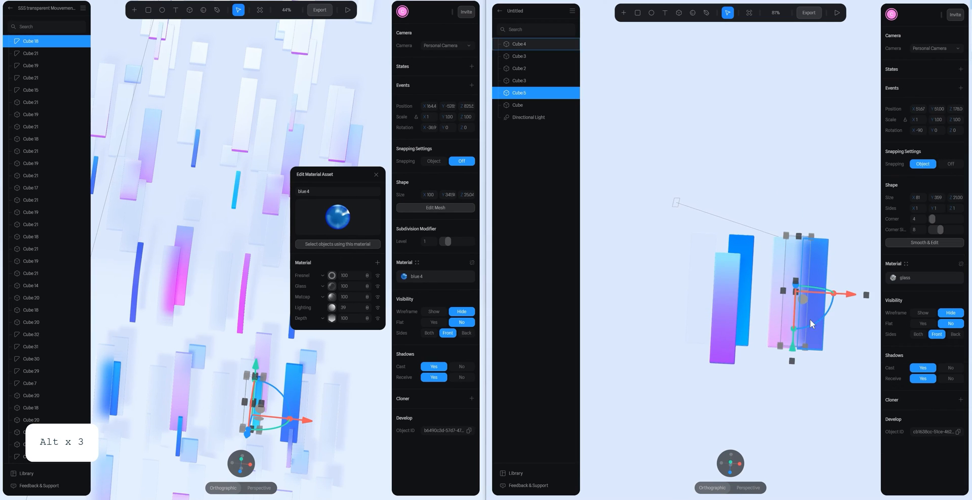
key(space)
scroll(775, 289, up, 3)
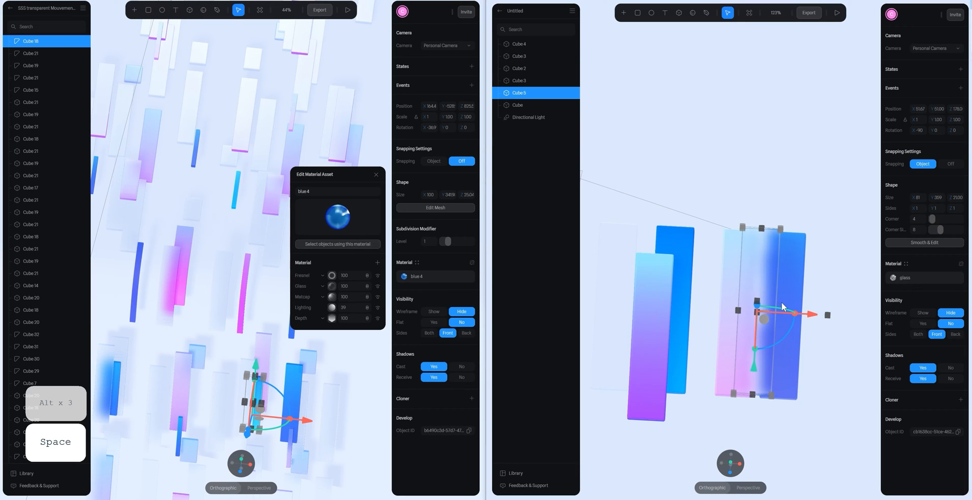
drag(795, 314, 853, 405)
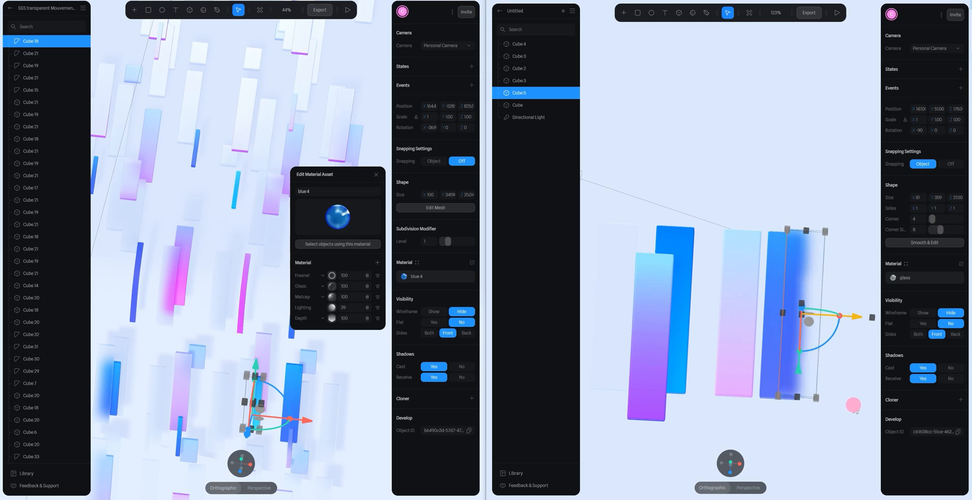
drag(807, 381, 802, 426)
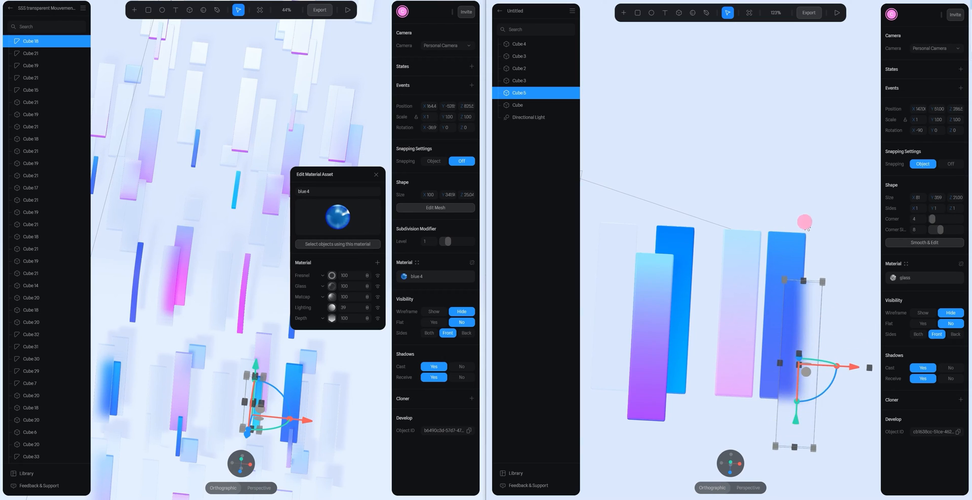
- Inspect the material layers of the outermost blue bar and view the stacked bars from a tilted angle
click(828, 315)
click(813, 320)
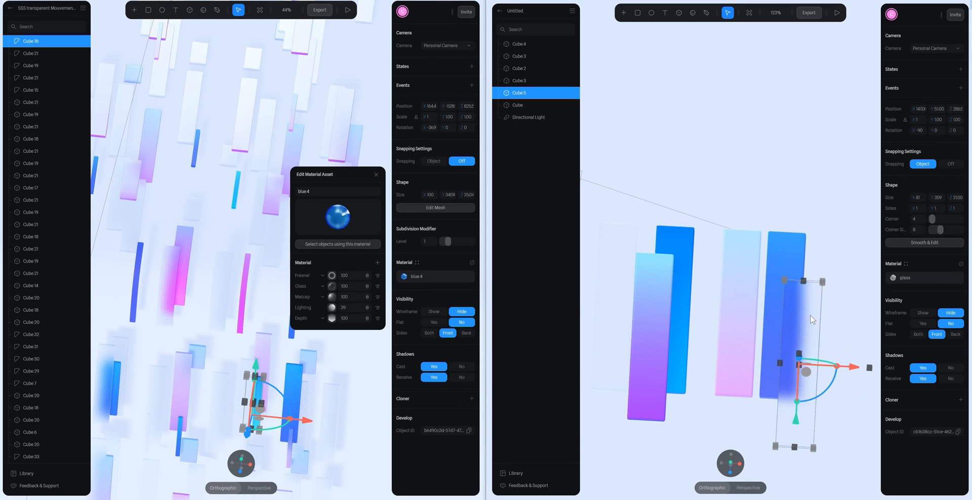
click(804, 251)
click(893, 277)
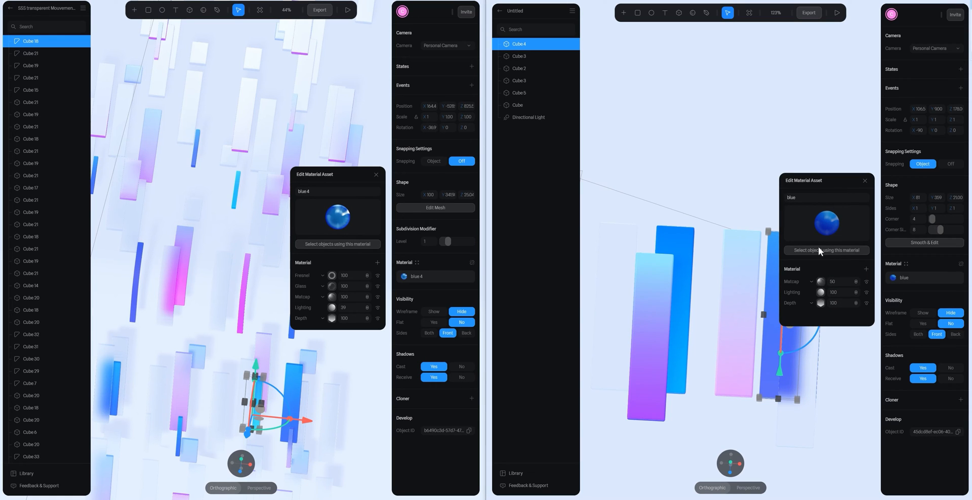
click(754, 116)
drag(754, 115, 724, 128)
alt+scroll(748, 211, down, 4)
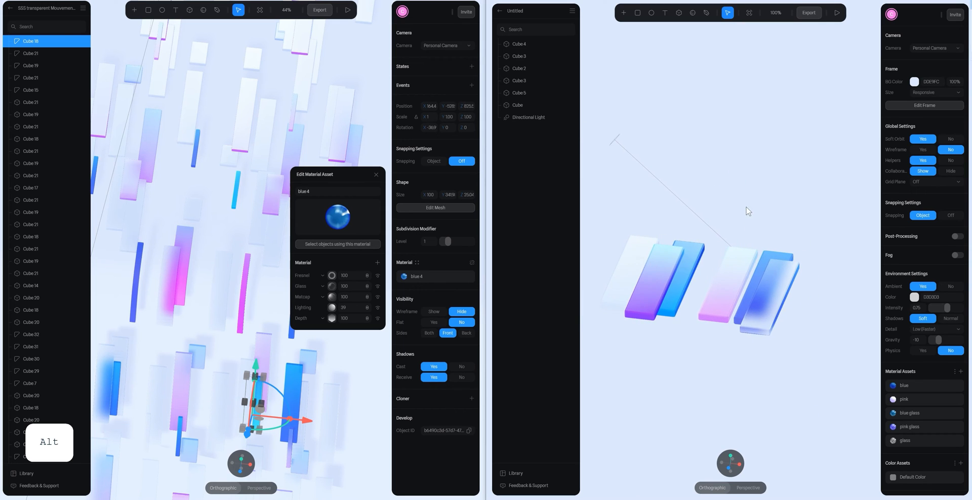
- Move the pink glass bar along X over the pale pink bar's edge and slide the blue glass bar on top of it
alt+drag(770, 233, 721, 252)
click(659, 272)
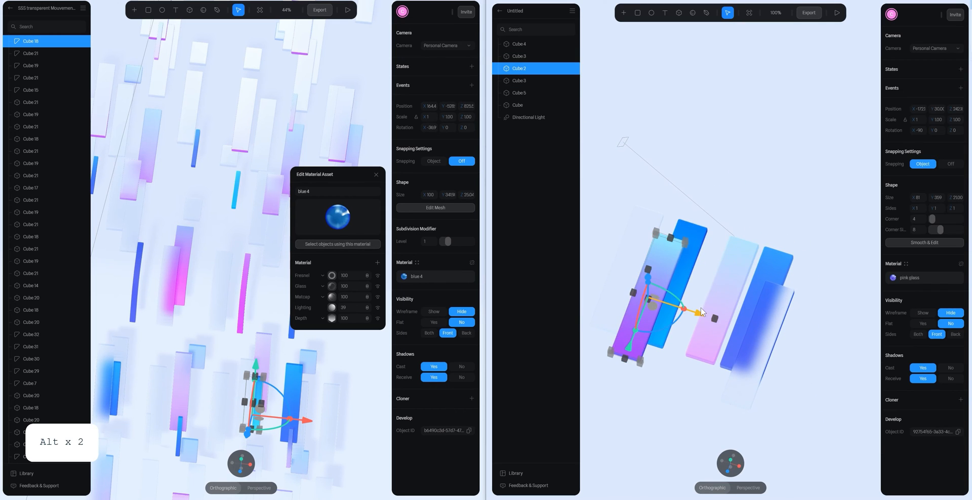
drag(701, 314, 776, 341)
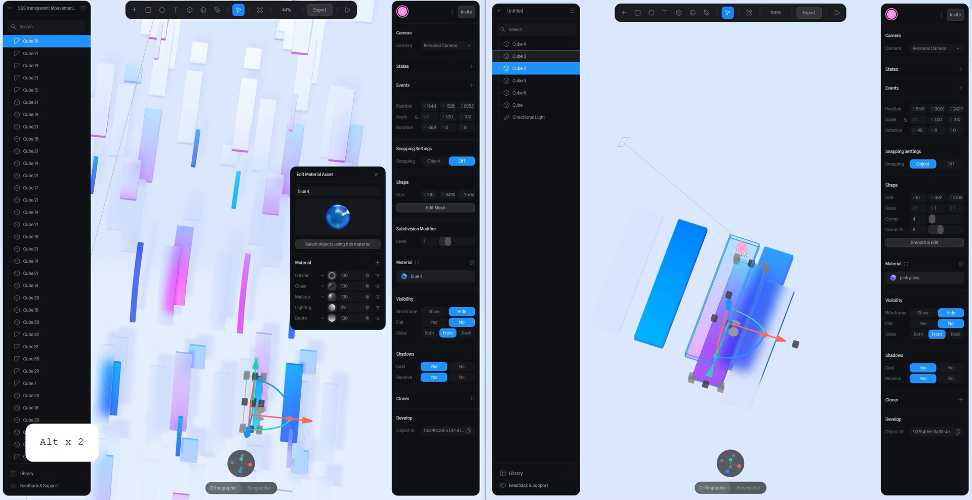
click(668, 295)
drag(692, 291, 764, 309)
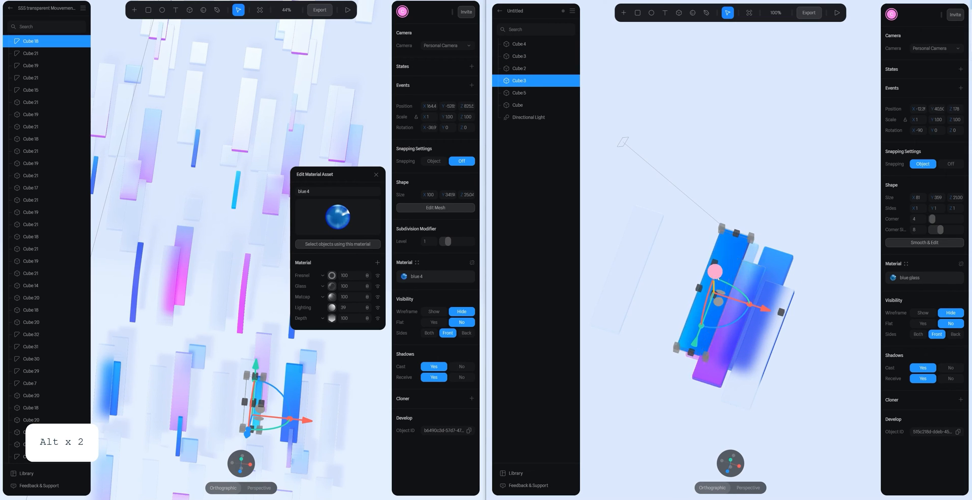
- Examine the blue glass bar's overlap from several angles and check its material layers
click(796, 249)
alt+drag(796, 249, 744, 284)
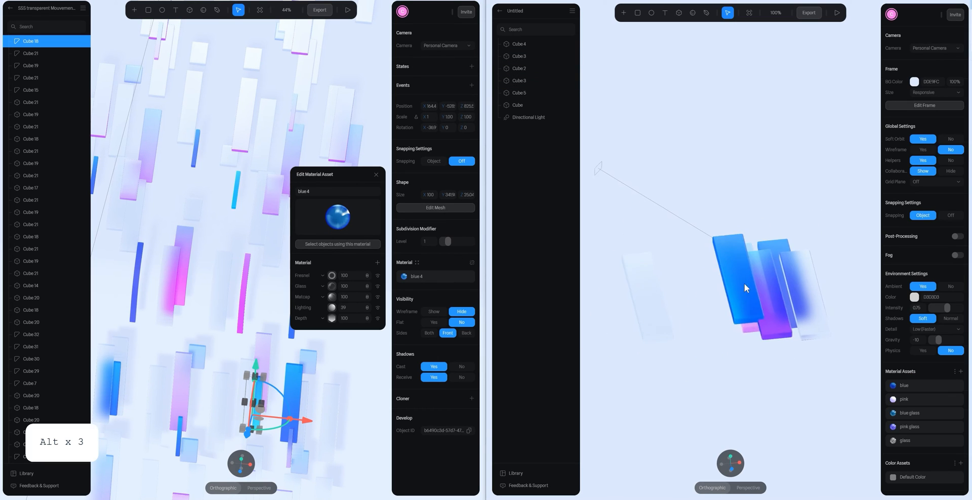
click(746, 296)
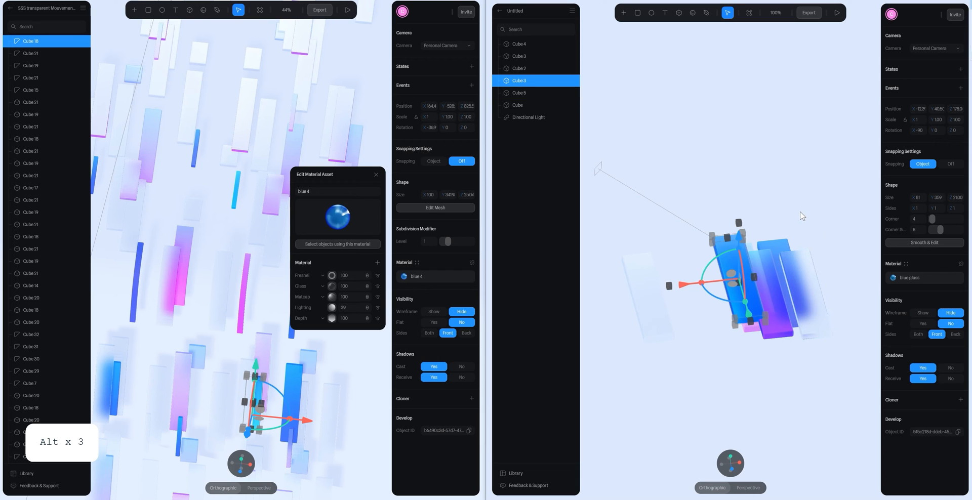
click(893, 278)
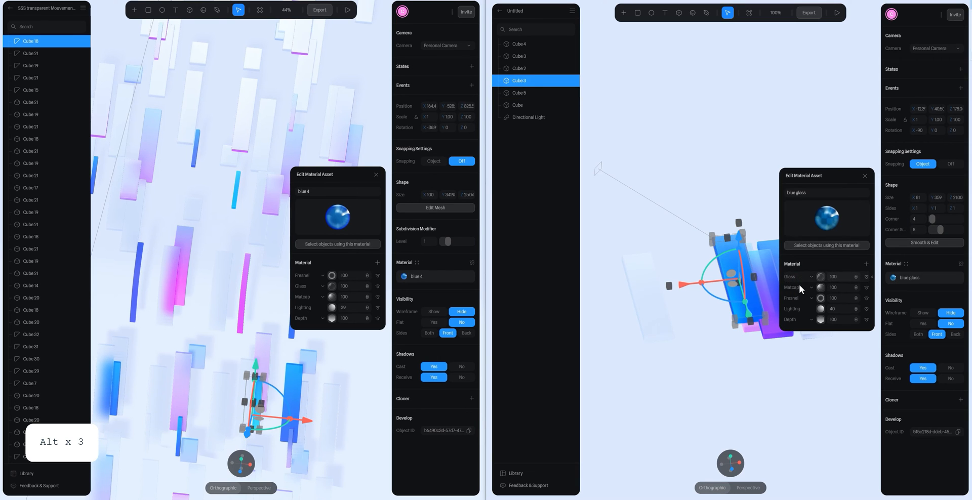
click(770, 223)
alt+drag(769, 223, 732, 238)
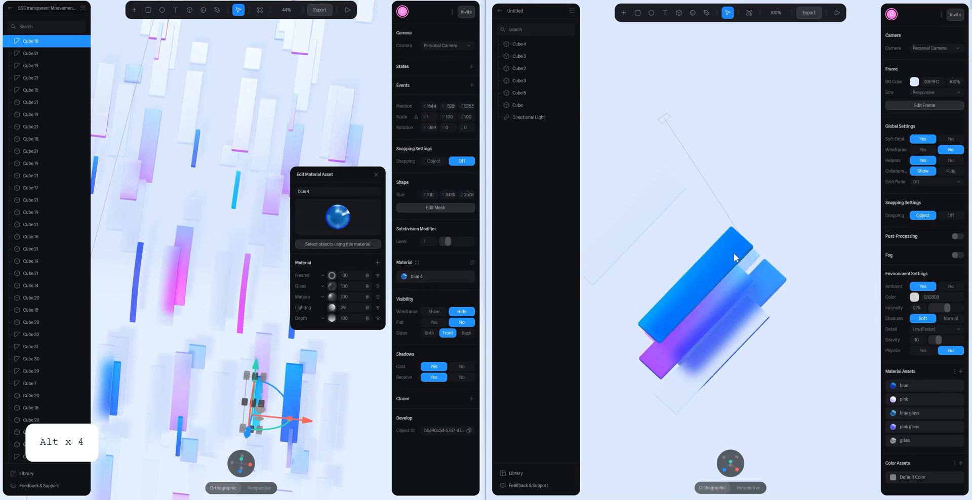
click(734, 253)
click(893, 278)
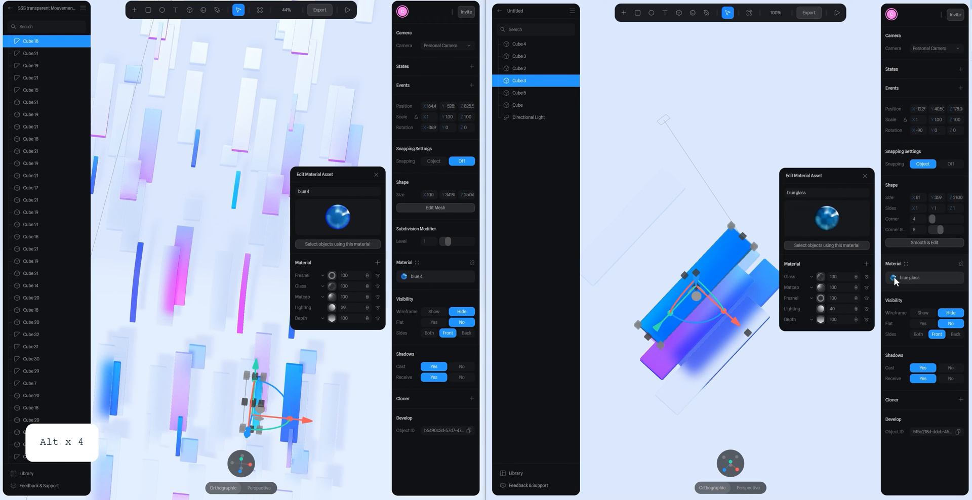
click(774, 241)
click(732, 254)
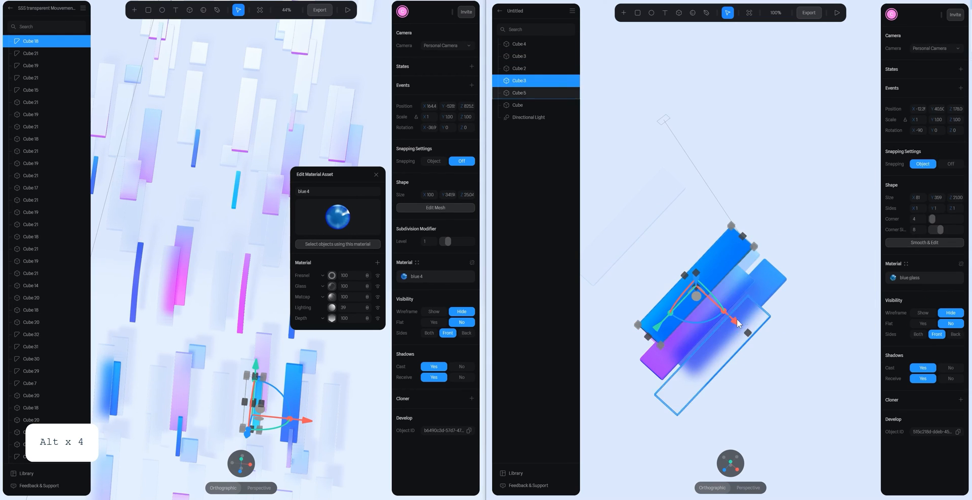
- Move the blue glass bar along X off the pink bars into the open space beside them
drag(738, 321, 709, 295)
click(785, 191)
scroll(759, 228, down, 4)
click(690, 253)
scroll(649, 241, up, 5)
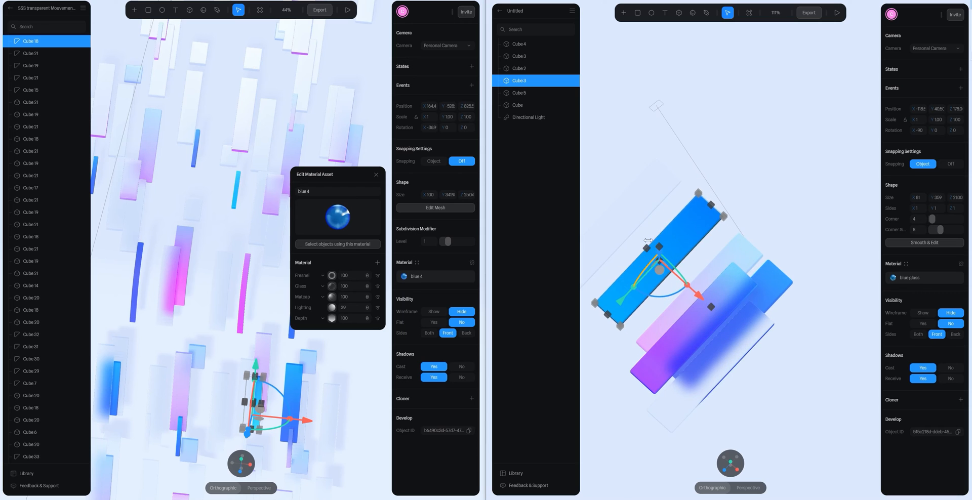
drag(647, 248, 661, 262)
key(ctrl+z)
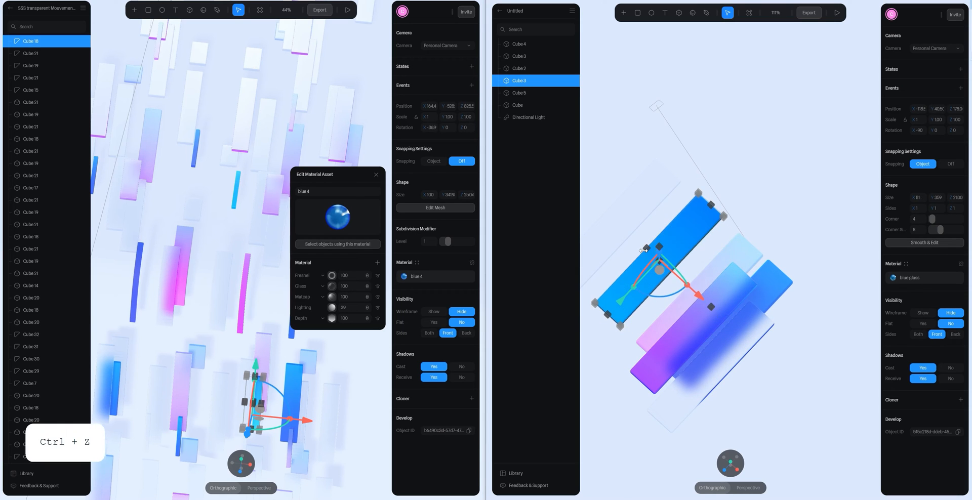
key(ctrl+z)
drag(646, 248, 661, 260)
key(ctrl+z)
- Narrow the blue glass bar to a width of about 31 by pulling in its outer long side
scroll(726, 238, up, 4)
alt+drag(796, 191, 859, 99)
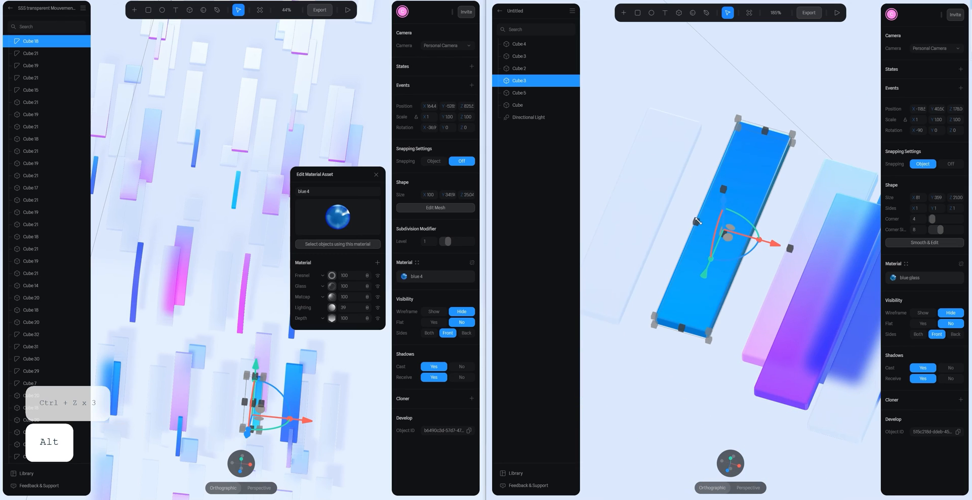
drag(694, 224, 729, 244)
- Move the narrowed blue glass bar along X until it lies over the pink glass bar
click(705, 237)
scroll(705, 236, down, 4)
scroll(730, 245, down, 4)
click(730, 246)
drag(743, 292, 753, 327)
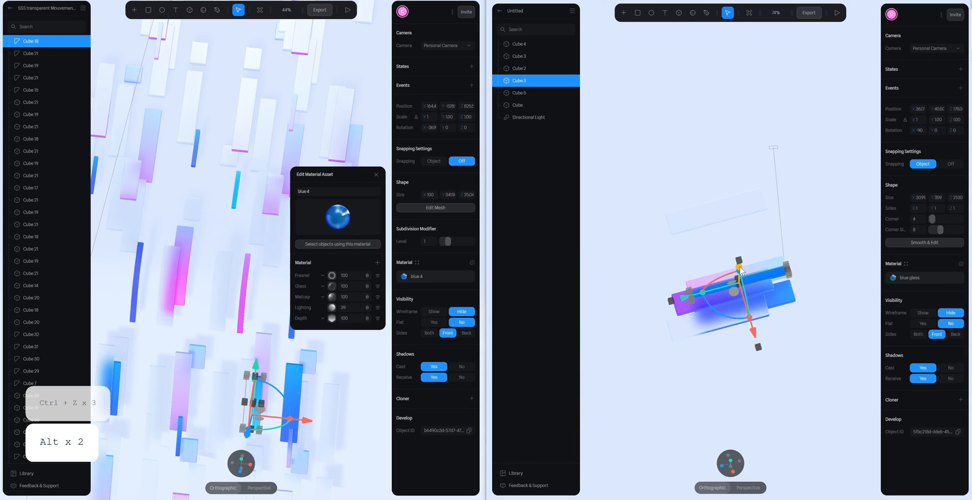
- Raise the narrow blue glass bar to a height of 51 so it sits on top of the pink glass bar
click(721, 467)
scroll(814, 194, up, 8)
key(space)
drag(838, 158, 719, 221)
scroll(765, 232, down, 3)
alt+drag(781, 247, 777, 263)
- Align the raised clear glass bar along X directly above the outermost blue bar
click(731, 464)
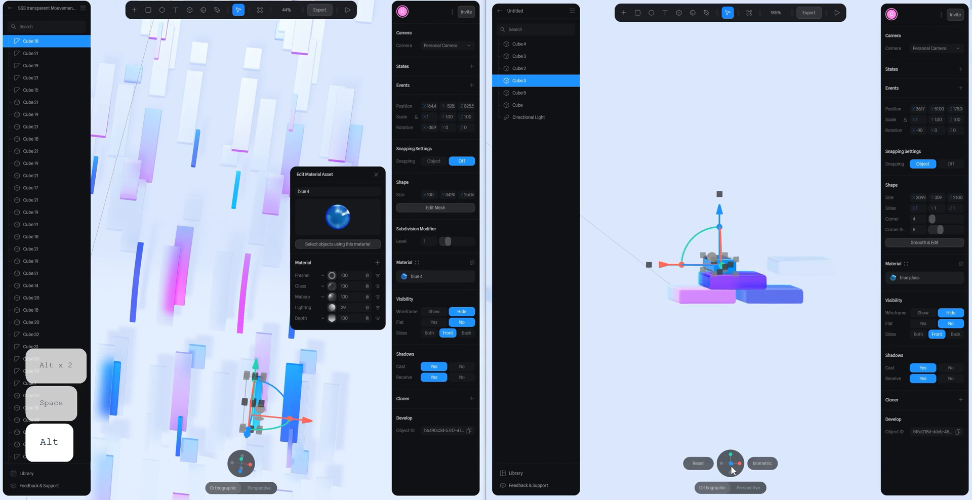
click(803, 265)
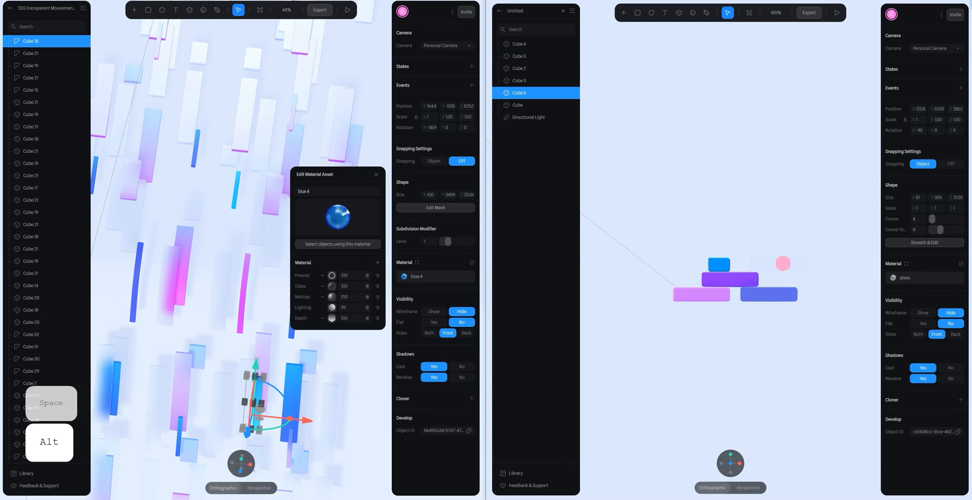
- Duplicate the pink glass bar together with the pale pink bar and move the copies along X past the standalone clear glass bar
click(801, 341)
alt+drag(801, 341, 777, 373)
scroll(775, 372, down, 5)
click(701, 263)
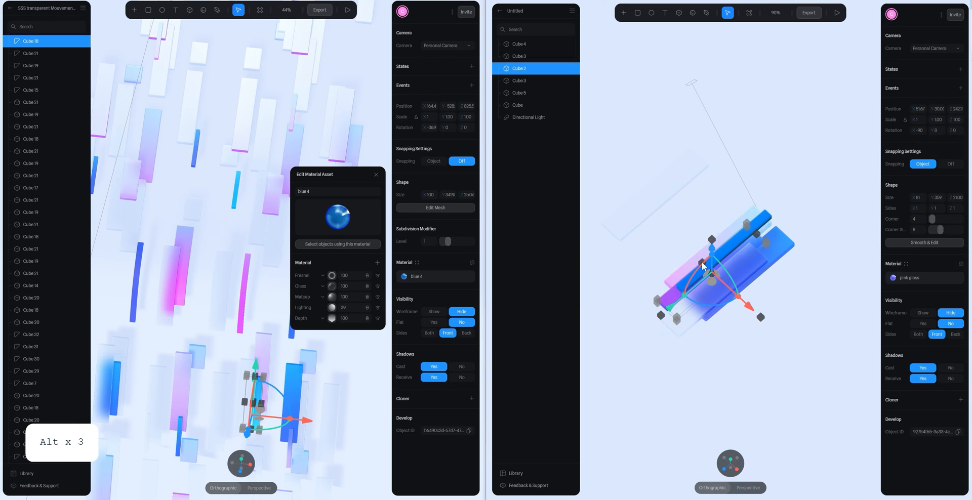
shift+click(701, 262)
key(ctrl+d)
drag(701, 263, 628, 242)
click(716, 185)
key(space)
drag(716, 185, 763, 191)
- Assign the glass material to the original pale pink bar beneath the stack
click(775, 244)
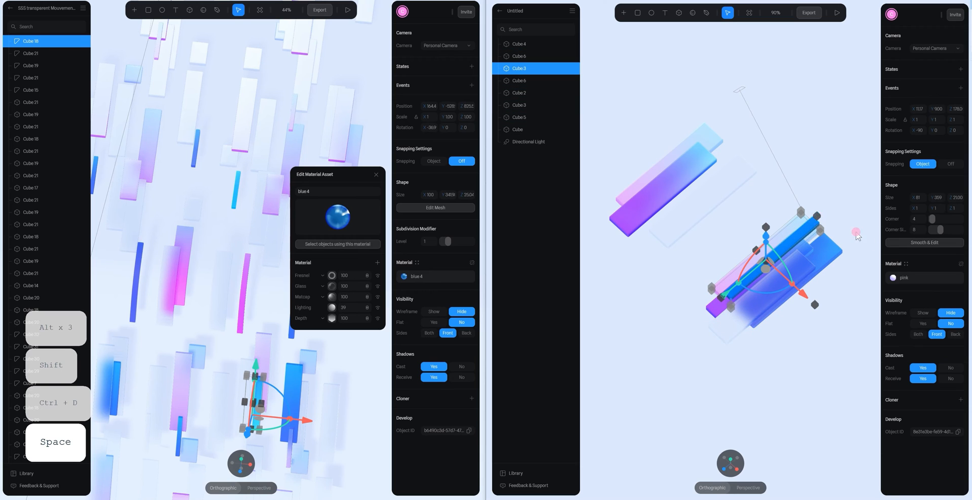
click(906, 264)
click(869, 125)
click(830, 184)
- Move the narrow blue glass bar over the outermost blue bar and shift it lengthwise past the bar's lower end
click(735, 289)
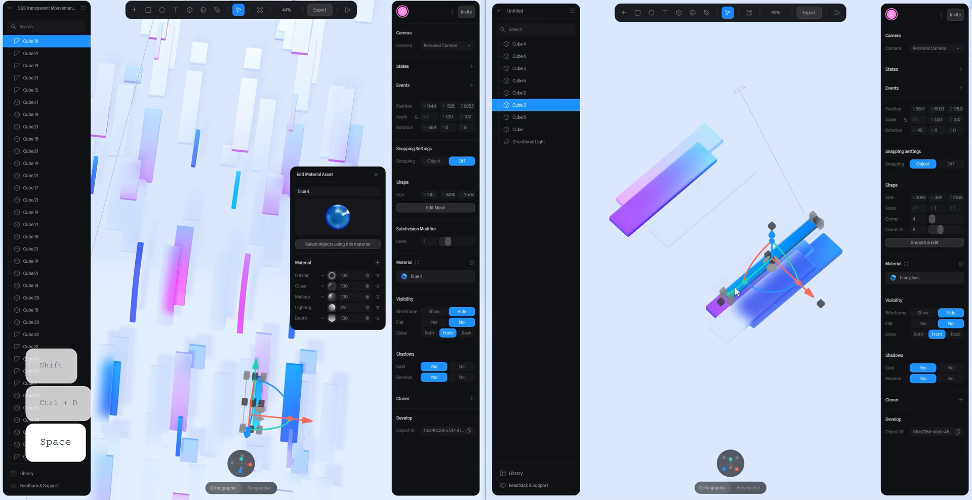
mouse_move(734, 287)
mouse_down()
mouse_move(706, 299)
mouse_move(727, 303)
mouse_up()
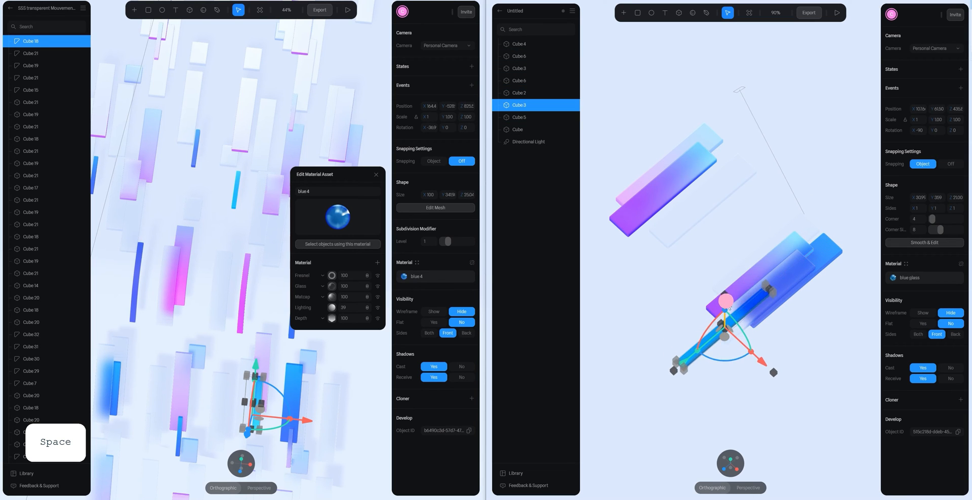
- Move the original pink glass bar along X away from the outermost blue bar, clear of the glass bar
click(860, 322)
alt+drag(860, 322, 871, 335)
click(769, 265)
drag(798, 310, 769, 287)
- Assign the glass material to the copied pink glass bar that overlaps the pale pink copy
click(687, 177)
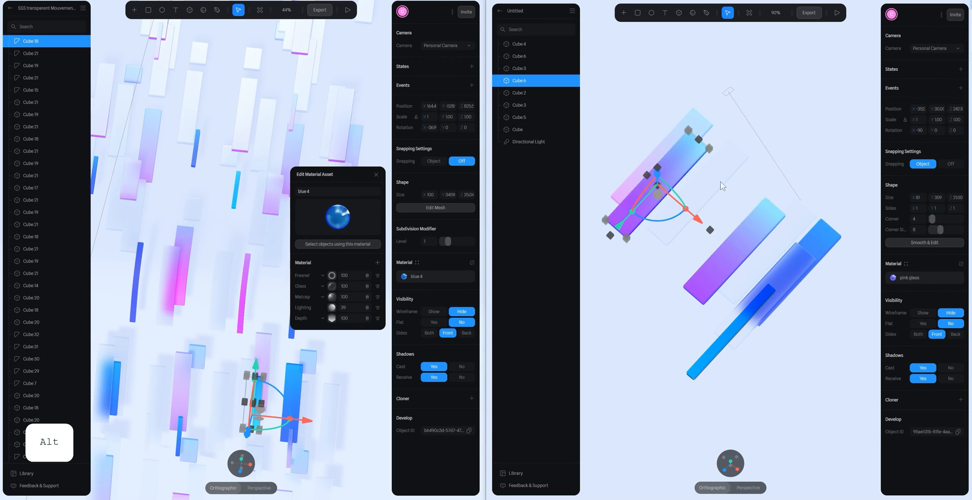
click(766, 128)
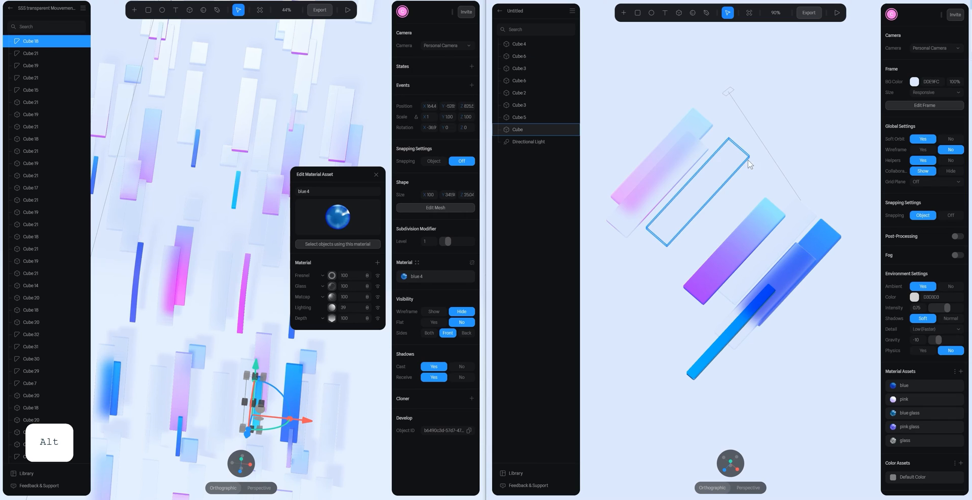
drag(808, 169, 808, 206)
scroll(808, 206, down, 3)
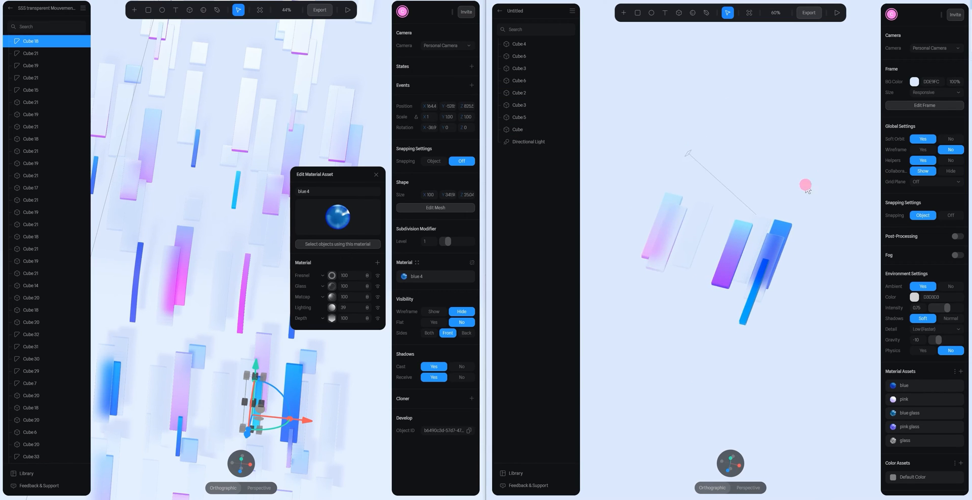
- Shorten the standalone clear glass bar to about half its length
click(723, 192)
drag(717, 192, 696, 233)
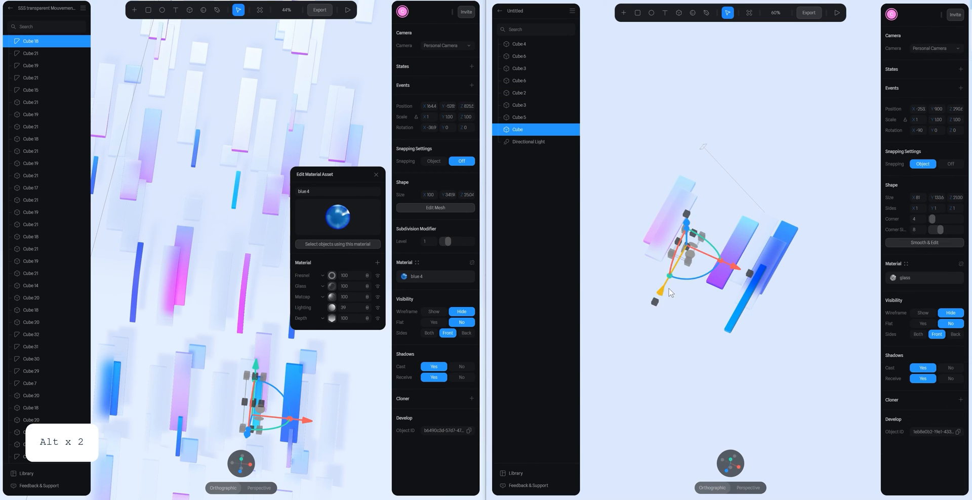
- Slide the shortened bar lengthwise below the pale pink group and assign it the blue material
drag(663, 290, 644, 329)
click(774, 126)
scroll(768, 218, up, 3)
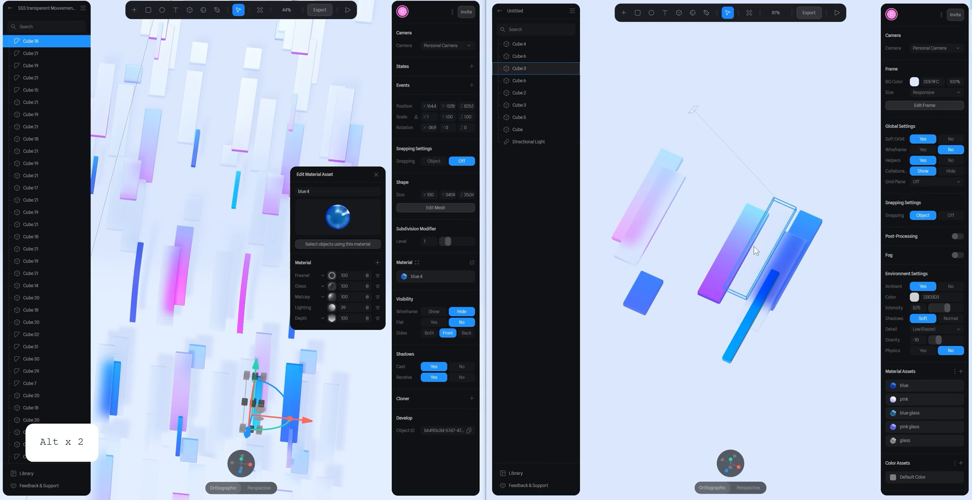
- Move the original pink glass bar along X farther from the blue bars, toward the pale pink group
click(746, 242)
drag(778, 277, 746, 269)
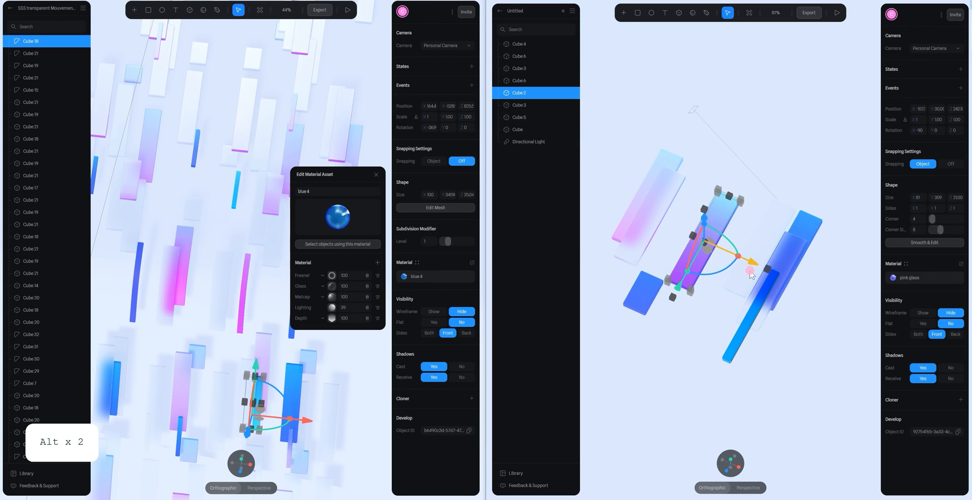
- Duplicate the outermost blue bar and move the copy along X so it partly underlies the pink glass bar
click(777, 190)
alt+drag(777, 190, 817, 137)
click(731, 463)
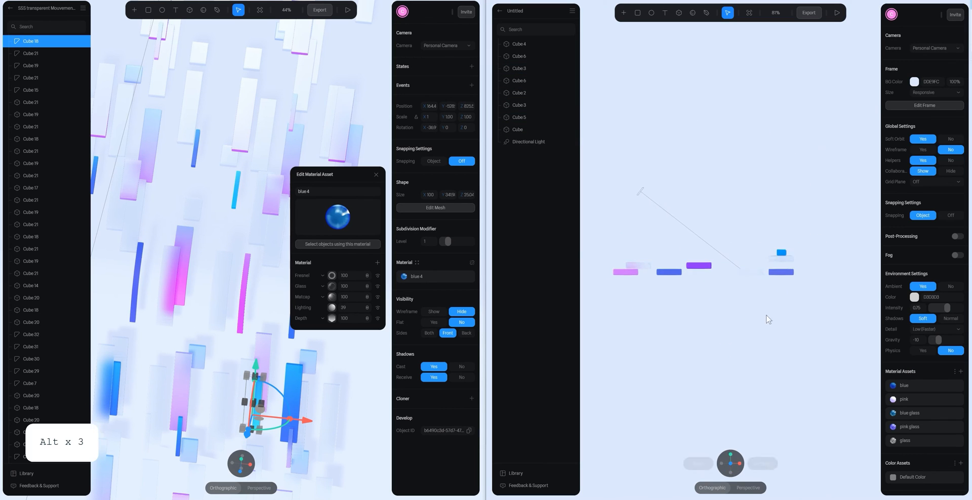
click(781, 273)
key(ctrl+d)
drag(830, 274, 777, 392)
click(814, 278)
scroll(769, 253, down, 3)
- Select the short blue block, the pink glass bar and the copied blue bar, and shift them lengthwise toward their lower ends
click(667, 260)
shift+click(727, 224)
shift+click(760, 210)
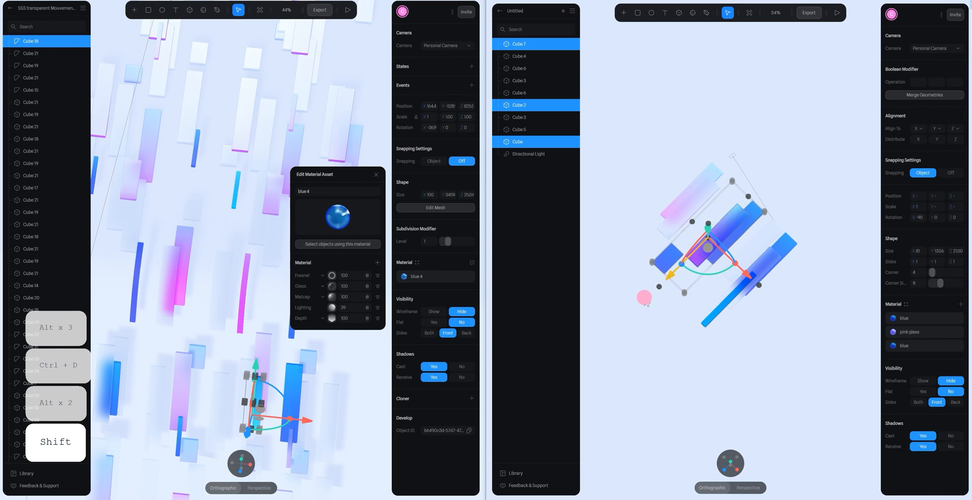
click(713, 212)
drag(666, 278, 729, 215)
- Duplicate the short blue block, move the copy beyond the pink glass bar's upper end and assign it the glass material
click(640, 285)
key(ctrl+d)
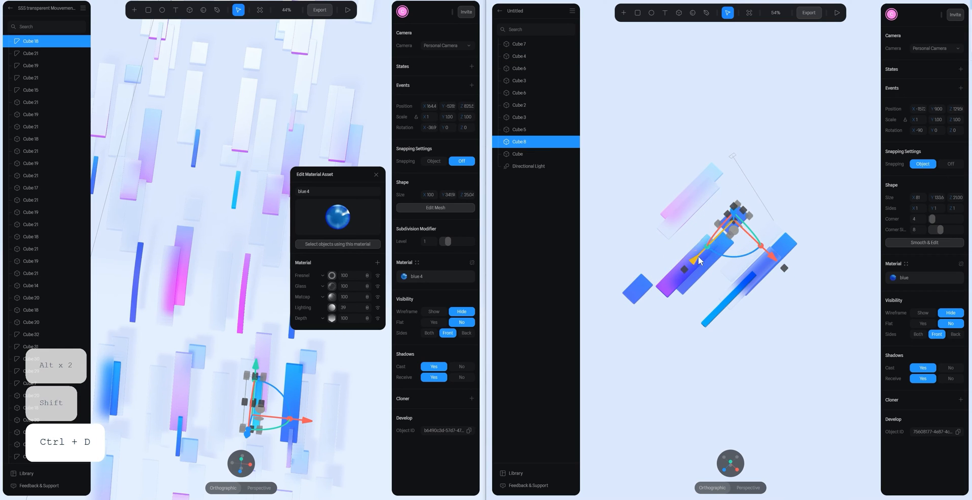
click(774, 247)
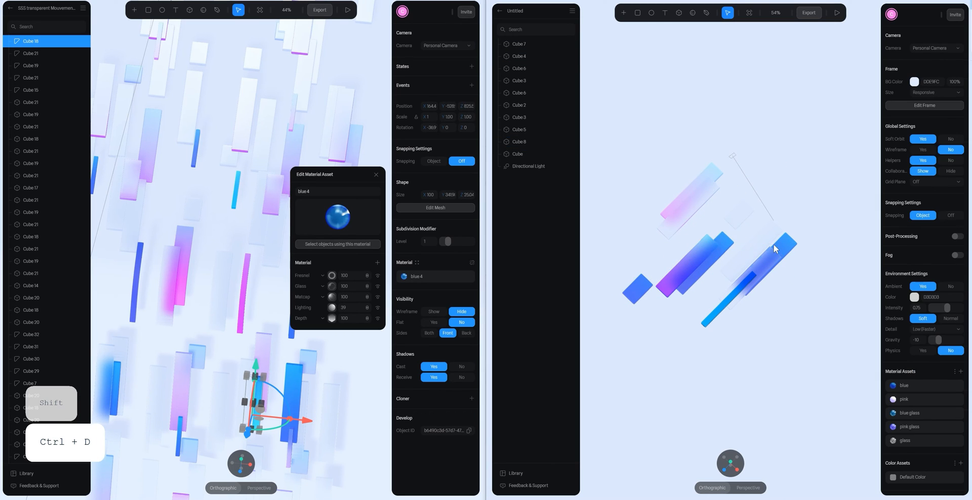
- Duplicate the narrow blue glass bar and move the copy along X to the clear glass bar by the pale pink copy
click(751, 284)
key(ctrl+d)
drag(719, 309, 686, 292)
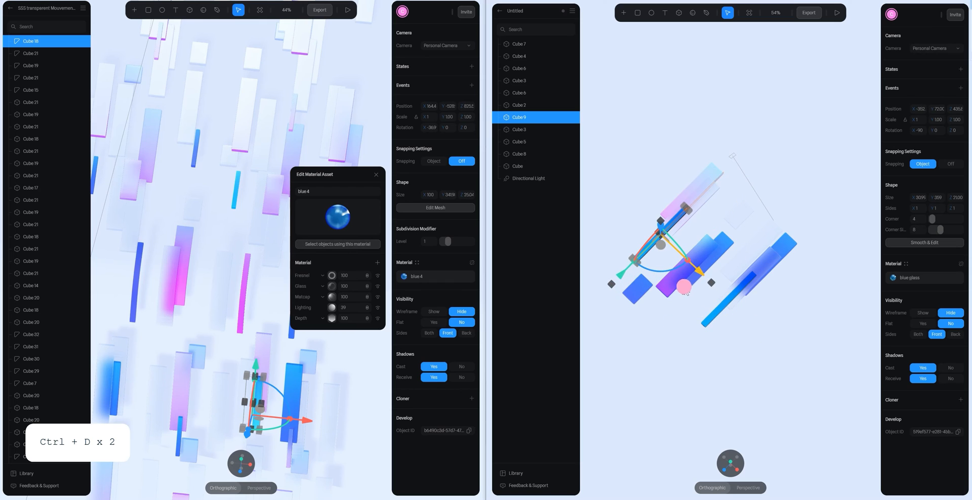
click(790, 147)
- Shift the narrow blue glass copy and the neighbouring clear glass bar together lengthwise toward their lower ends
shift+click(703, 199)
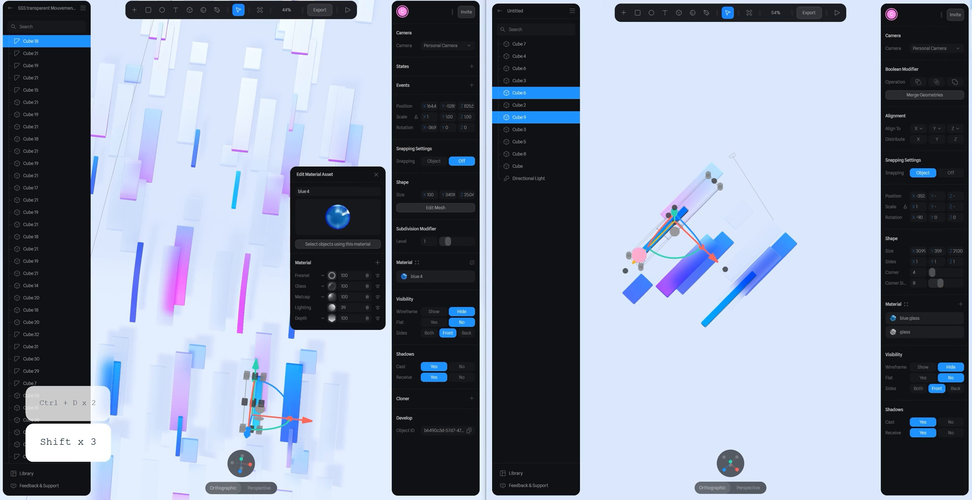
drag(642, 254, 624, 272)
- Shorten the pale pink copy by pulling in its upper end
click(653, 199)
click(699, 183)
drag(715, 169, 702, 181)
click(837, 209)
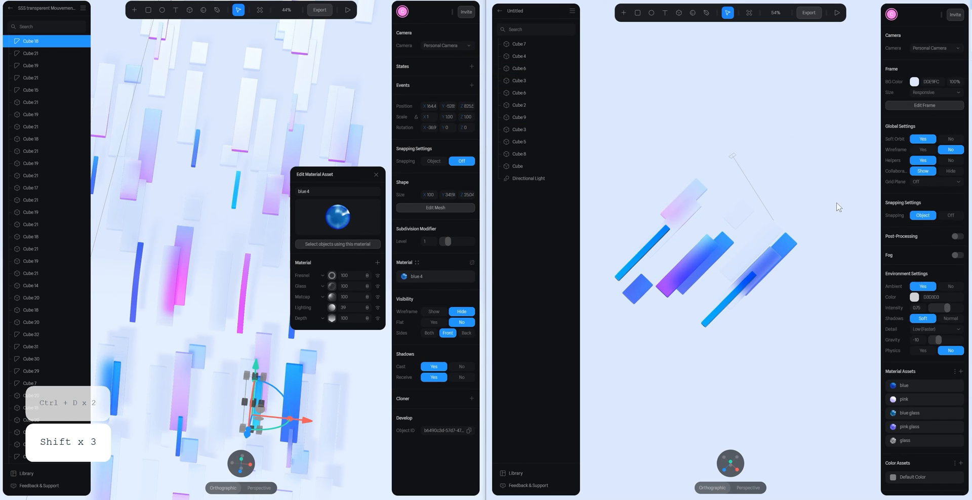
- Duplicate the entire set of bars together with its directional light and move the copy along X beside the original
alt+drag(838, 209, 620, 349)
key(ctrl+d)
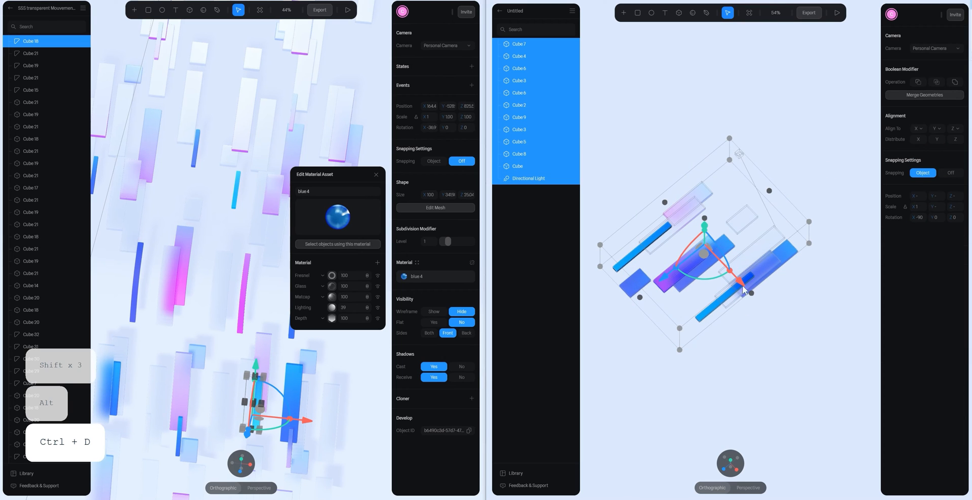
drag(825, 350, 844, 367)
click(770, 211)
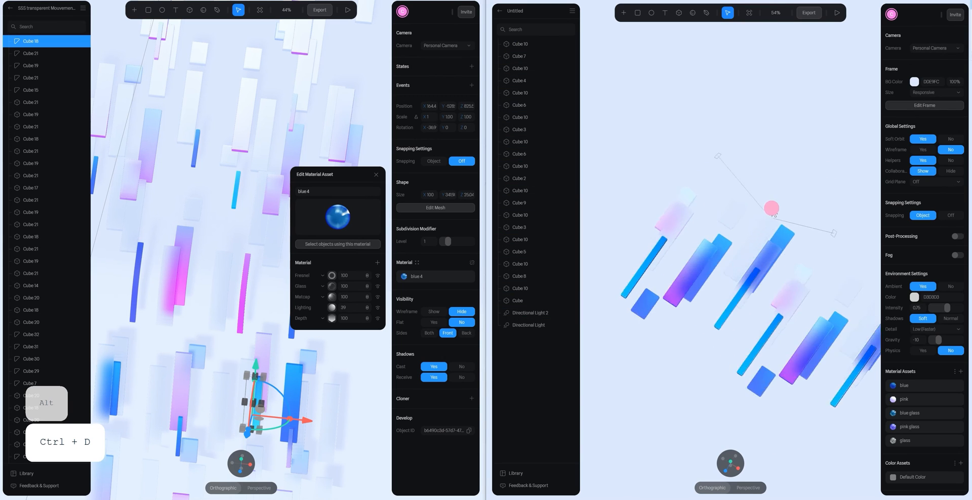
alt+drag(770, 211, 820, 202)
key(space)
drag(816, 162, 750, 137)
- Slide the clear glass bar beside the last blue bar of the copied set lengthwise toward its lower end
click(823, 216)
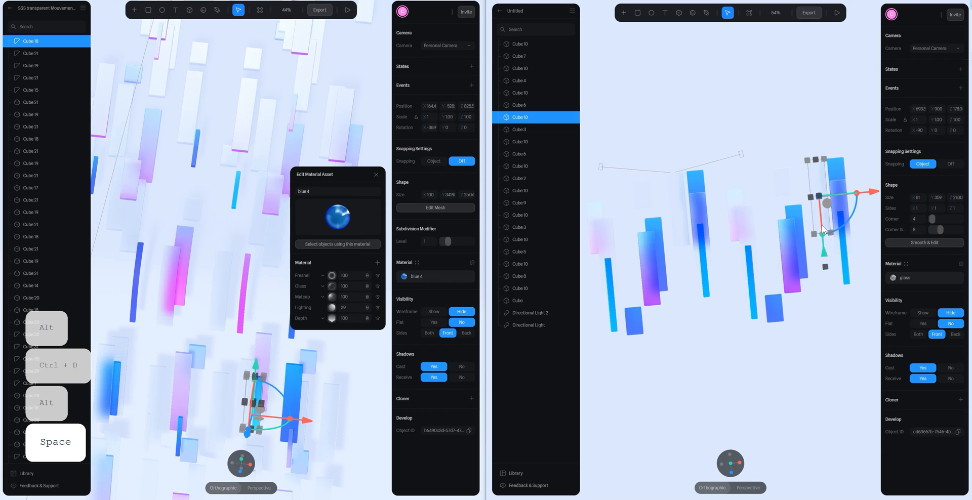
drag(824, 252, 829, 335)
click(836, 174)
key(space)
mouse_move(863, 196)
mouse_down()
mouse_move(827, 200)
mouse_move(855, 199)
mouse_up()
- Assign the pink material to the narrow blue glass bar beside the last blue bar of the copied set
click(835, 255)
click(807, 267)
click(906, 263)
click(863, 83)
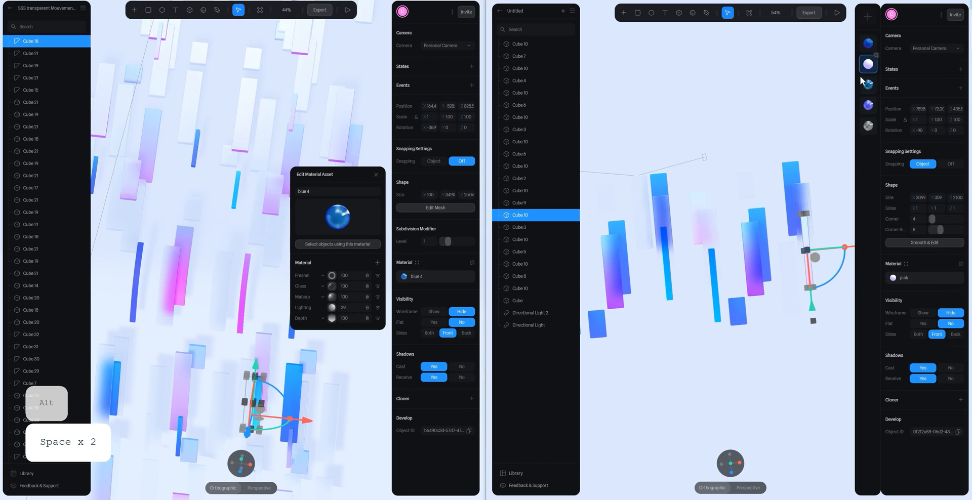
click(818, 139)
- Assign the glass material to the pink glass bar overlapping the blue bar in the copied set
click(762, 245)
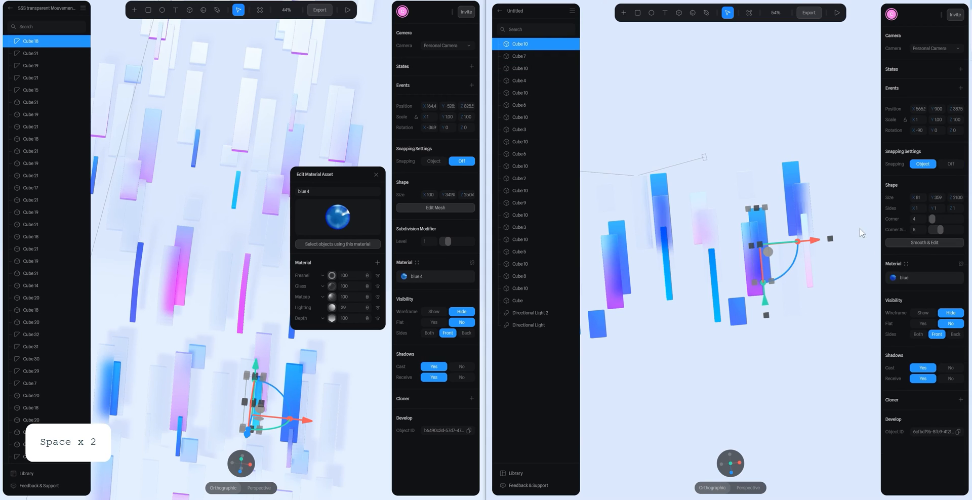
click(751, 278)
click(906, 263)
click(867, 131)
click(805, 124)
- Shift the overlapping blue and pink glass column and the middle columns along X, closer to the first narrow bar
key(space)
drag(744, 108, 795, 76)
scroll(768, 152, down, 3)
drag(674, 196, 737, 217)
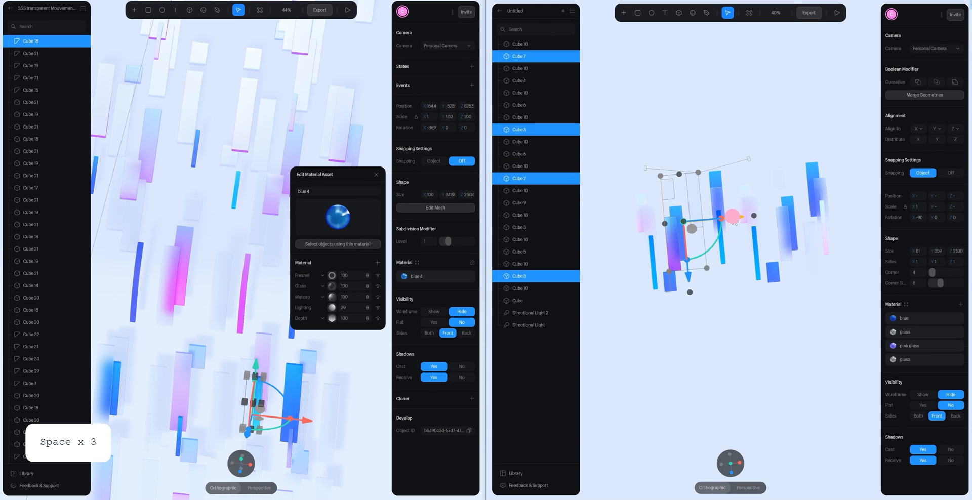
click(711, 162)
drag(711, 161, 753, 261)
shift+click(785, 219)
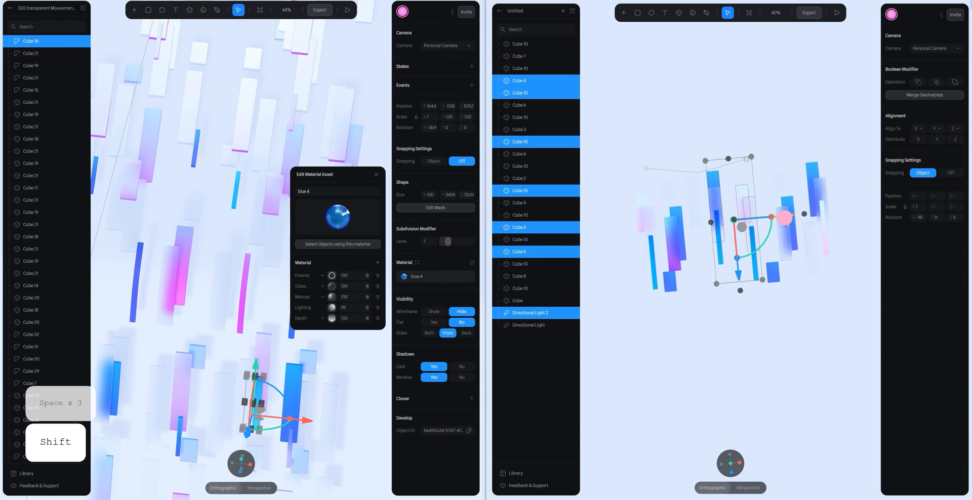
click(721, 226)
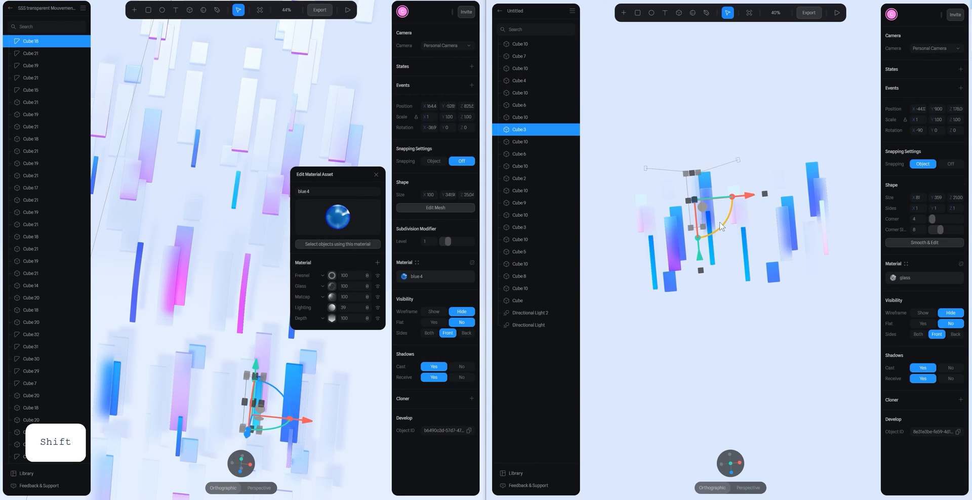
drag(780, 201, 787, 201)
- Examine the layering and spacing of the bars from a low angle and from above
click(782, 131)
scroll(775, 123, up, 5)
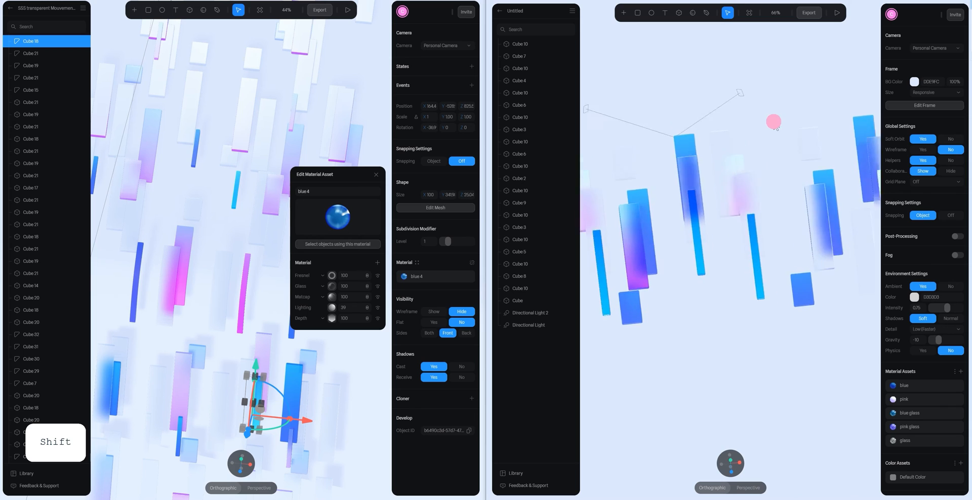
alt+drag(775, 121, 762, 31)
click(730, 257)
drag(729, 199, 729, 197)
click(787, 215)
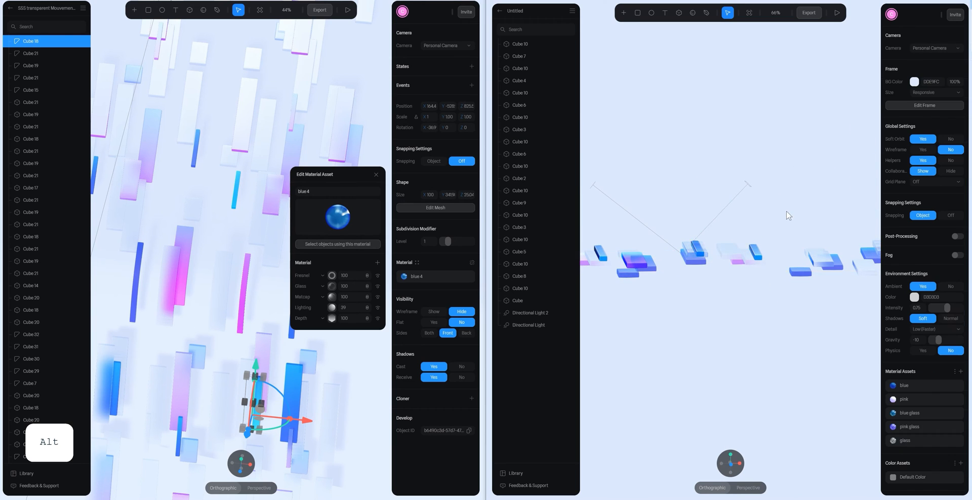
alt+drag(786, 215, 773, 256)
scroll(723, 189, down, 4)
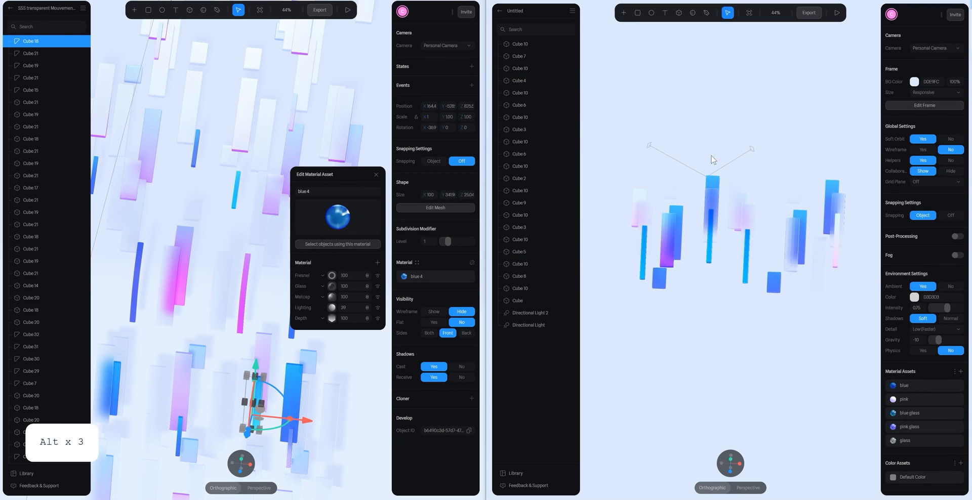
- Shift the last columns of the copied set along X toward the rest of the bars
click(711, 205)
drag(702, 161, 770, 232)
drag(767, 163, 853, 306)
drag(863, 237, 845, 237)
click(840, 308)
- Duplicate the whole arrangement and move the copy lengthwise to form a second row beyond the bars' lower ends
scroll(815, 270, down, 2)
drag(644, 152, 824, 307)
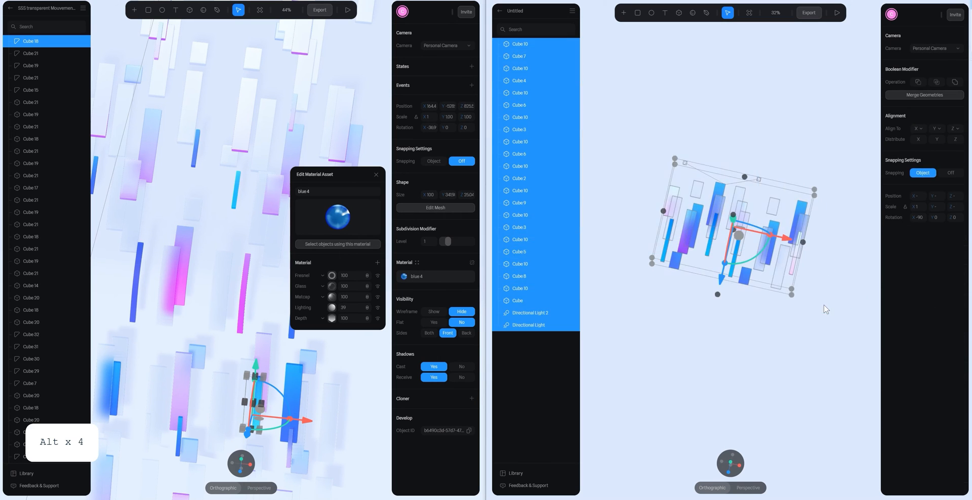
key(ctrl+d)
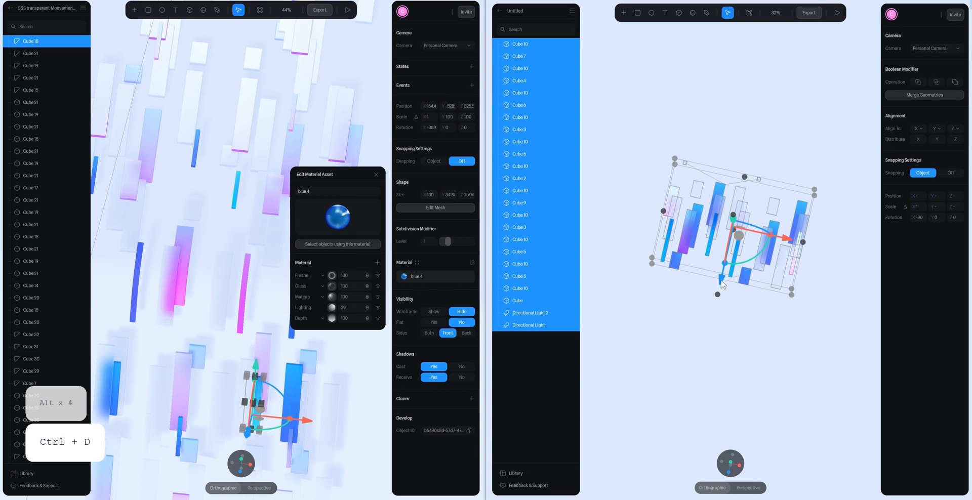
drag(721, 285, 694, 357)
click(820, 313)
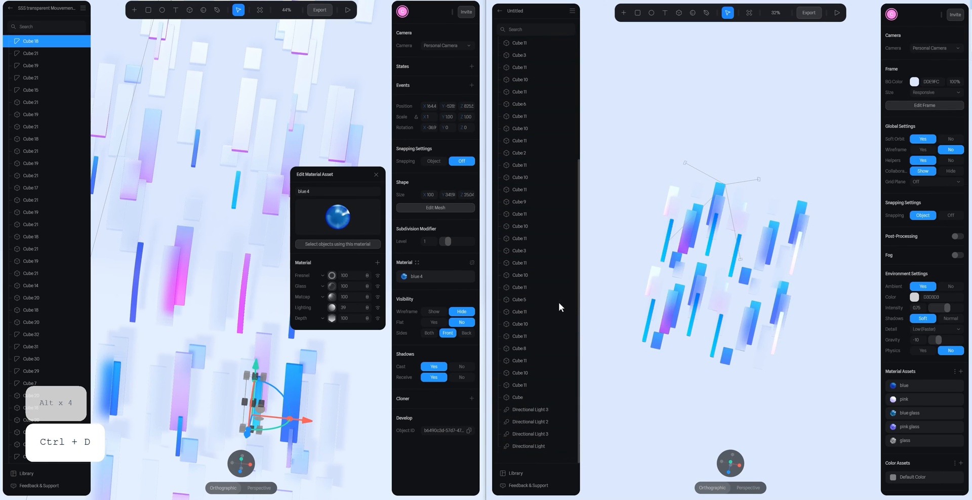
- Delete the duplicated directional lights, keeping only the original Directional Light
click(538, 409)
ctrl+click(538, 421)
ctrl+click(538, 434)
key(Delete)
click(792, 198)
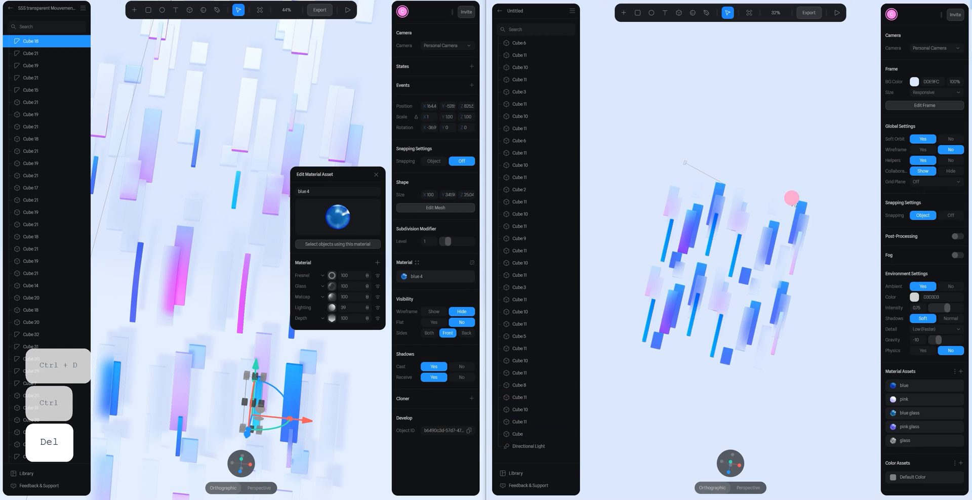
- Set the intensity of the remaining directional light to 0.7
alt+drag(793, 202, 784, 190)
click(528, 446)
text(1)
key(BackSpace)
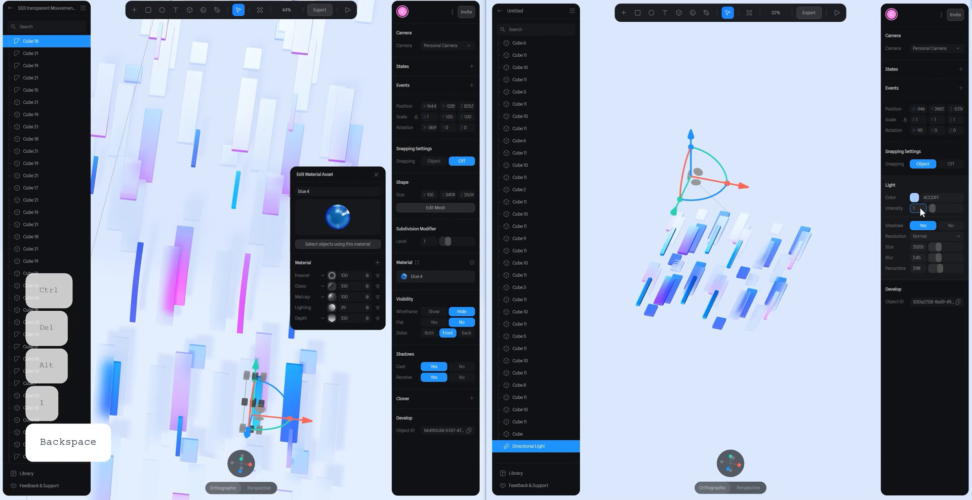
text(0.7)
key(Return)
click(759, 118)
alt+drag(759, 118, 766, 187)
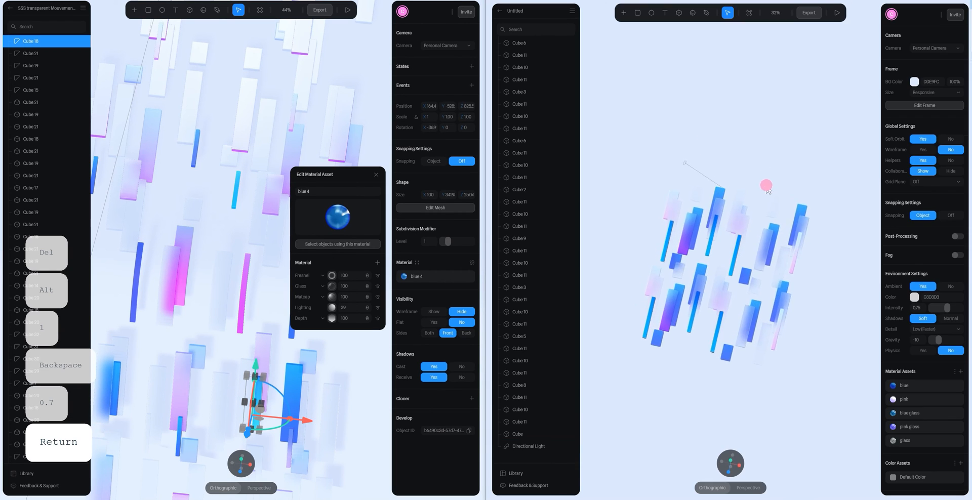
- Examine the two-row arrangement from the front, the side and oblique angles to check the overlaps and layer heights
scroll(708, 238, up, 4)
click(651, 288)
click(730, 469)
key(space)
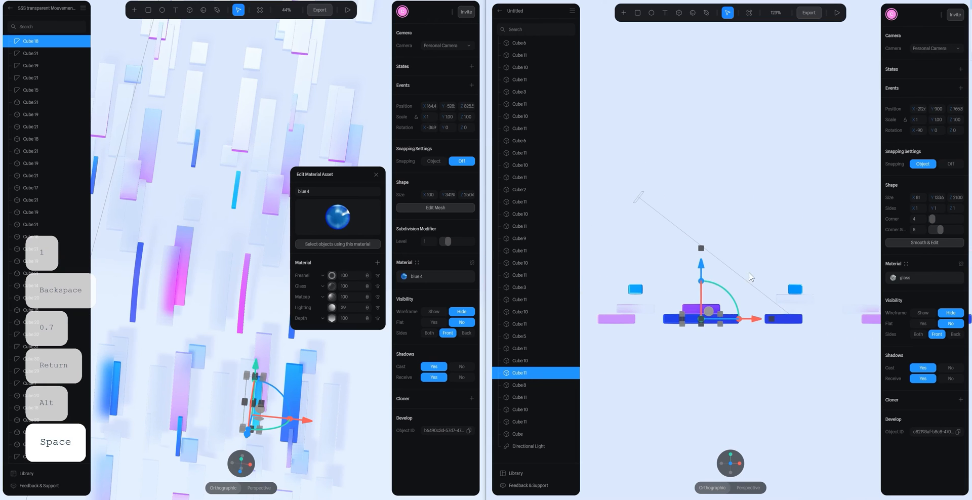
click(757, 242)
alt+drag(757, 243, 729, 255)
scroll(769, 218, down, 6)
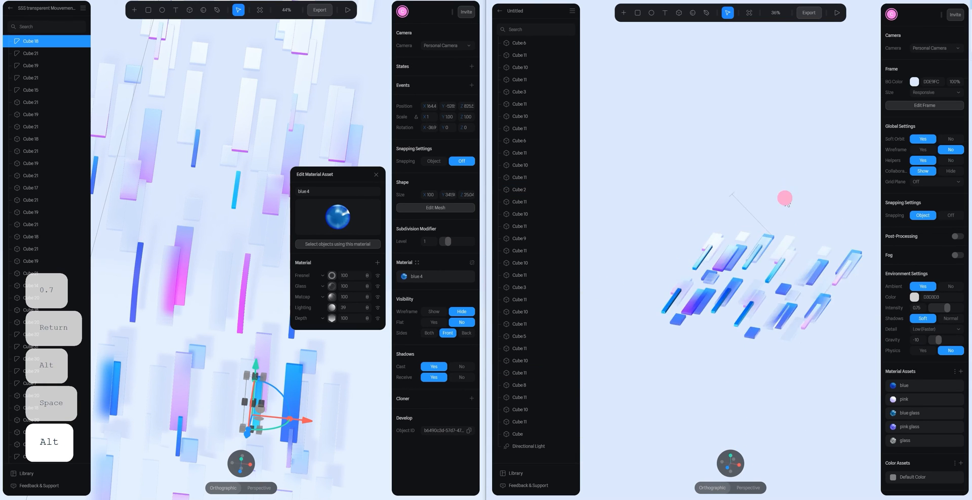
mouse_move(785, 201)
alt+mouse_down()
mouse_move(766, 227)
mouse_move(779, 202)
alt+mouse_up()
right_drag(805, 182, 798, 120)
scroll(793, 204, up, 5)
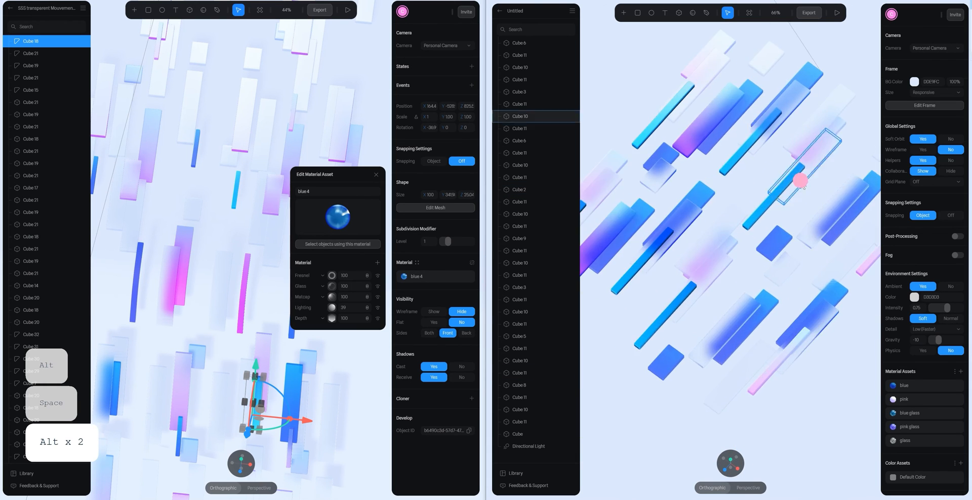
alt+drag(801, 183, 812, 161)
alt+drag(747, 171, 688, 177)
scroll(790, 252, down, 4)
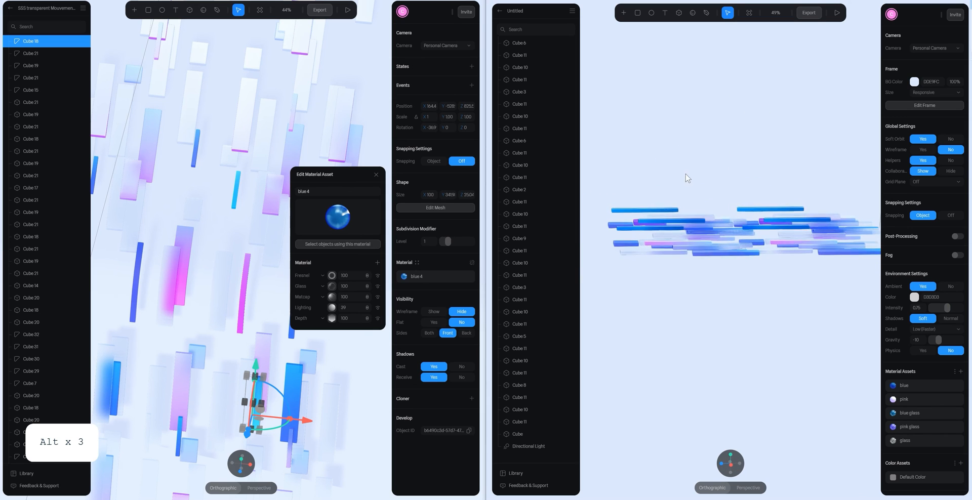
alt+drag(738, 219, 737, 199)
mouse_move(732, 461)
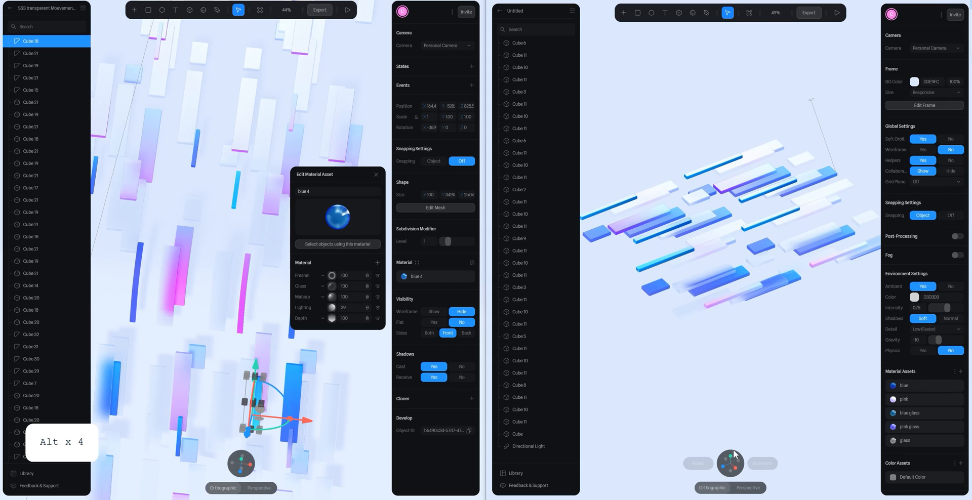
- Duplicate all bars without the directional light and move the copies lengthwise beyond the second row
scroll(780, 283, down, 5)
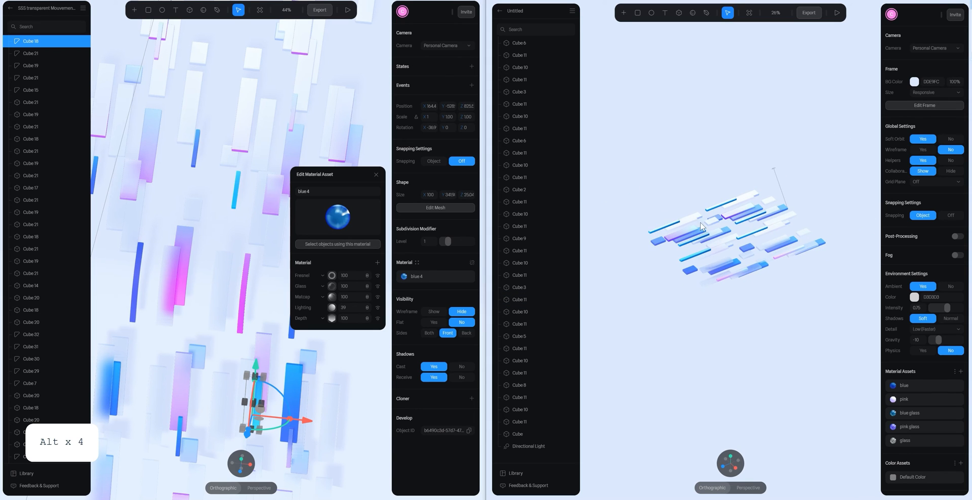
alt+drag(702, 226, 770, 219)
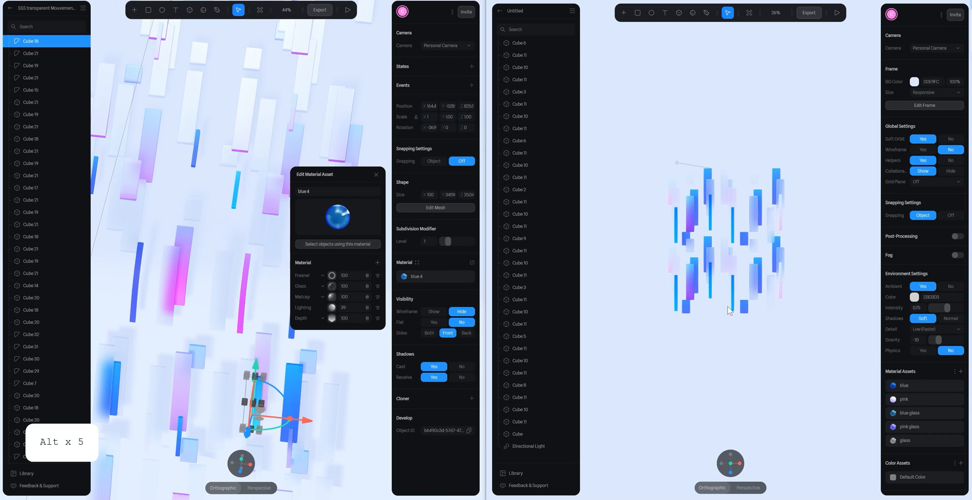
drag(633, 137, 800, 319)
ctrl+click(544, 448)
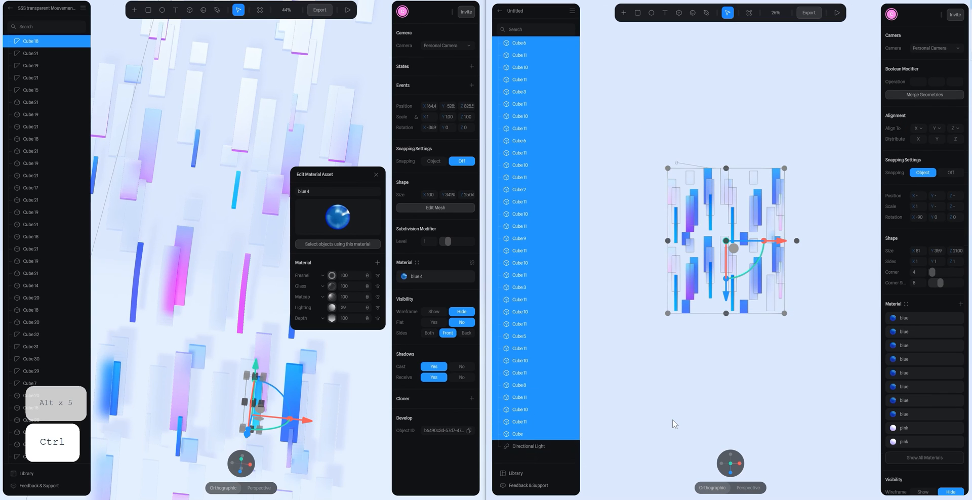
key(ctrl+d)
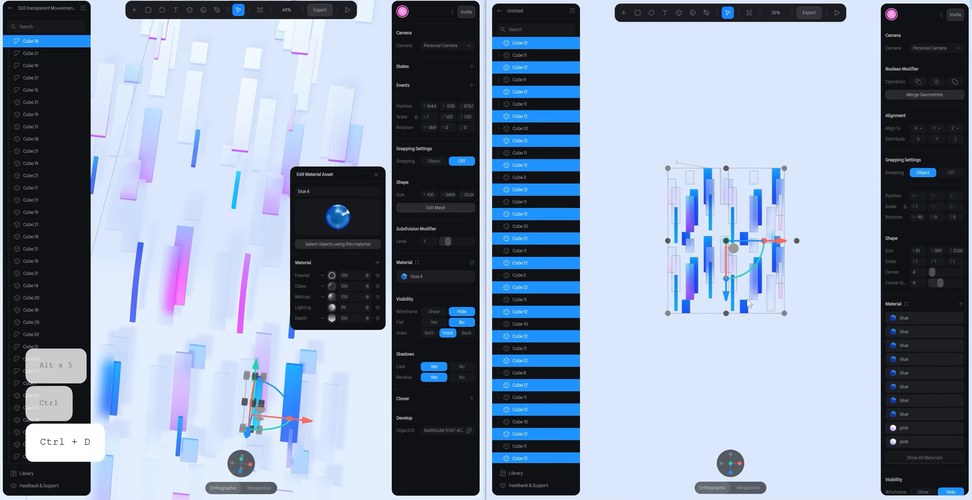
drag(726, 299, 729, 452)
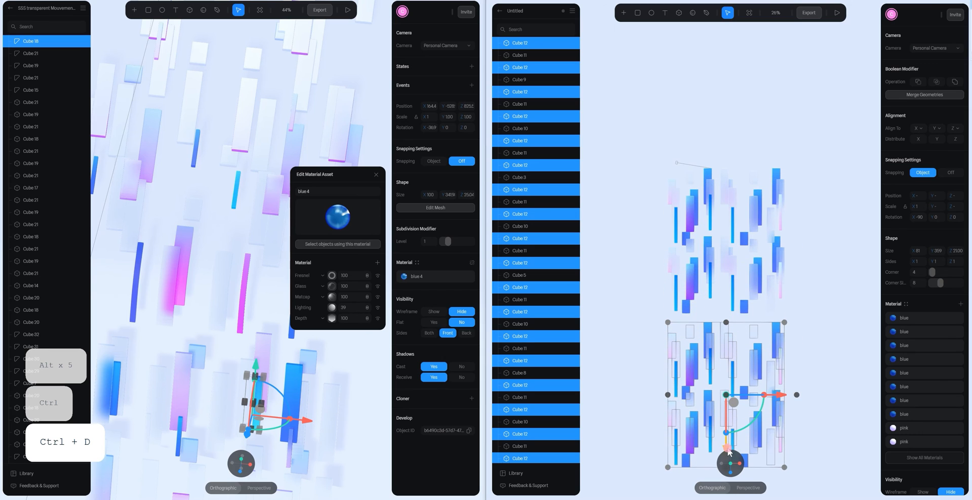
- Group the duplicated bars, and group the original bars separately, leaving out the directional light
key(ctrl)
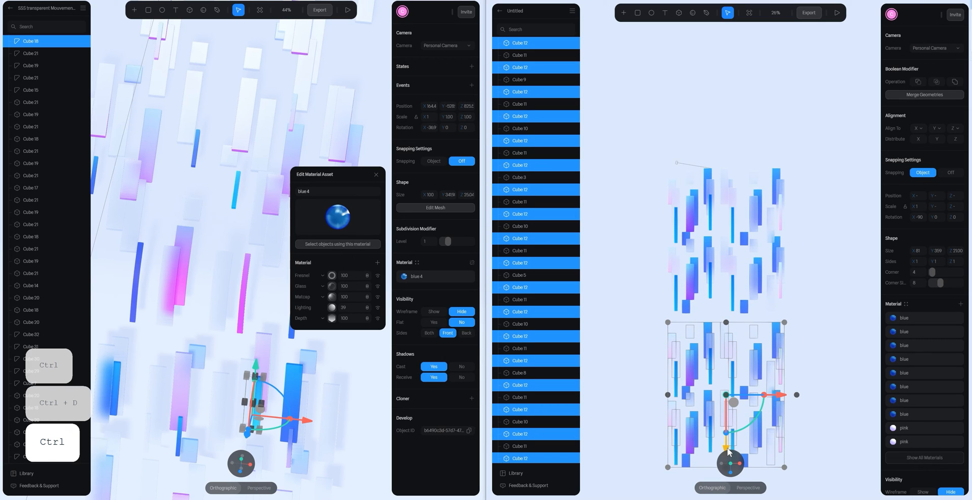
key(ctrl+g)
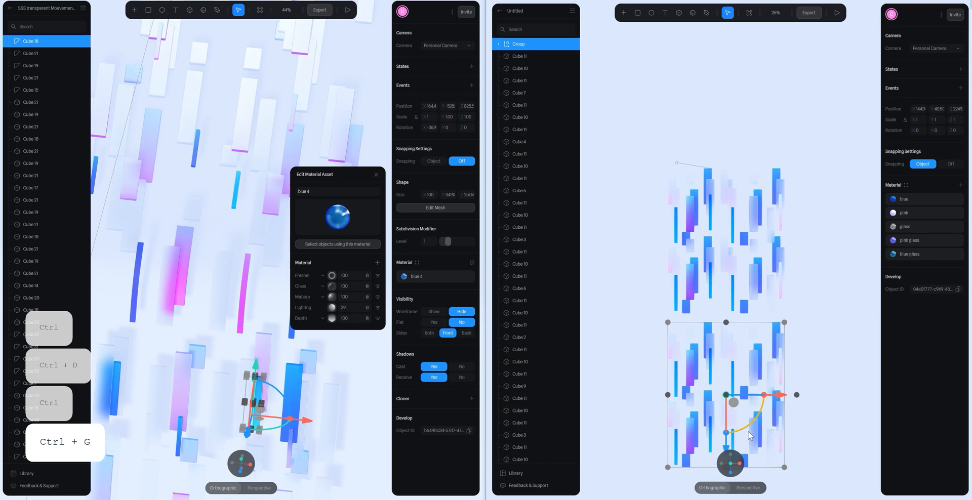
drag(665, 138, 835, 318)
ctrl+click(528, 458)
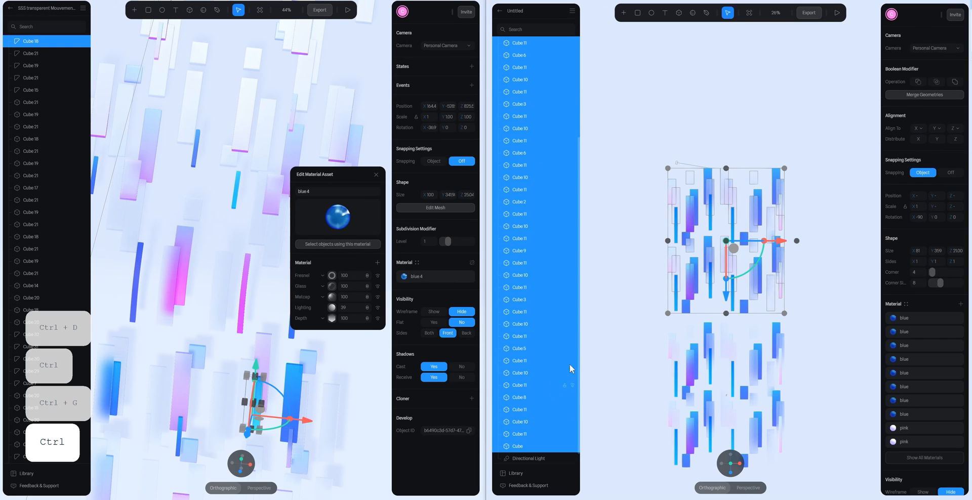
key(ctrl+g)
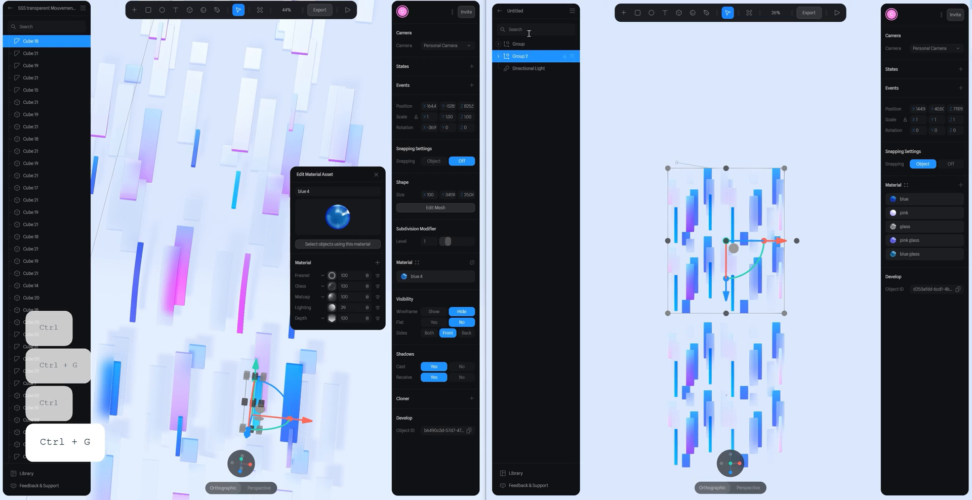
- From the side view, rotate the group of duplicated bars about the X axis to tilt it against the original group
click(740, 464)
key(space)
drag(692, 276, 805, 286)
click(703, 251)
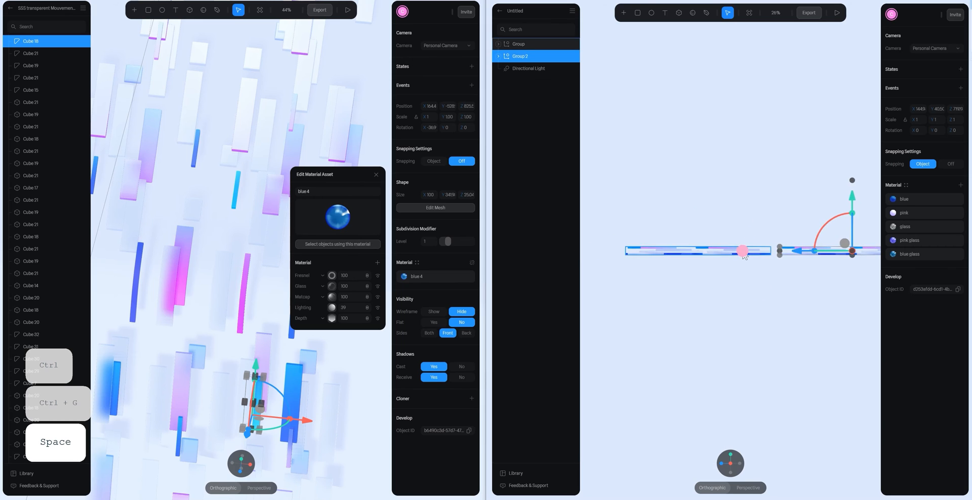
drag(681, 223, 640, 317)
click(765, 305)
alt+drag(749, 218, 803, 235)
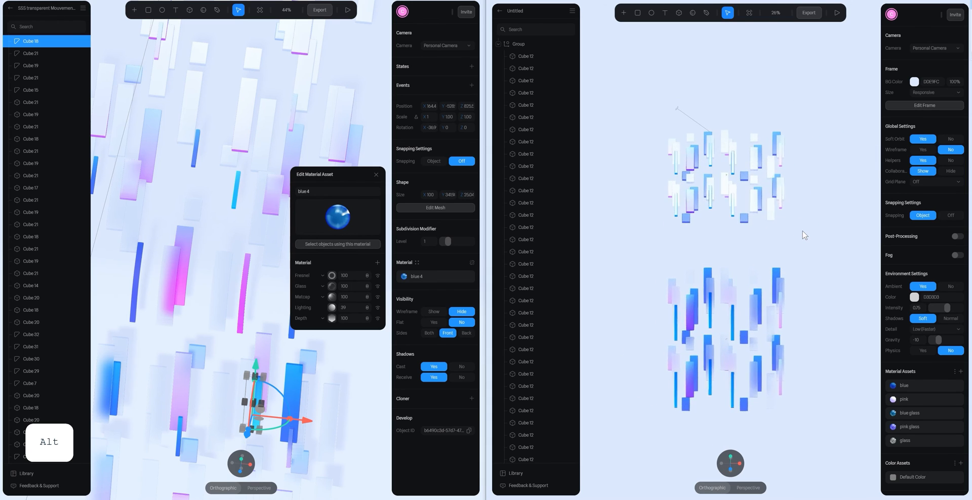
alt+scroll(802, 235, up, 6)
alt+scroll(805, 242, down, 4)
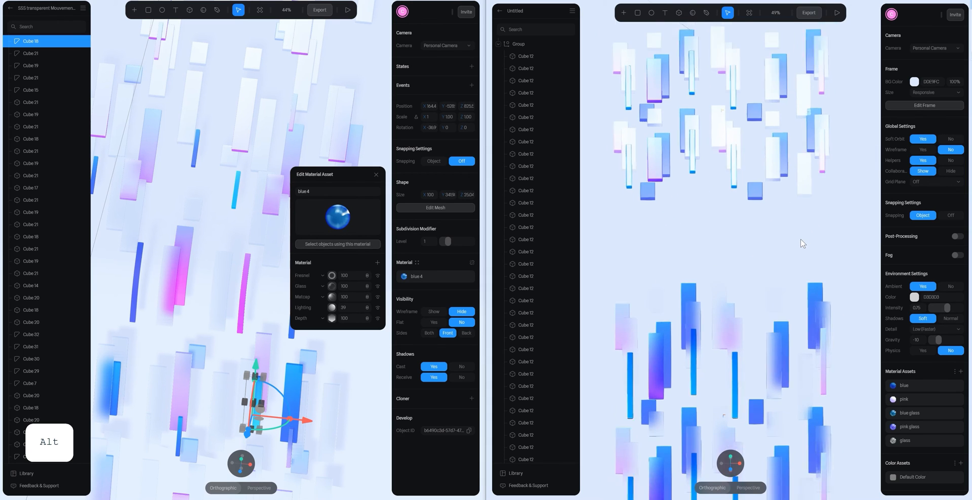
alt+scroll(256, 202, down, 10)
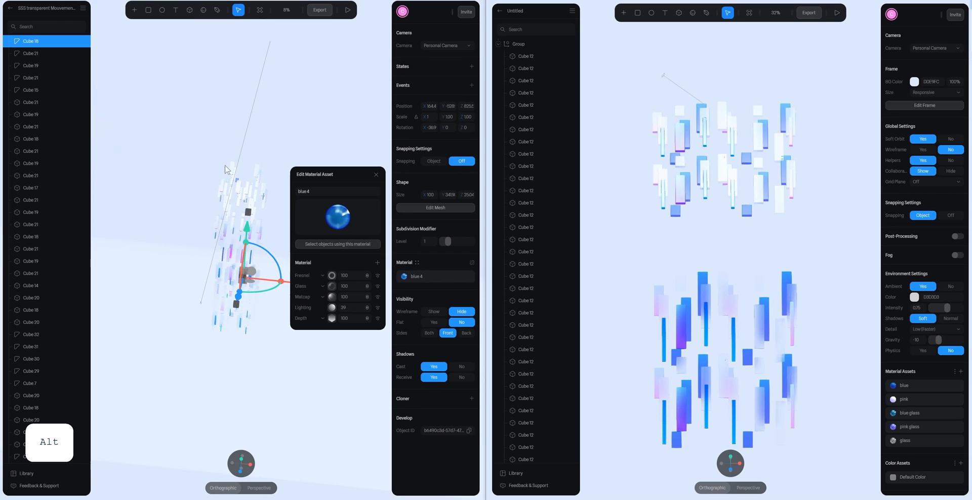
- Examine the reference scene from several angles and zoomed out to see how the bars bend over the large background shape
alt+drag(226, 156, 325, 166)
click(376, 174)
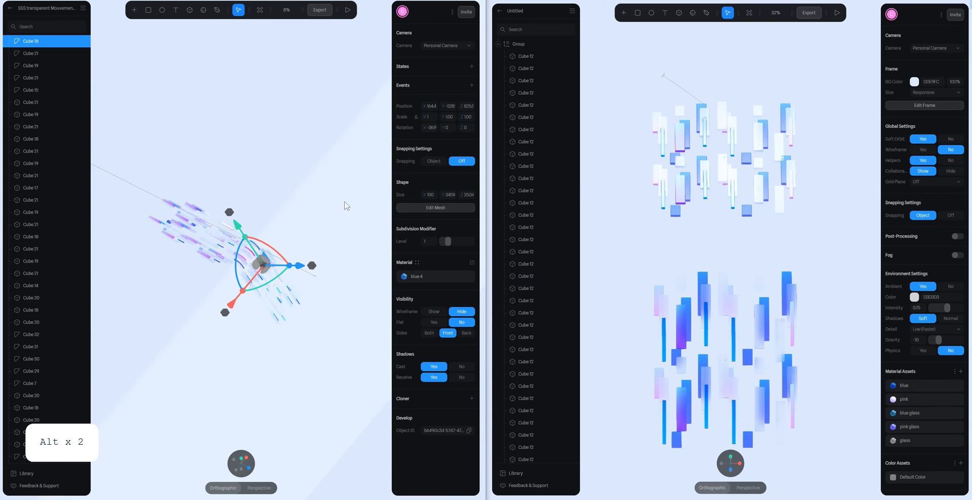
alt+scroll(354, 197, down, 6)
alt+drag(344, 203, 346, 149)
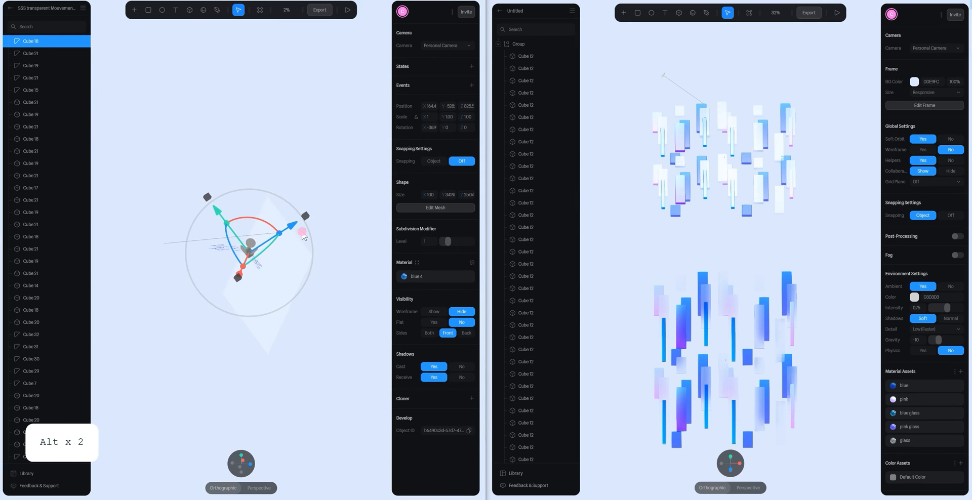
click(218, 295)
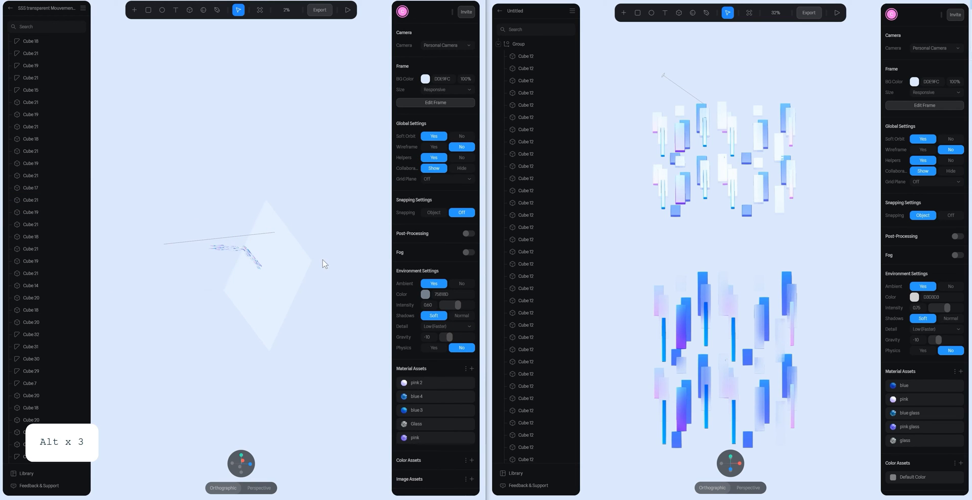
alt+drag(243, 194, 185, 223)
scroll(66, 390, down, 16)
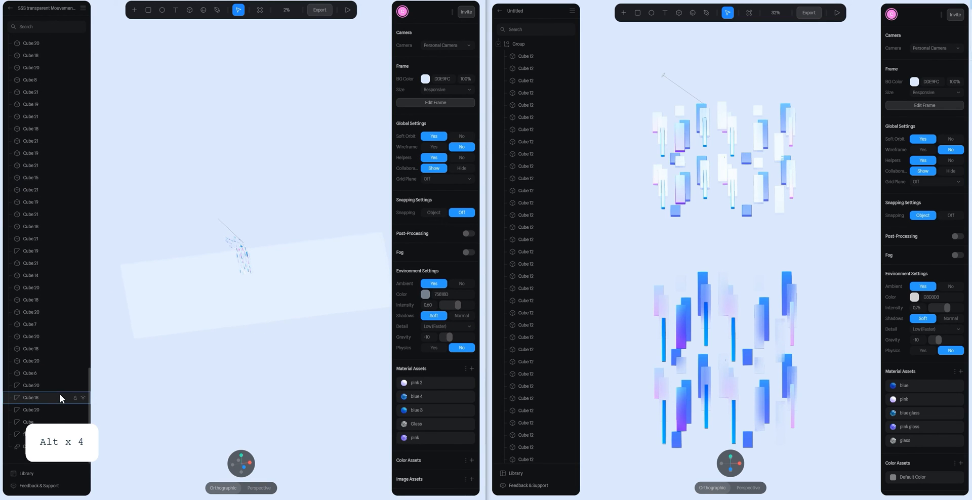
- Inspect the mesh of the reference scene's floor object and the curved bars that bridge its bend
click(51, 433)
alt+drag(282, 357, 194, 357)
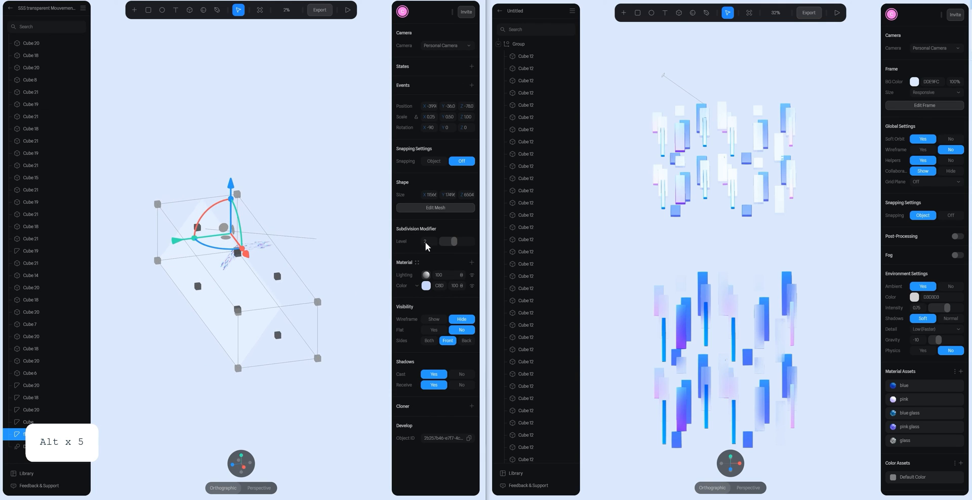
click(435, 207)
alt+drag(324, 249, 340, 256)
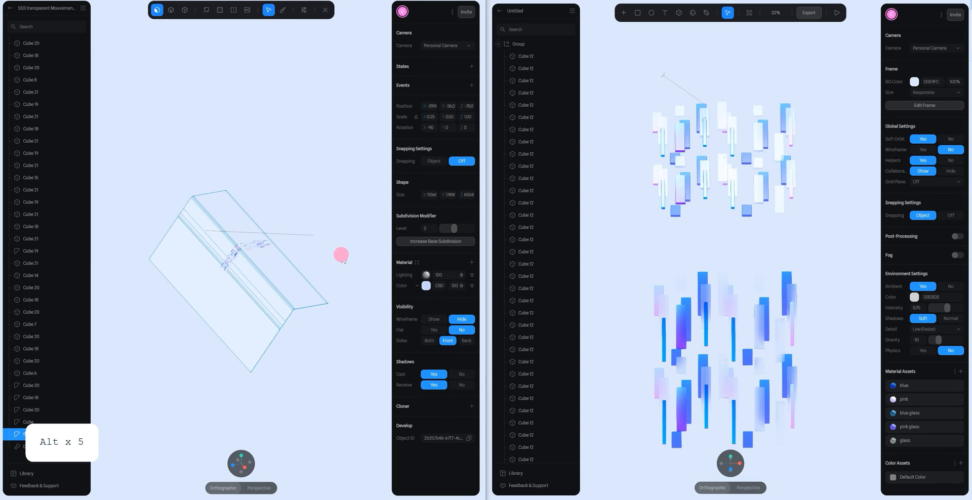
scroll(294, 280, up, 5)
scroll(291, 277, up, 1)
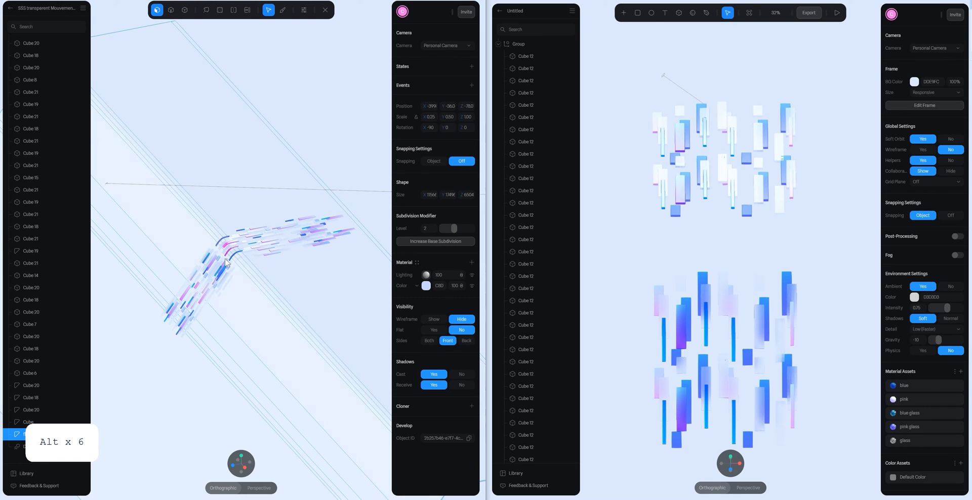
scroll(235, 249, up, 6)
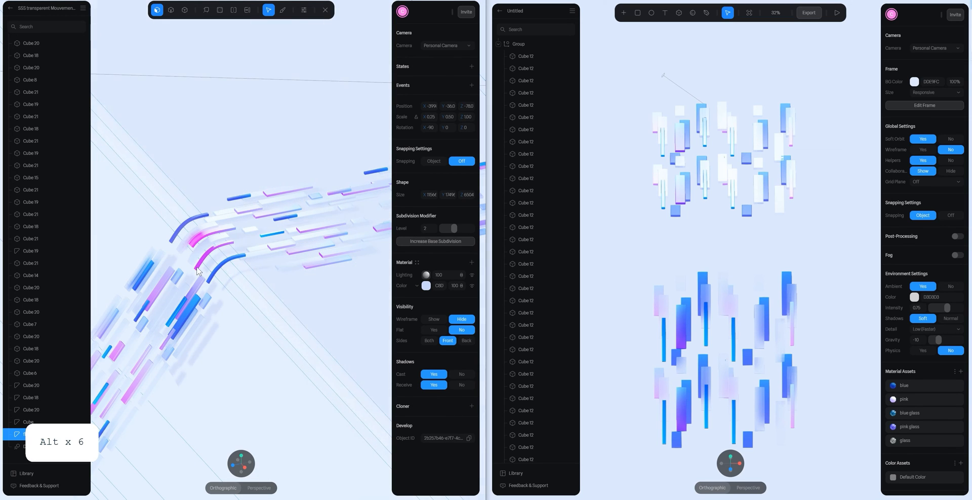
scroll(259, 216, down, 10)
double_click(358, 97)
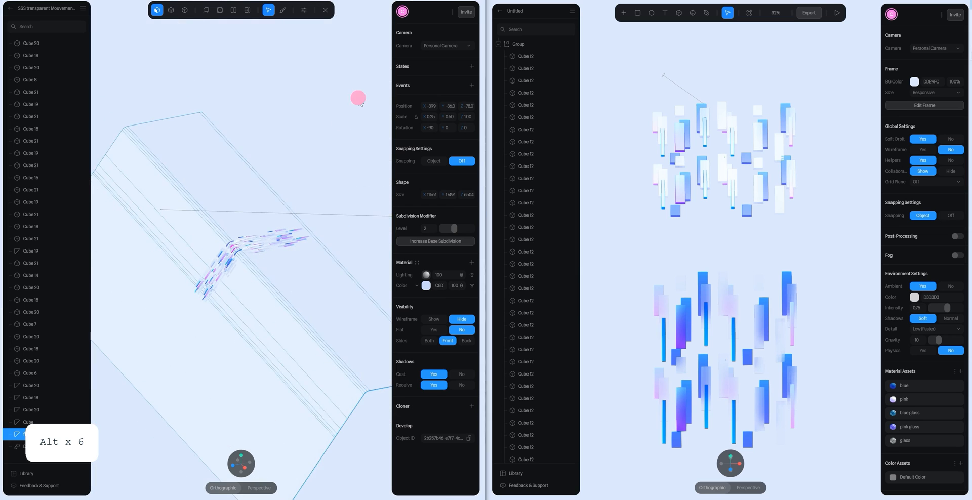
- In the new scene, duplicate a blue glass bar at the near edge of Group 2 and take the copy out of the group
click(795, 231)
alt+drag(820, 234, 781, 260)
scroll(781, 261, down, 10)
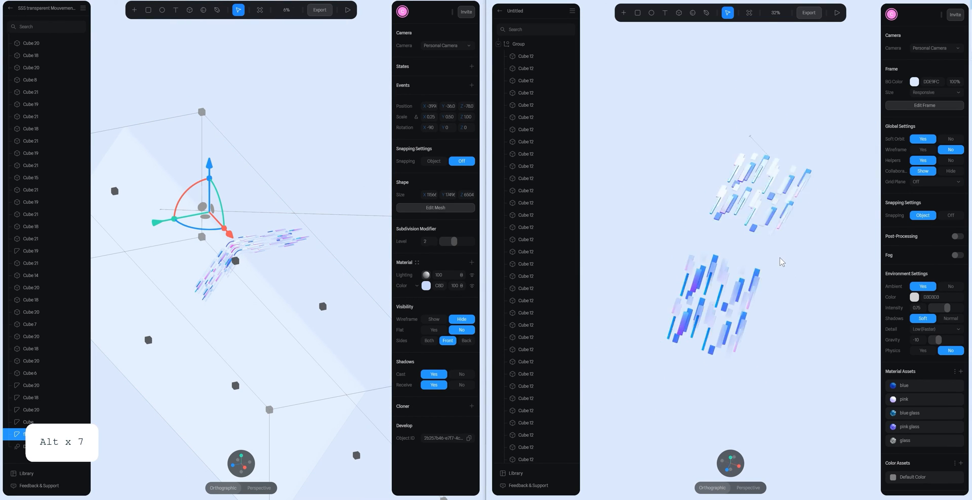
scroll(765, 255, up, 10)
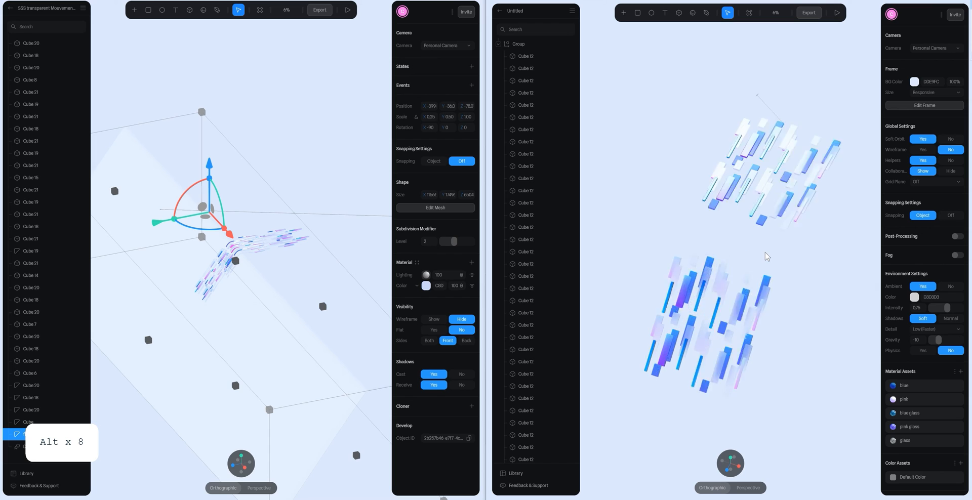
click(740, 468)
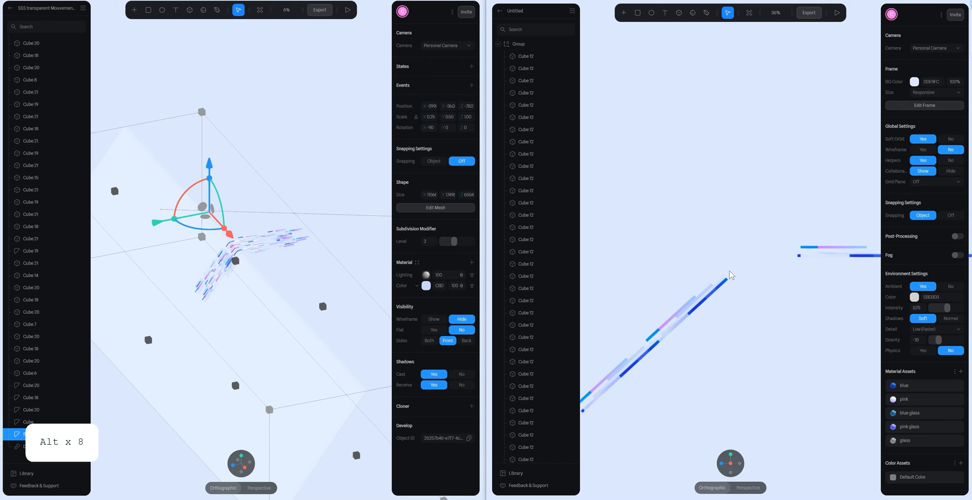
click(806, 251)
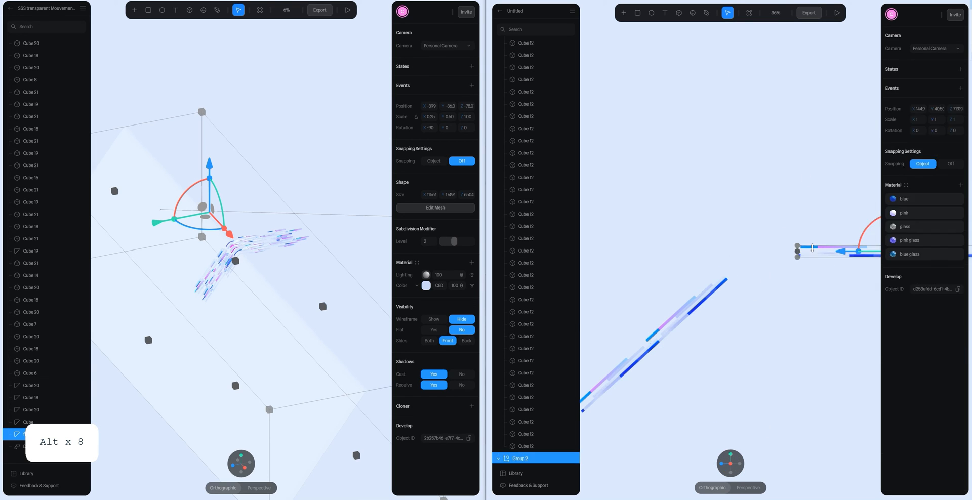
alt+drag(788, 262, 807, 228)
double_click(806, 225)
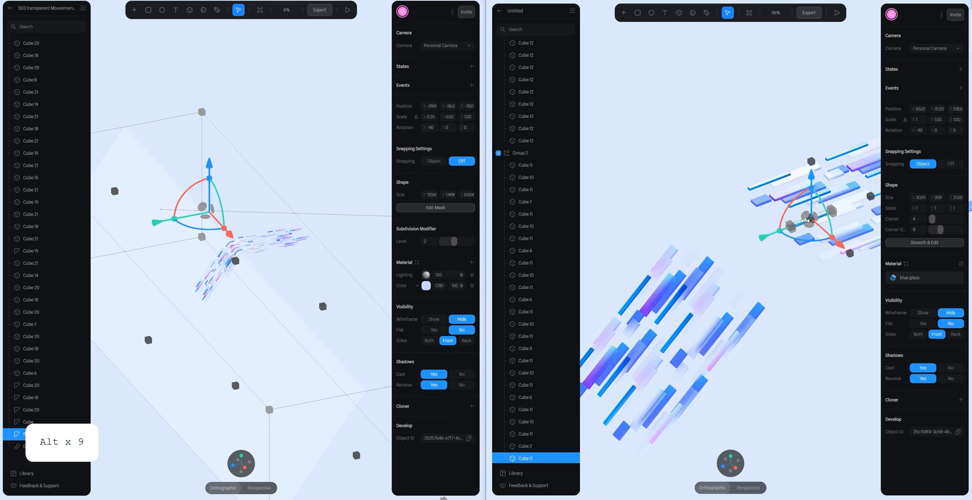
key(ctrl+d)
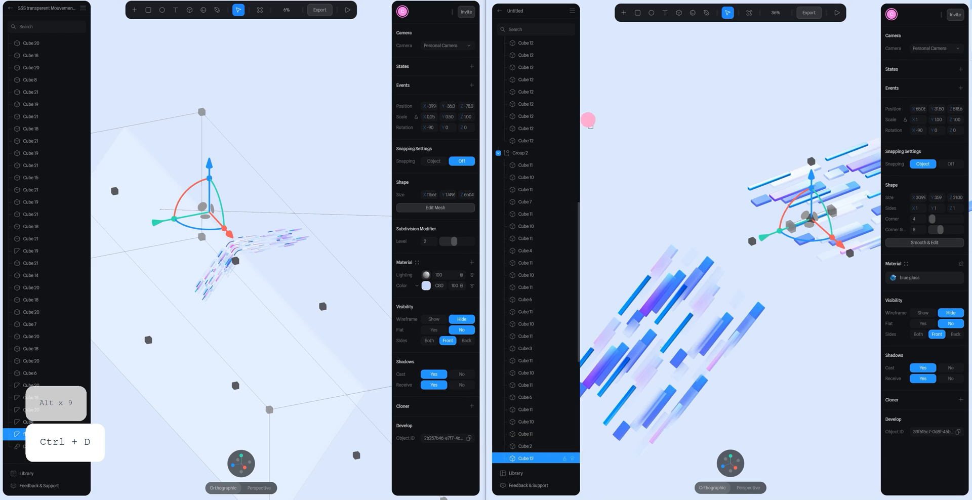
drag(587, 120, 499, 150)
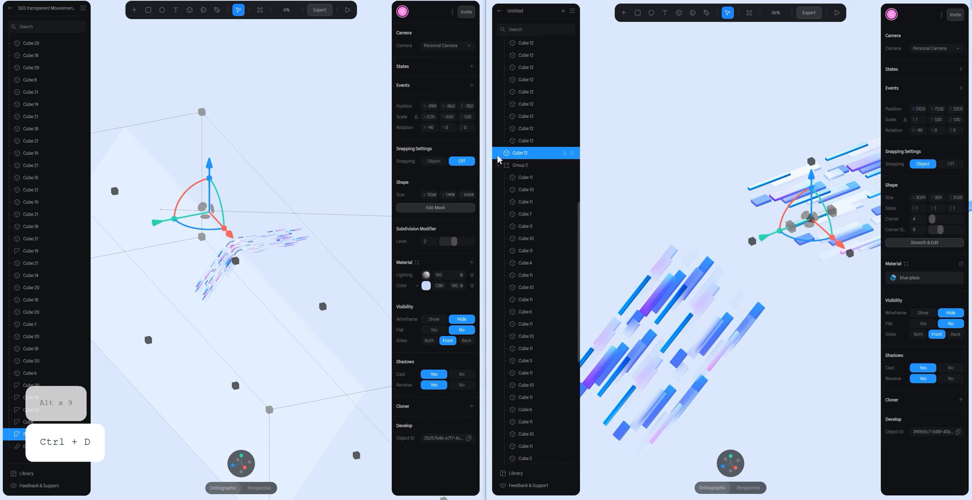
- Collapse Group and Group 2 in the object list and lock both groups
click(498, 165)
scroll(542, 177, up, 4)
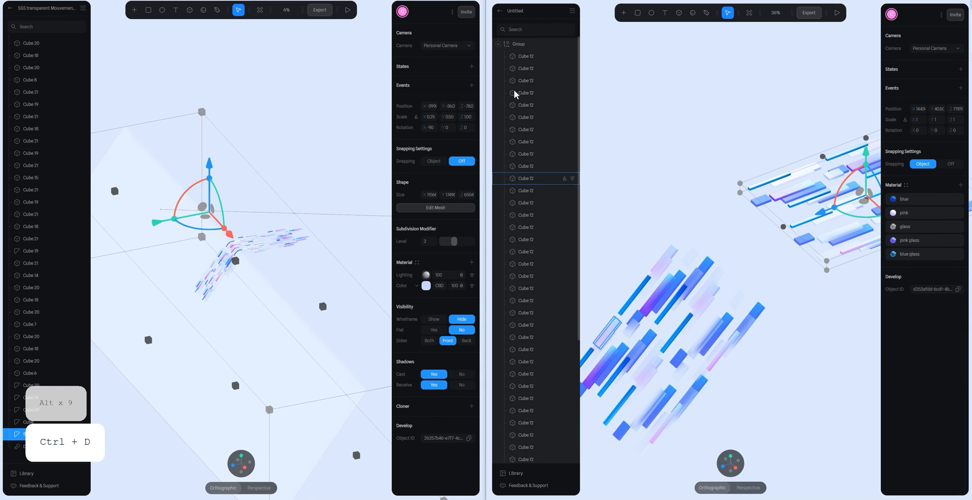
click(498, 44)
click(516, 44)
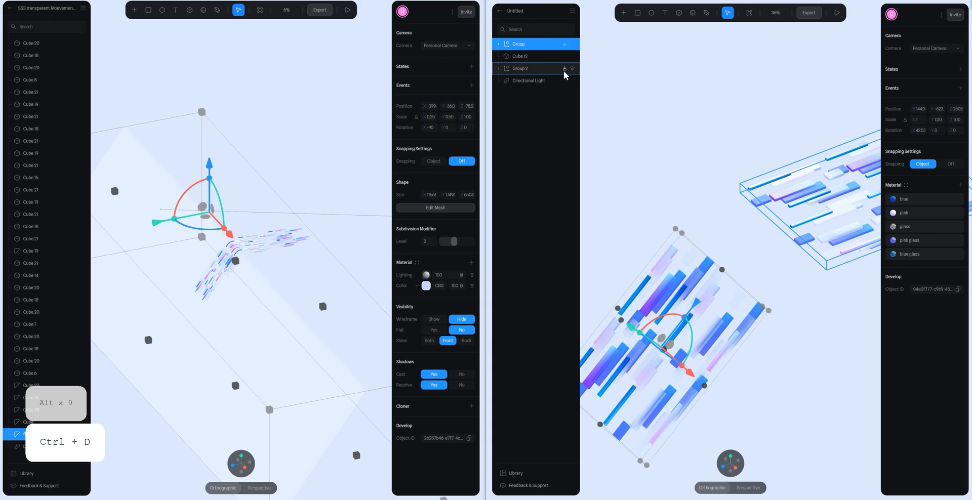
- Move the ungrouped blue glass bar into the gap between the flat group and the tilted group
alt+drag(675, 86, 709, 142)
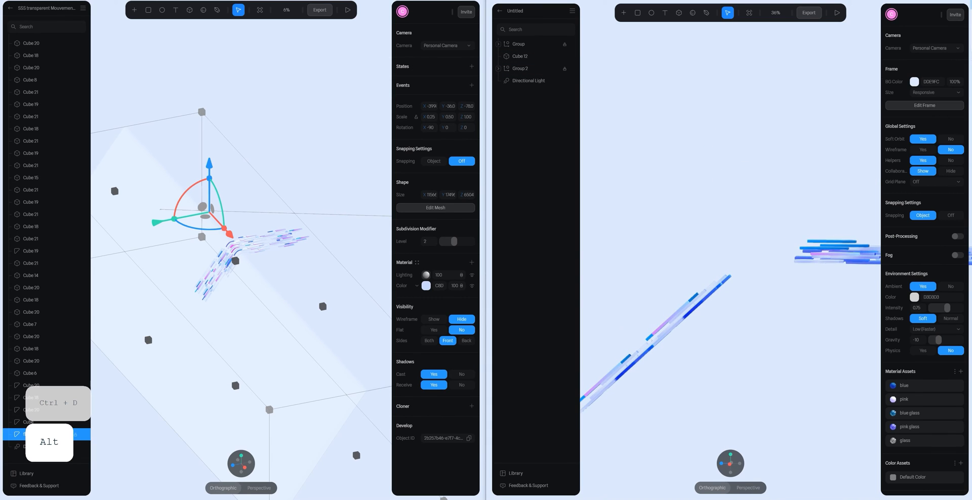
click(730, 464)
key(space)
drag(780, 181, 737, 203)
drag(767, 271, 736, 302)
click(765, 319)
scroll(692, 254, up, 5)
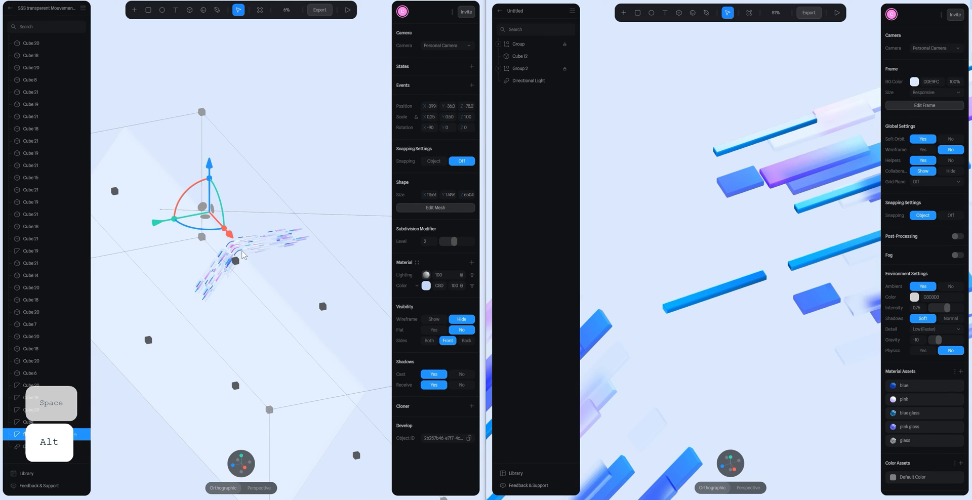
- Convert the blue glass bar to an editable mesh with Smooth & Edit and add loop cuts across its length
click(724, 294)
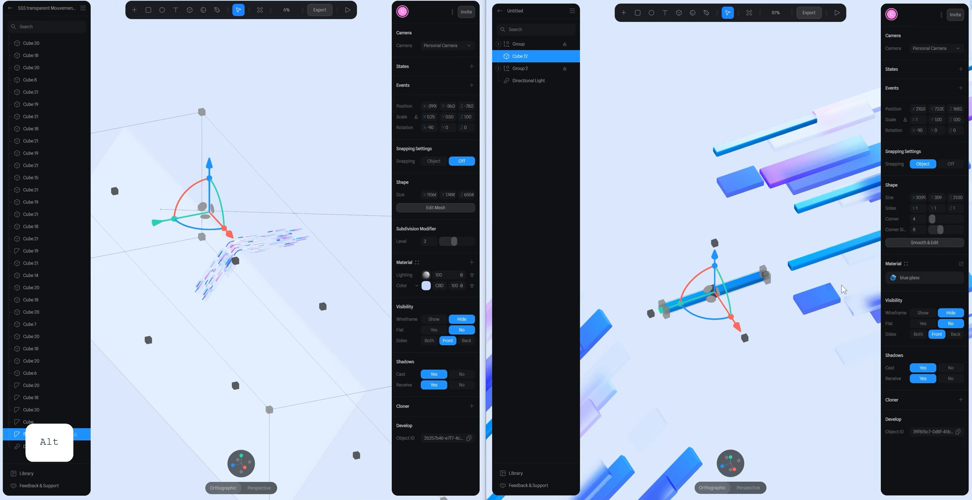
click(919, 243)
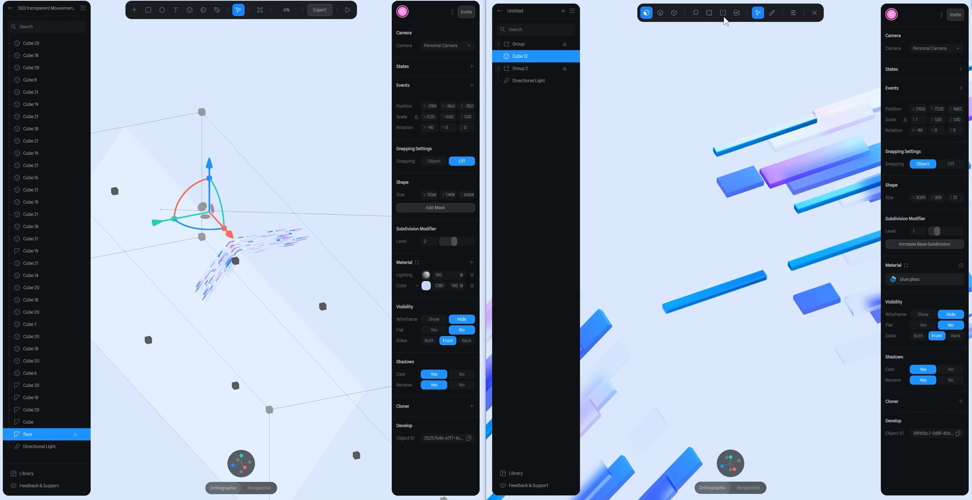
scroll(715, 304, up, 3)
click(720, 313)
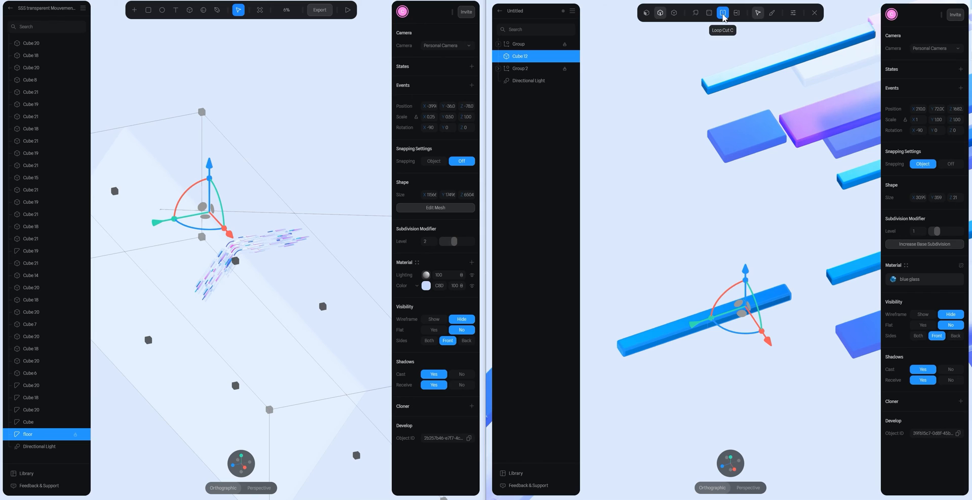
click(673, 329)
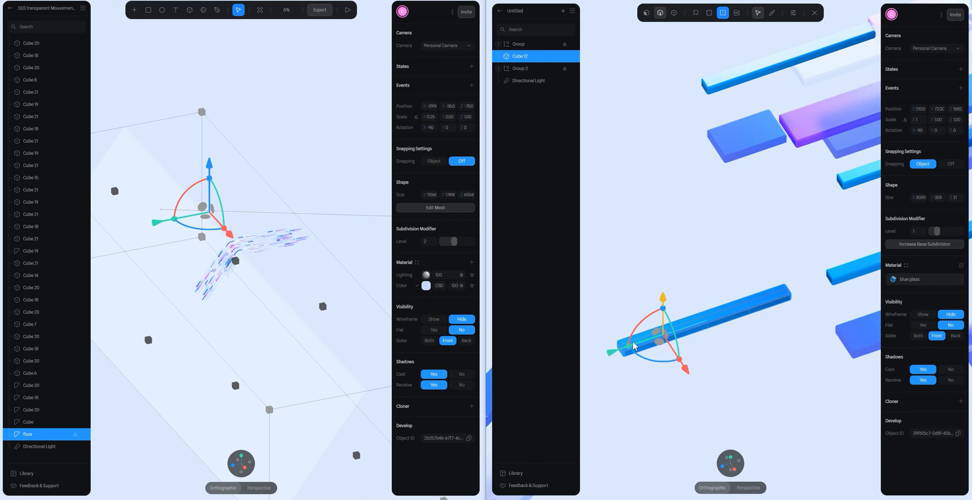
- From the side view, rotate and lower the vertices at the bar's near end to bend it down towards the tilted group
click(734, 470)
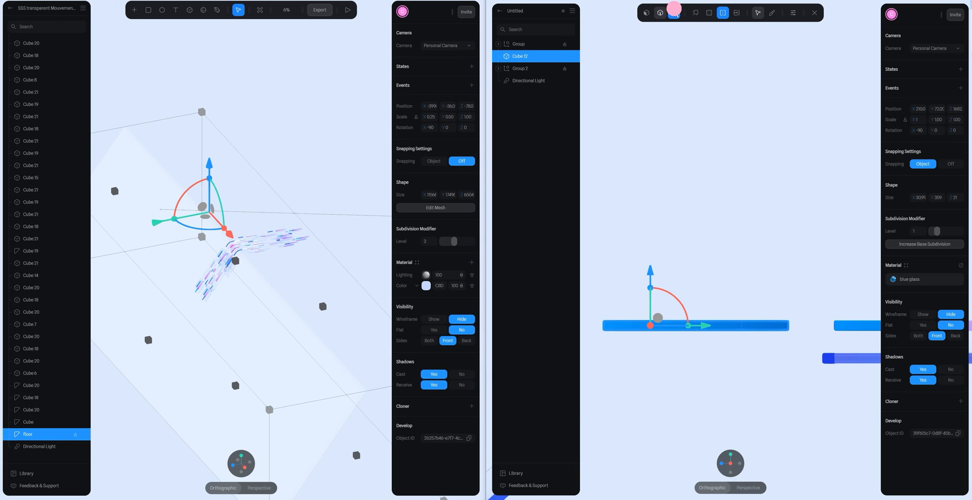
click(673, 12)
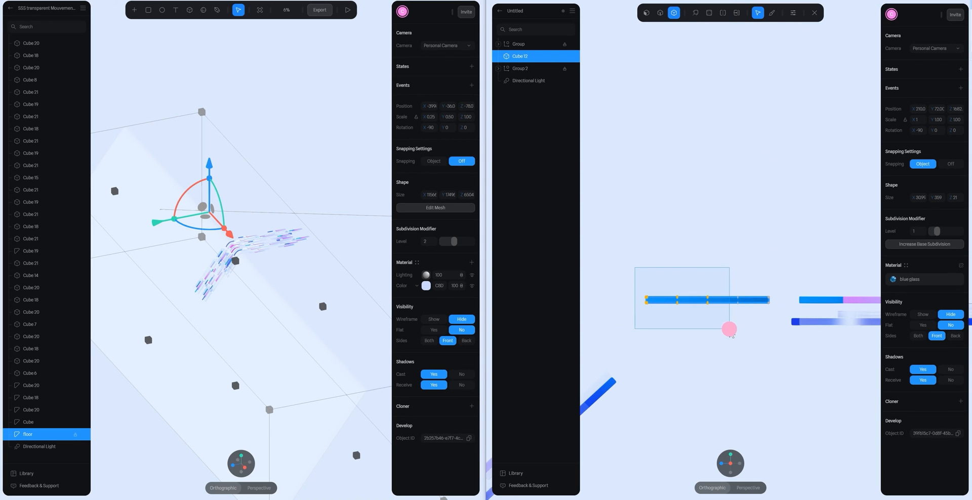
drag(729, 329, 729, 329)
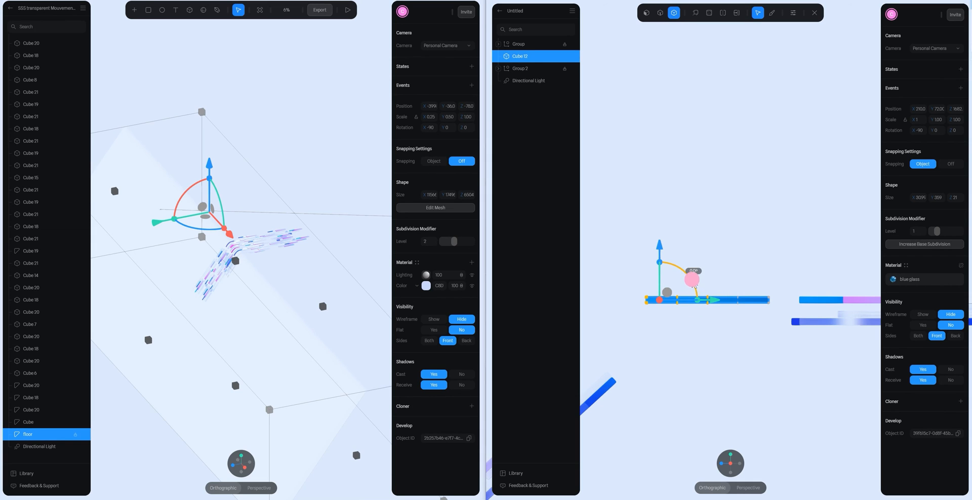
drag(692, 280, 662, 290)
mouse_move(664, 290)
mouse_down()
mouse_move(669, 312)
mouse_move(674, 293)
mouse_up()
click(649, 318)
drag(691, 355, 691, 356)
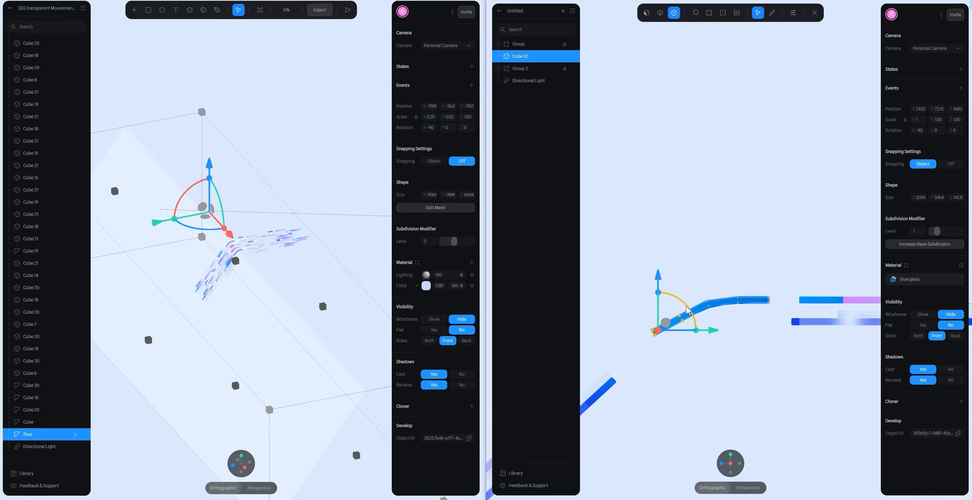
drag(685, 304, 659, 337)
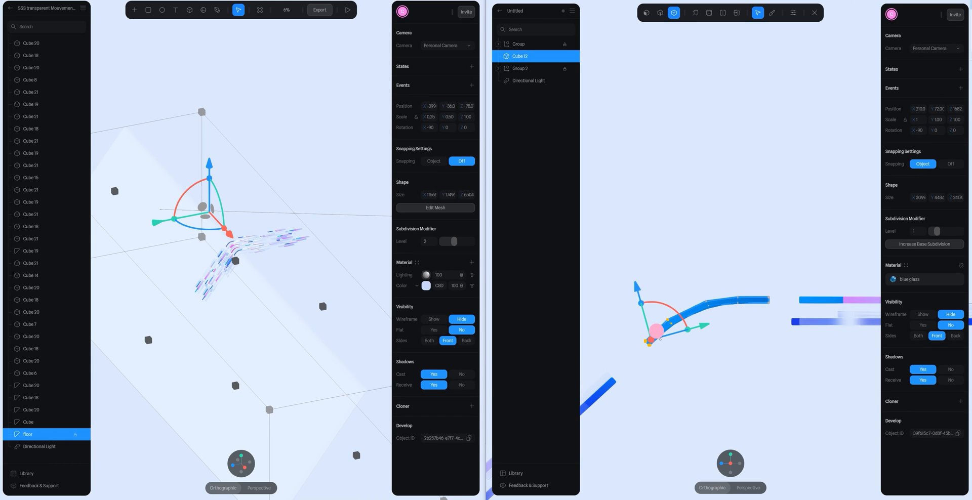
- Adjust the vertices between the bar's middle and its lowered end to even out the curve, and finish mesh editing
click(743, 338)
scroll(675, 329, up, 4)
drag(622, 343, 663, 390)
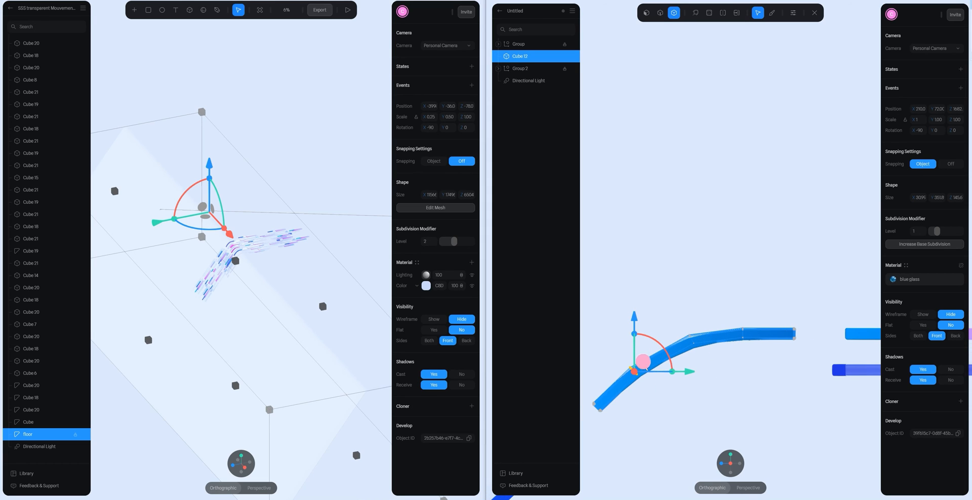
drag(643, 361, 653, 351)
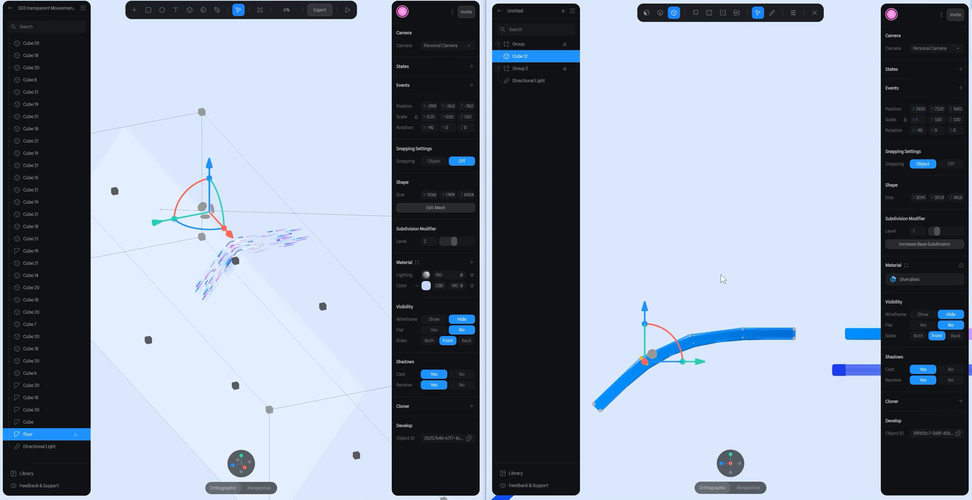
scroll(731, 272, down, 4)
click(764, 243)
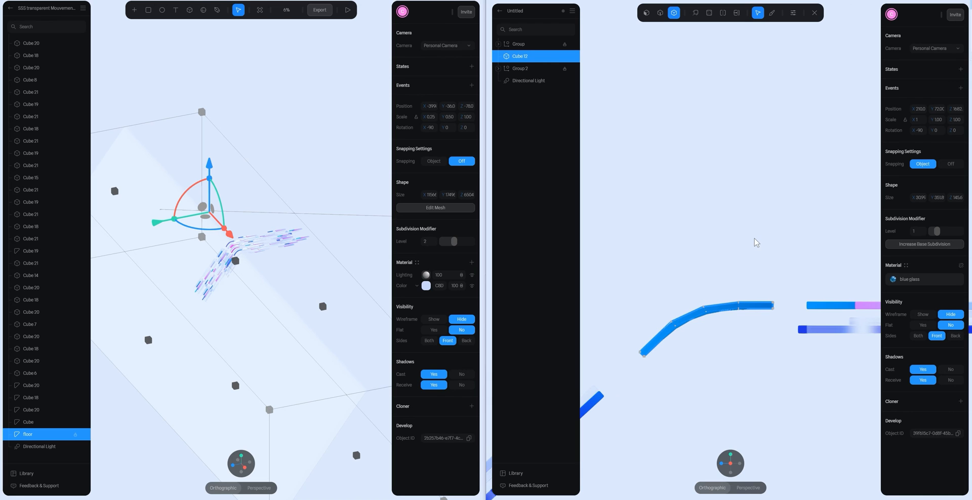
double_click(755, 239)
- Adjust the curved bar's subdivision level while viewing it up close, and check its fit between the two groups
alt+drag(780, 233, 796, 280)
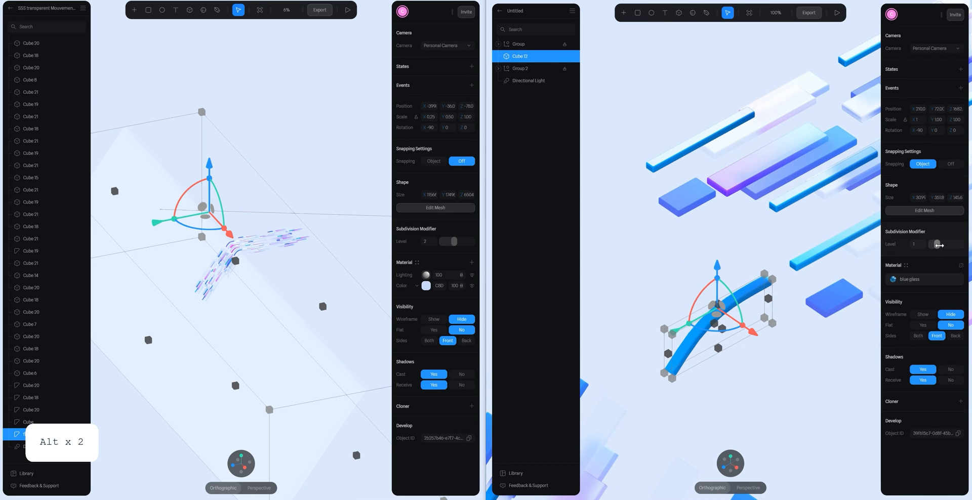
scroll(729, 245, up, 8)
key(space)
drag(742, 297, 740, 162)
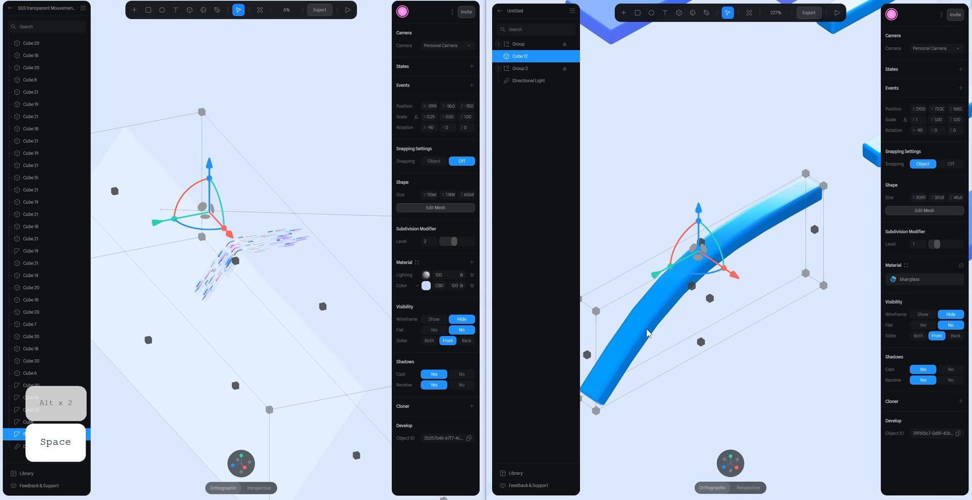
drag(938, 243, 941, 243)
click(744, 188)
scroll(760, 228, down, 15)
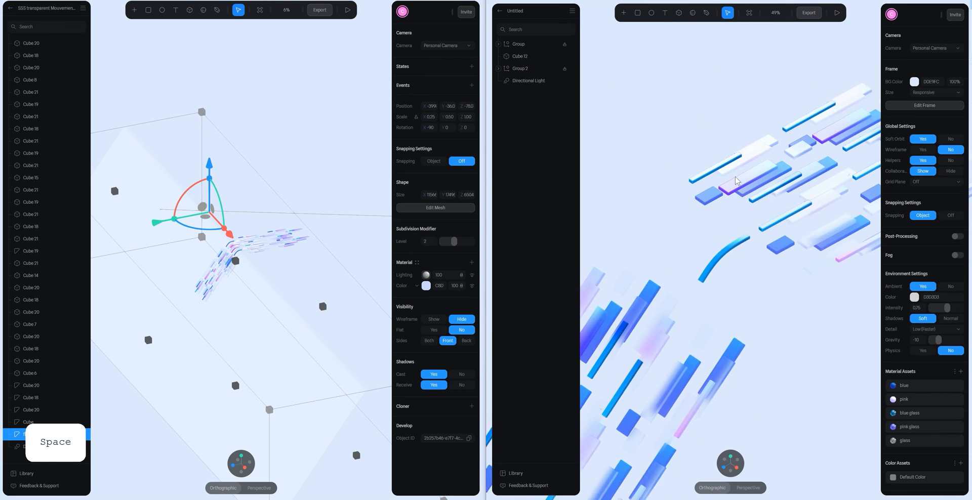
- Duplicate the curved blue glass bar and move the copy sideways to stand parallel beside the original
alt+drag(770, 247, 737, 258)
click(723, 243)
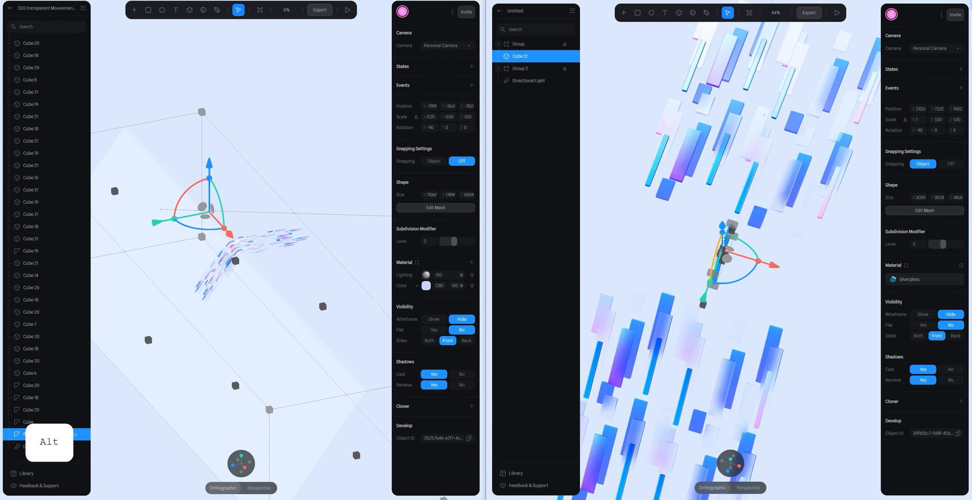
key(ctrl+d)
drag(769, 265, 722, 261)
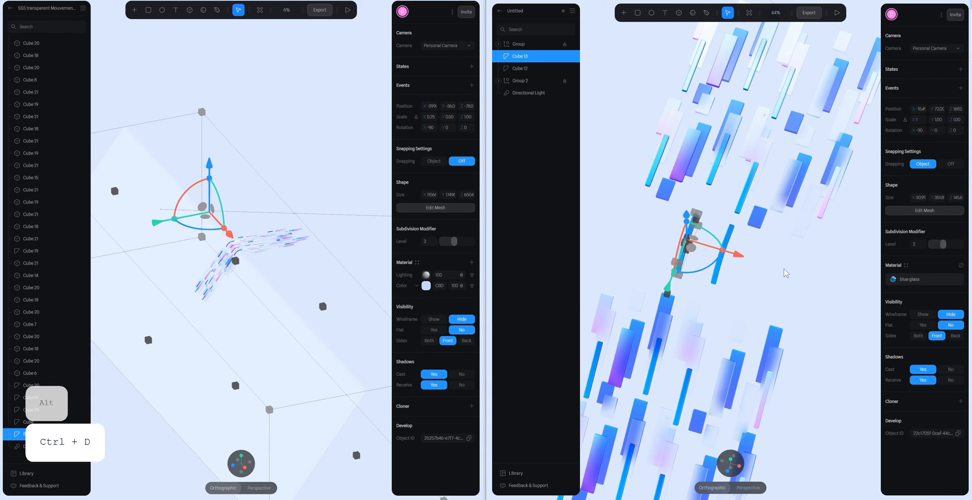
click(785, 273)
- From the top view, widen the copied curved bar by pulling the vertices along one long side outward in mesh editing
click(731, 459)
scroll(711, 213, up, 5)
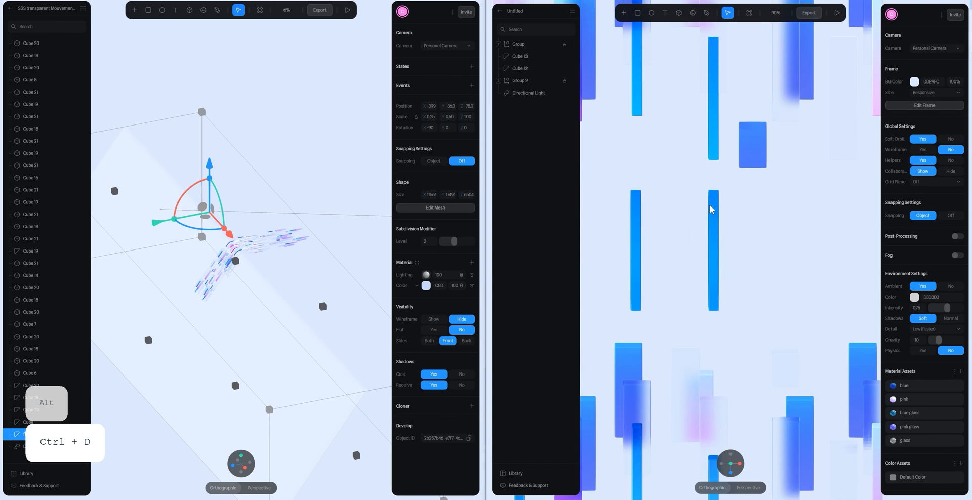
key(space)
drag(827, 196, 874, 235)
click(679, 253)
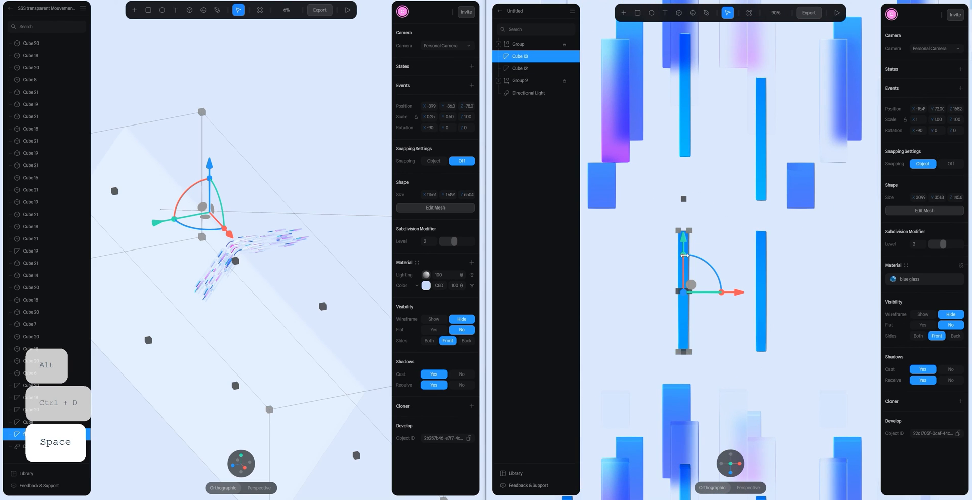
double_click(684, 317)
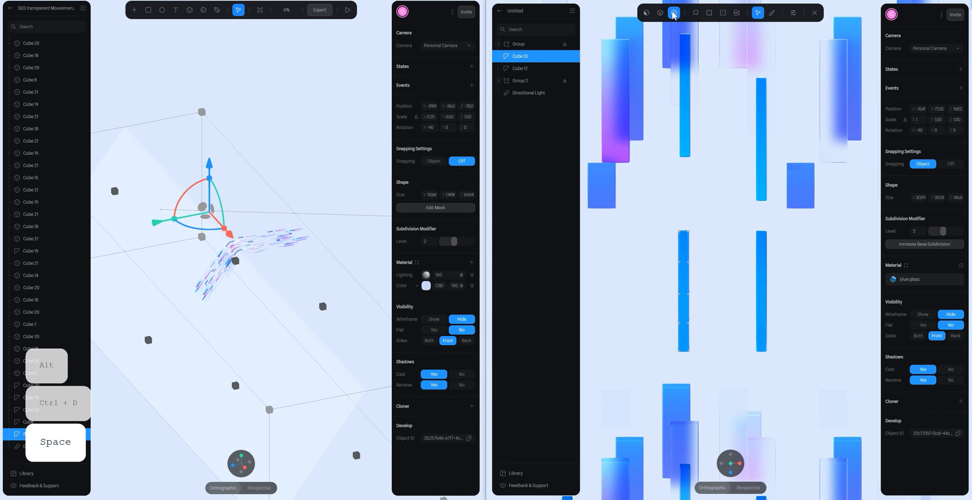
drag(748, 206, 683, 387)
drag(749, 297, 761, 298)
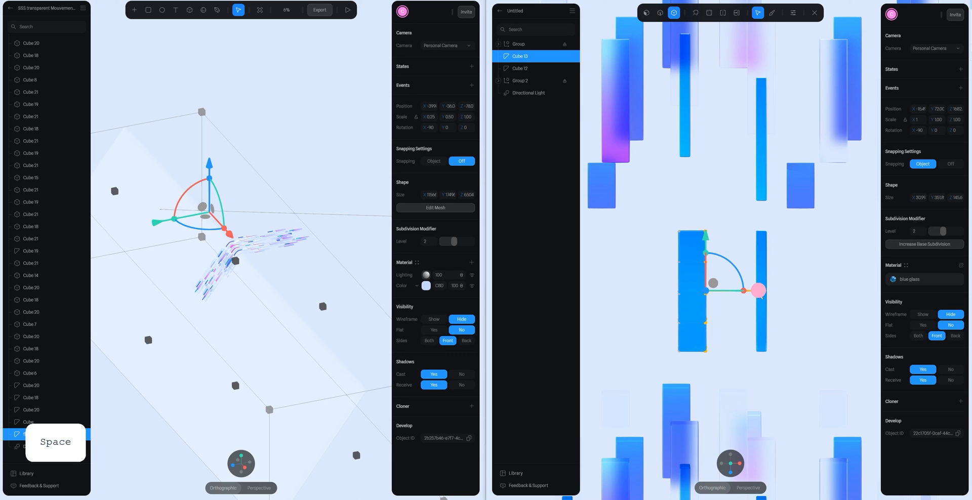
- Unlock the groups and place a short blue bar from the flat group against the widened bar's end as a width reference
click(605, 187)
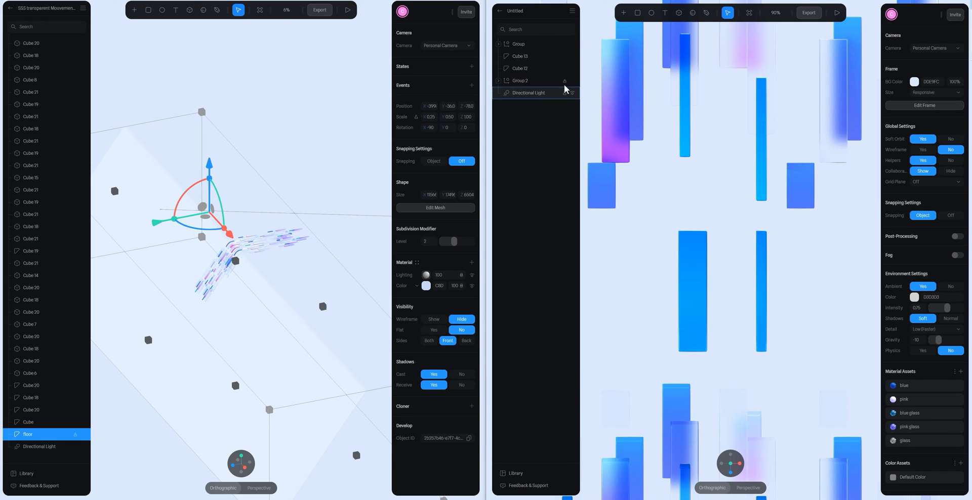
click(599, 184)
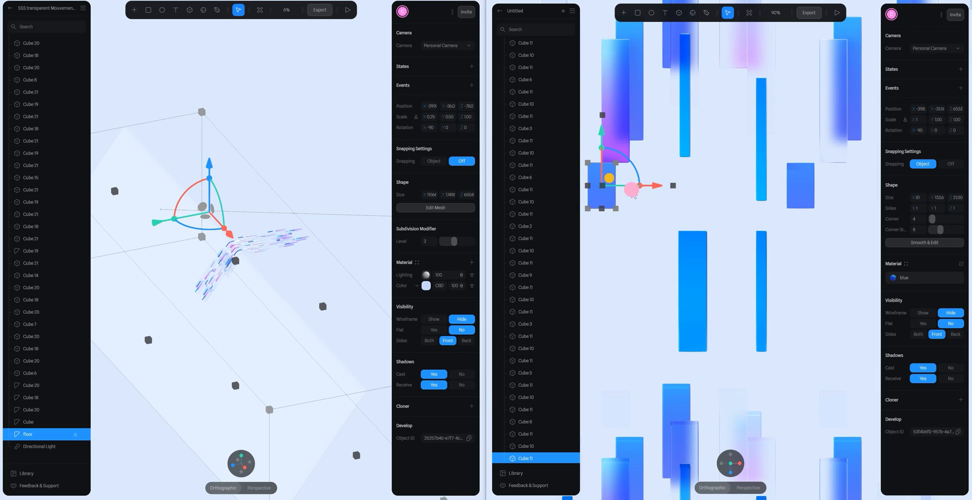
drag(633, 196, 703, 206)
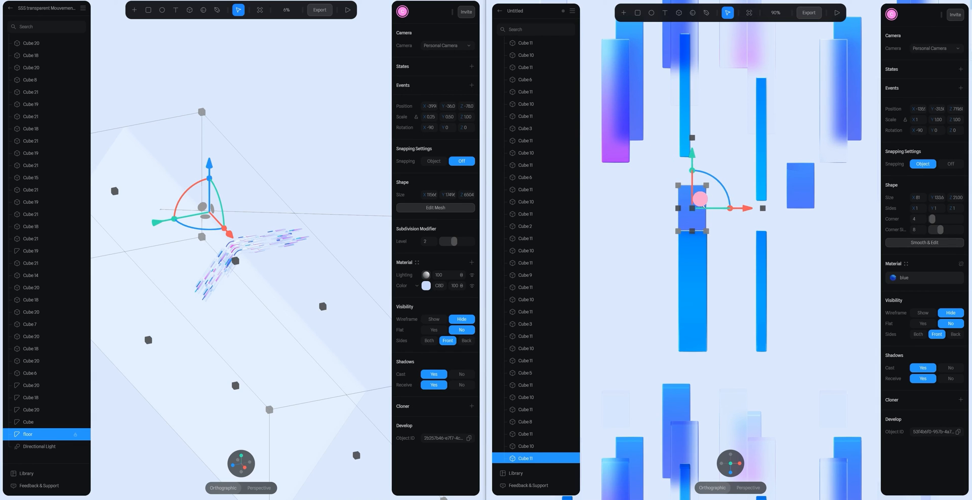
scroll(721, 238, up, 5)
click(714, 177)
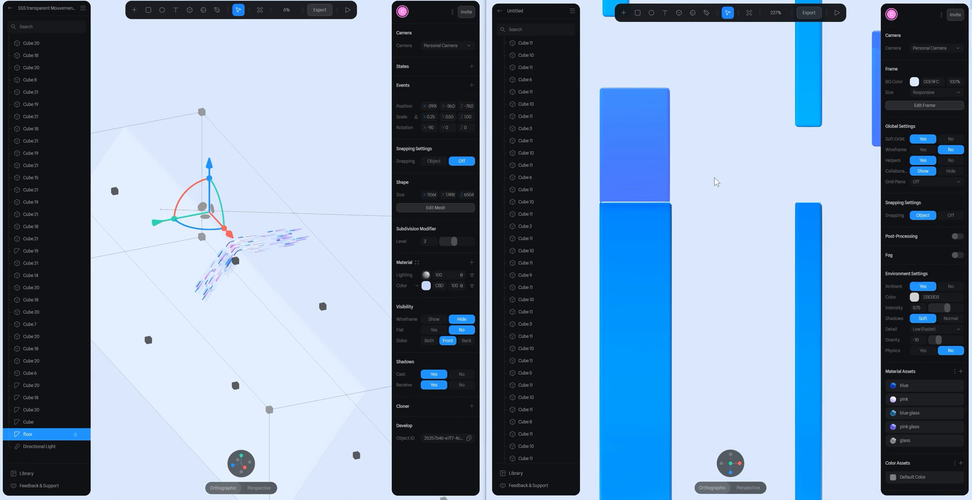
- Fine-tune the widened bar's side vertices to match the short blue bar's width, and finish mesh editing
double_click(647, 228)
scroll(697, 192, down, 3)
drag(705, 259, 668, 435)
drag(745, 324, 743, 323)
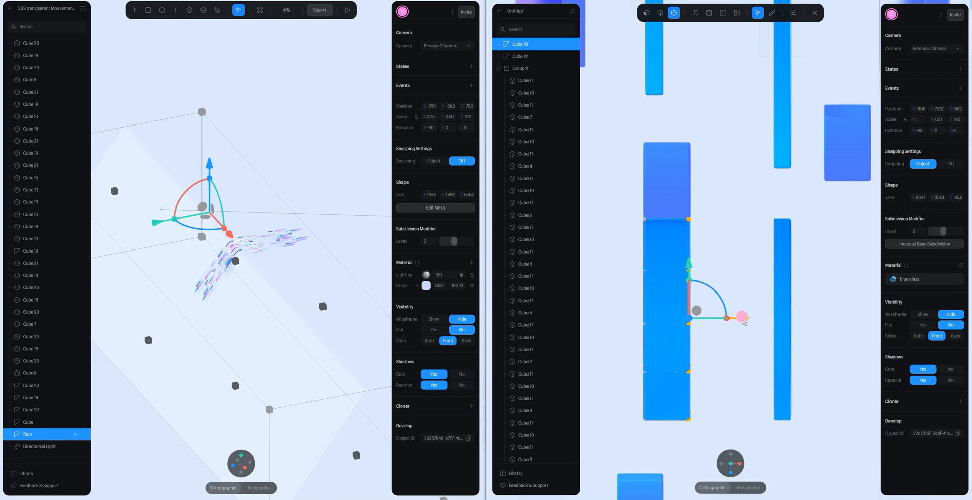
double_click(723, 230)
- Move the short blue reference bar back to its place in the flat group
click(713, 207)
scroll(681, 197, down, 3)
click(681, 196)
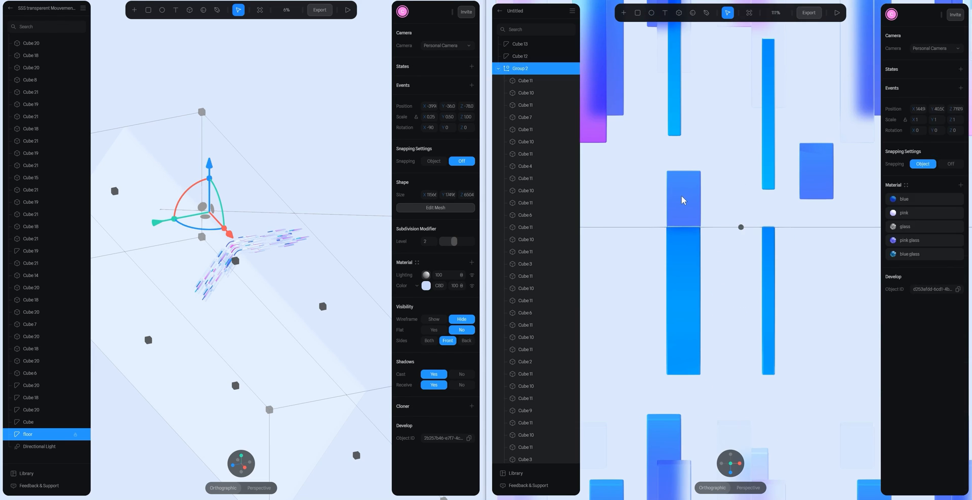
click(681, 200)
drag(681, 199, 791, 233)
key(space)
key(space)
click(730, 472)
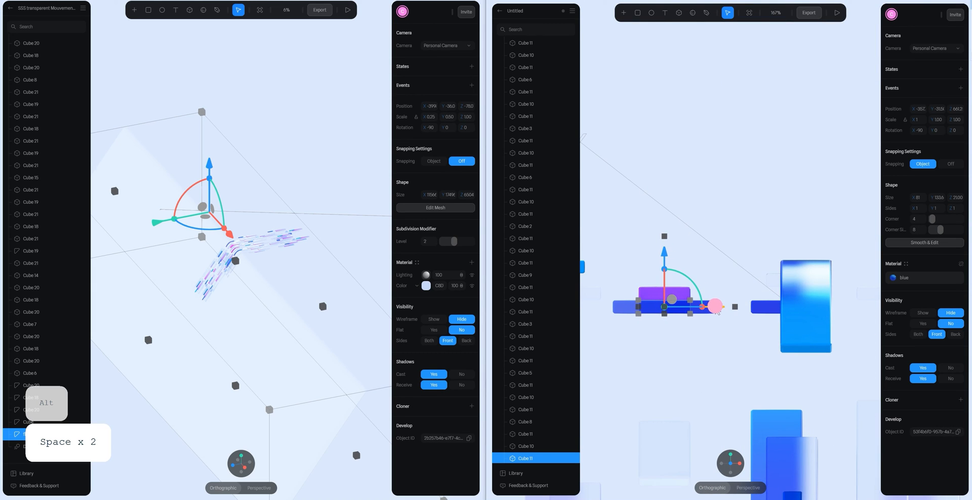
- Check both curved bars between the groups, collapse Group 2, and lock both bar groups again
click(721, 223)
scroll(738, 229, down, 4)
scroll(738, 229, up, 3)
alt+drag(737, 230, 732, 279)
scroll(732, 279, down, 8)
scroll(753, 286, down, 3)
alt+drag(794, 275, 759, 268)
scroll(519, 121, up, 3)
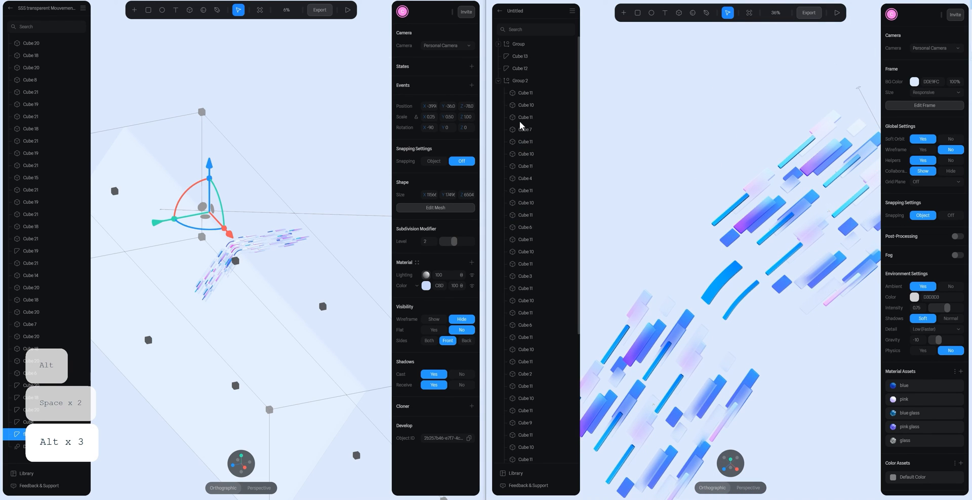
click(498, 81)
click(559, 44)
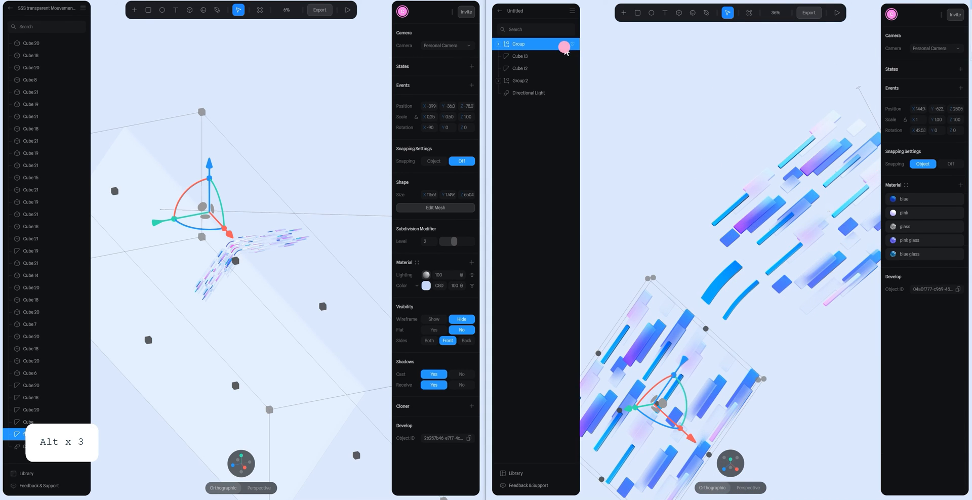
- Duplicate the wide curved bar twice, placing one copy beyond the narrow bar and the other on the wide bar's opposite side
click(682, 210)
key(space)
drag(721, 230, 655, 213)
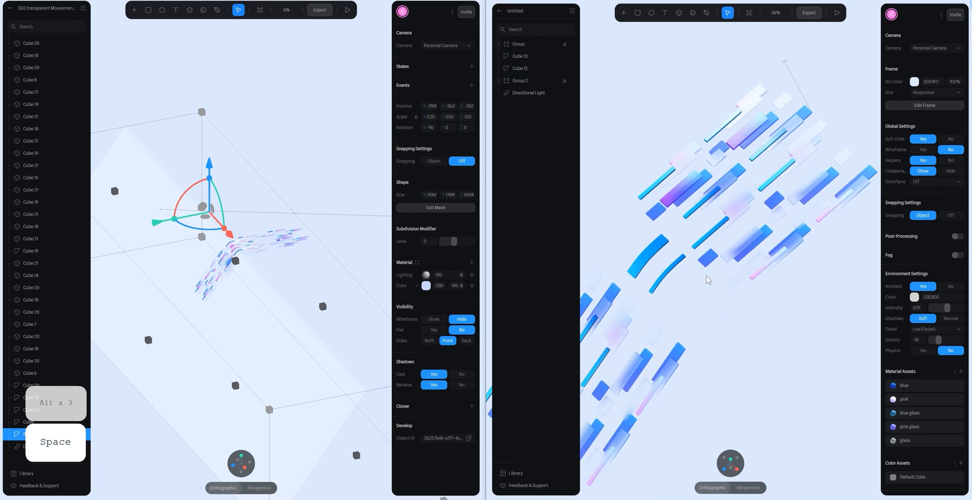
scroll(697, 248, up, 3)
alt+drag(696, 250, 777, 201)
key(space)
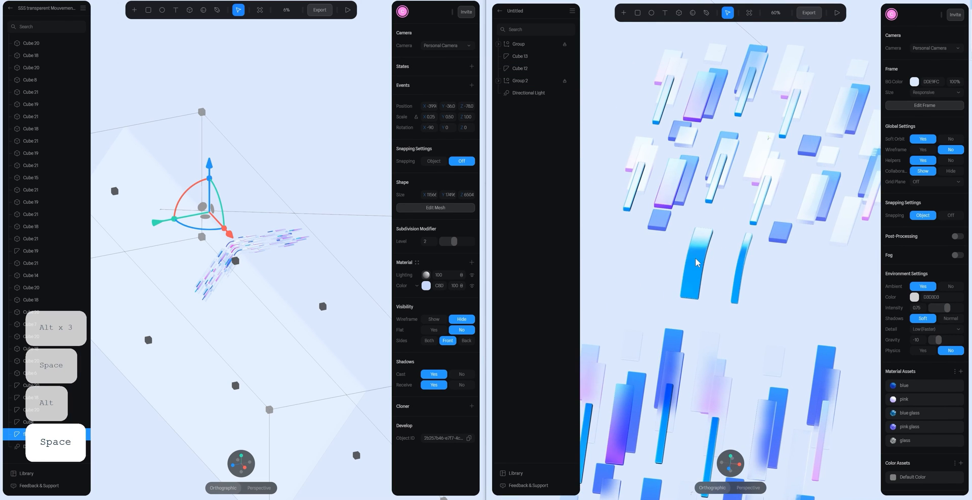
click(694, 260)
key(ctrl+d)
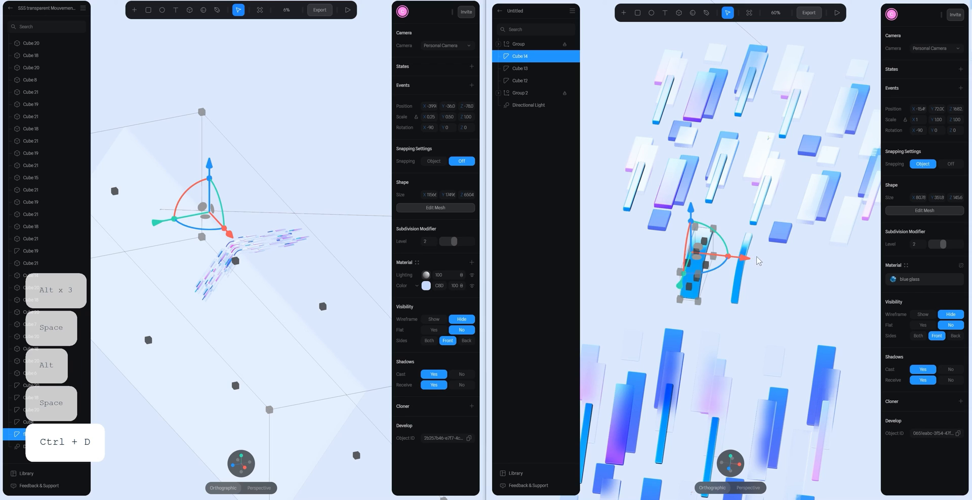
drag(823, 274, 704, 269)
key(ctrl+d)
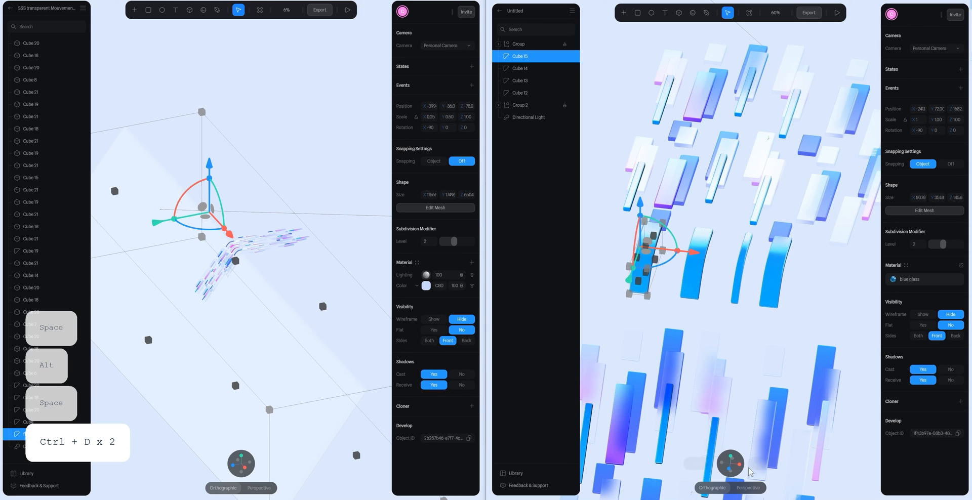
- Reposition the newest wide copy slightly below the first wide curved bar so that the two partly overlap
drag(728, 461, 732, 455)
key(space)
drag(692, 227, 748, 280)
scroll(729, 306, up, 3)
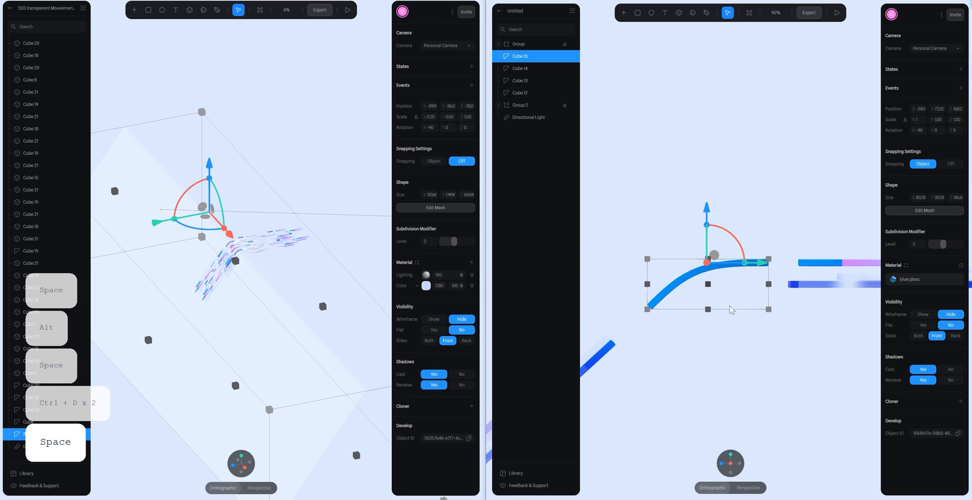
drag(714, 252, 718, 258)
alt+drag(784, 187, 864, 232)
scroll(756, 270, down, 2)
drag(593, 289, 636, 296)
scroll(734, 283, up, 5)
drag(774, 248, 916, 275)
drag(799, 273, 909, 228)
- Shorten the lower wide copy by moving the vertices at both of its ends inward along the curve, and finish mesh editing
double_click(795, 268)
alt+drag(690, 238, 690, 233)
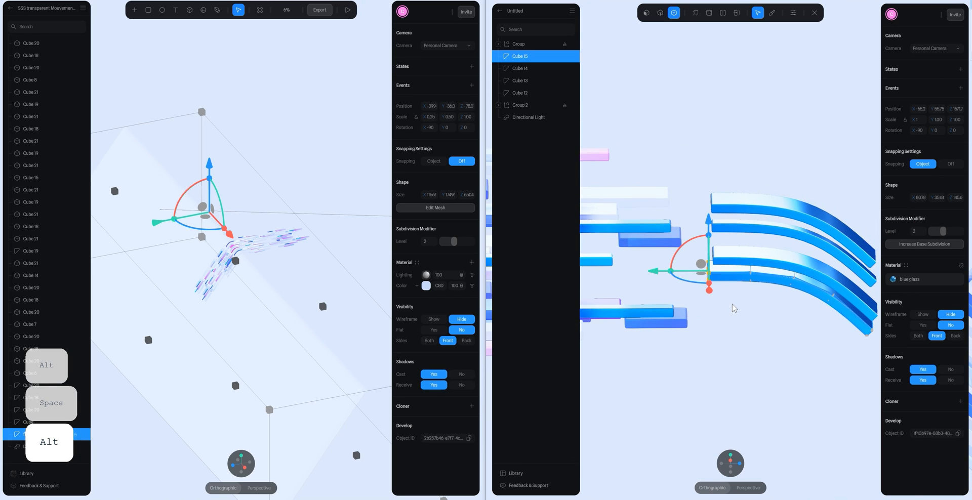
drag(652, 273, 673, 273)
drag(789, 322, 685, 295)
click(734, 466)
click(761, 329)
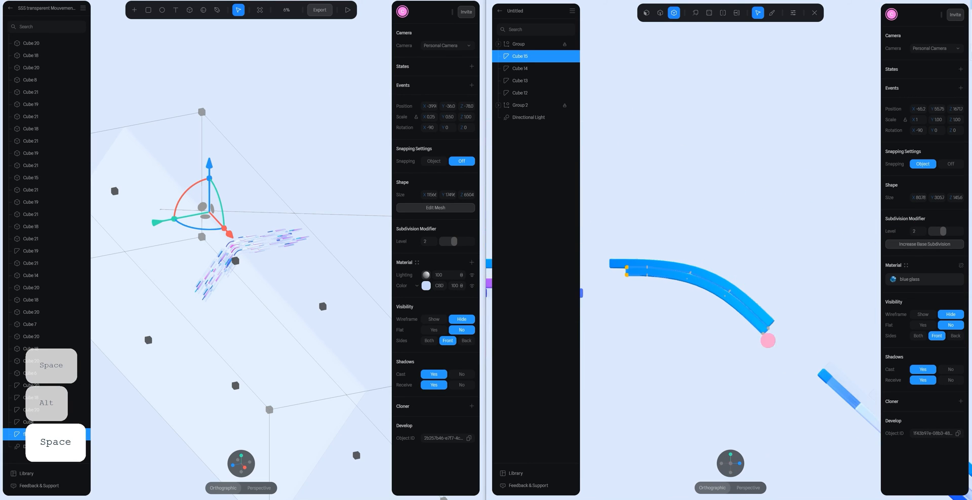
drag(760, 324, 739, 304)
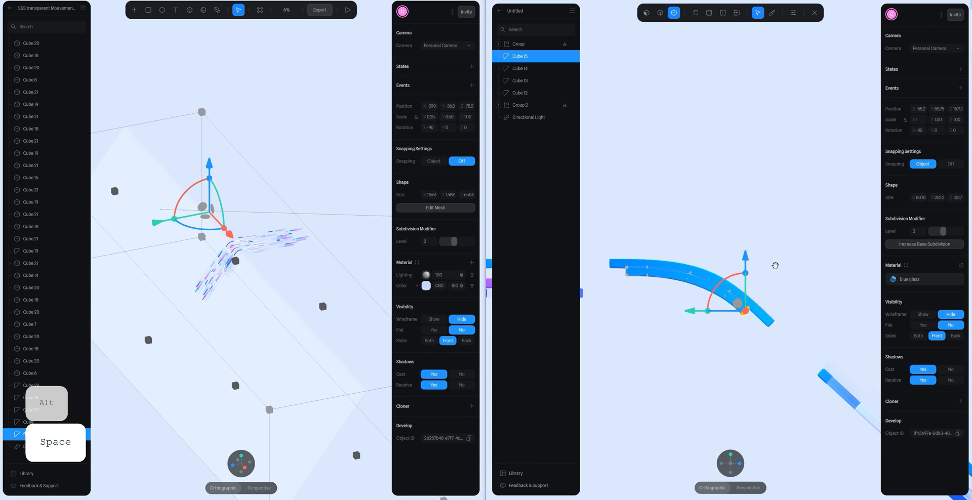
click(790, 260)
click(813, 235)
- Assign the glass material to the upper wide curved bar and the blue material to the shorter bar beneath it
alt+drag(813, 235, 725, 316)
scroll(724, 317, down, 3)
click(804, 242)
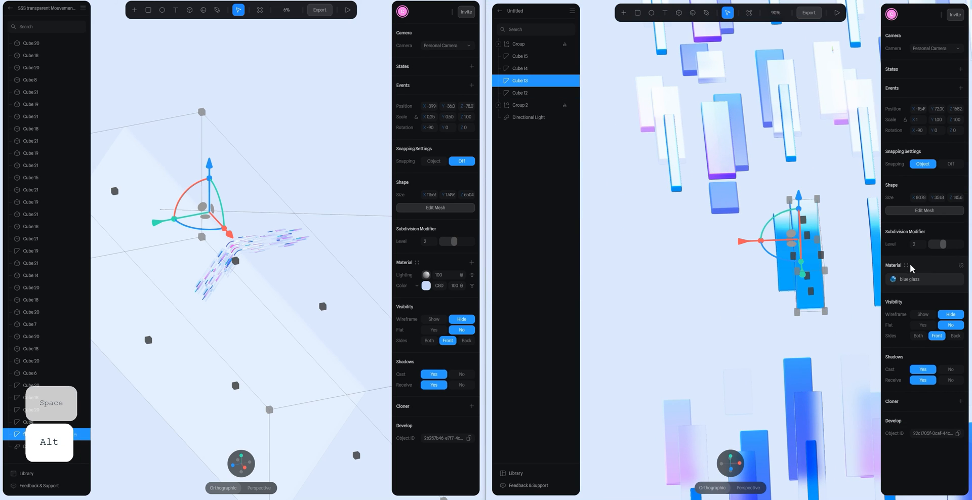
click(907, 265)
click(866, 126)
click(776, 243)
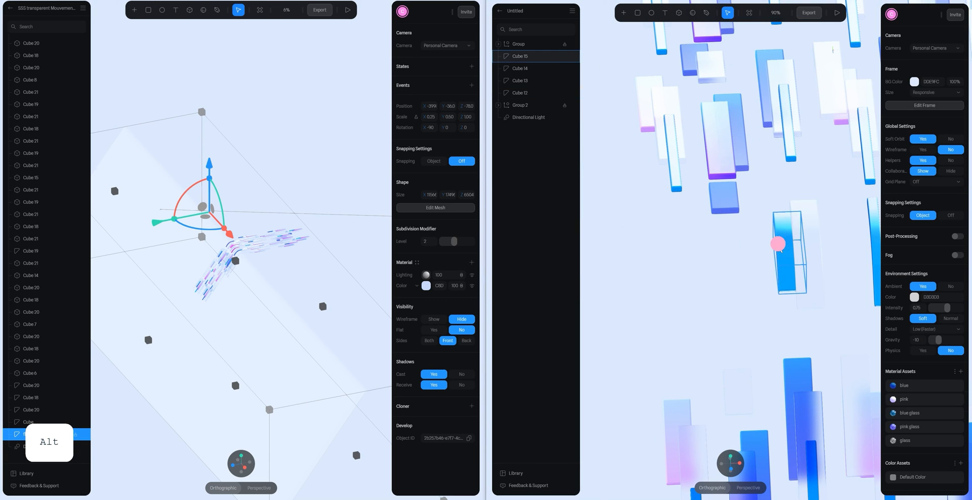
click(905, 264)
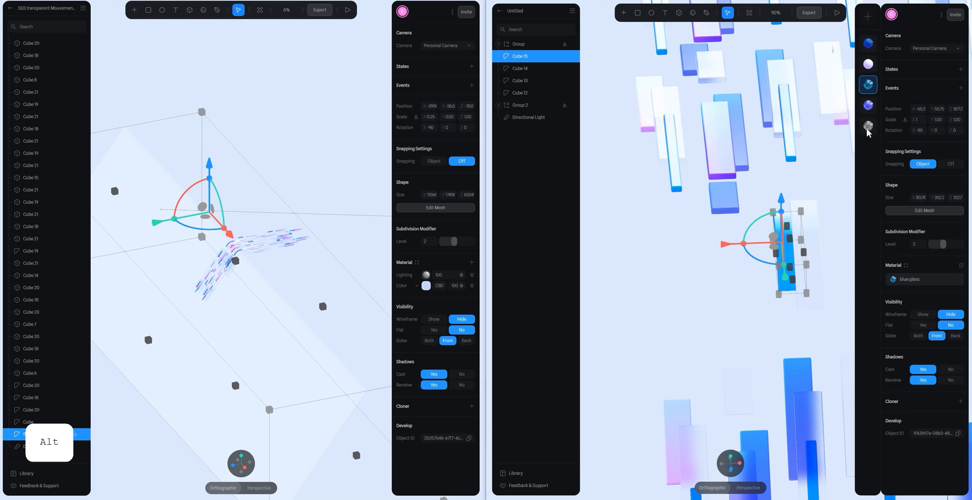
click(869, 44)
- Assign the blue material to the narrow curved bar
click(627, 286)
key(space)
drag(831, 268, 696, 298)
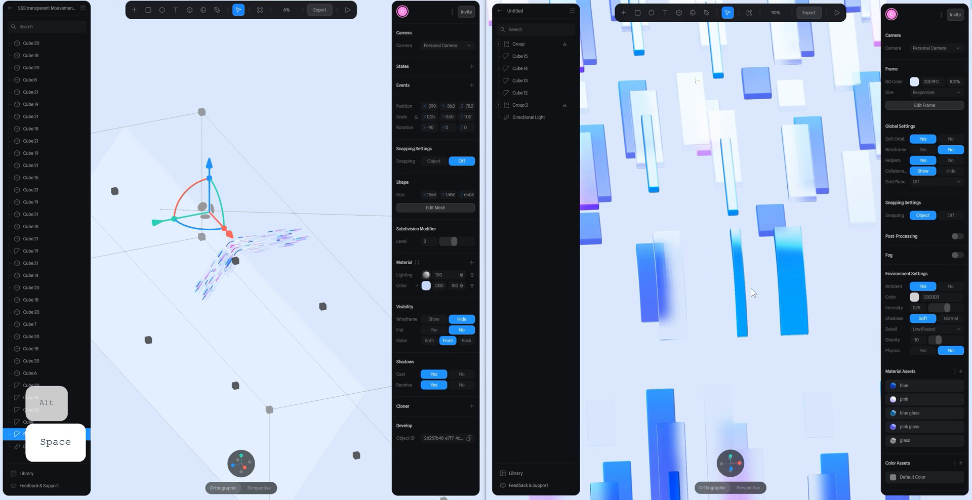
click(740, 287)
click(911, 279)
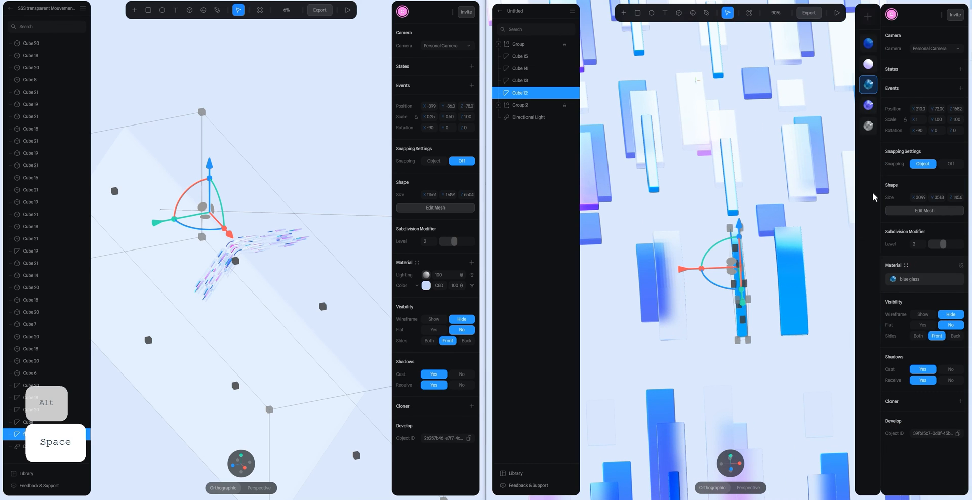
click(868, 45)
click(732, 362)
- Duplicate the four curved bars together and shift the copies sideways to fill the gap between the two groups
scroll(771, 316, down, 3)
alt+drag(773, 317, 734, 335)
scroll(733, 335, down, 6)
drag(706, 231, 753, 276)
key(ctrl+d)
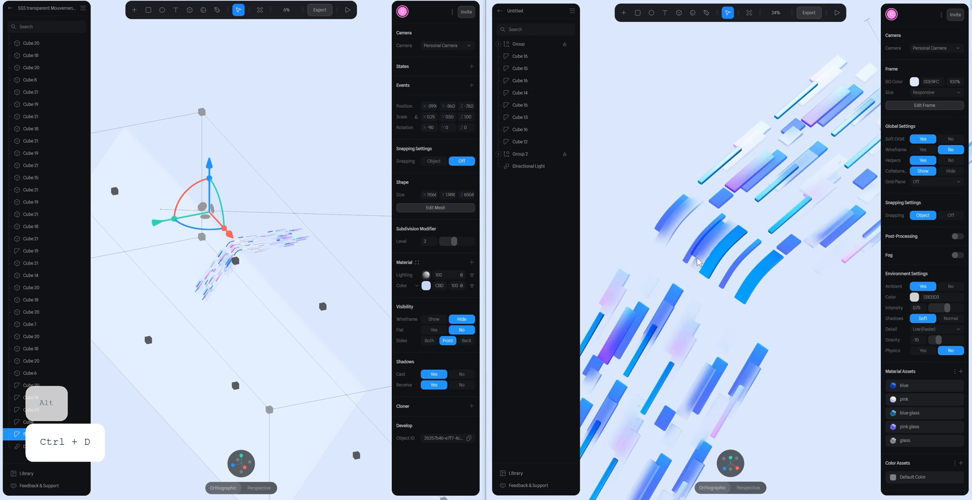
scroll(698, 261, up, 5)
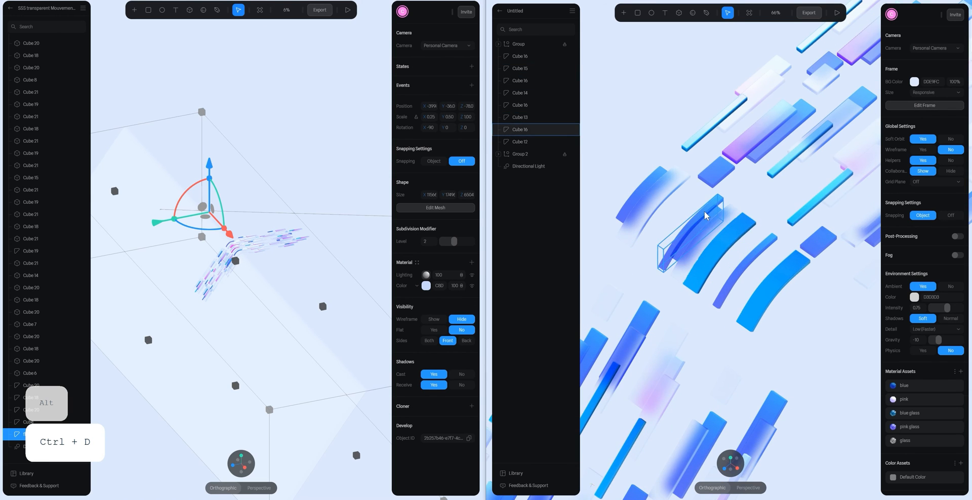
click(704, 211)
click(720, 222)
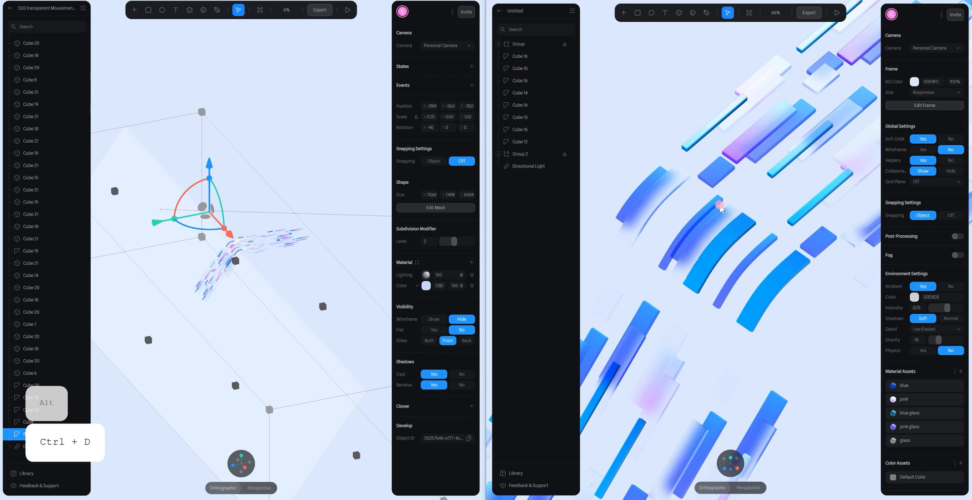
key(Delete)
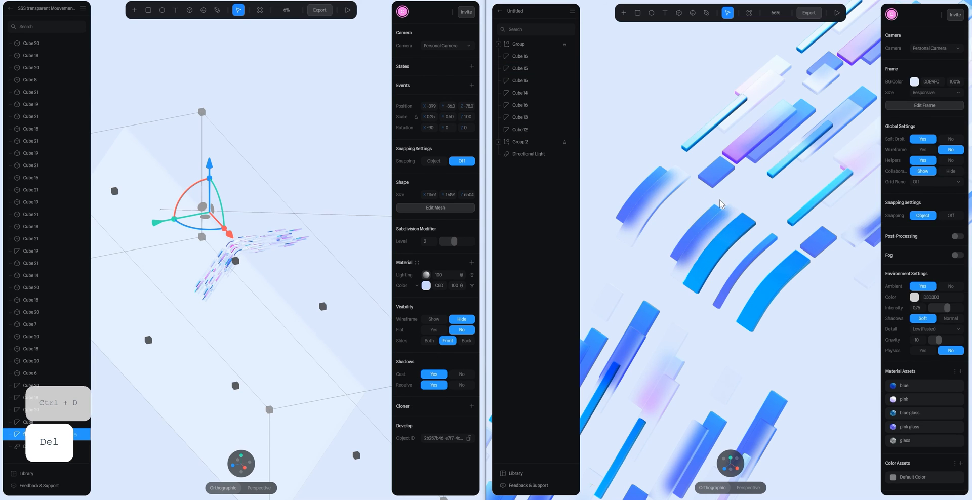
key(ctrl+z)
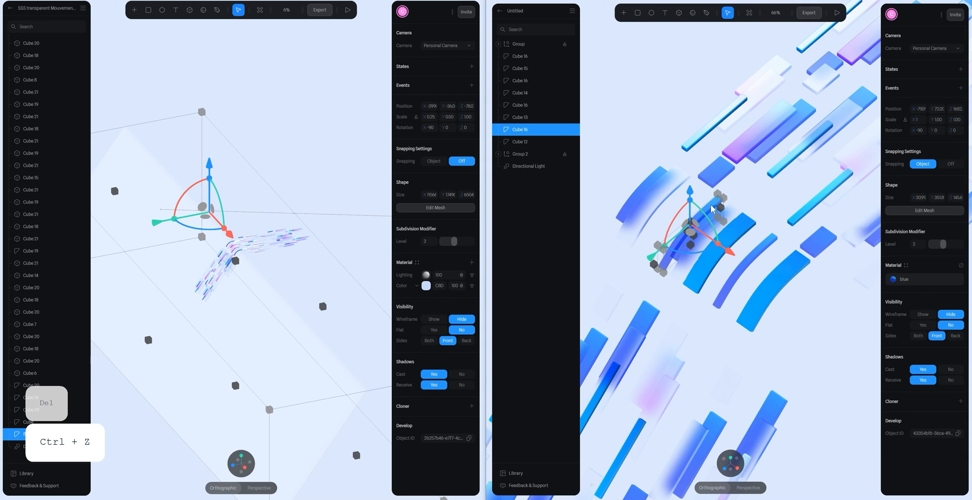
- Shorten the narrow curved copy by moving the vertices at its ends inward along the curve, and finish mesh editing
key(space)
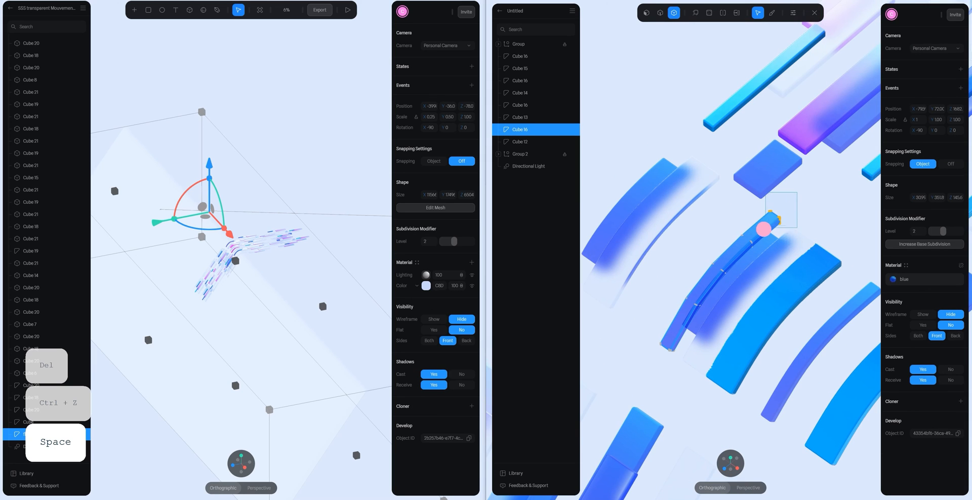
drag(763, 228, 724, 266)
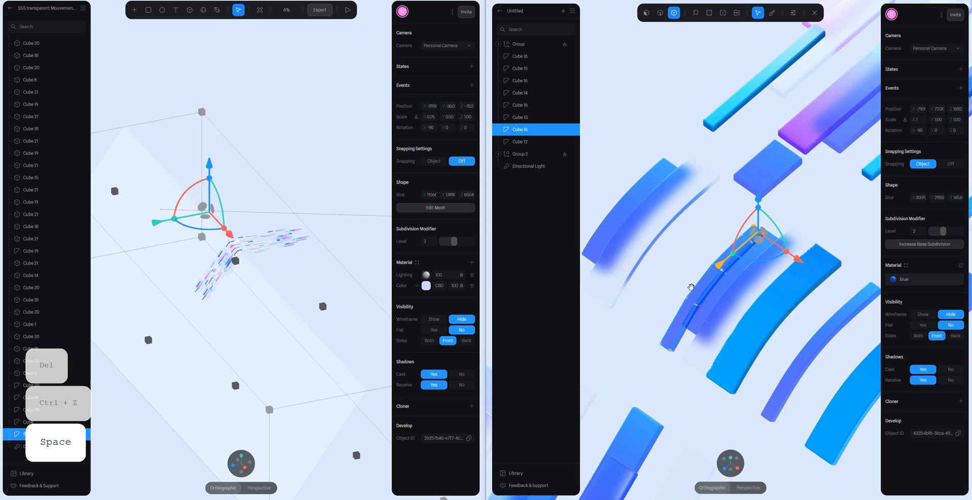
drag(648, 332, 689, 375)
click(729, 461)
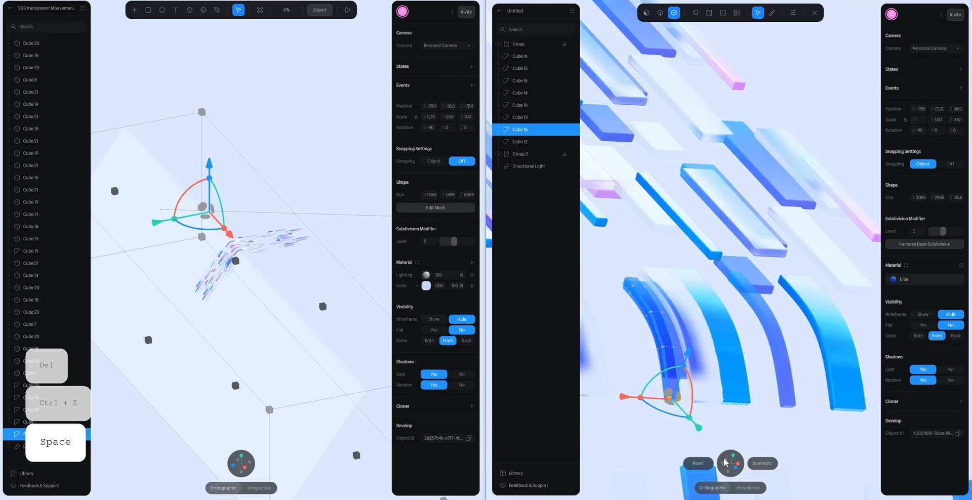
drag(767, 387, 707, 324)
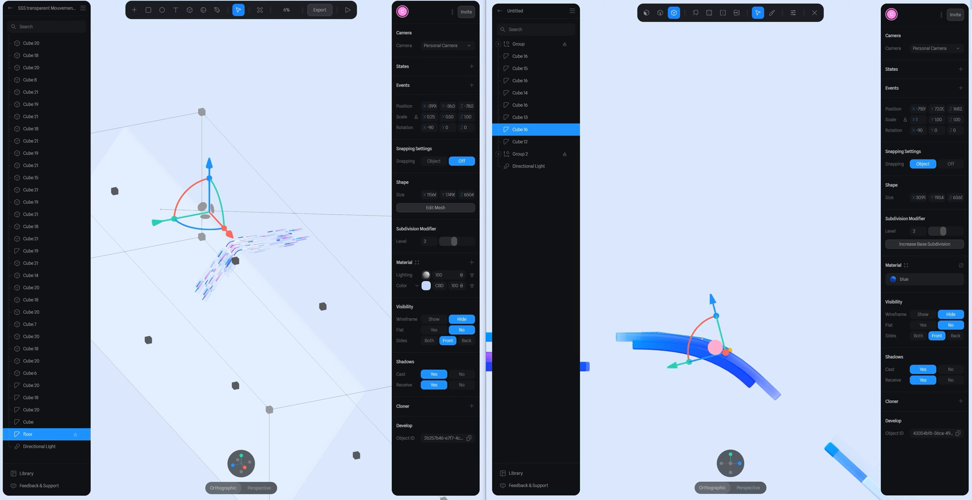
key(Escape)
alt+drag(811, 303, 664, 310)
click(664, 310)
scroll(700, 322, up, 5)
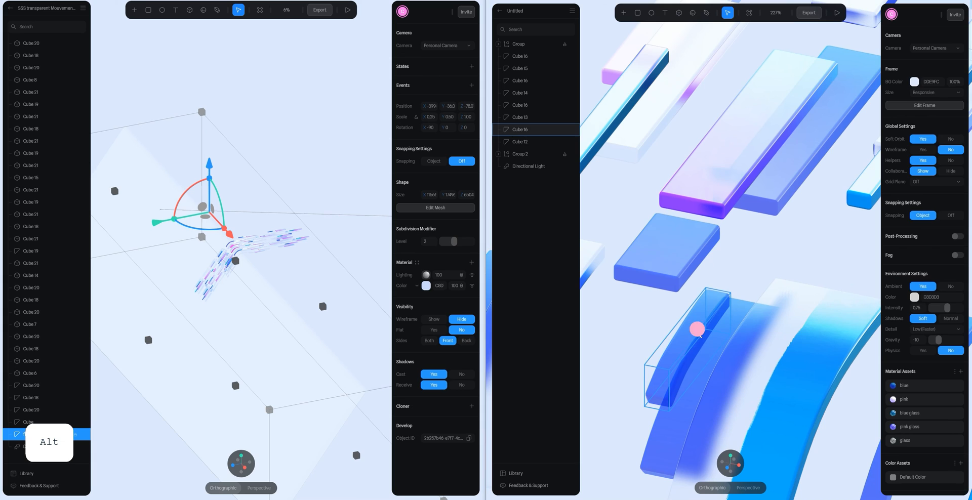
- Dissolve the selected edges near the lower end of the shortened narrow curved bar, and finish mesh editing
click(696, 329)
double_click(711, 310)
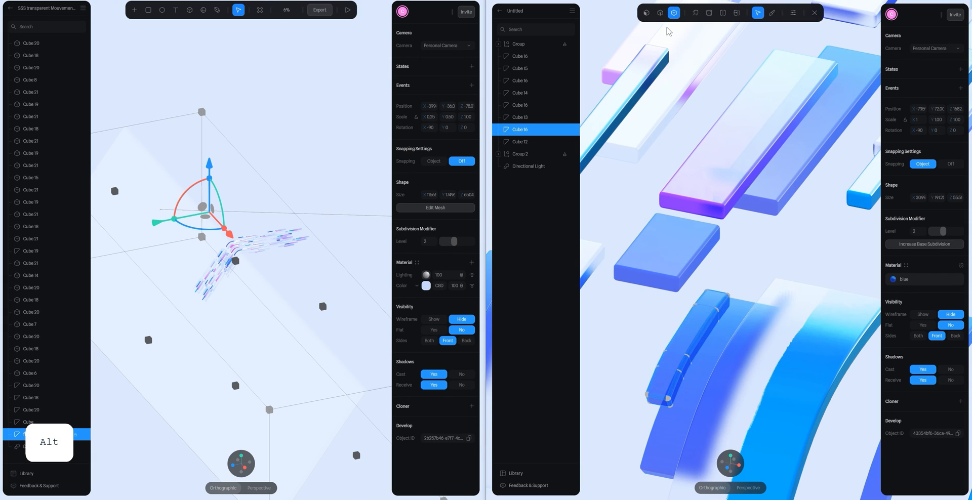
click(670, 369)
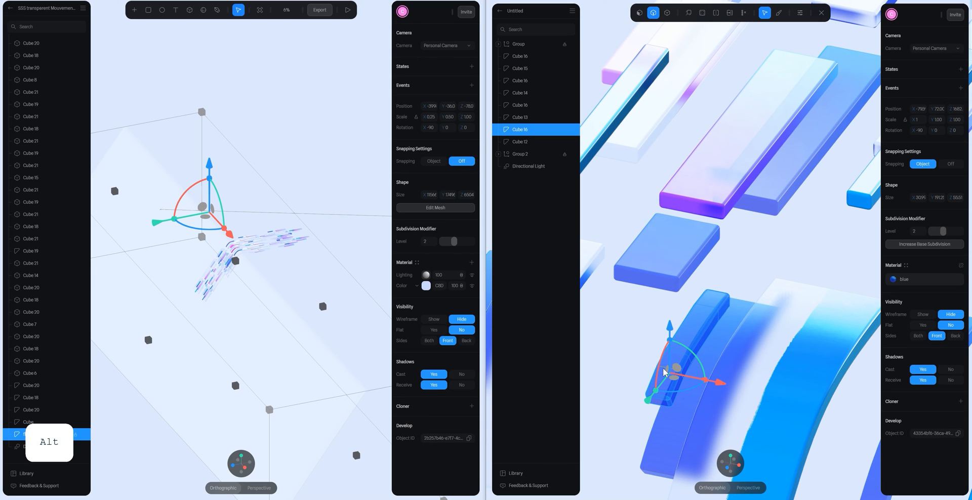
key(d)
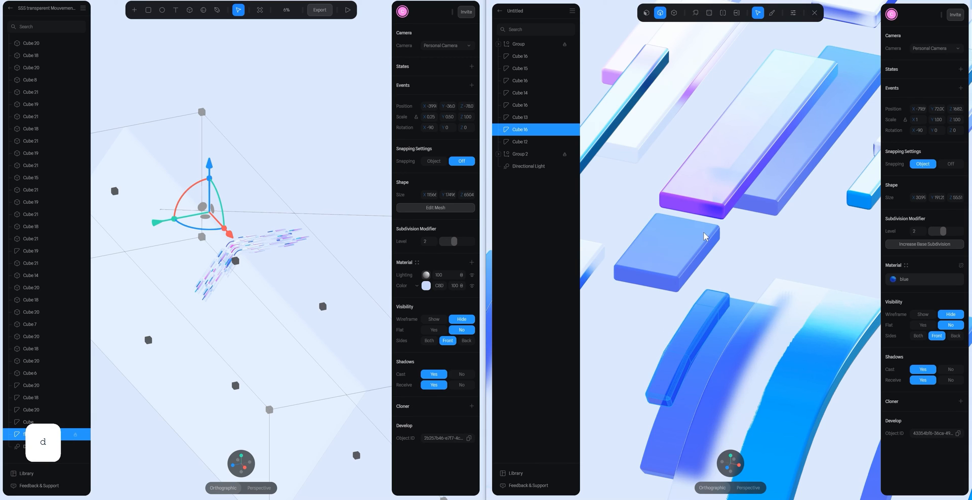
click(814, 13)
scroll(746, 257, down, 3)
- Assign the pink glass material to the shortened narrow curved bar
click(747, 258)
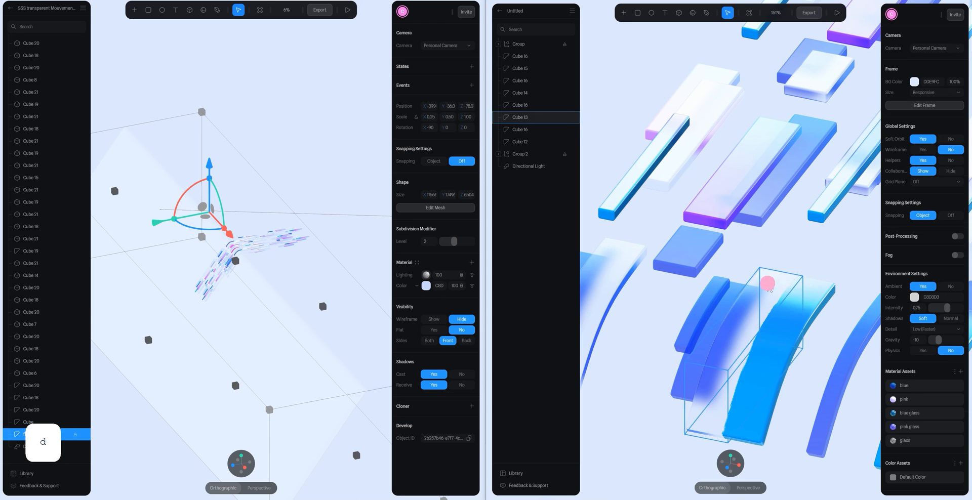
alt+drag(768, 285, 767, 327)
scroll(735, 278, down, 3)
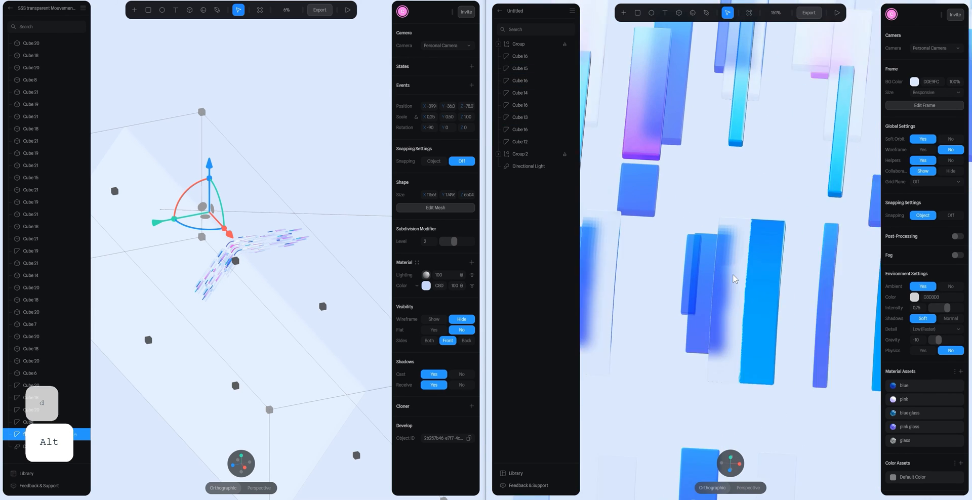
click(701, 281)
click(908, 276)
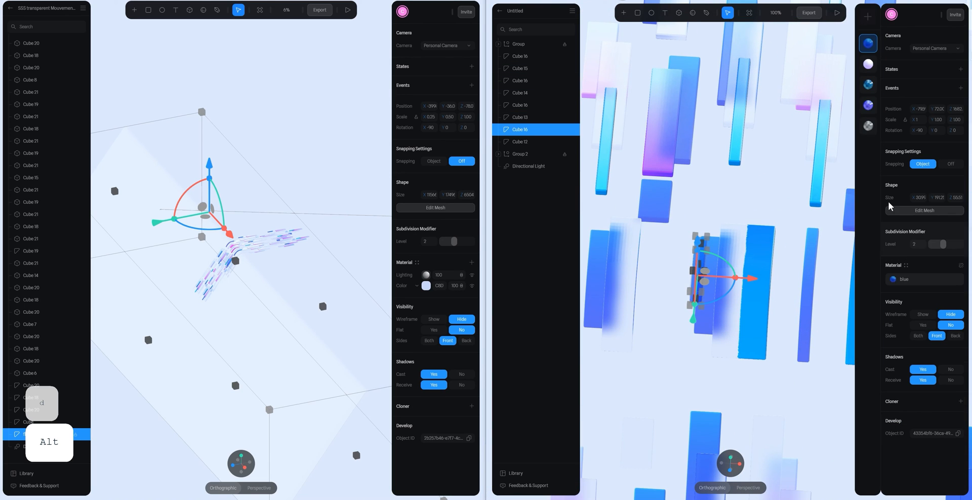
click(867, 105)
click(712, 194)
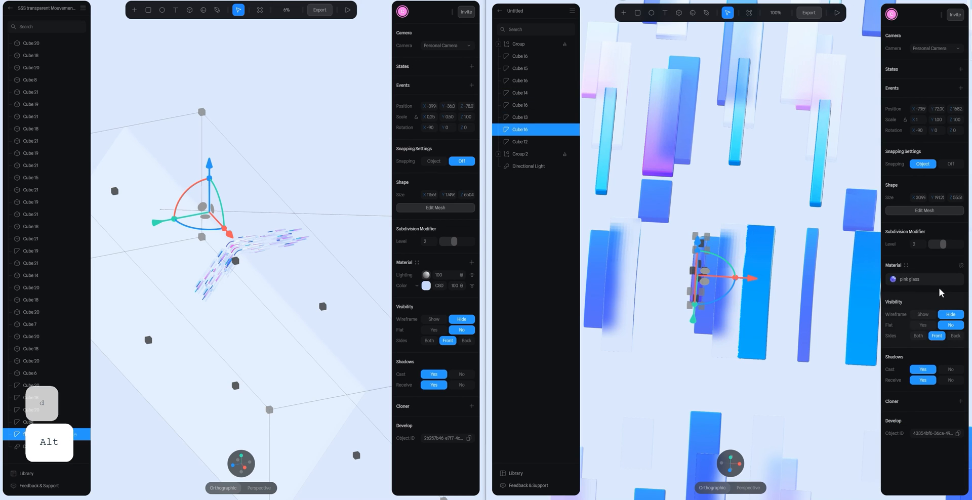
alt+scroll(735, 233, down, 3)
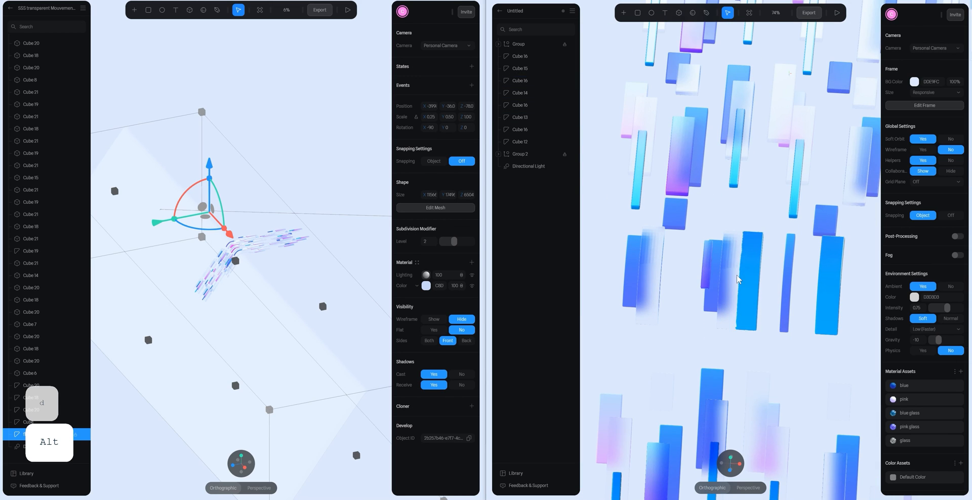
- Shift the pink glass curved bar sideways over the outer wide curved bars and raise it slightly above their surface
alt+click(706, 272)
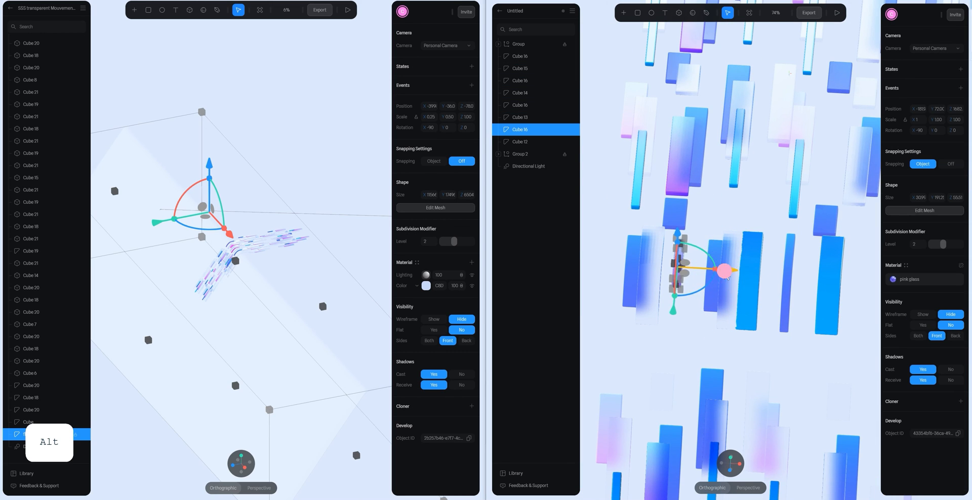
drag(730, 274, 707, 273)
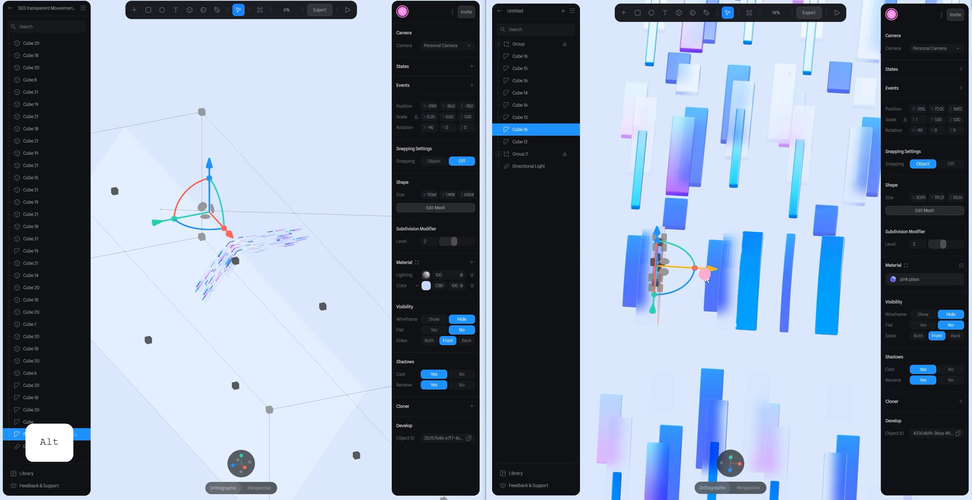
click(721, 463)
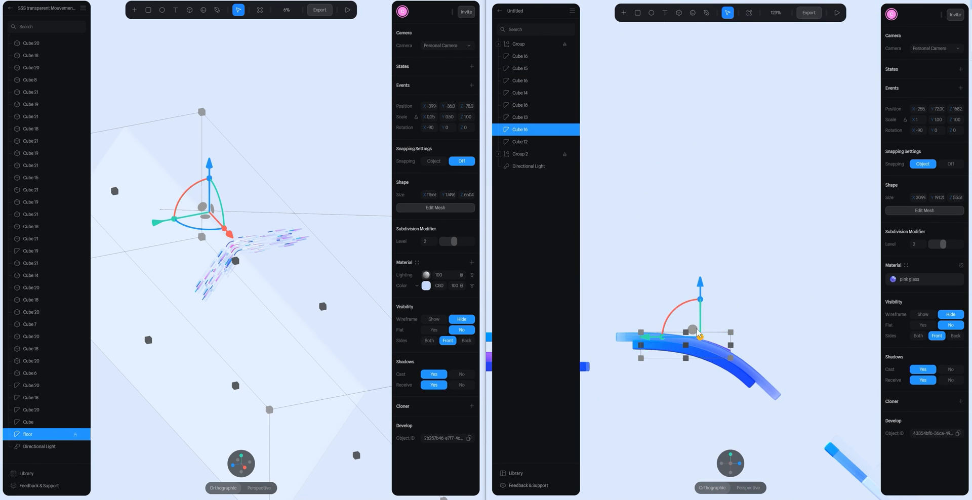
drag(696, 332, 697, 326)
alt+drag(769, 311, 720, 280)
scroll(692, 279, down, 4)
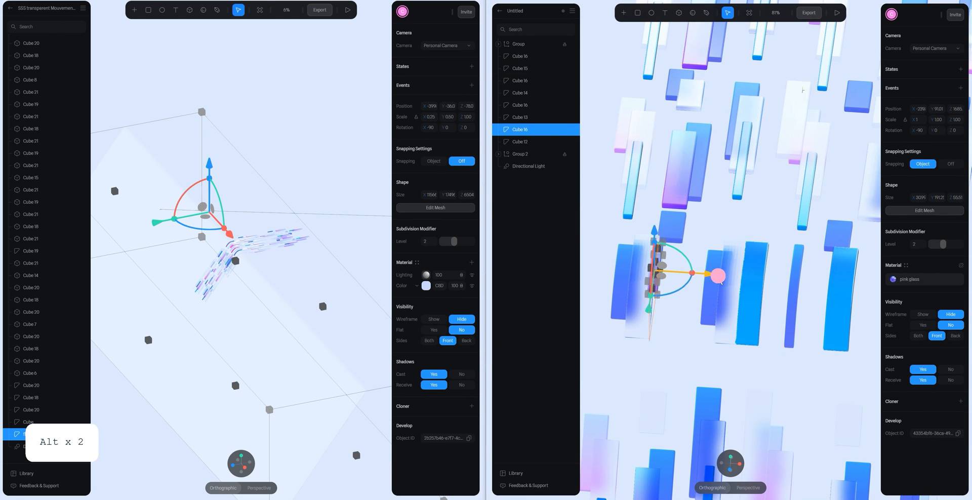
- Delete the wide bright blue curved bar beside the middle glass bar
click(749, 263)
scroll(749, 263, down, 3)
alt+drag(781, 308, 734, 221)
click(739, 251)
key(Delete)
- Assign the pink material to the short wide blue curved bar beneath the pink glass bar
click(654, 241)
click(905, 265)
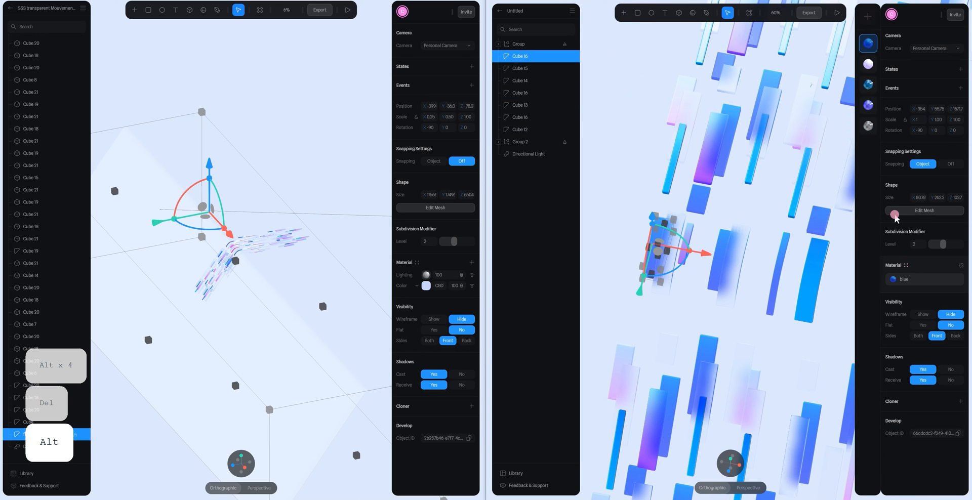
click(871, 66)
click(705, 308)
- Examine the arrangement of the curved connecting bars between the two groups from several angles
mouse_move(724, 293)
alt+mouse_down()
mouse_move(793, 274)
mouse_move(728, 279)
alt+mouse_up()
click(660, 282)
click(616, 285)
alt+drag(628, 276, 681, 296)
click(765, 307)
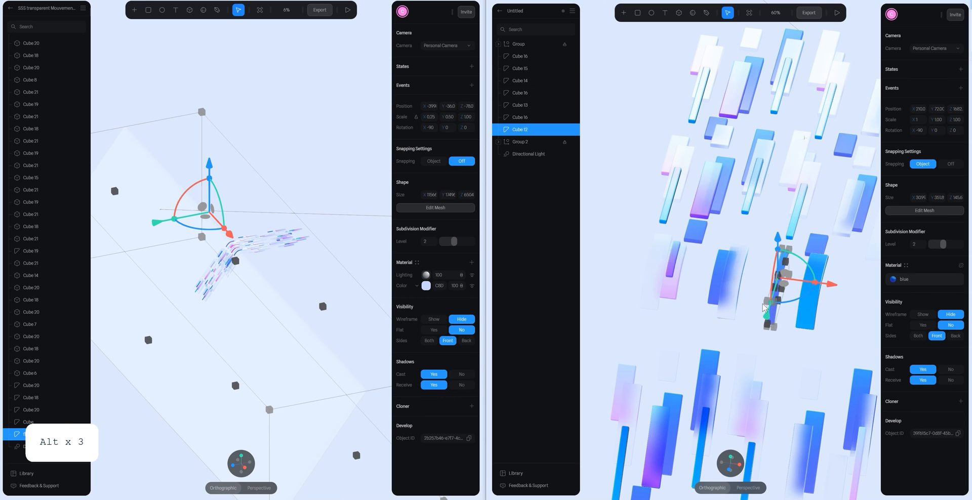
click(851, 327)
scroll(851, 327, down, 5)
alt+drag(834, 302, 704, 277)
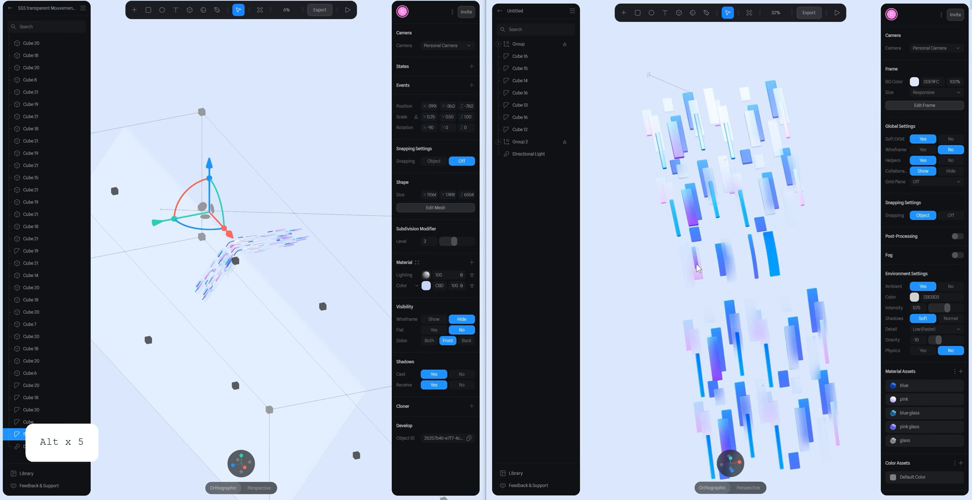
- Duplicate the pink curved bar and slide the copy sideways beside the remaining wide bright blue curved bar
click(704, 277)
key(ctrl+d)
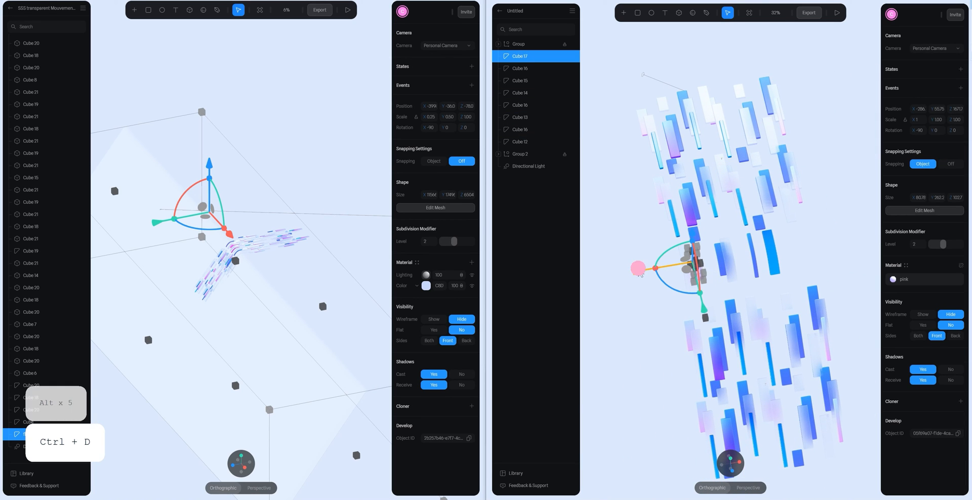
drag(639, 270, 816, 213)
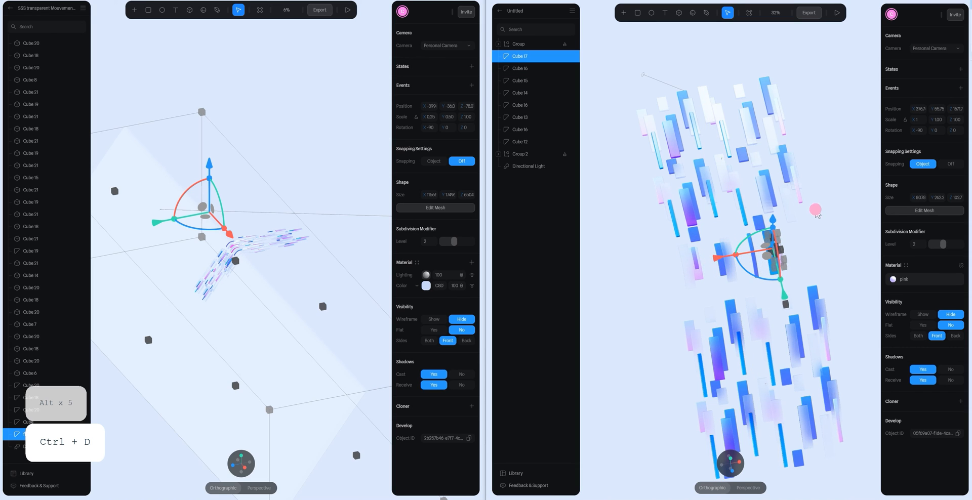
click(819, 223)
alt+drag(828, 243, 796, 261)
click(769, 280)
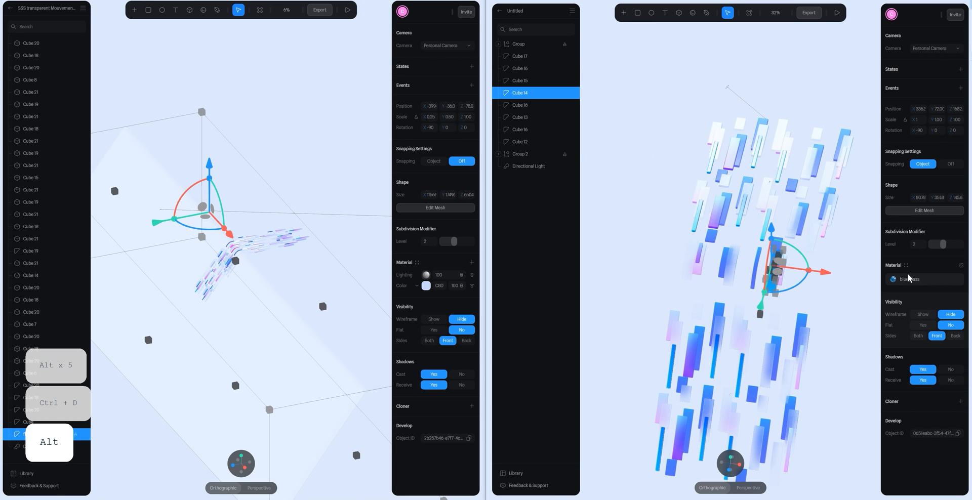
click(856, 289)
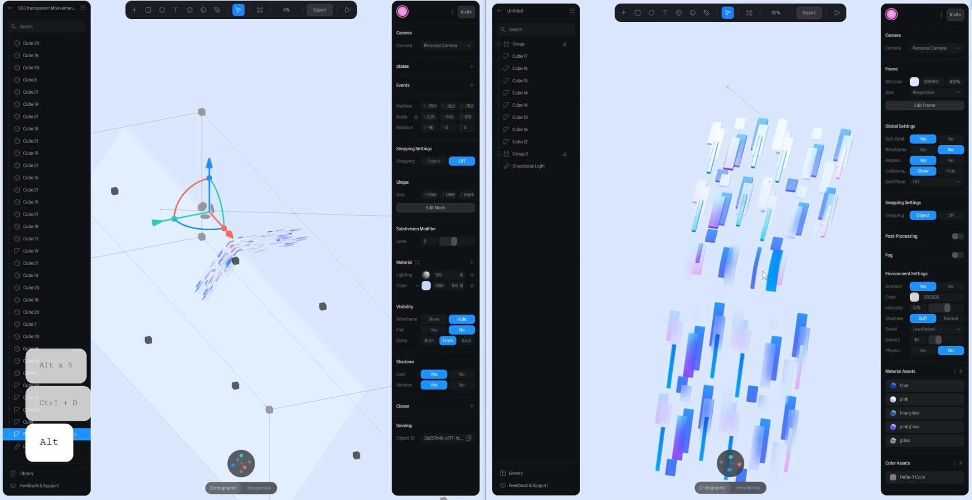
- Duplicate the middle glass curved bar and slide the copy sideways past the wide bright blue bar
click(737, 276)
key(ctrl+d)
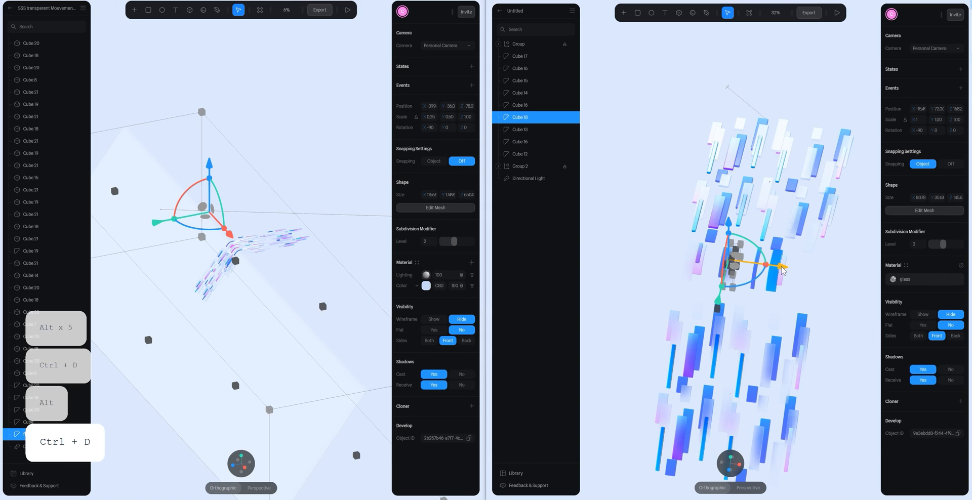
click(786, 271)
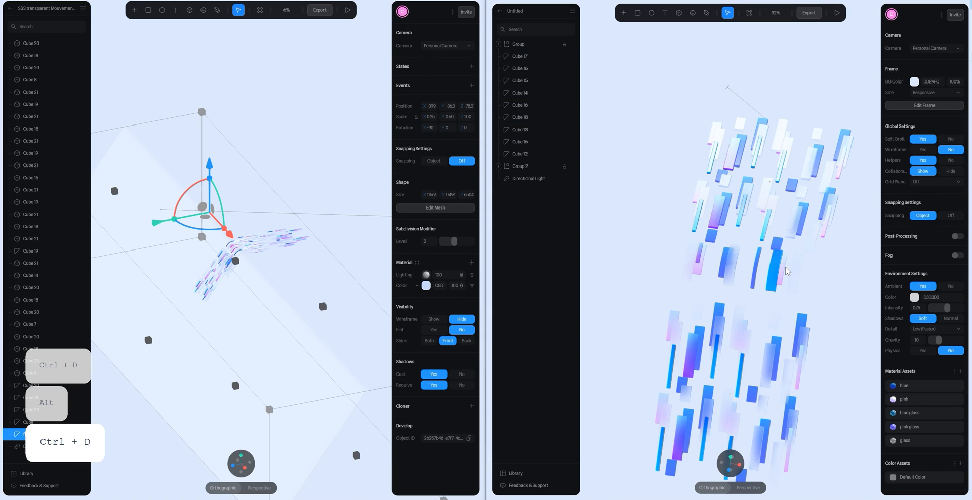
- Duplicate the pink copy beside the wide bright blue bar and move the new copy farther outward
click(786, 271)
key(ctrl+d)
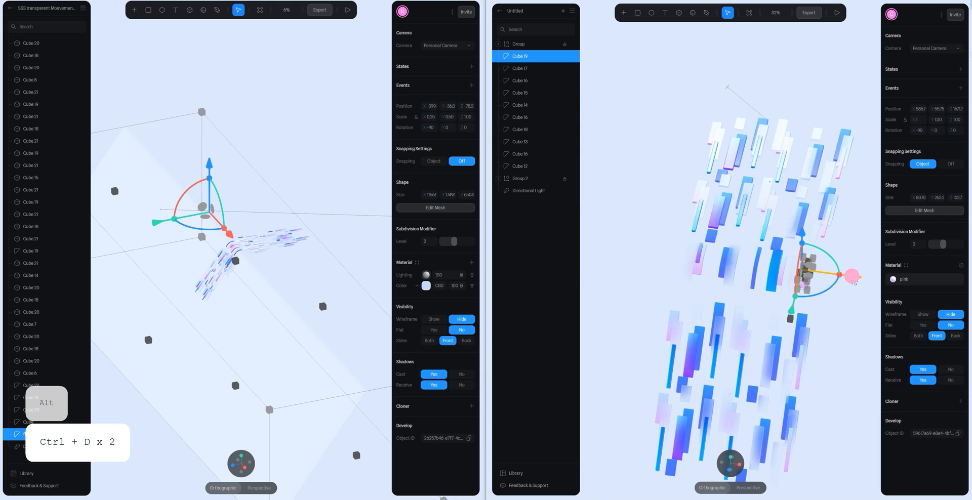
click(853, 303)
scroll(853, 306, up, 3)
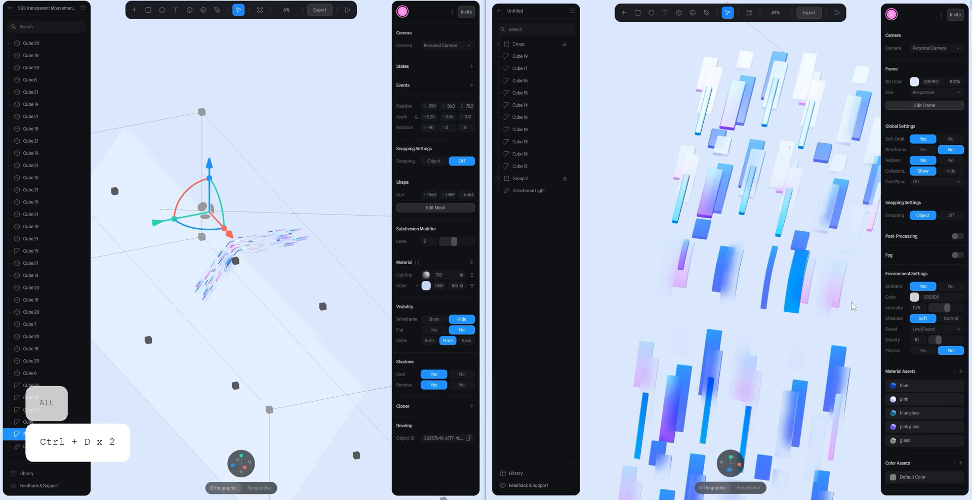
- Assign the blue material to the outermost pink curved copy
click(847, 283)
click(905, 265)
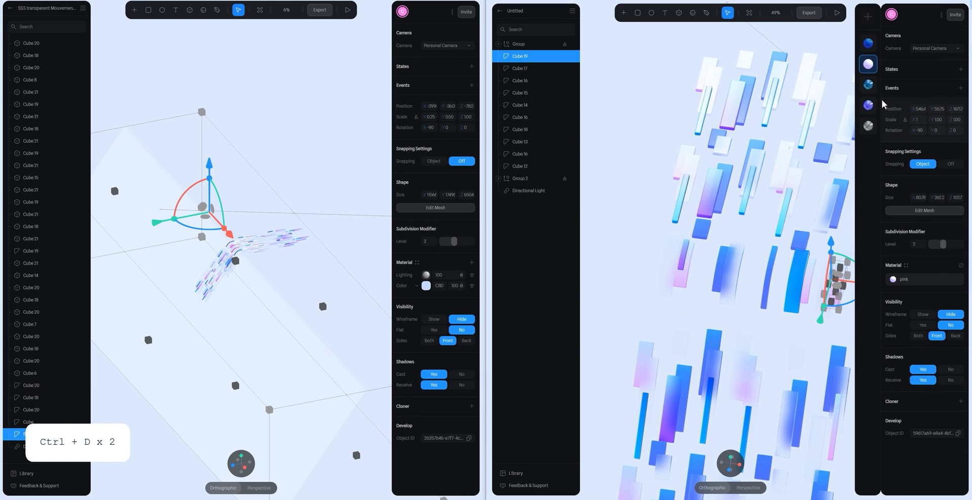
click(798, 329)
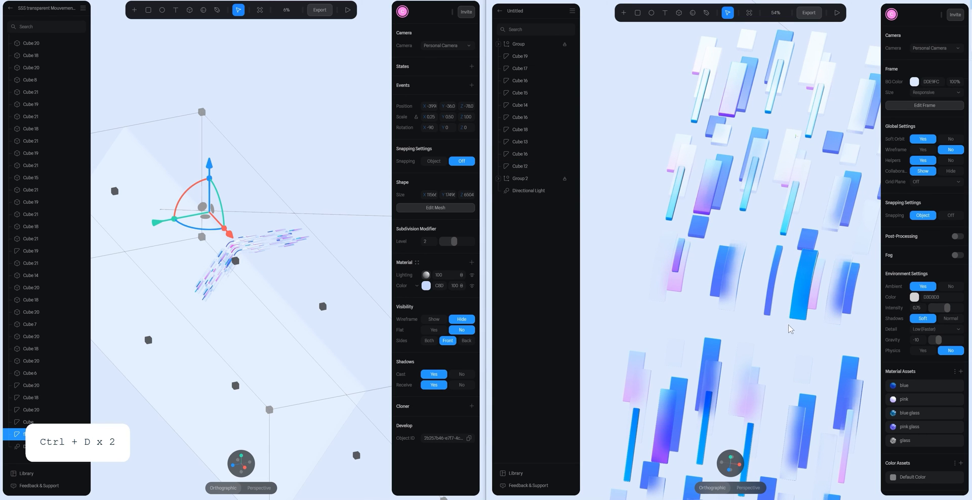
scroll(800, 333, up, 1)
alt+drag(799, 330, 792, 329)
- Try to move the glass curved copy farther outward over the blue copy
click(839, 272)
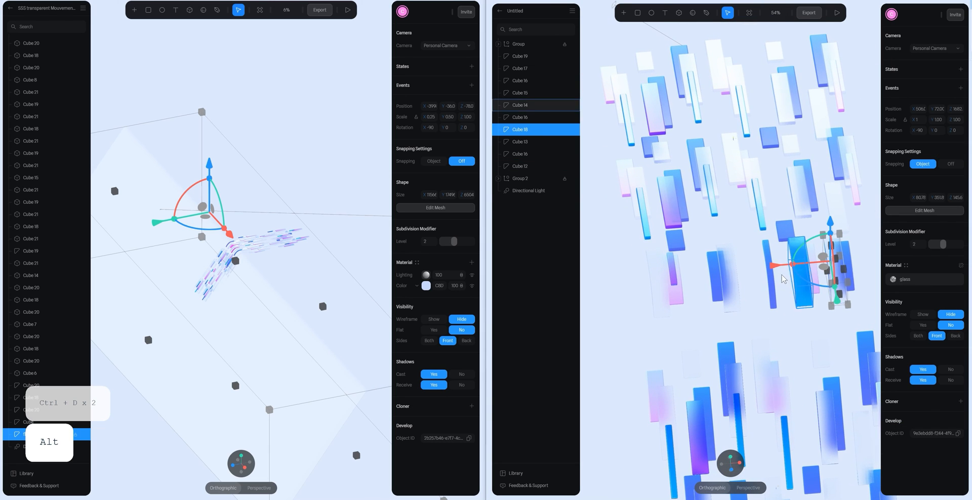
drag(787, 268, 798, 274)
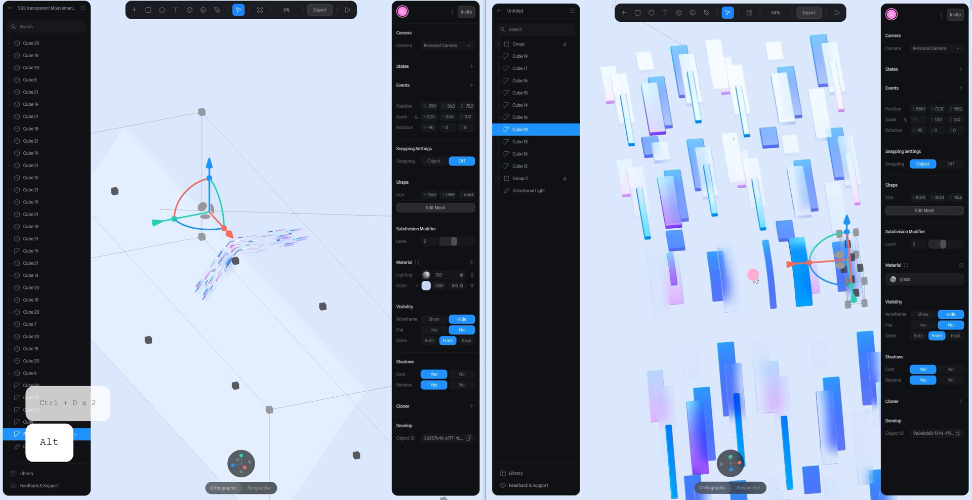
click(753, 276)
scroll(755, 279, down, 3)
alt+drag(791, 313, 775, 324)
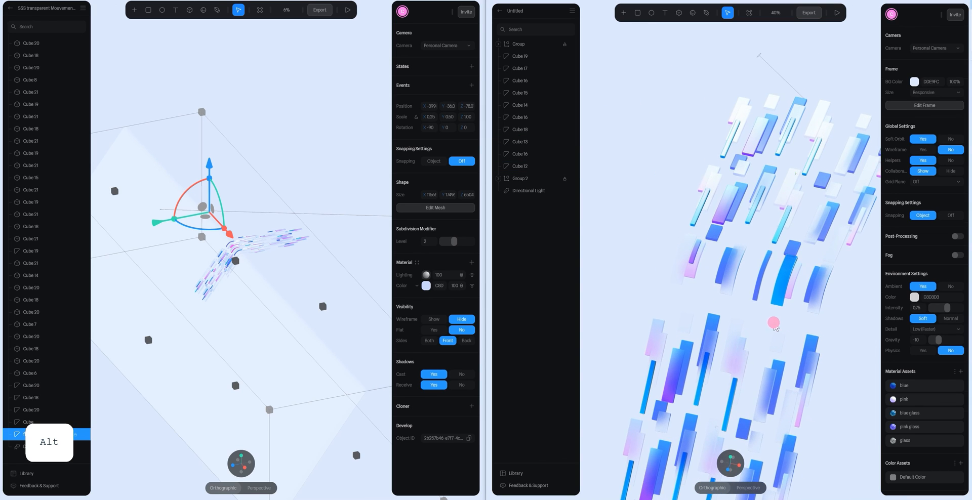
- Undo the last change and reposition the glass curved copy sideways so it partly overlaps the outer blue copy
click(821, 298)
key(ctrl+z)
drag(864, 294, 850, 292)
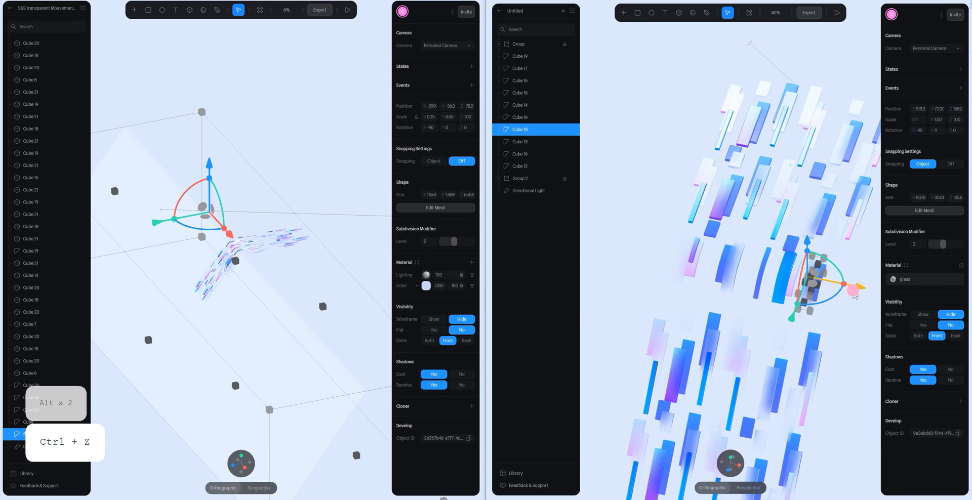
click(843, 342)
- Duplicate the glass curved bar at the inner side of the bend and move the copy sideways beyond the outermost bars
scroll(843, 340, down, 2)
alt+drag(848, 326, 758, 271)
scroll(820, 324, up, 8)
key(space)
scroll(800, 306, down, 4)
alt+drag(761, 339, 797, 363)
click(691, 283)
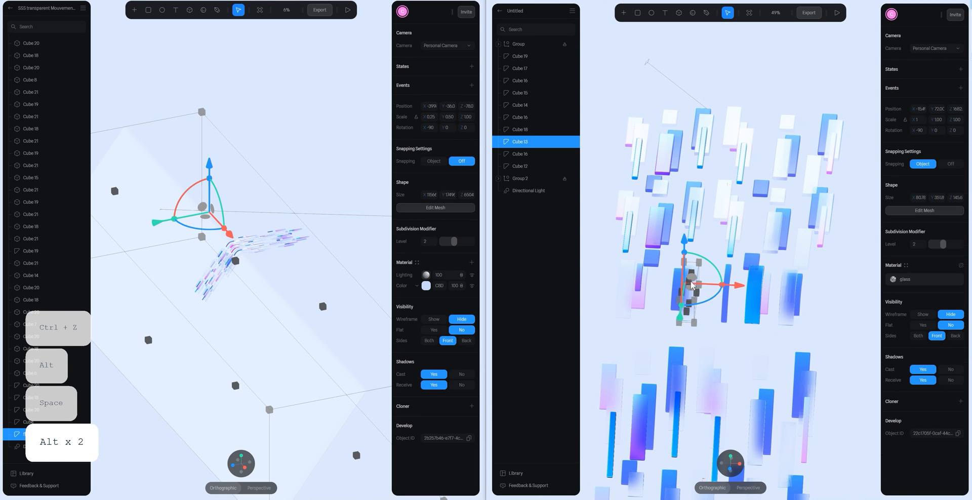
key(ctrl+d)
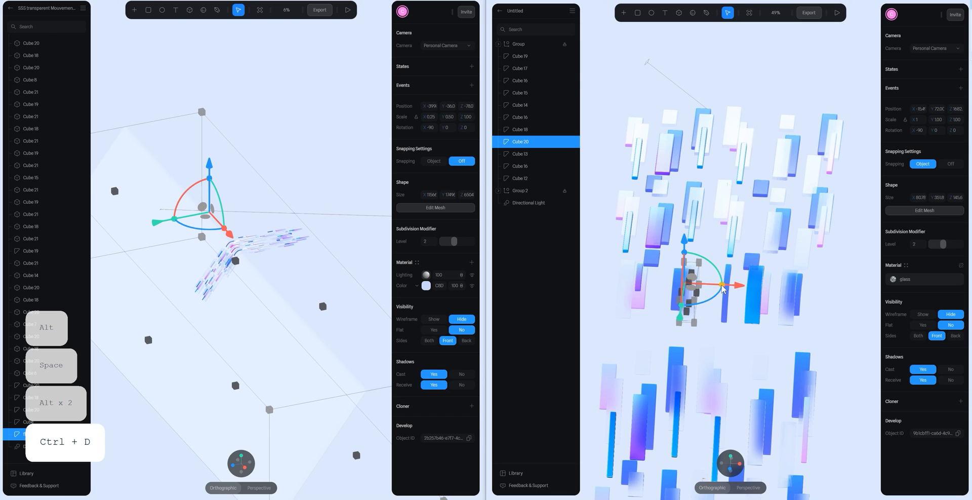
scroll(720, 305, down, 3)
drag(729, 288, 885, 287)
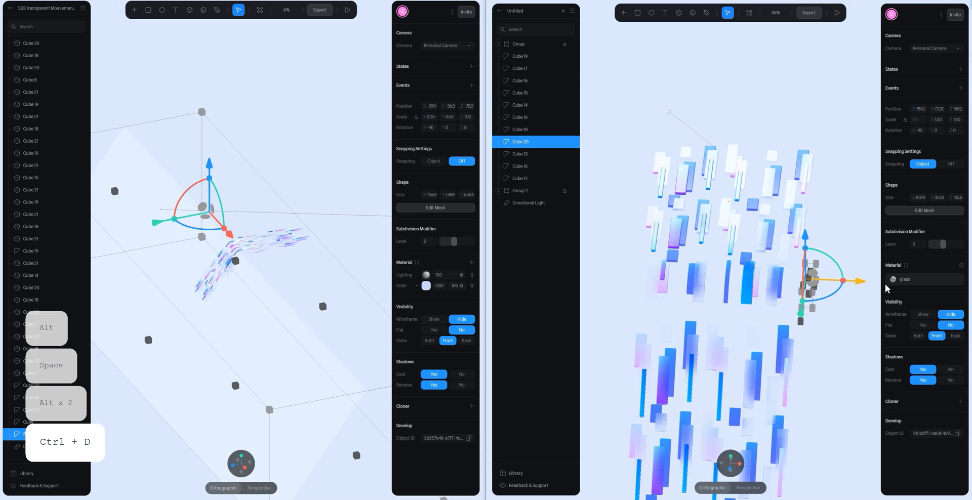
- Detach the new copy from the glass material asset and replace its Glass layer with a Color layer
click(961, 266)
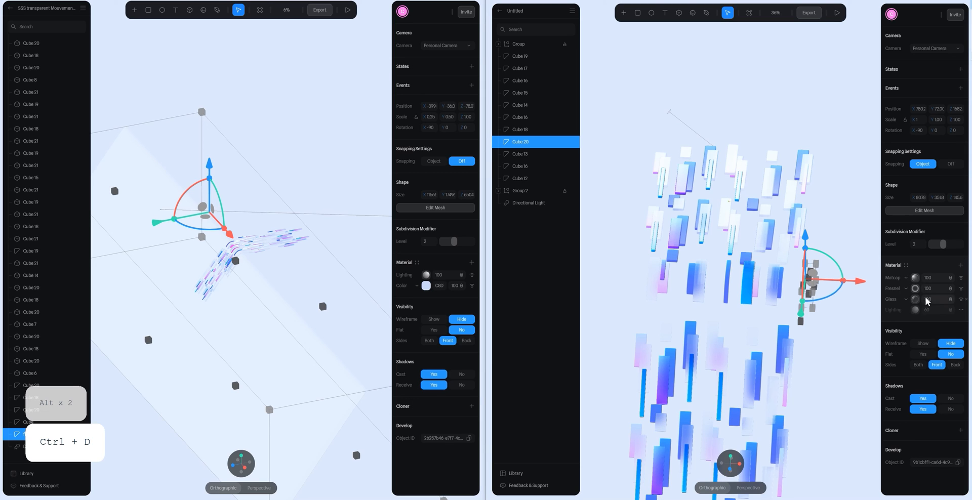
click(964, 300)
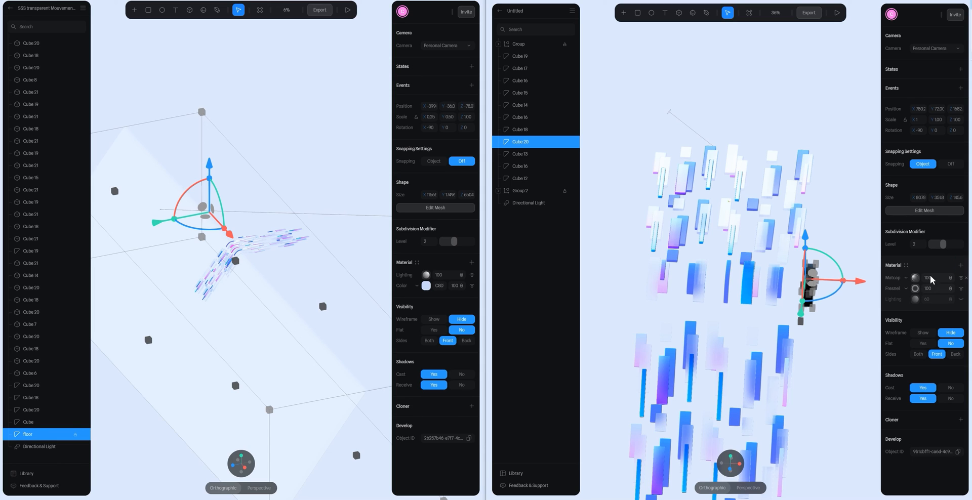
click(960, 265)
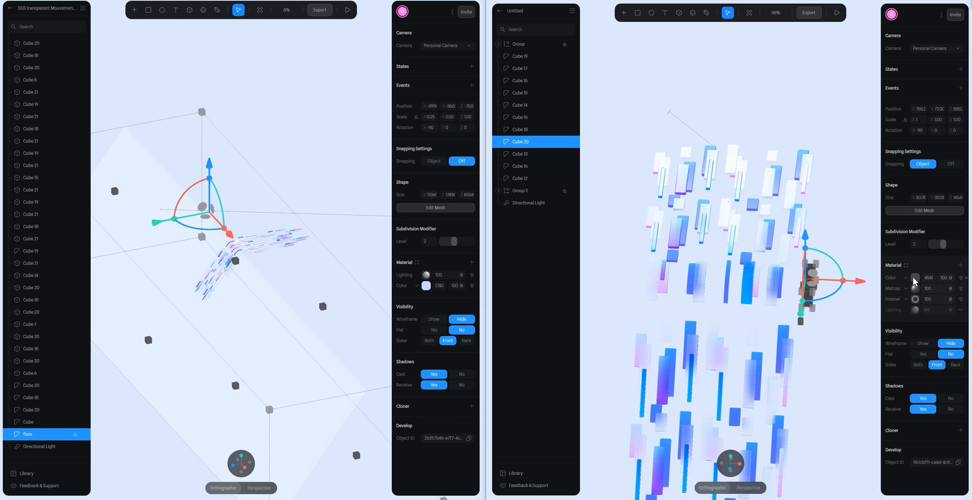
- Copy the reference floor's colour value into the new Color layer of the curved copy
click(915, 277)
click(832, 143)
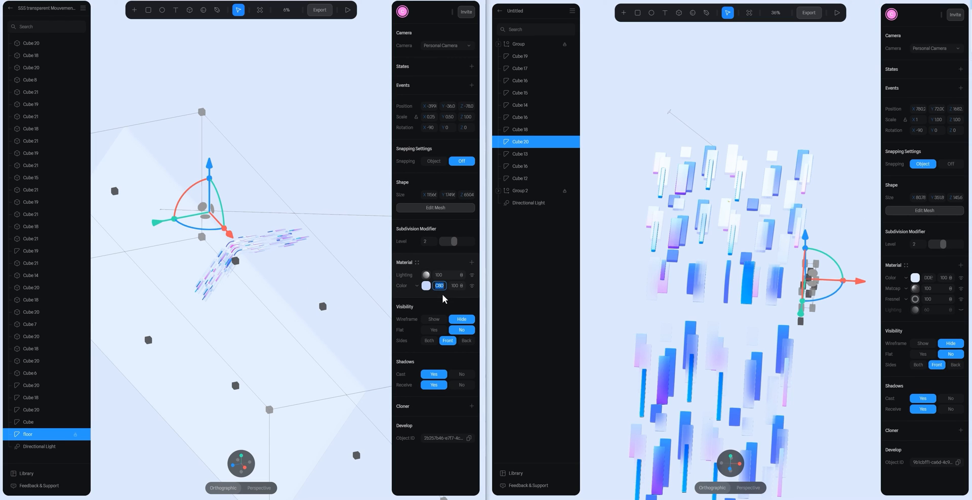
key(ctrl+c)
click(929, 279)
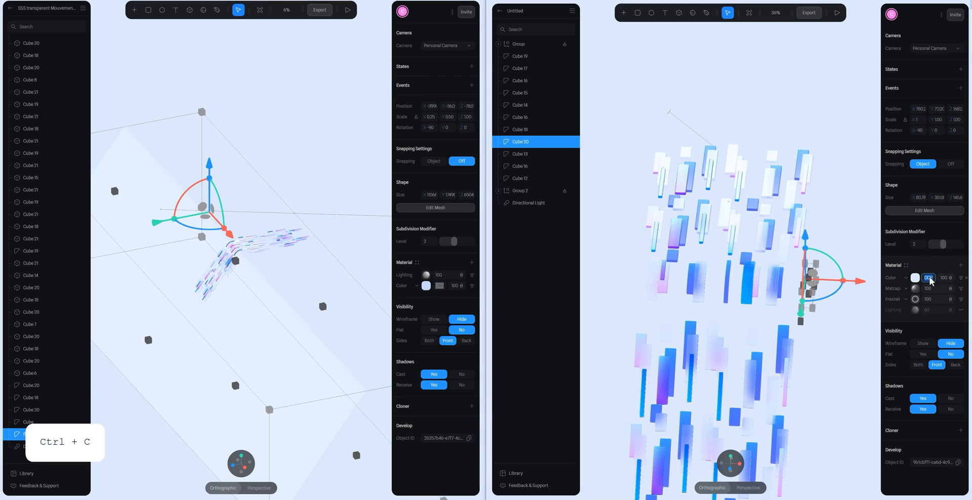
key(ctrl+v)
key(Return)
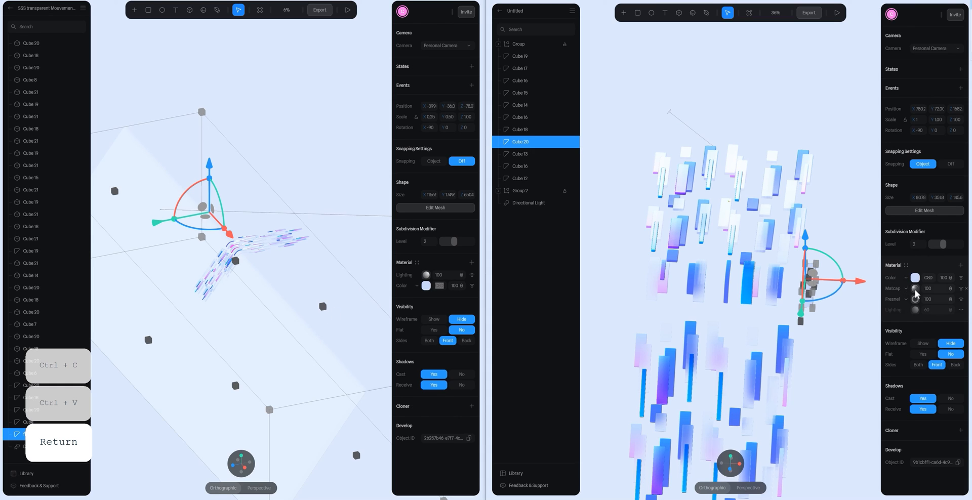
- Move the Color layer beneath Lighting, remove the Matcap and Fresnel layers, and set the Lighting layer to 100
drag(897, 280, 897, 313)
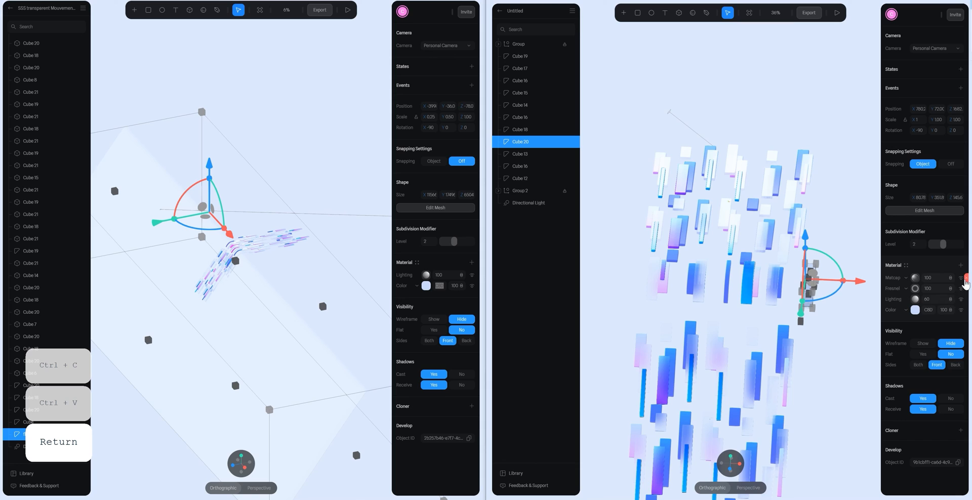
click(965, 278)
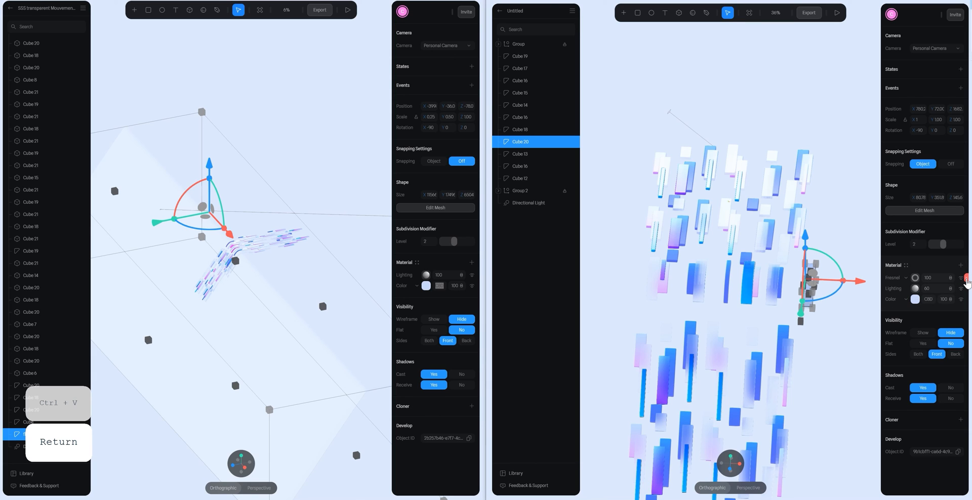
click(966, 278)
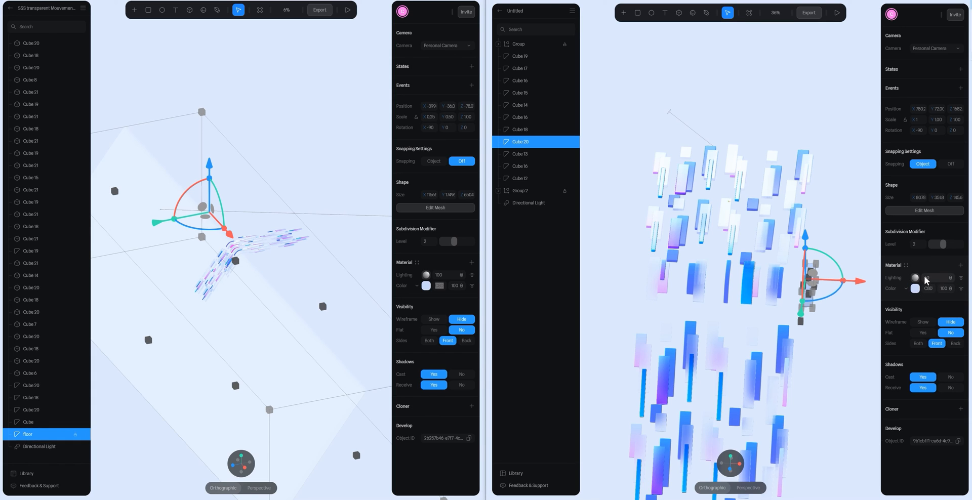
drag(924, 277, 941, 277)
click(952, 278)
click(953, 300)
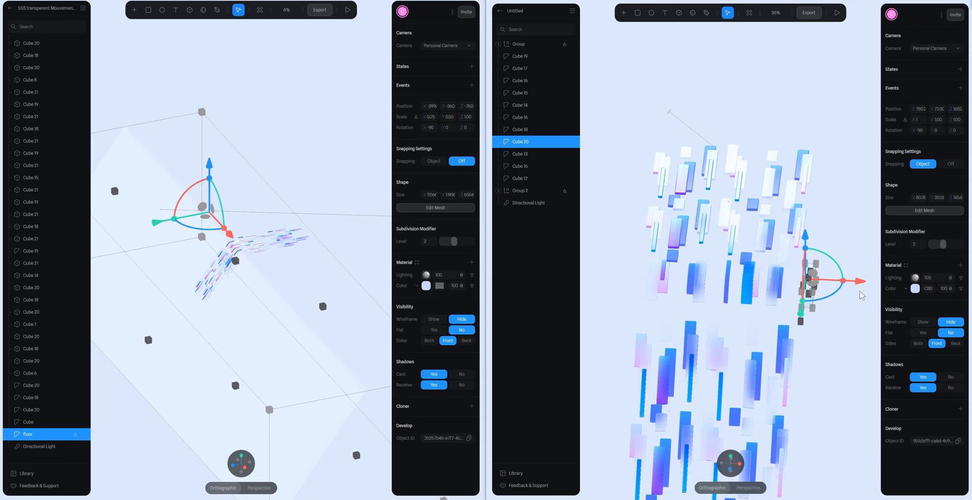
- Save the curved copy's material as a new material asset named "floor"
click(851, 233)
click(811, 284)
click(906, 266)
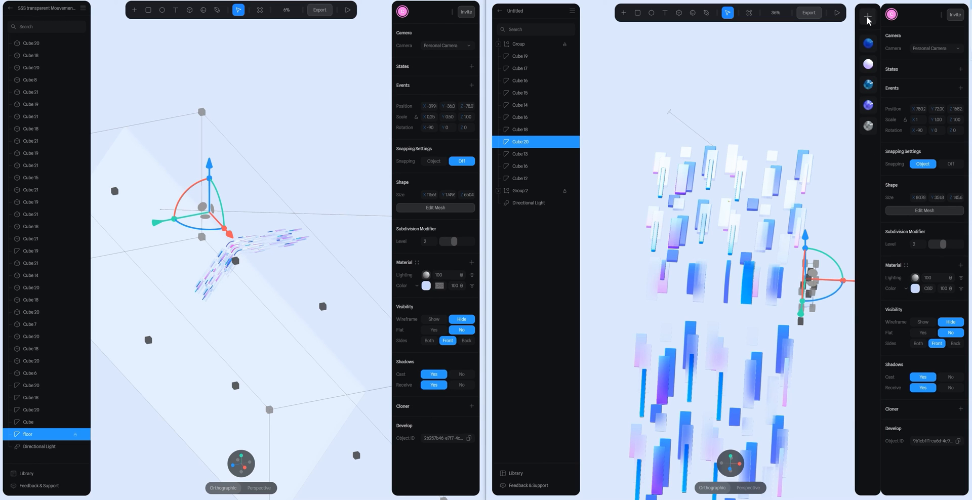
click(868, 18)
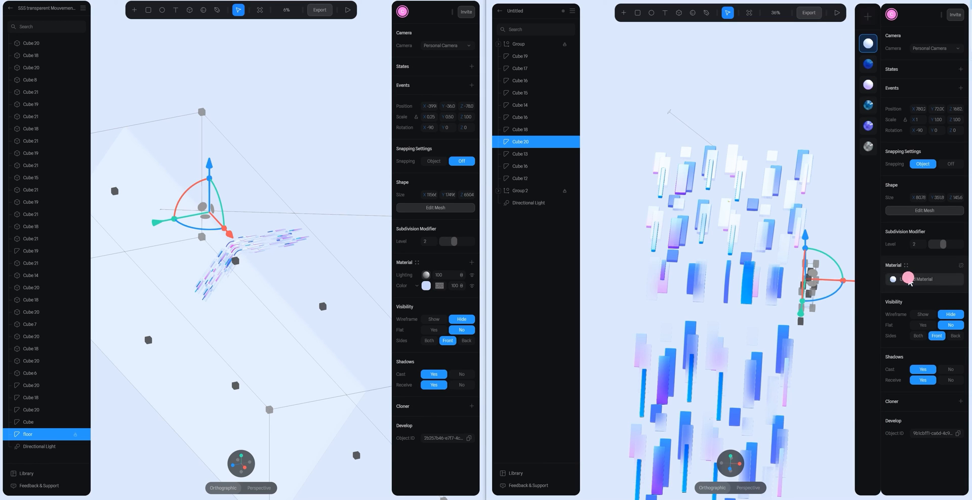
double_click(908, 278)
text(f;)
key(BackSpace)
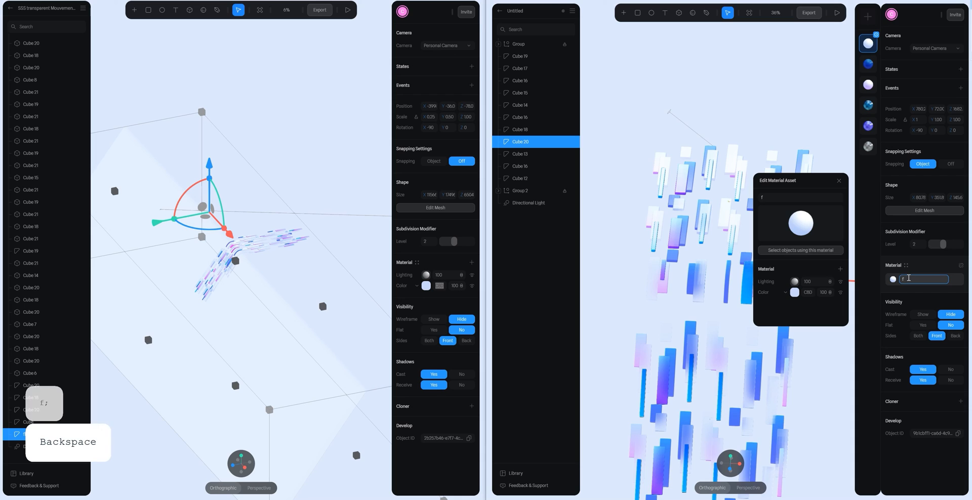
text(loor)
key(Return)
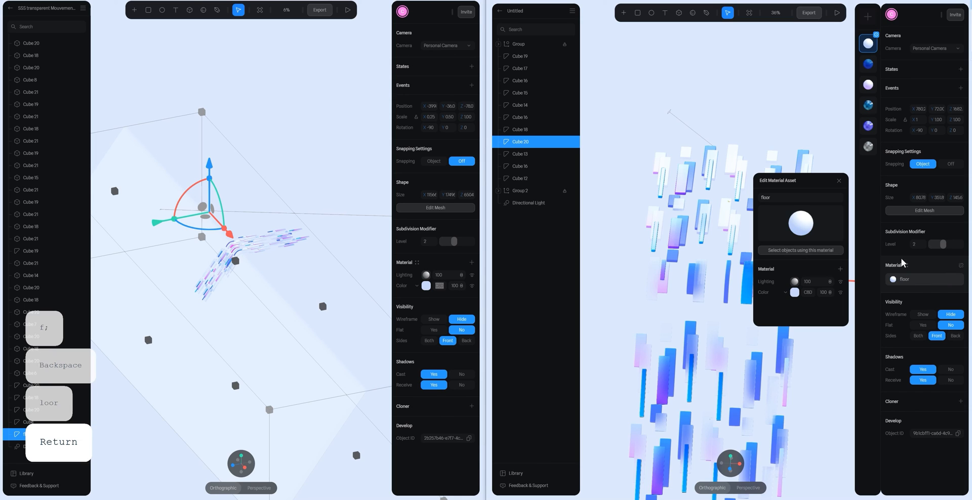
click(838, 181)
- Edit the curved copy's mesh and stretch its long side edges far outward in both directions to widen it into a floor
key(space)
key(space)
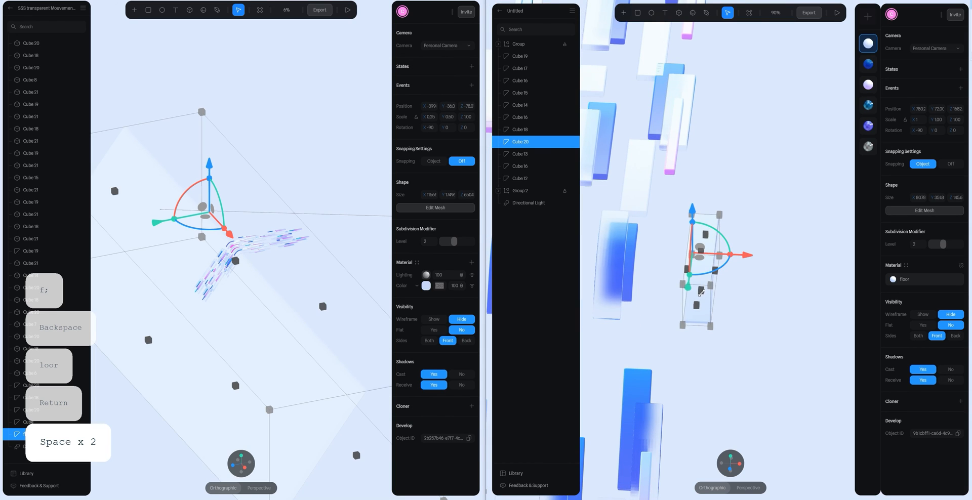
double_click(701, 292)
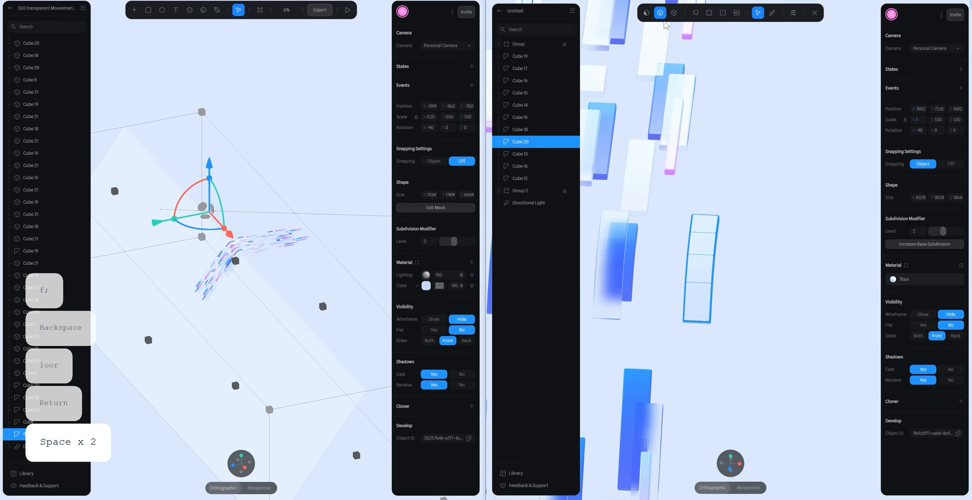
drag(775, 190, 705, 349)
scroll(724, 336, down, 10)
drag(782, 258, 919, 254)
drag(706, 225, 744, 293)
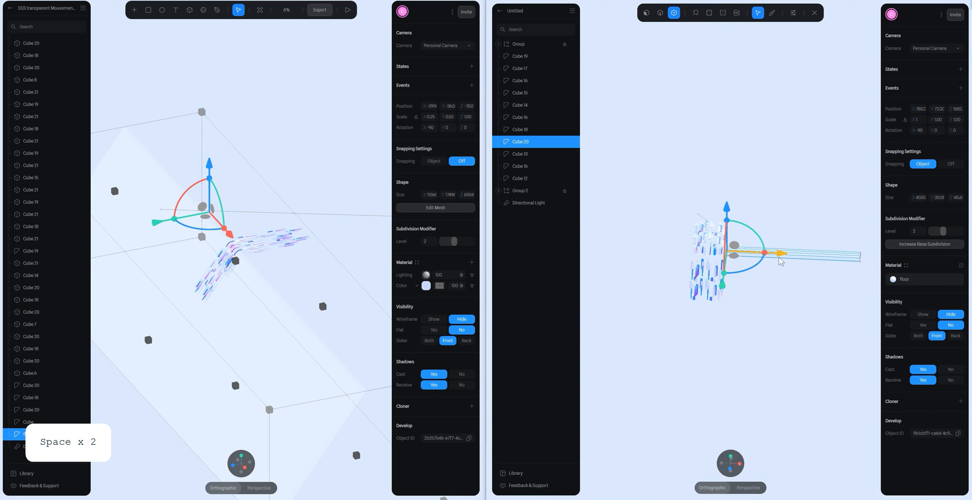
drag(775, 255, 600, 252)
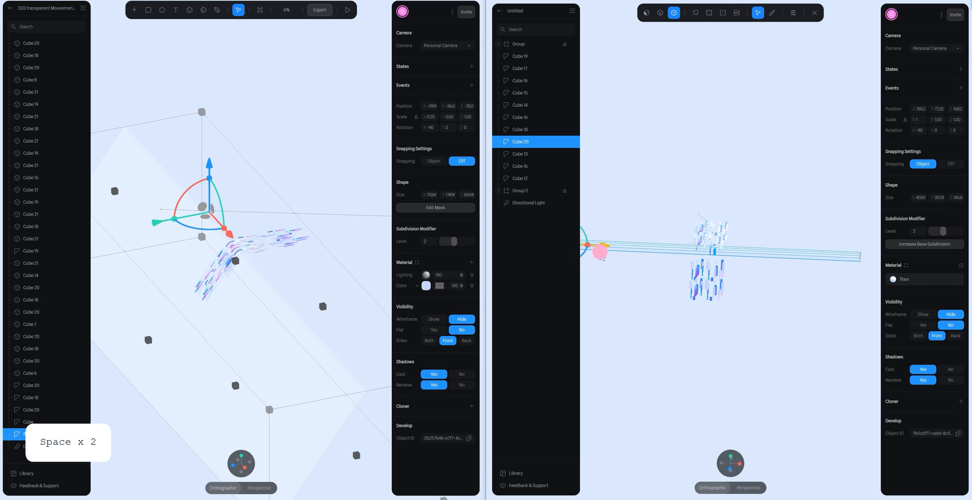
- Select the floor's flat end points in a top view and extend them well past the flat group of bars
click(772, 289)
alt+drag(802, 295, 825, 349)
click(730, 460)
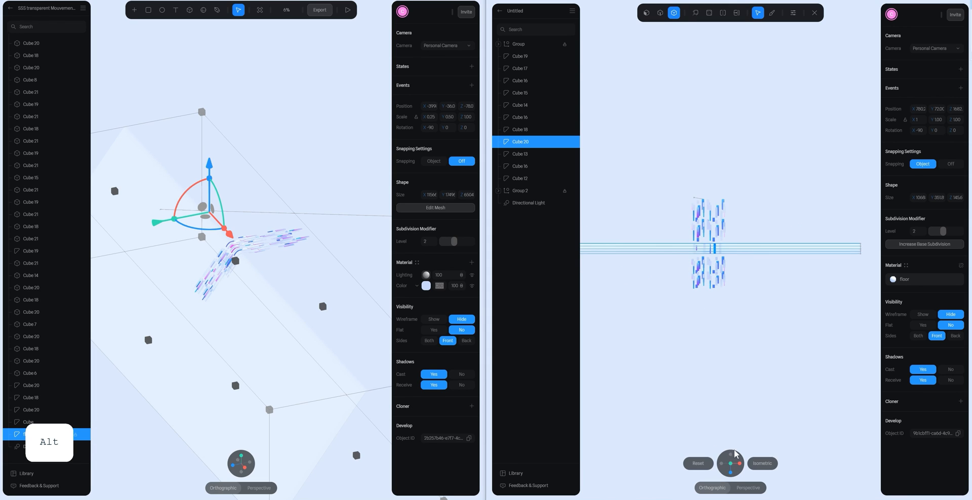
scroll(755, 242, down, 2)
drag(589, 209, 839, 246)
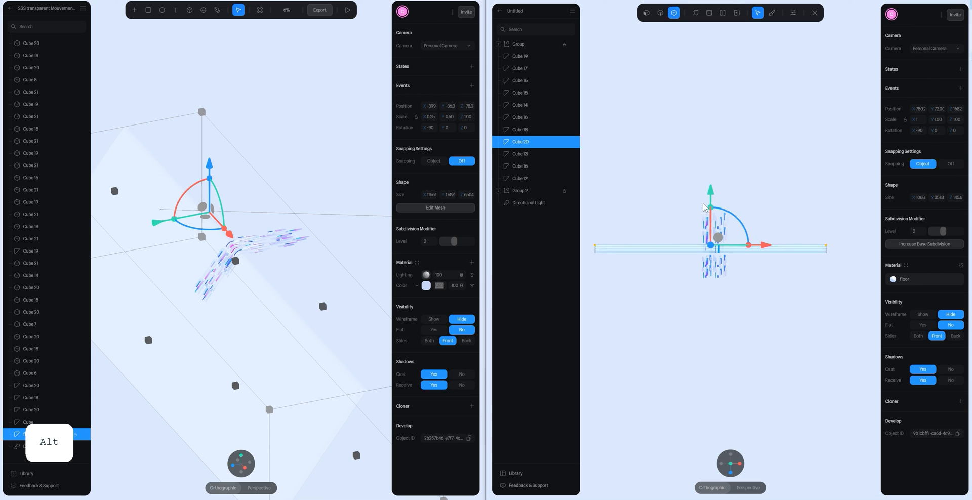
drag(717, 163, 714, 87)
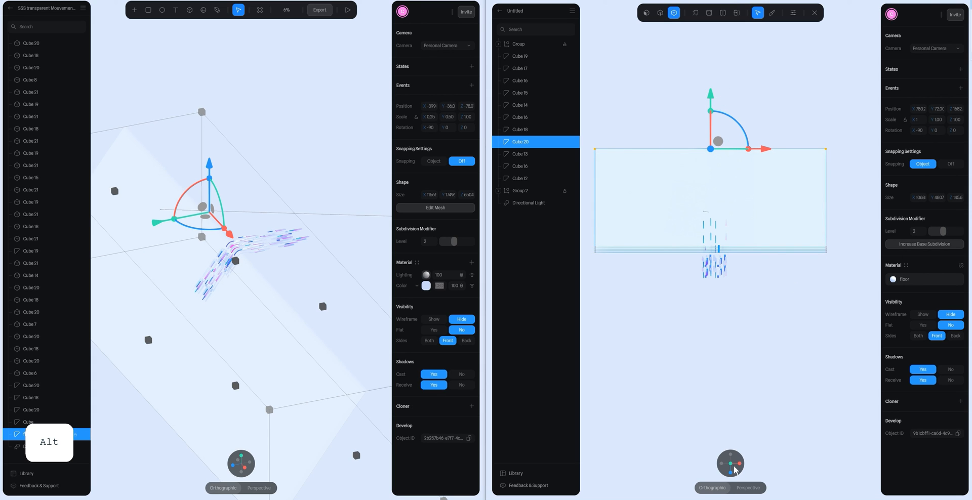
- Extend the floor's sloped end along the incline past the tilted bars in a side view, and leave mesh editing
alt+drag(735, 469, 721, 322)
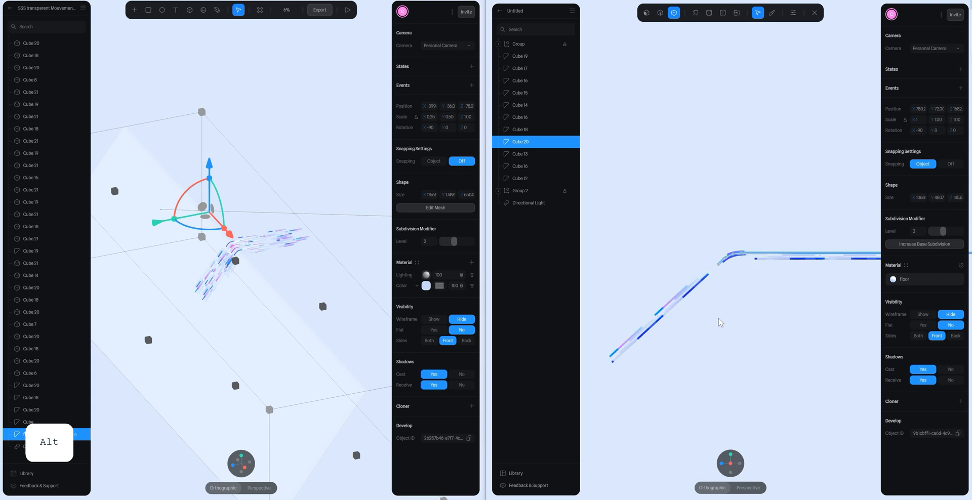
scroll(719, 319, up, 3)
drag(689, 263, 693, 334)
scroll(721, 295, up, 5)
click(723, 13)
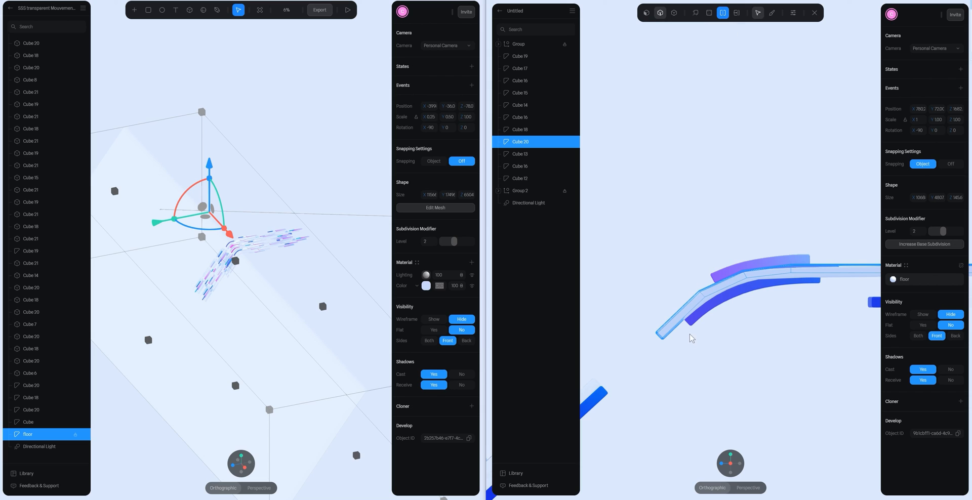
click(683, 314)
click(673, 14)
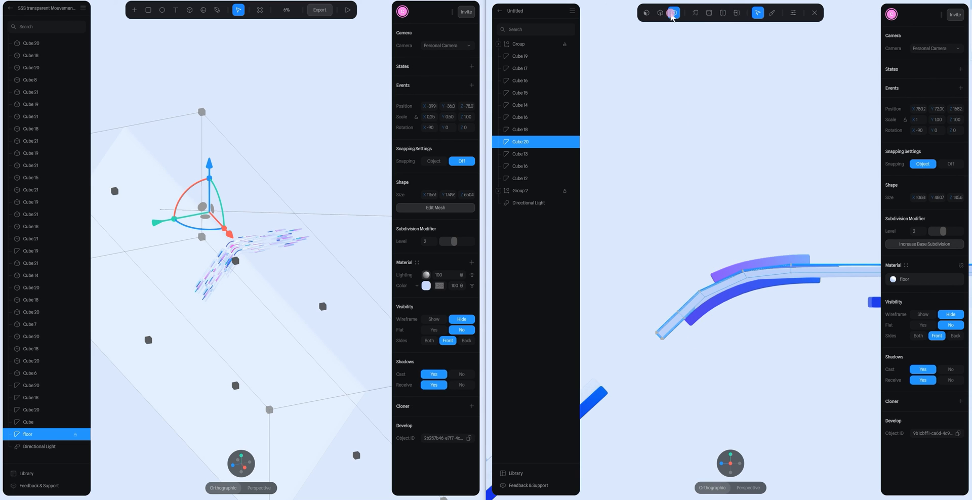
click(665, 349)
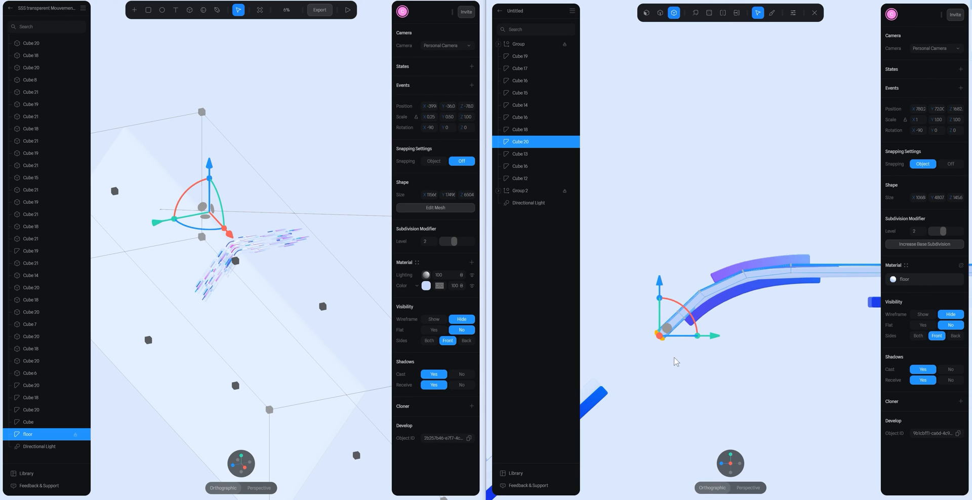
scroll(699, 397, down, 5)
middle_drag(753, 286, 799, 212)
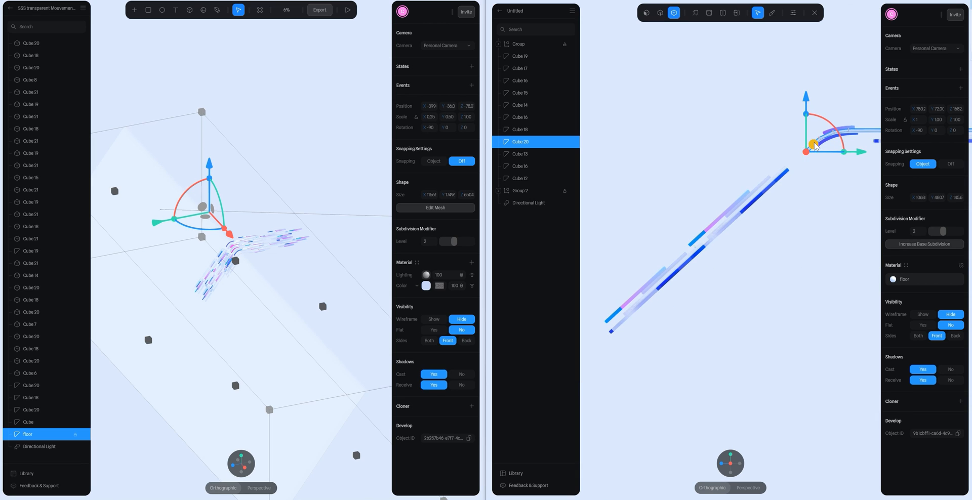
mouse_move(814, 146)
mouse_down()
mouse_move(671, 297)
mouse_move(582, 362)
mouse_up()
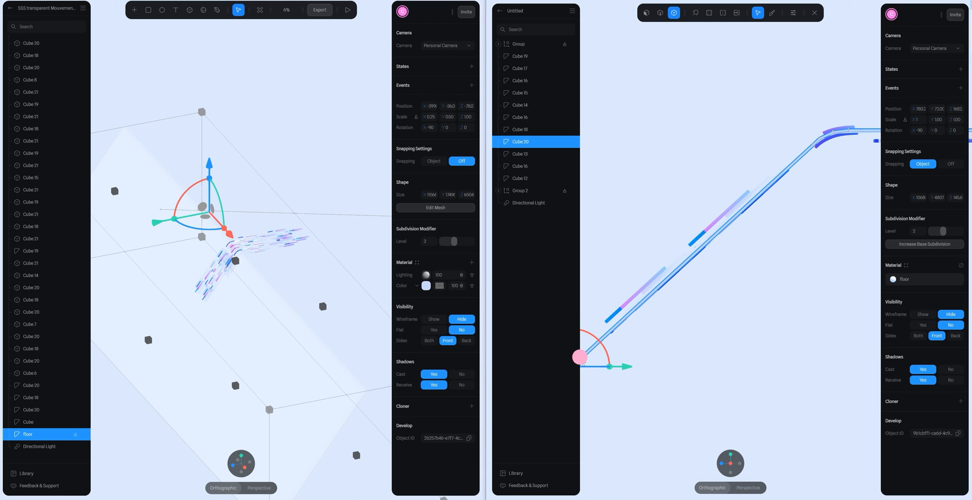
double_click(780, 220)
- Examine from several angles how the enlarged floor sits relative to the flat and tilted bars
scroll(780, 226, down, 15)
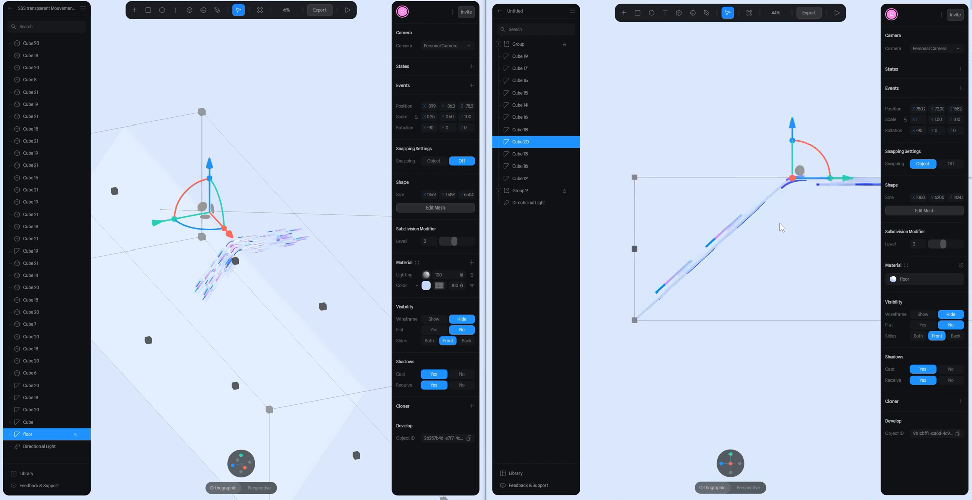
alt+drag(776, 251, 822, 328)
scroll(736, 247, up, 10)
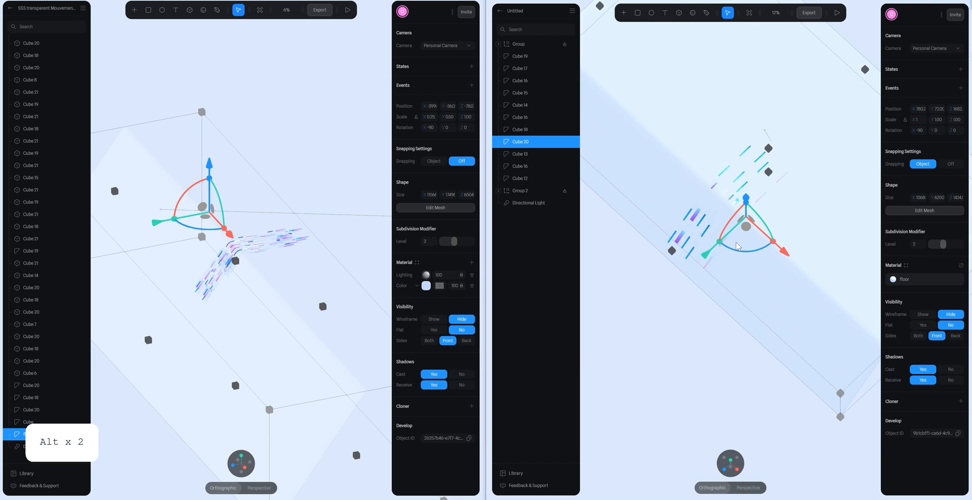
scroll(738, 256, down, 5)
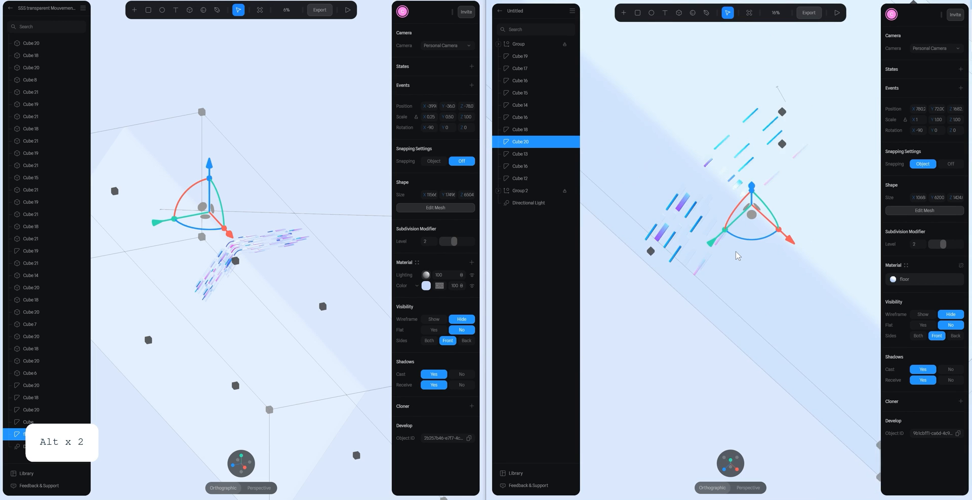
drag(748, 314, 714, 279)
key(ctrl+z)
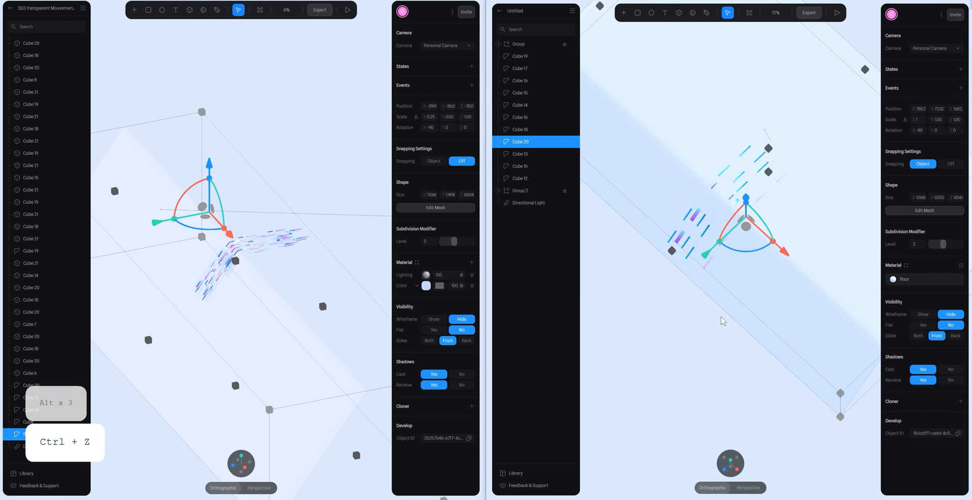
mouse_move(708, 326)
alt+mouse_down()
mouse_move(679, 297)
mouse_move(708, 246)
alt+mouse_up()
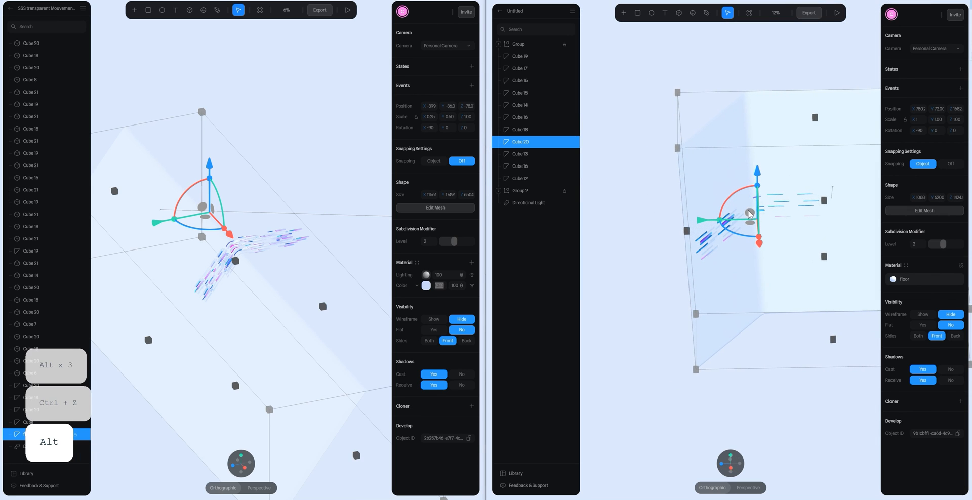
- Examine the flat, curved and tilted bars against the floor from the front and at an angle
alt+drag(749, 214, 831, 223)
click(642, 209)
scroll(754, 230, up, 10)
scroll(830, 222, down, 8)
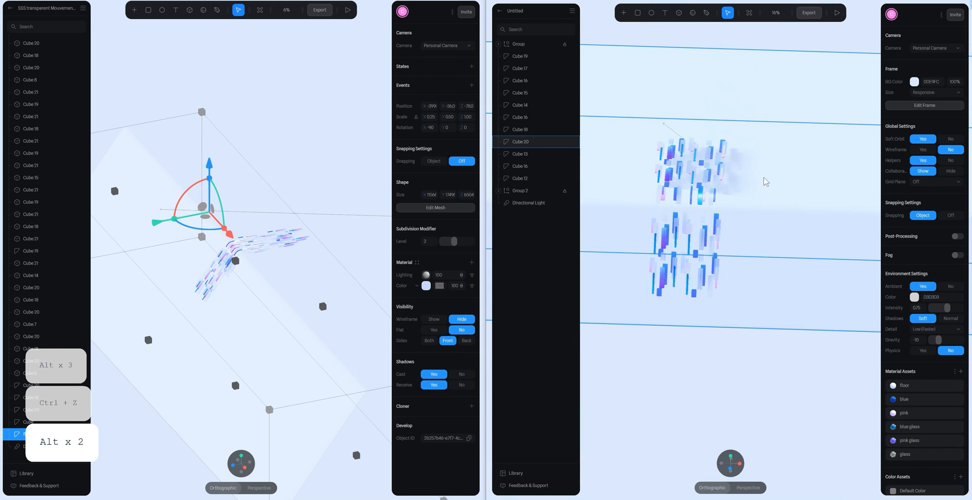
drag(763, 181, 801, 220)
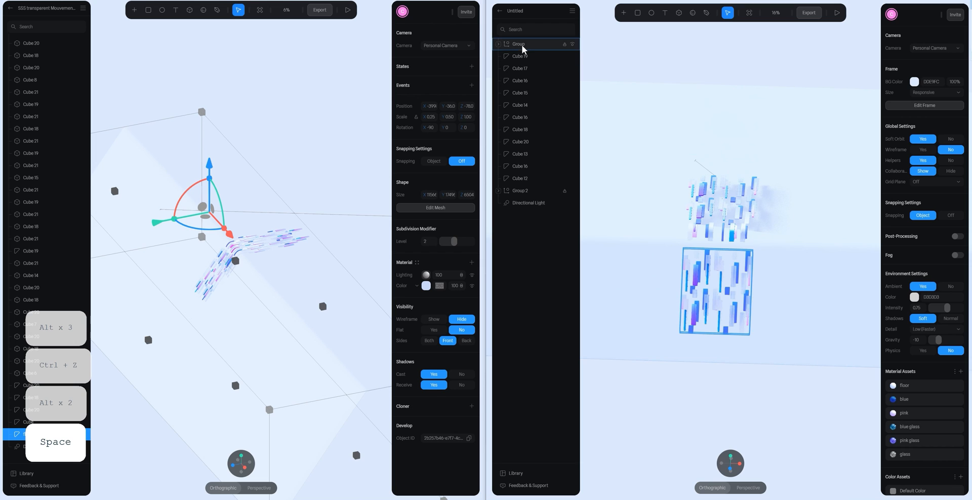
click(535, 44)
shift+click(528, 190)
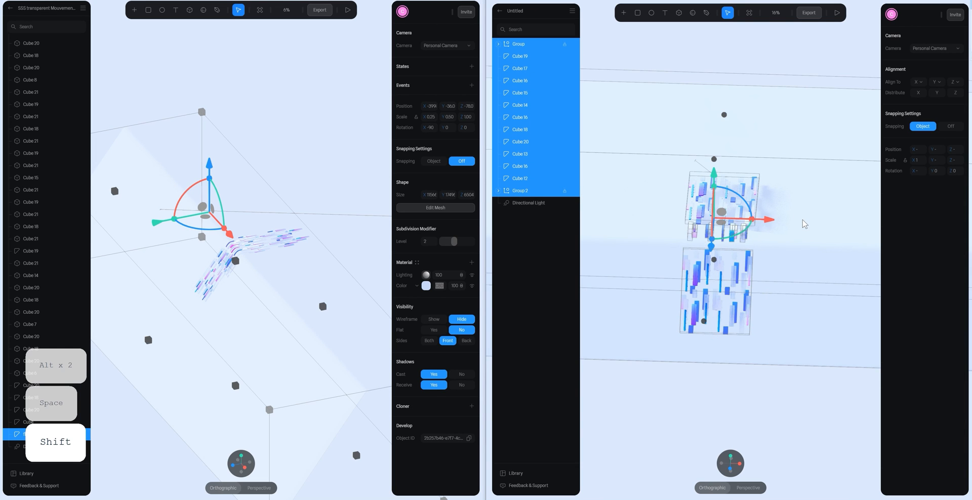
scroll(802, 223, up, 3)
alt+drag(802, 250, 781, 224)
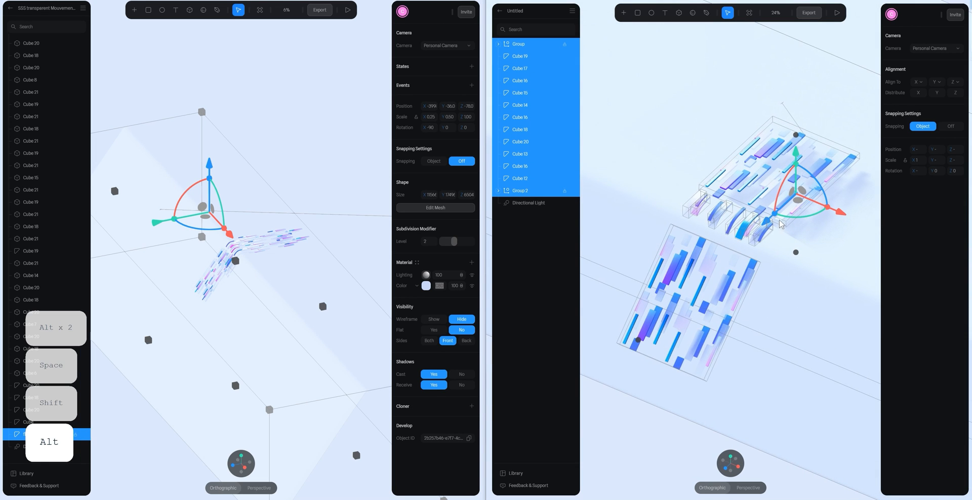
- Try a larger shadow size on the directional light
click(521, 203)
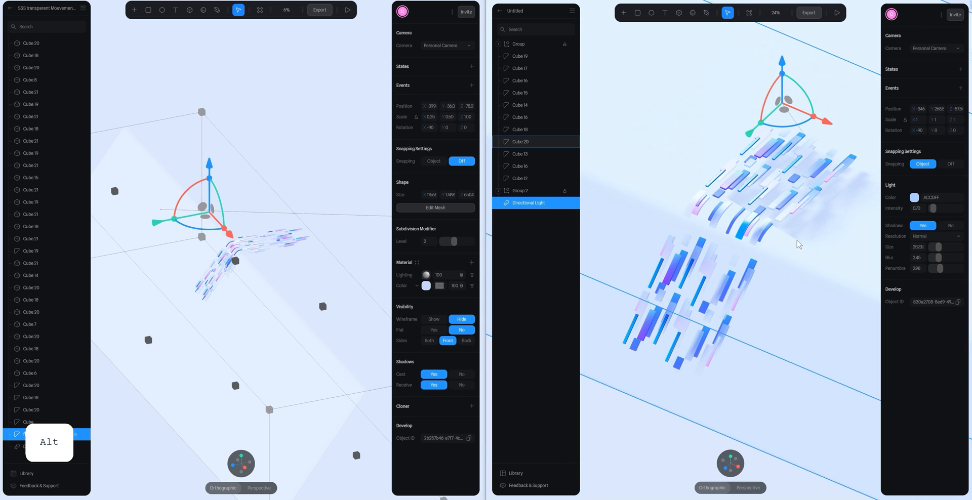
mouse_move(941, 245)
mouse_down()
mouse_move(954, 250)
mouse_move(937, 251)
mouse_up()
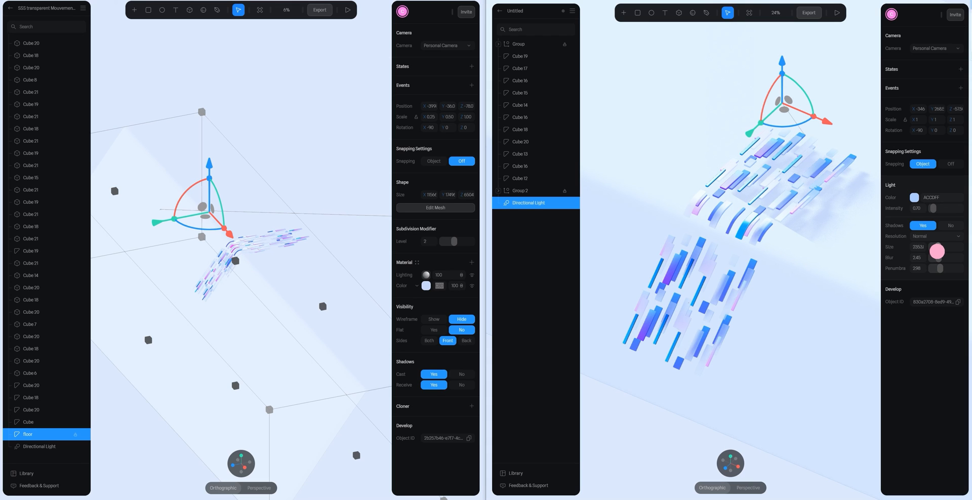
scroll(664, 239, down, 3)
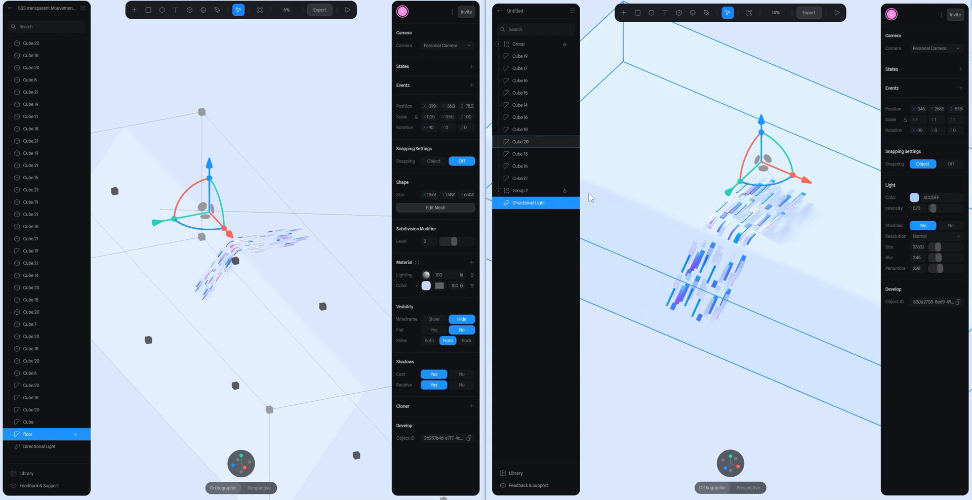
- Select both bar groups, all curved pieces and the floor, and scale them together to 0.60
click(527, 191)
shift+click(520, 44)
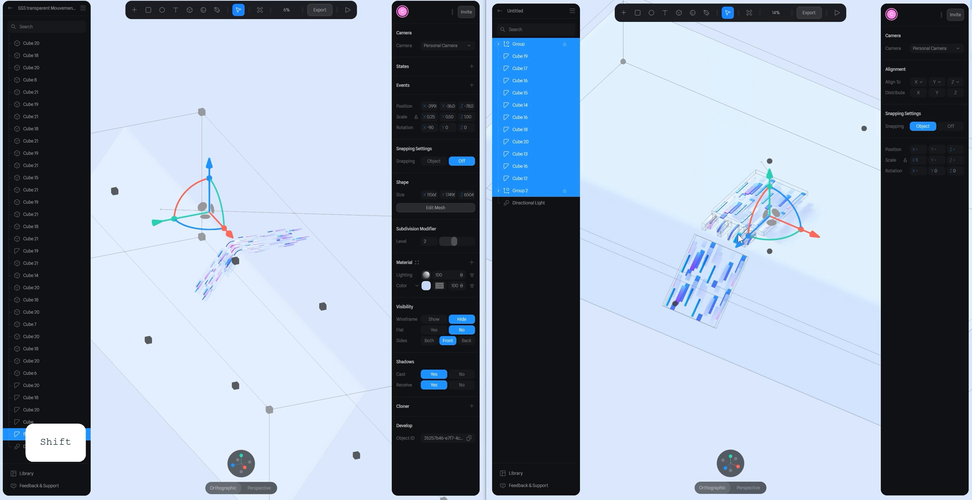
drag(741, 242, 734, 292)
scroll(809, 210, up, 5)
key(space)
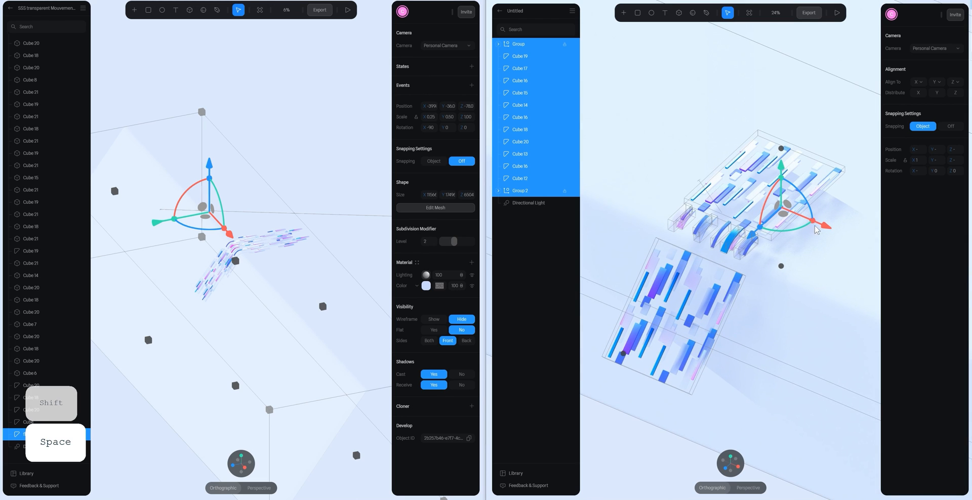
drag(815, 228, 804, 227)
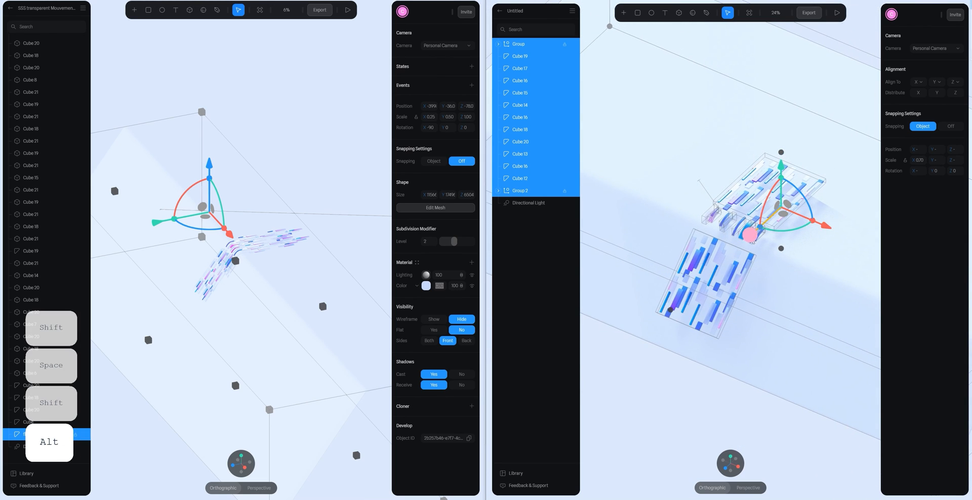
drag(752, 242, 740, 251)
alt+shift+drag(798, 235, 793, 233)
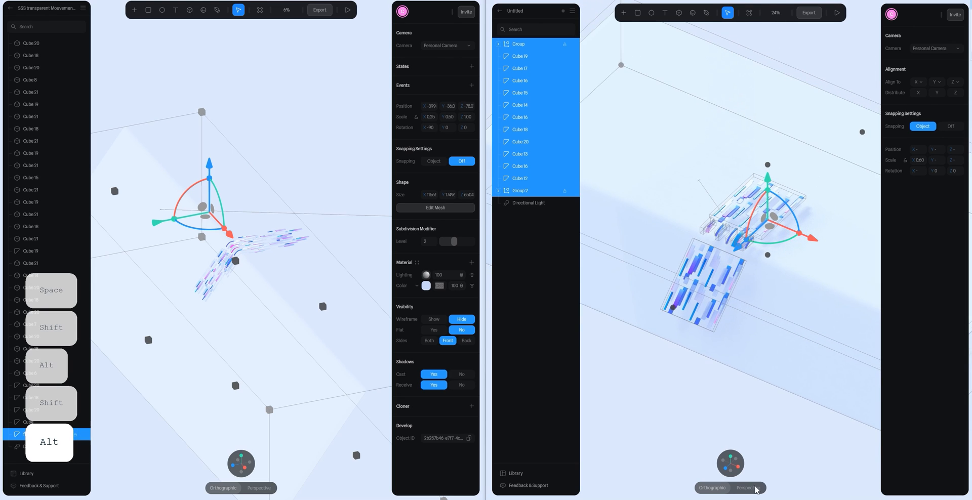
- Shift the selected bars and floor slightly left along the horizontal axis in the front view
click(706, 464)
scroll(704, 349, down, 5)
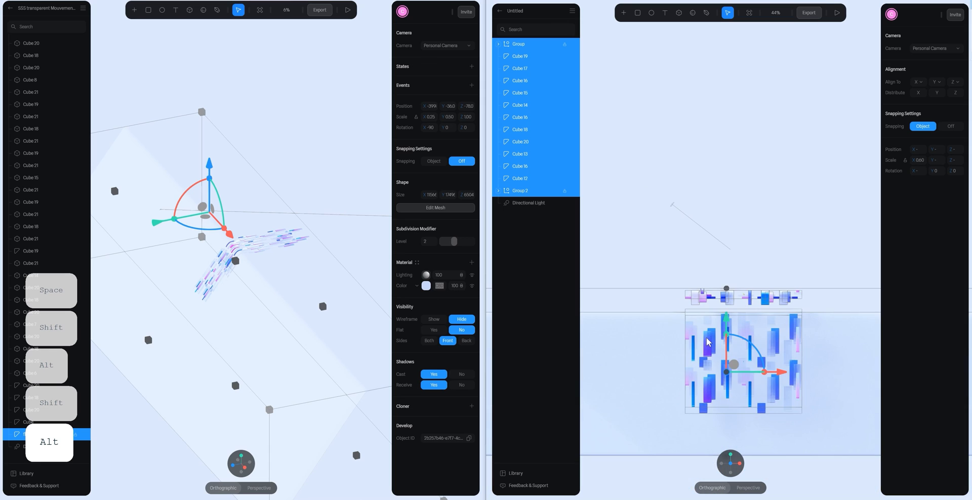
scroll(773, 342, up, 4)
scroll(775, 342, down, 2)
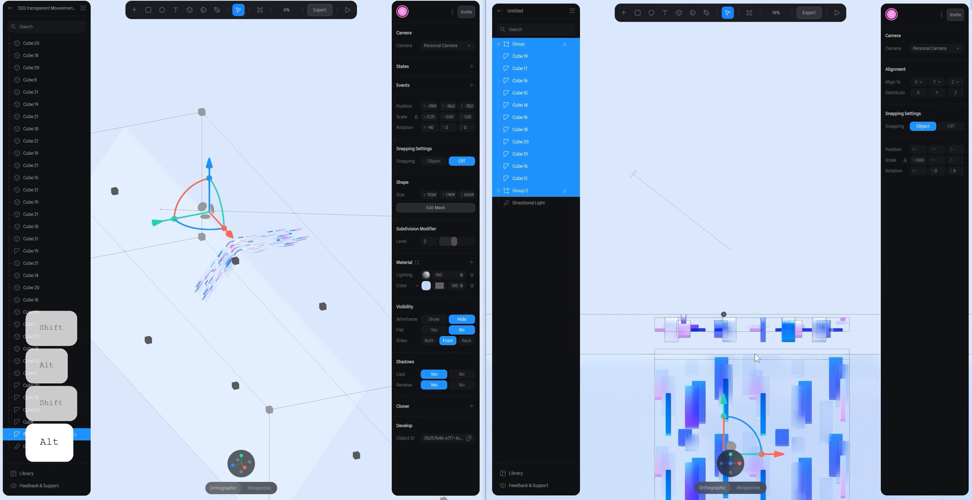
drag(776, 454, 744, 453)
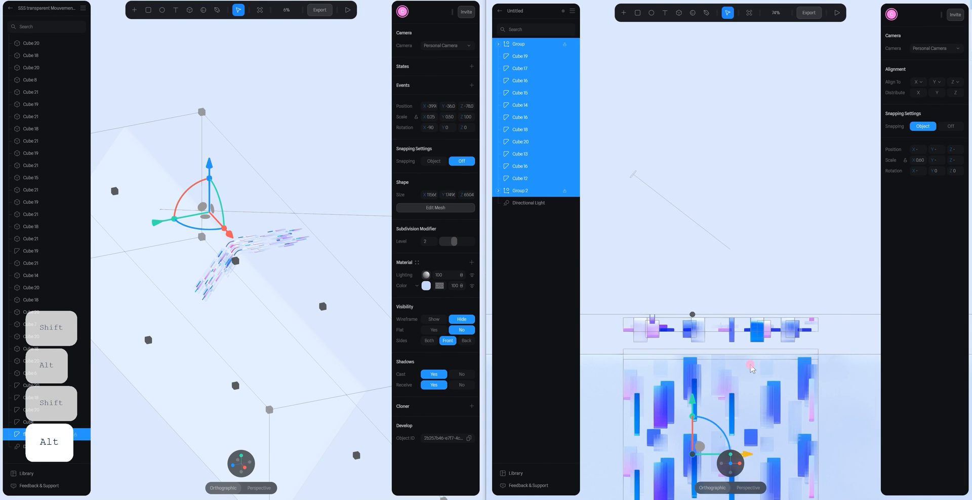
- Reduce the directional light's shadow size, and set its blur to 1.42 and penumbra to 1.36
scroll(789, 255, down, 3)
alt+drag(790, 254, 716, 283)
scroll(714, 281, up, 4)
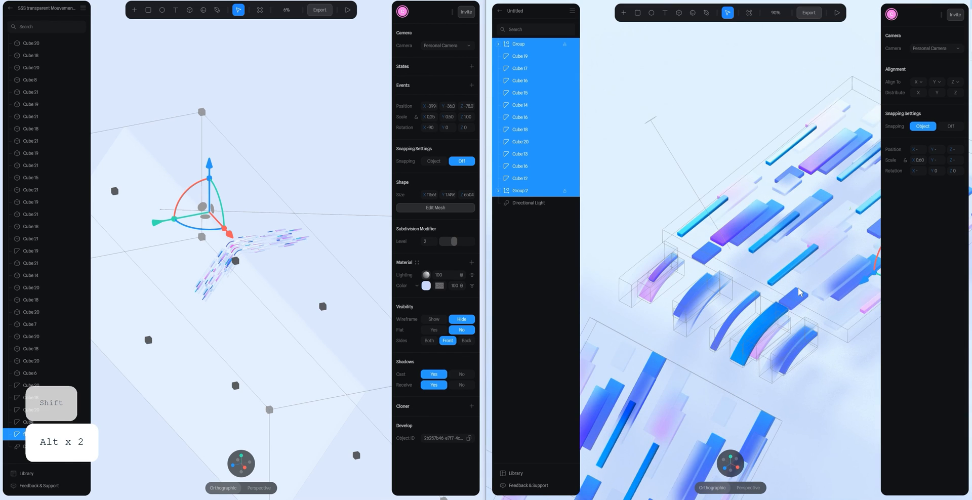
click(530, 204)
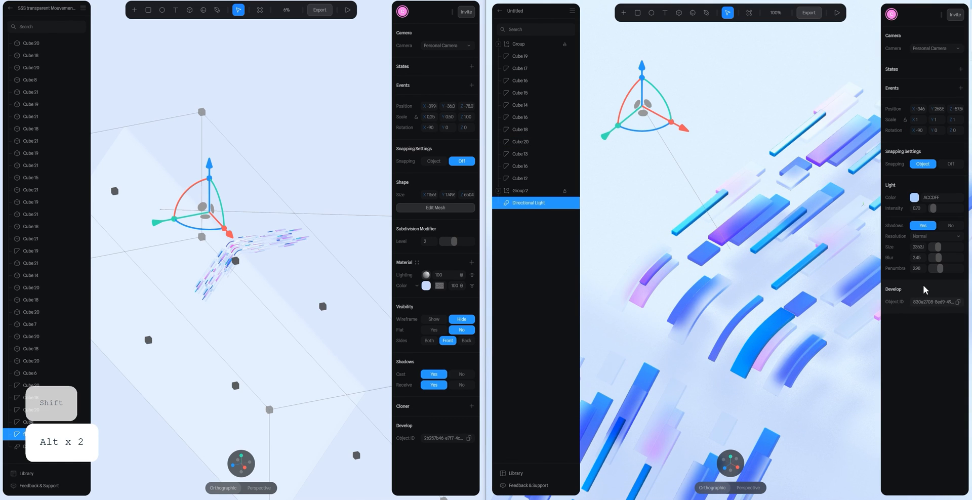
drag(938, 249, 938, 249)
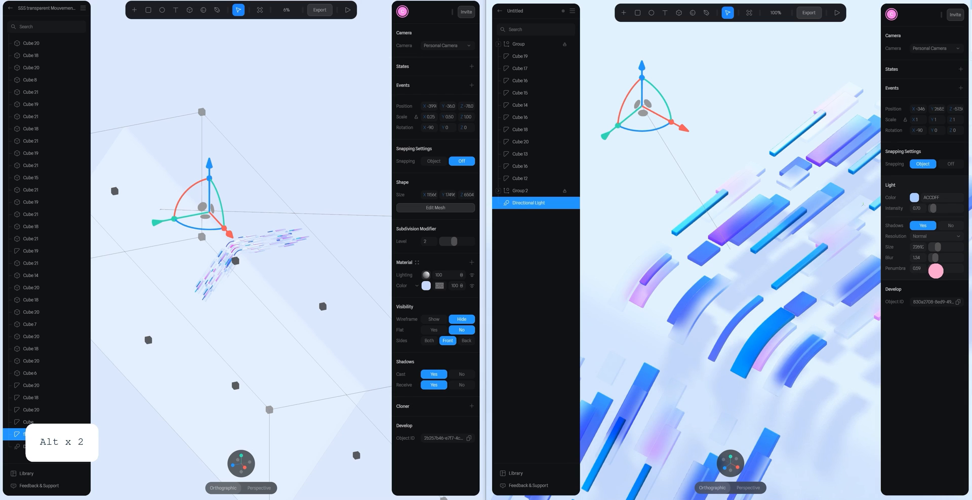
drag(937, 258, 937, 257)
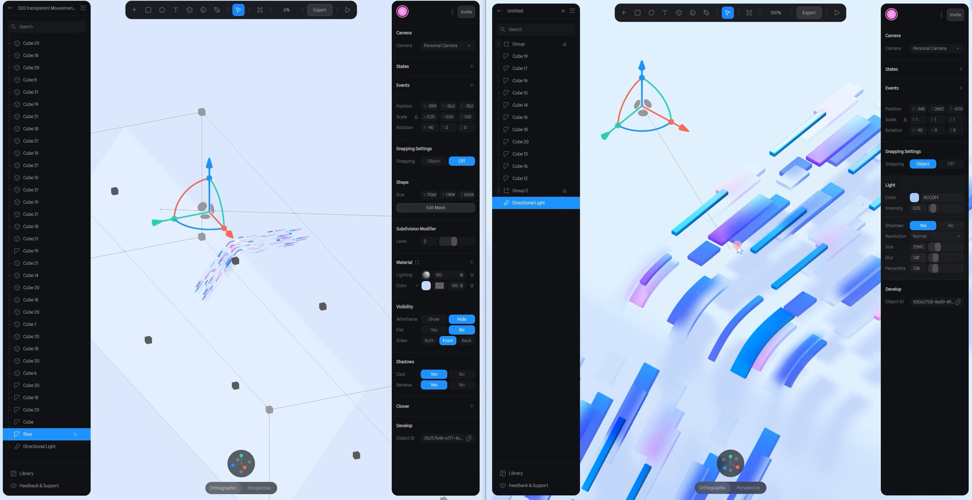
- Select the floor and darken its material colour to a muted lavender-blue
key(space)
drag(765, 199, 714, 152)
scroll(816, 196, down, 3)
alt+drag(816, 195, 793, 155)
click(793, 175)
click(781, 223)
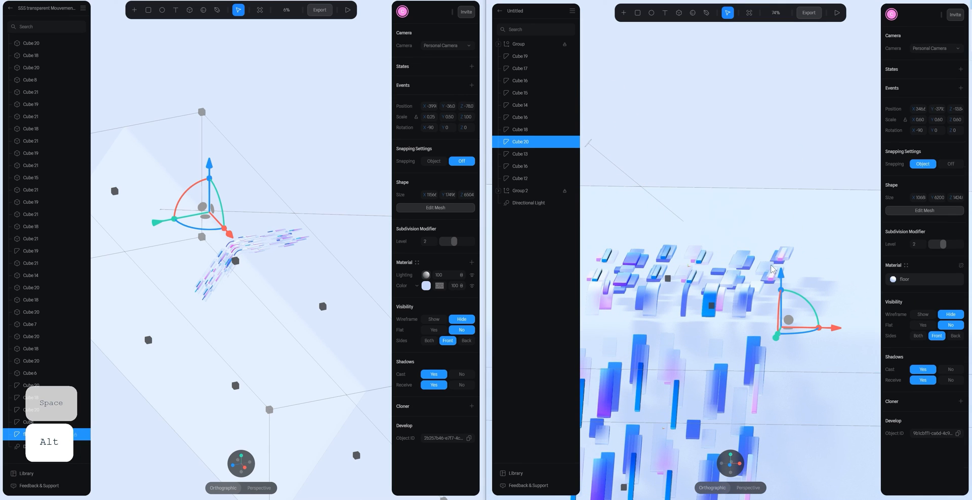
click(893, 279)
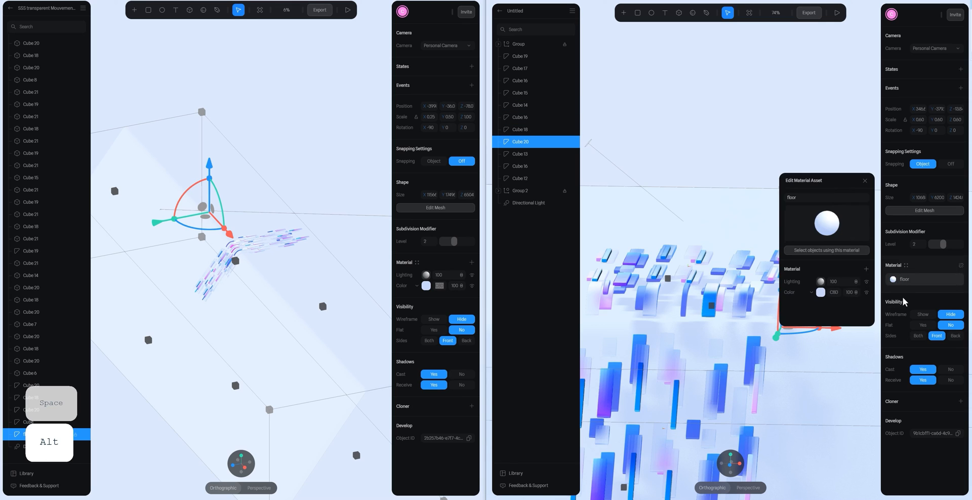
click(820, 293)
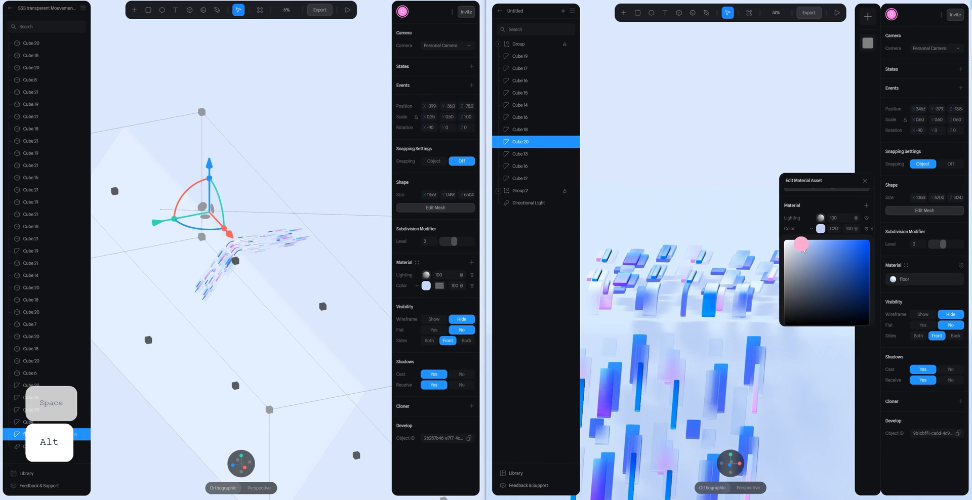
drag(803, 249, 804, 251)
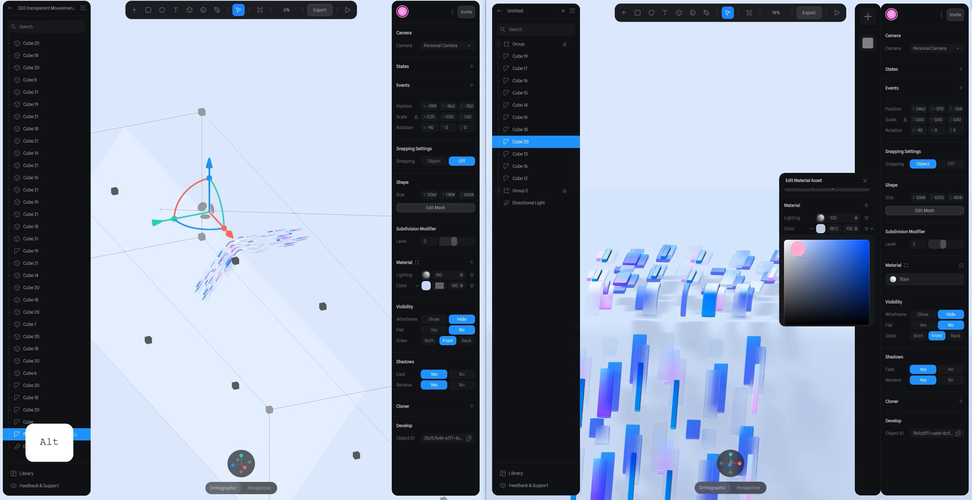
drag(798, 248, 798, 250)
scroll(826, 297, down, 1)
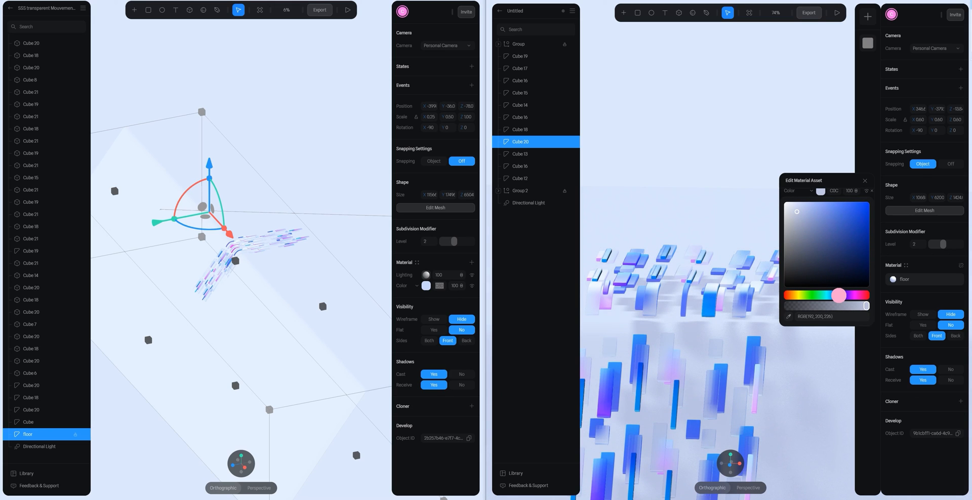
- Set the frame's background to a pale blue sampled from the scene
click(838, 121)
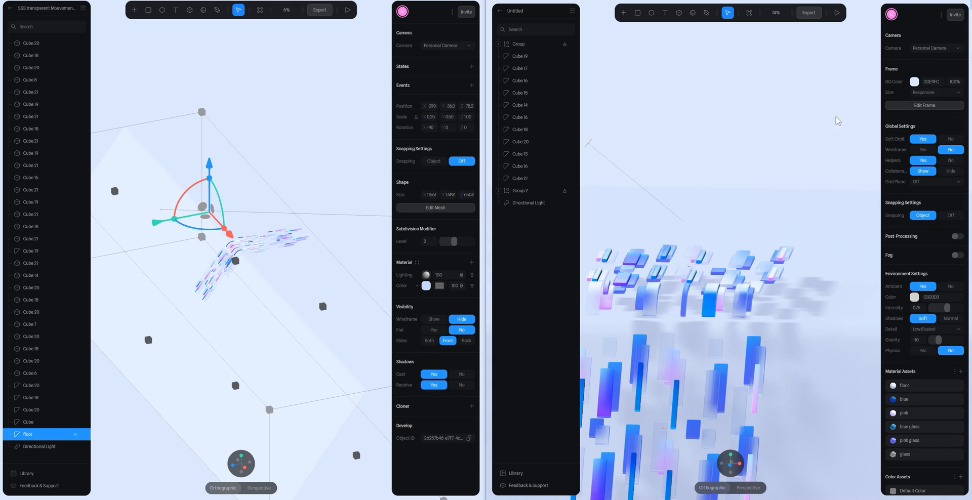
click(913, 82)
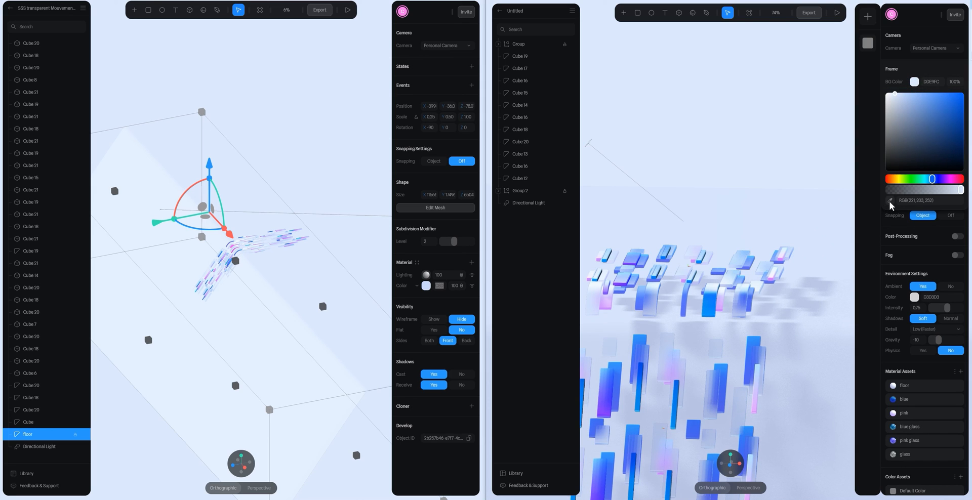
click(889, 202)
click(789, 164)
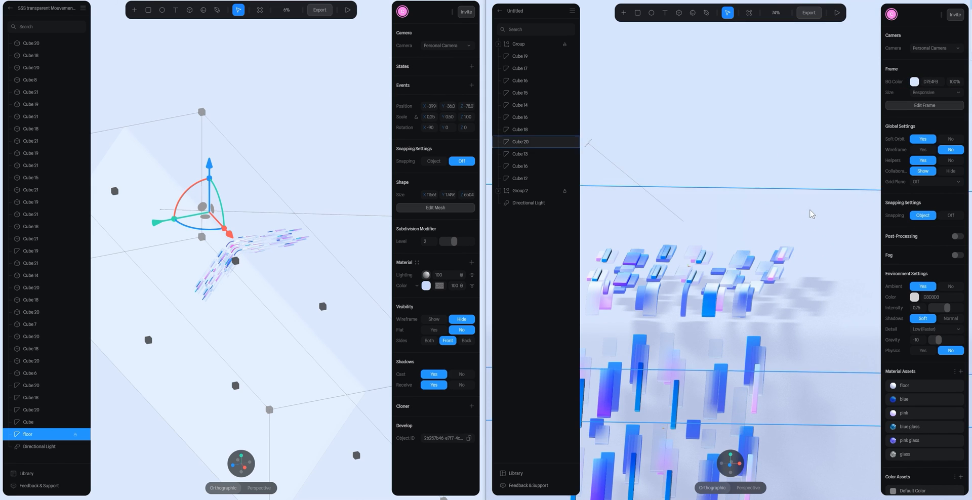
- Select the directional light and move it forward and higher so its shadows fall differently across the bars
scroll(810, 211, down, 3)
alt+drag(781, 264, 802, 253)
scroll(787, 238, up, 2)
scroll(786, 236, up, 4)
click(540, 204)
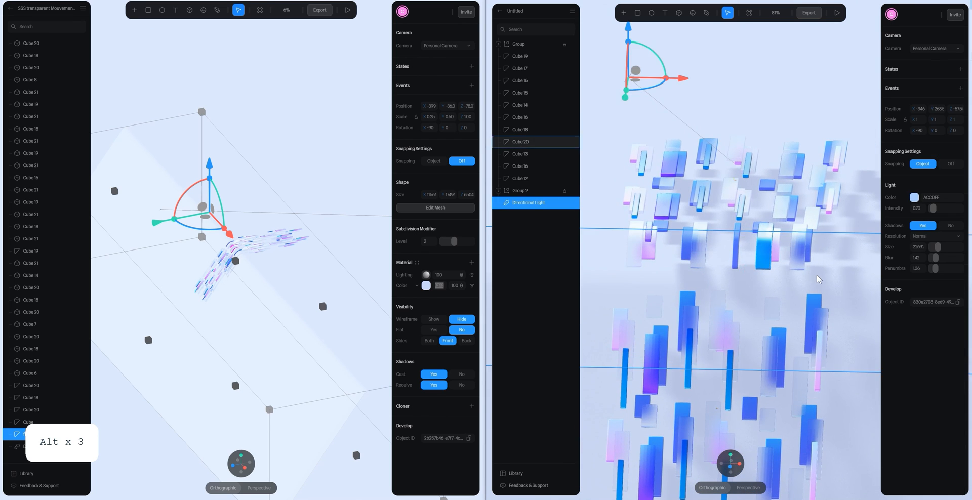
scroll(815, 144, down, 10)
alt+drag(816, 142, 734, 154)
drag(695, 205, 649, 220)
drag(725, 262, 732, 269)
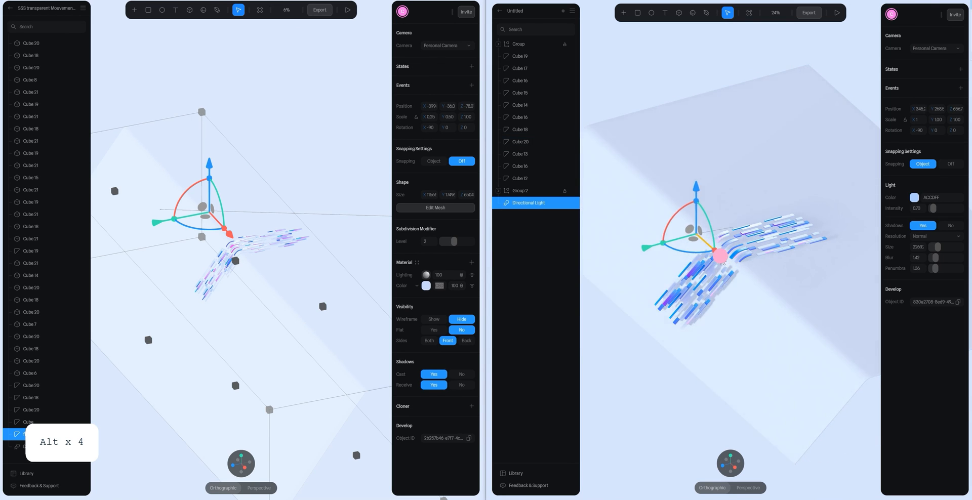
drag(701, 191, 704, 176)
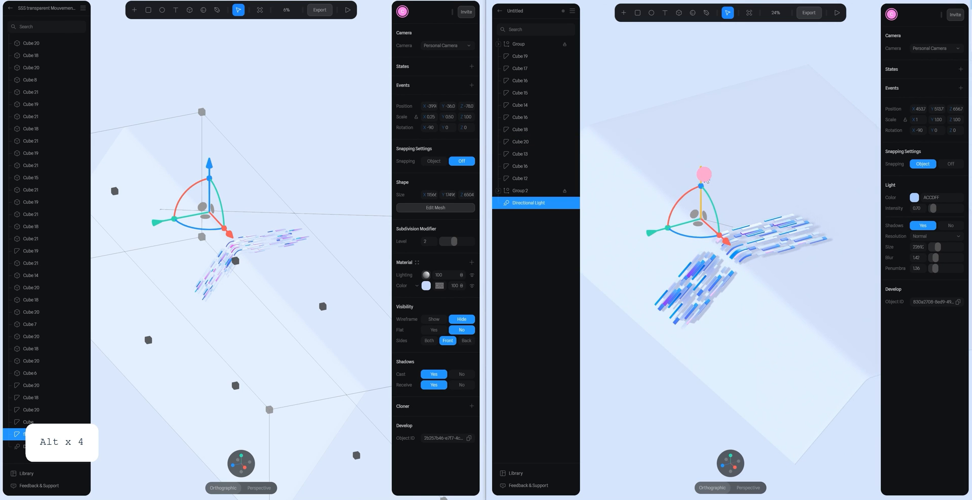
scroll(810, 256, up, 5)
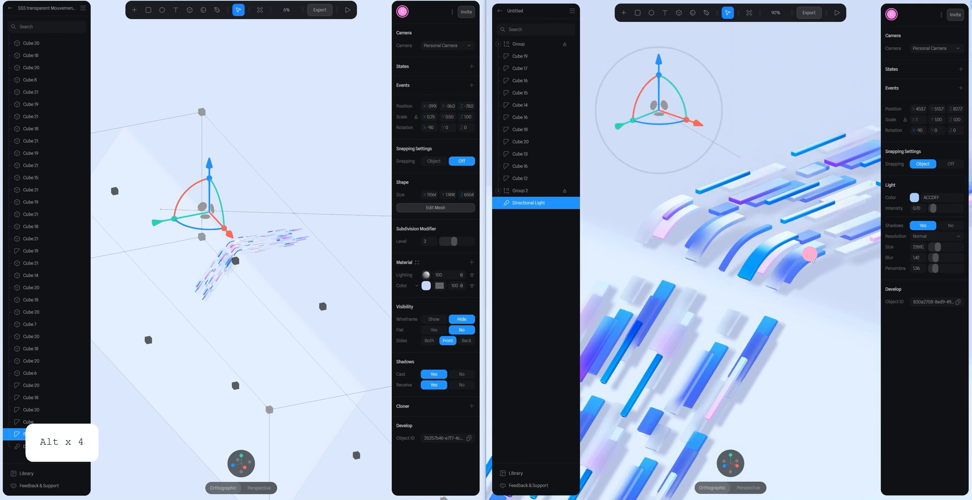
- Move the directional light across to the left side of the bars and closer to them
drag(810, 255, 838, 244)
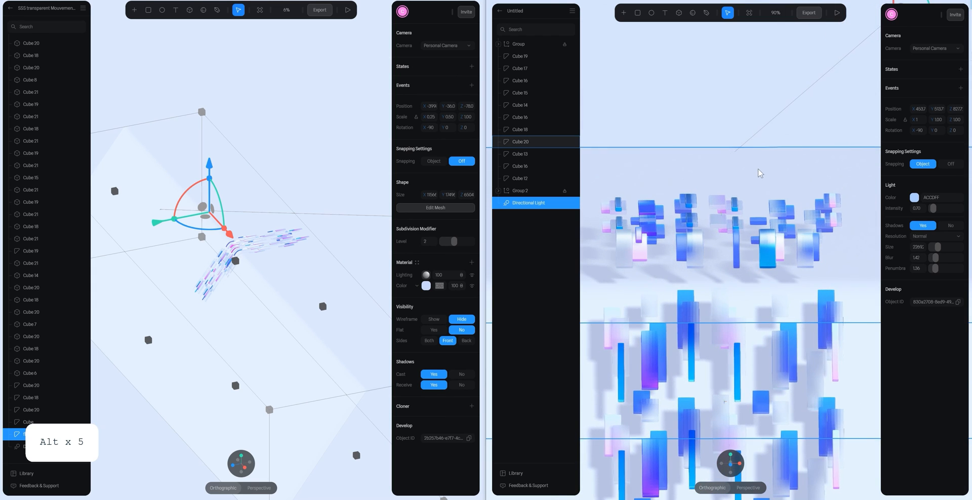
scroll(764, 171, down, 4)
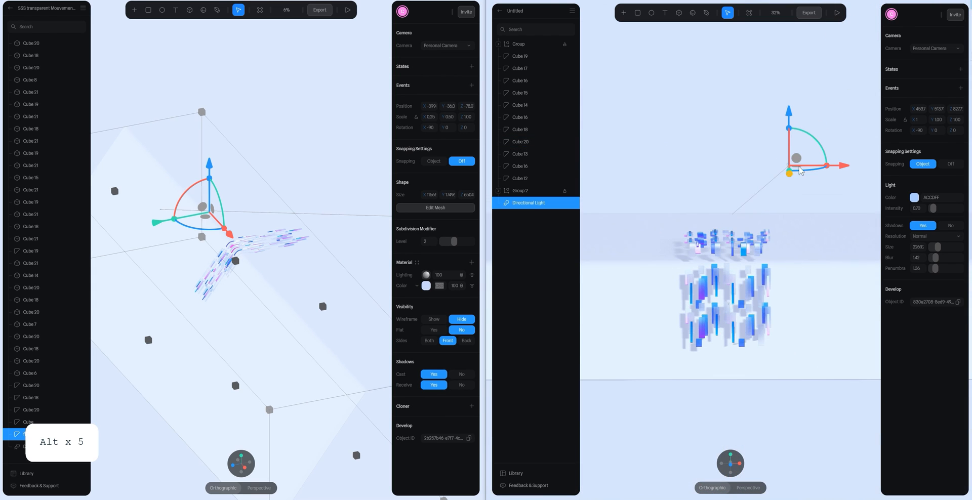
drag(841, 169, 767, 154)
drag(591, 196, 627, 180)
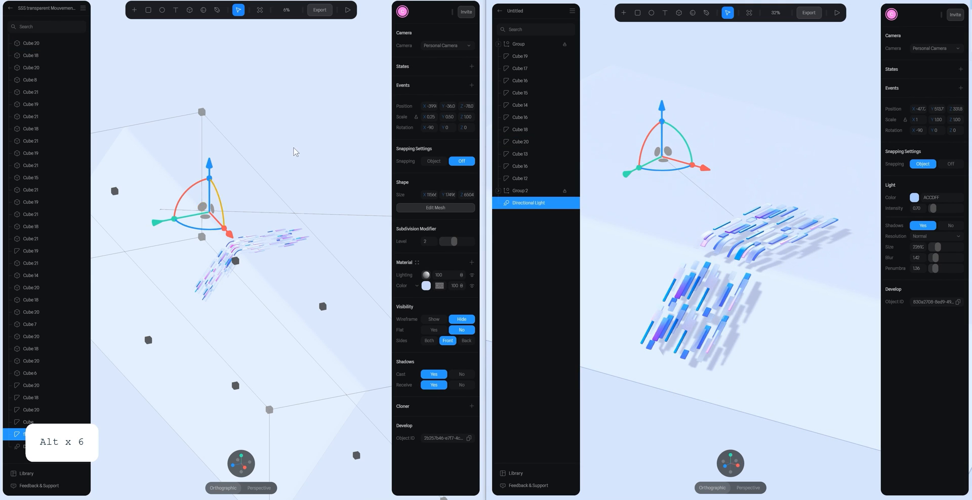
- Copy the X position of the reference scene's directional light, -942, to the new scene's directional light
click(146, 223)
click(161, 213)
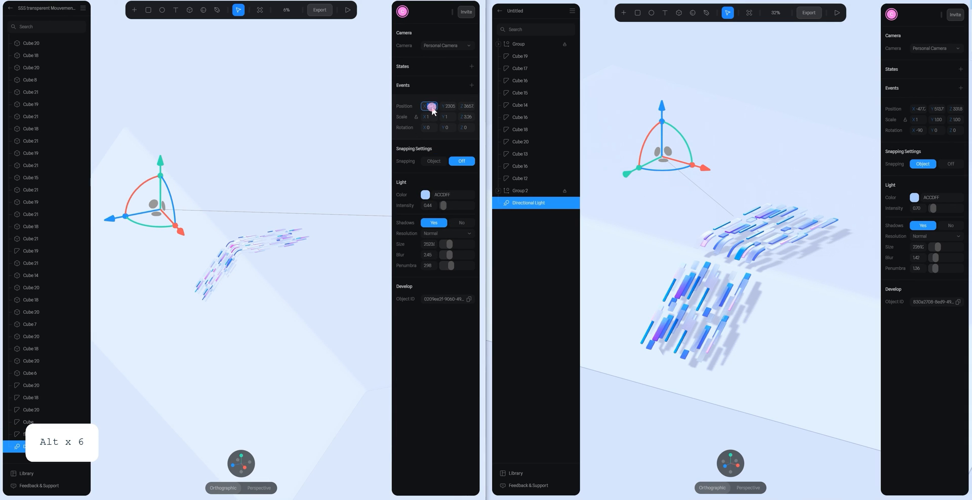
key(ctrl+c)
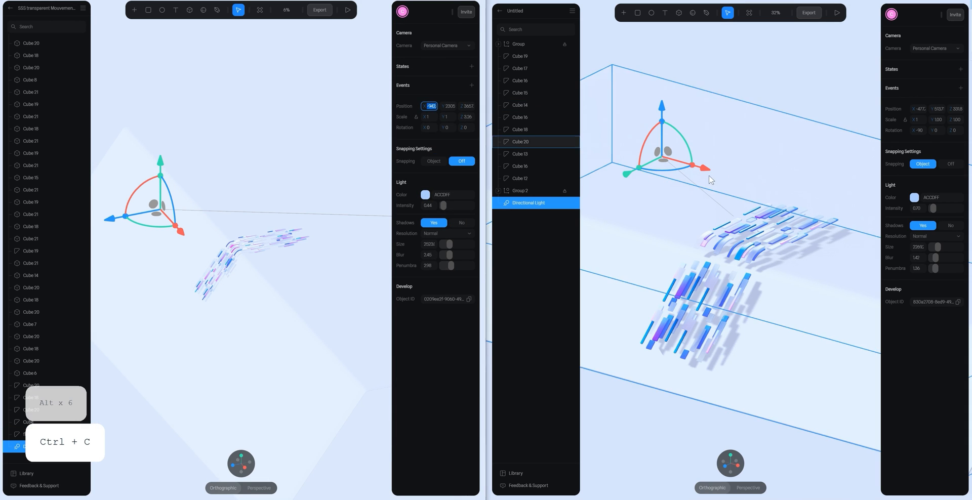
click(923, 109)
key(ctrl+v)
key(Return)
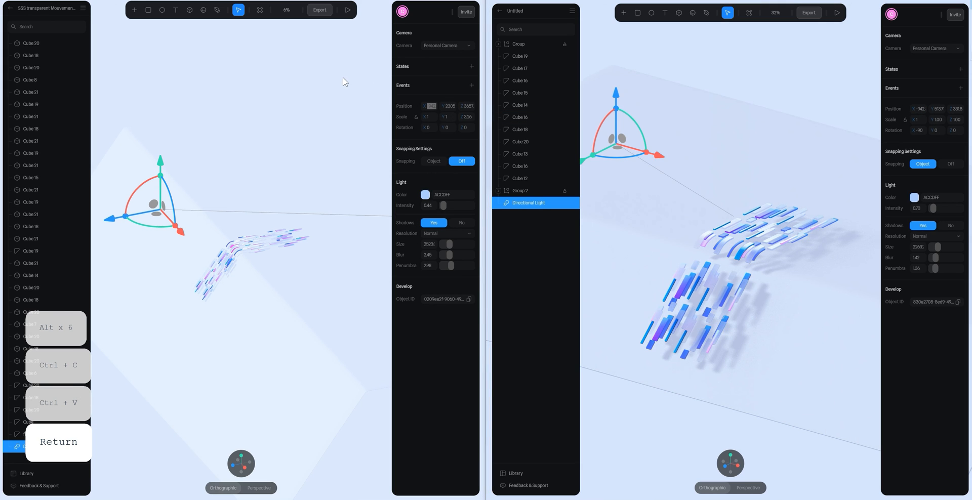
- Copy the reference directional light's Y position to the directional light in the new scene
click(450, 106)
key(ctrl+c)
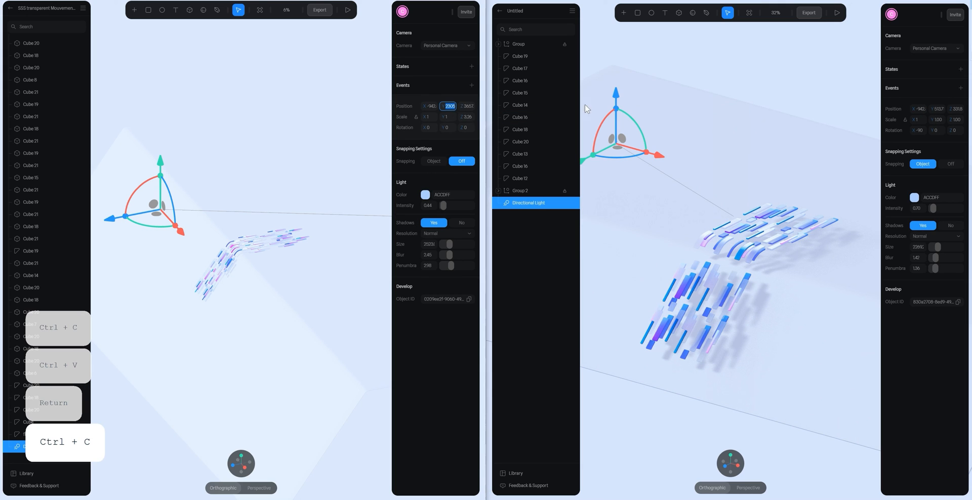
click(941, 108)
key(ctrl+v)
key(Return)
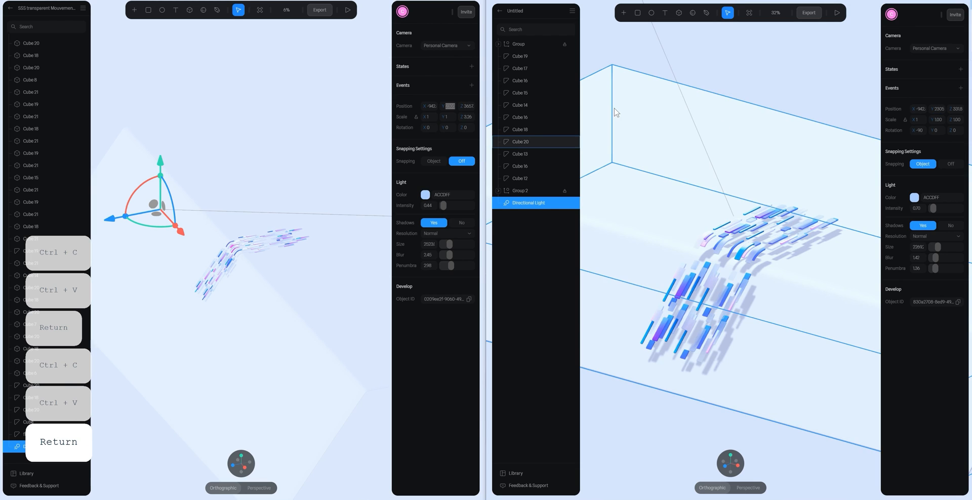
- Match the new directional light's Z position to the reference light by copying the value across
click(467, 106)
key(ctrl+c)
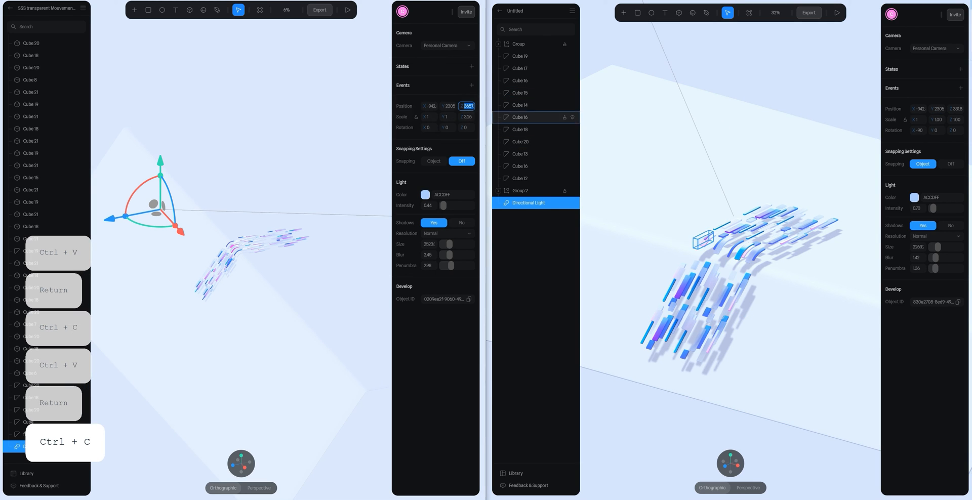
click(960, 109)
key(ctrl+v)
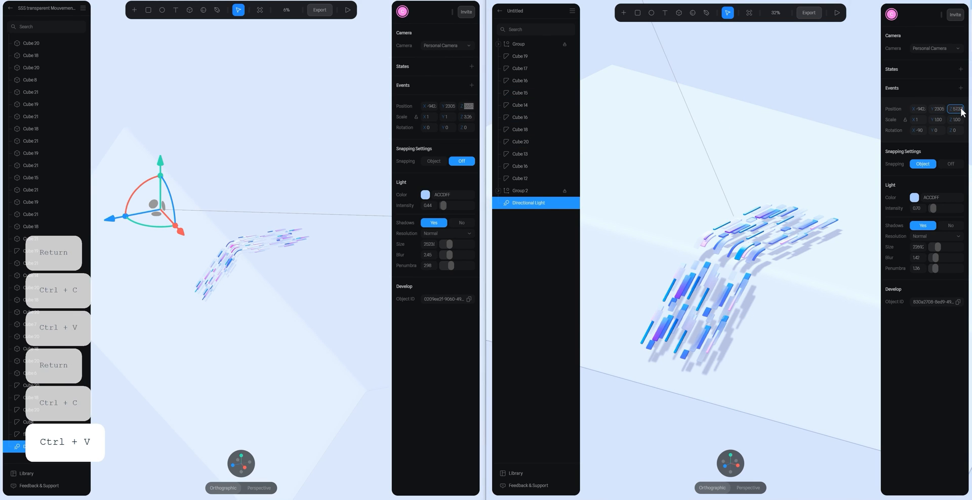
key(Return)
- Darken the new scene's frame background slightly to the pale blue D3E0F8
click(837, 99)
click(914, 81)
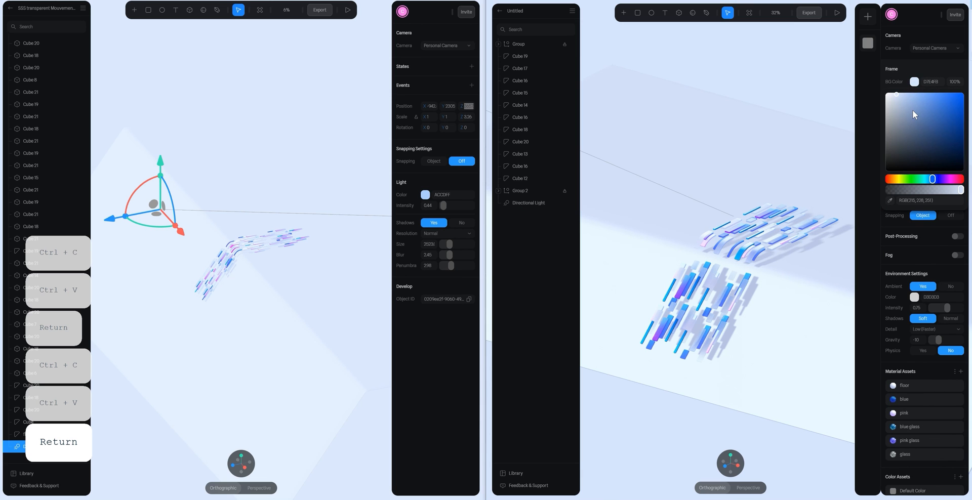
click(820, 147)
- Preview the new scene in play mode and examine the bars and their shadows up close
scroll(824, 199, up, 5)
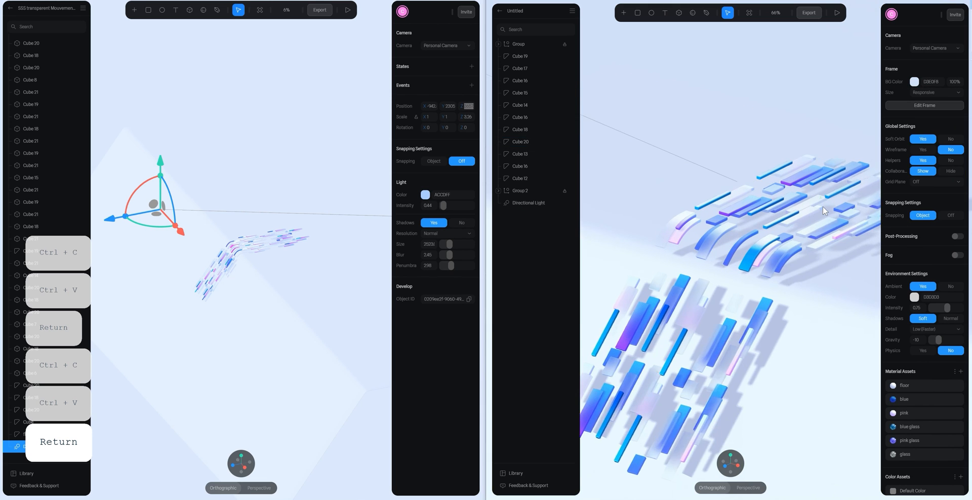
alt+drag(844, 201, 824, 181)
scroll(830, 210, up, 3)
click(837, 13)
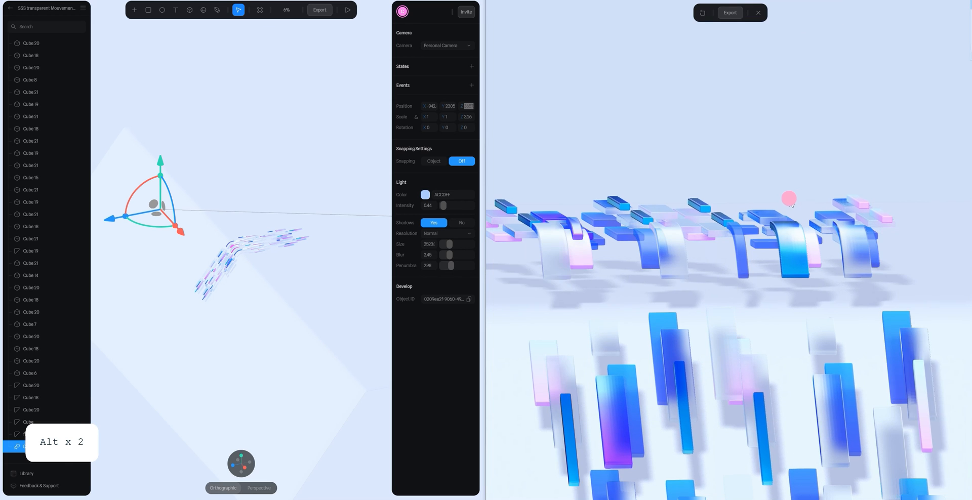
key(alt)
scroll(234, 243, up, 15)
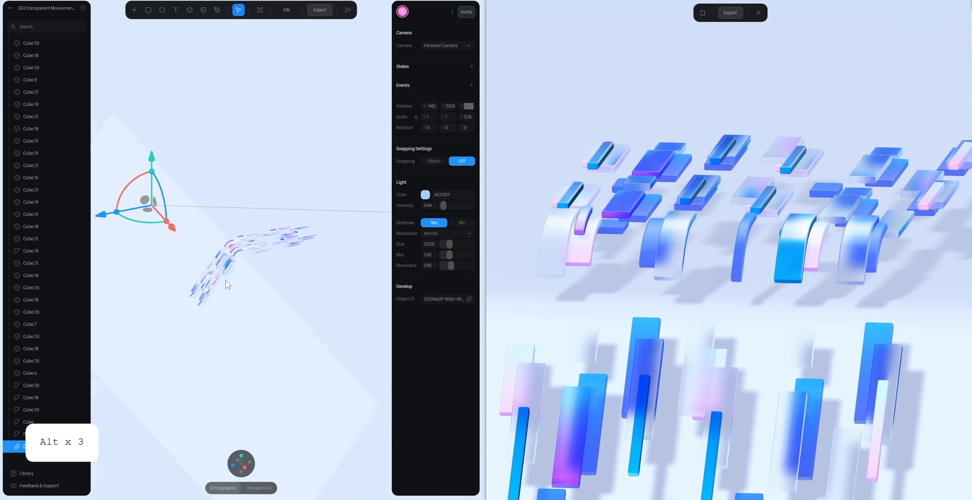
- Preview the reference scene in play mode to compare its colours and shadows with the new scene
alt+drag(237, 239, 309, 224)
click(348, 11)
click(285, 149)
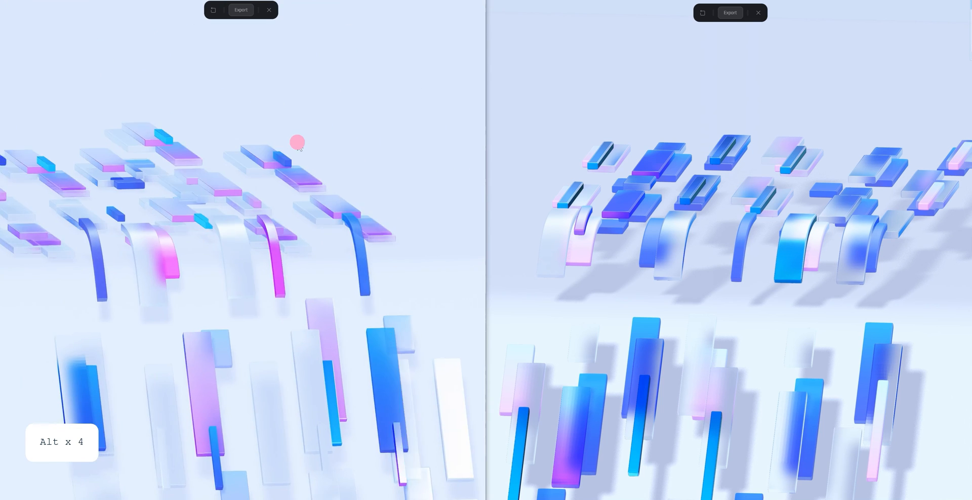